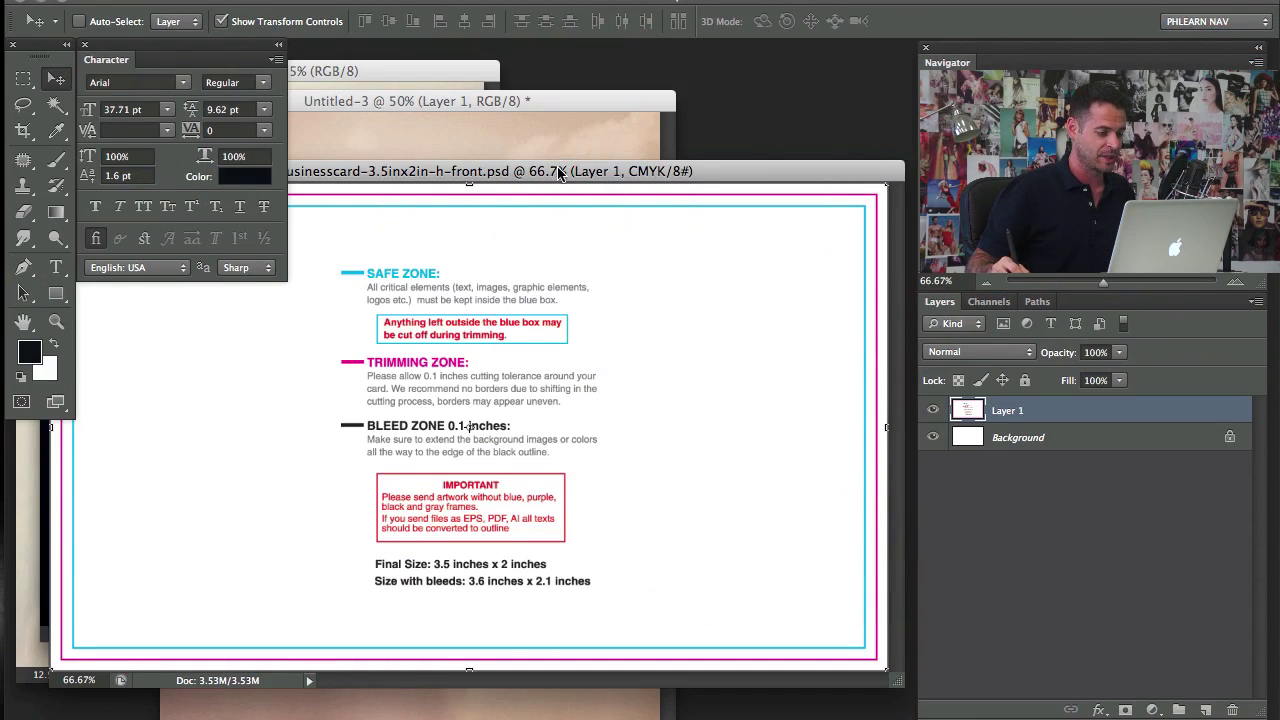
# Step: Reposition the business card front template's document window
pyautogui.moveTo(560, 174); pyautogui.dragTo(568, 180)
# Step: Switch to Chrome to view the Step One template downloads, then start switching back
pyautogui.press('super+Tab')
pyautogui.press('super+Tab')
pyautogui.press('super+Tab')
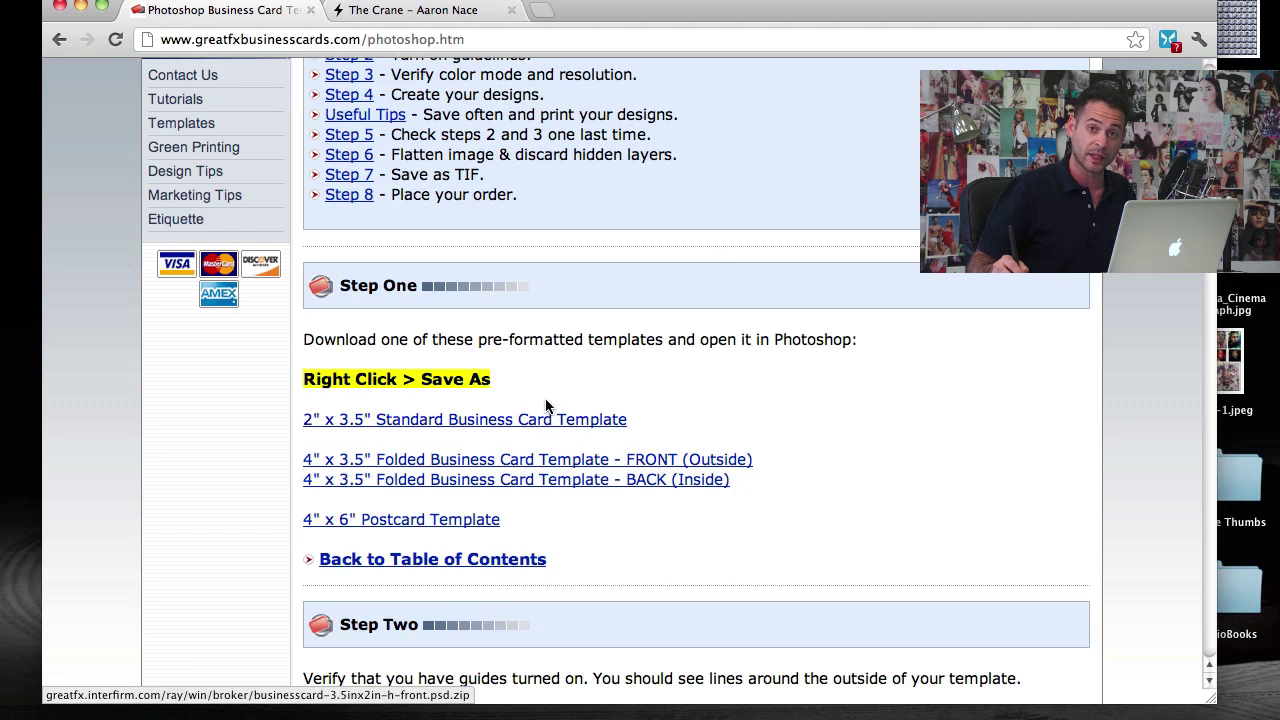
pyautogui.press('super+Tab')
pyautogui.press('super+Tab')
pyautogui.press('super+Tab')
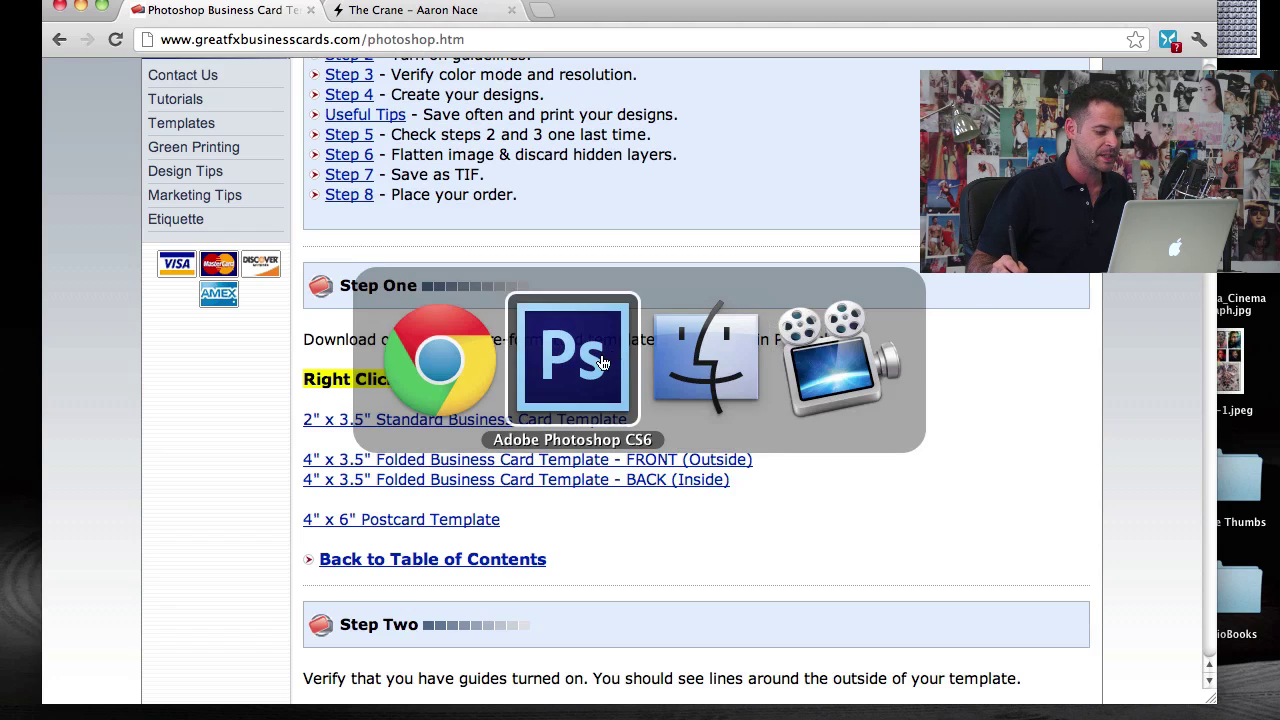
# Step: Return to Photoshop and view the template at 100% in full-screen mode, panned to the card's top
pyautogui.click(603, 362)
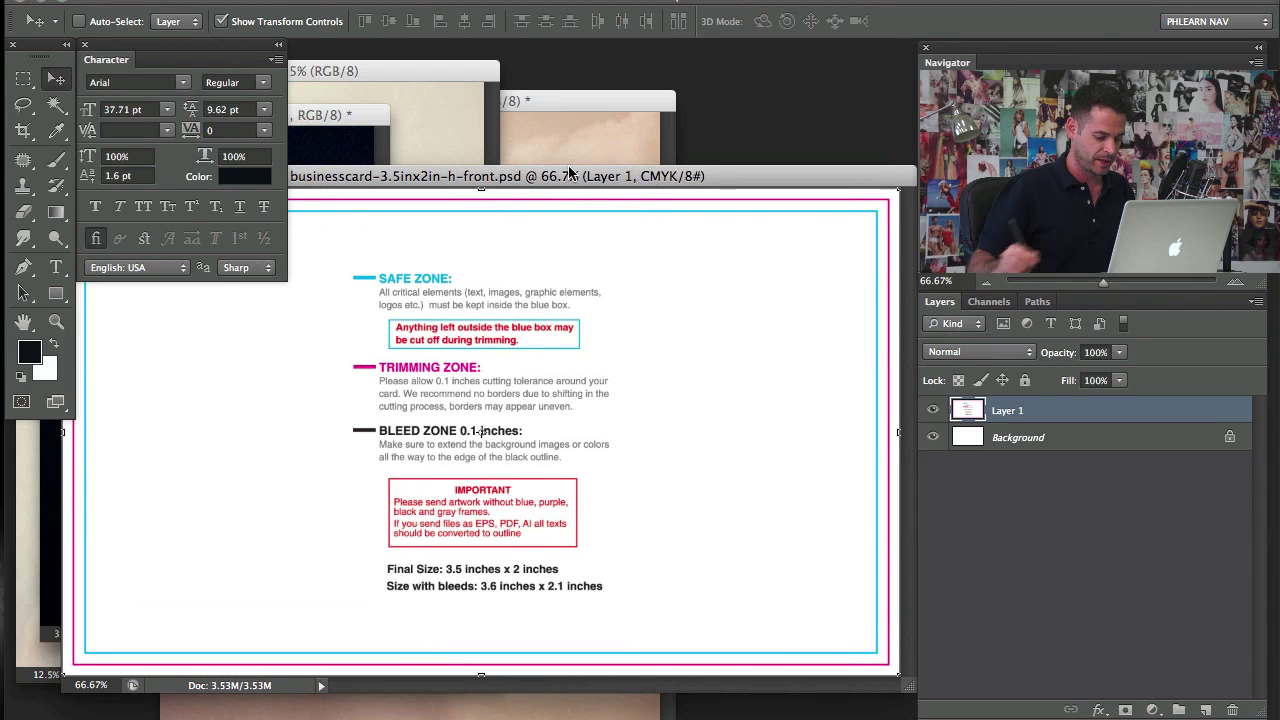
pyautogui.press('super+1')
pyautogui.press('f')
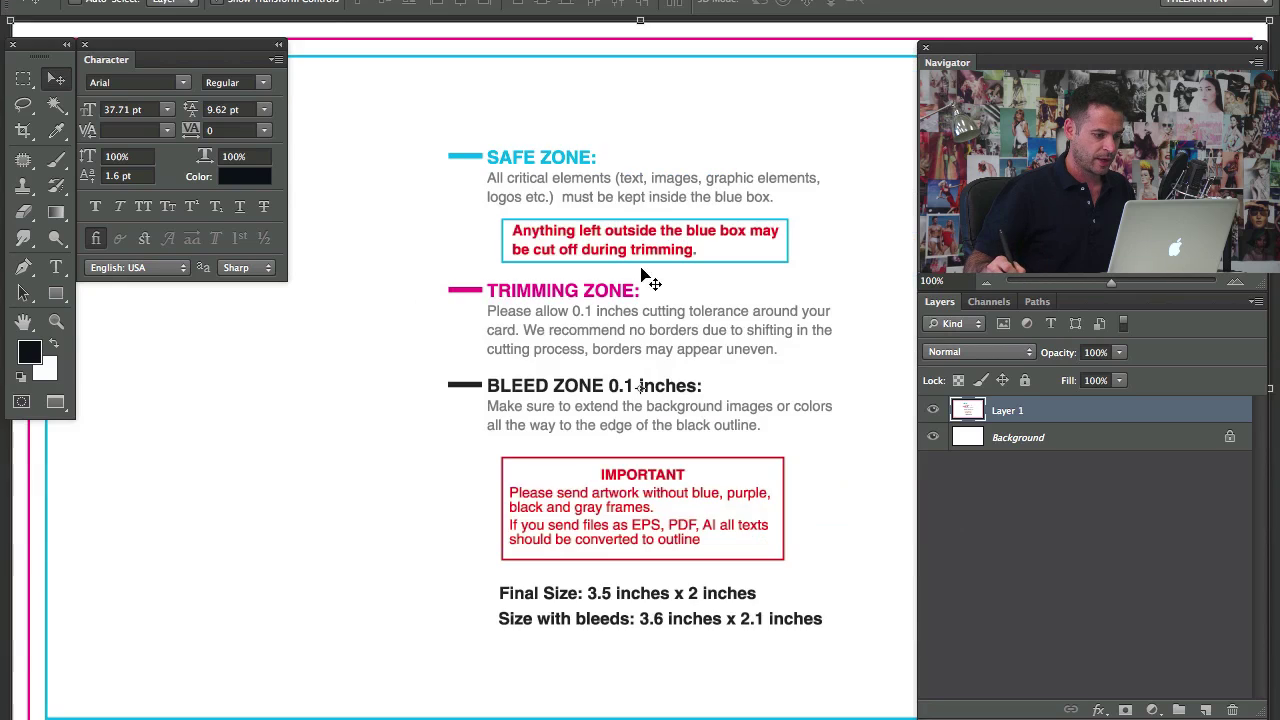
pyautogui.moveTo(653, 264); pyautogui.dragTo(607, 311)
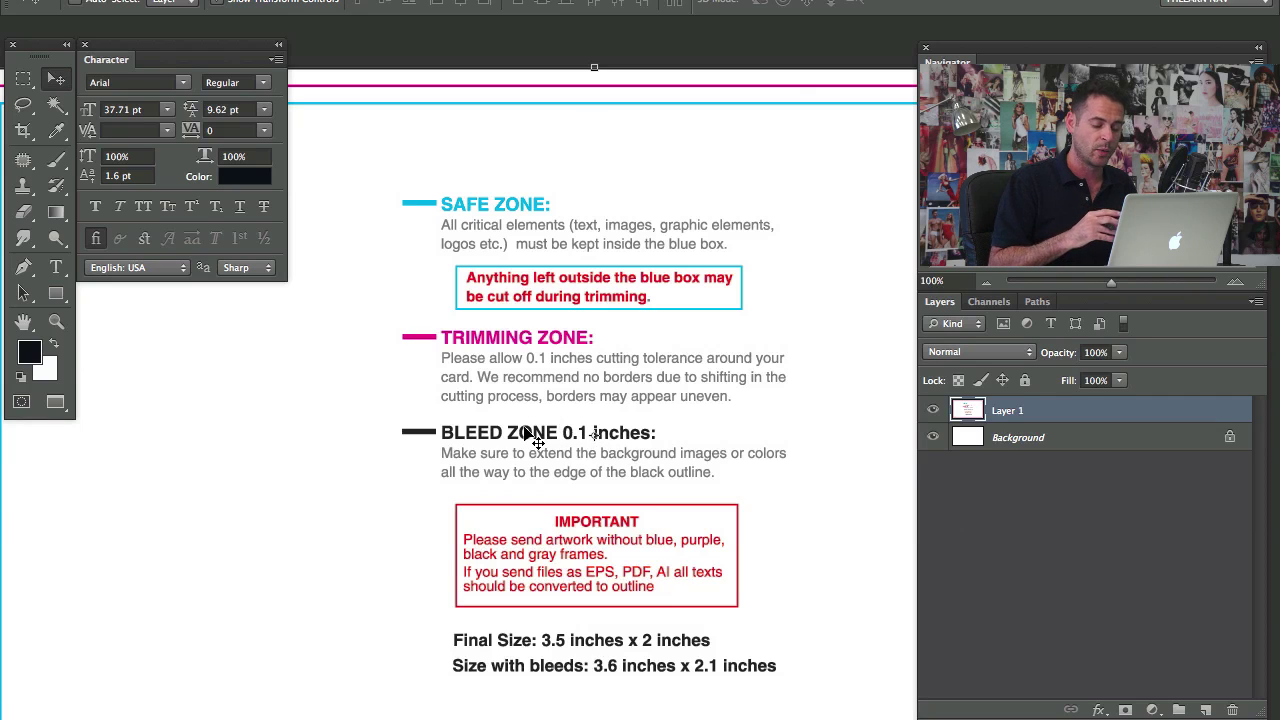
# Step: Check the template's size in Image Size: 3.6 x 2.1 inches at 350 pixels/inch
pyautogui.click(245, 0)
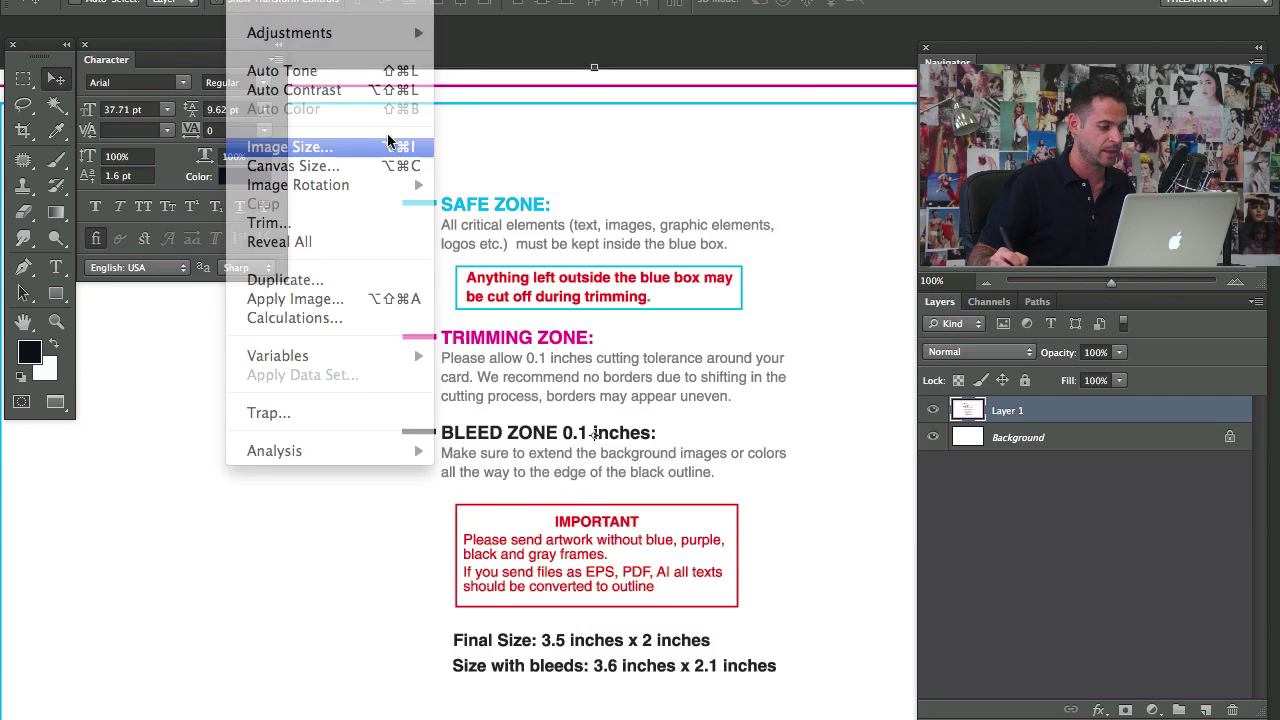
pyautogui.click(284, 147)
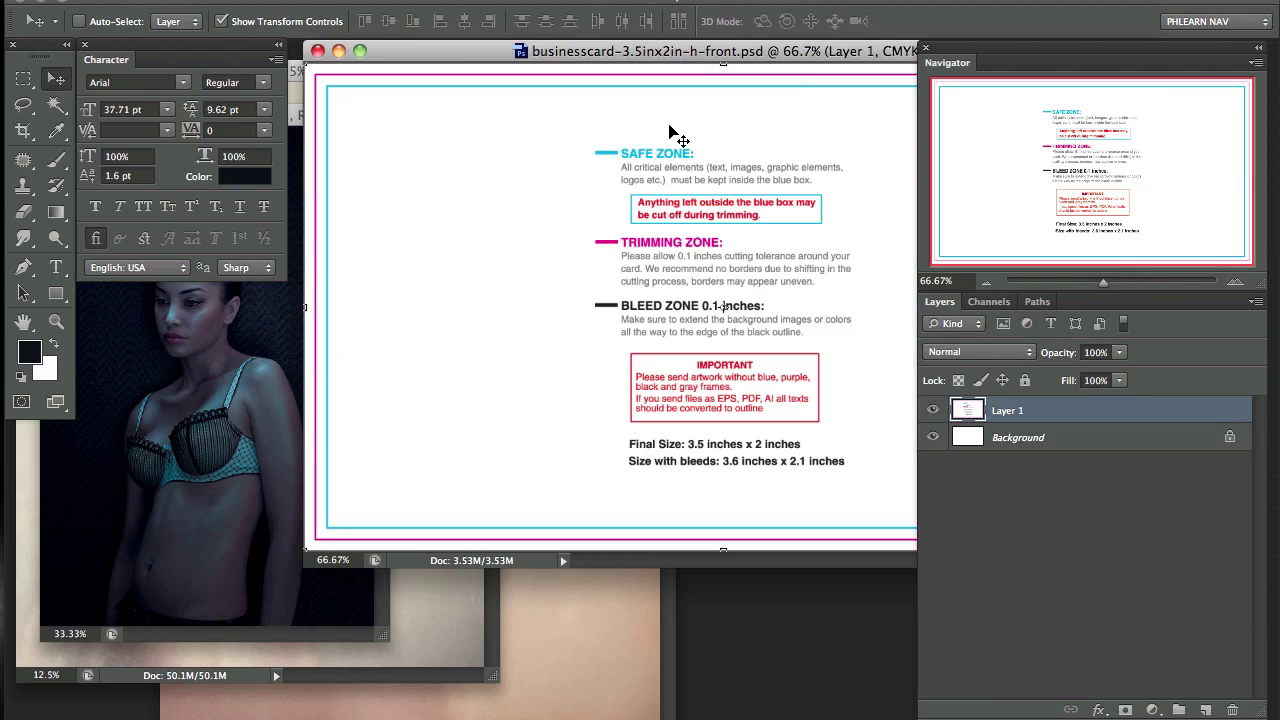
# Step: Copy the dark-haired woman's and blond model's photos into the business card as new layers
pyautogui.moveTo(753, 55); pyautogui.dragTo(740, 243)
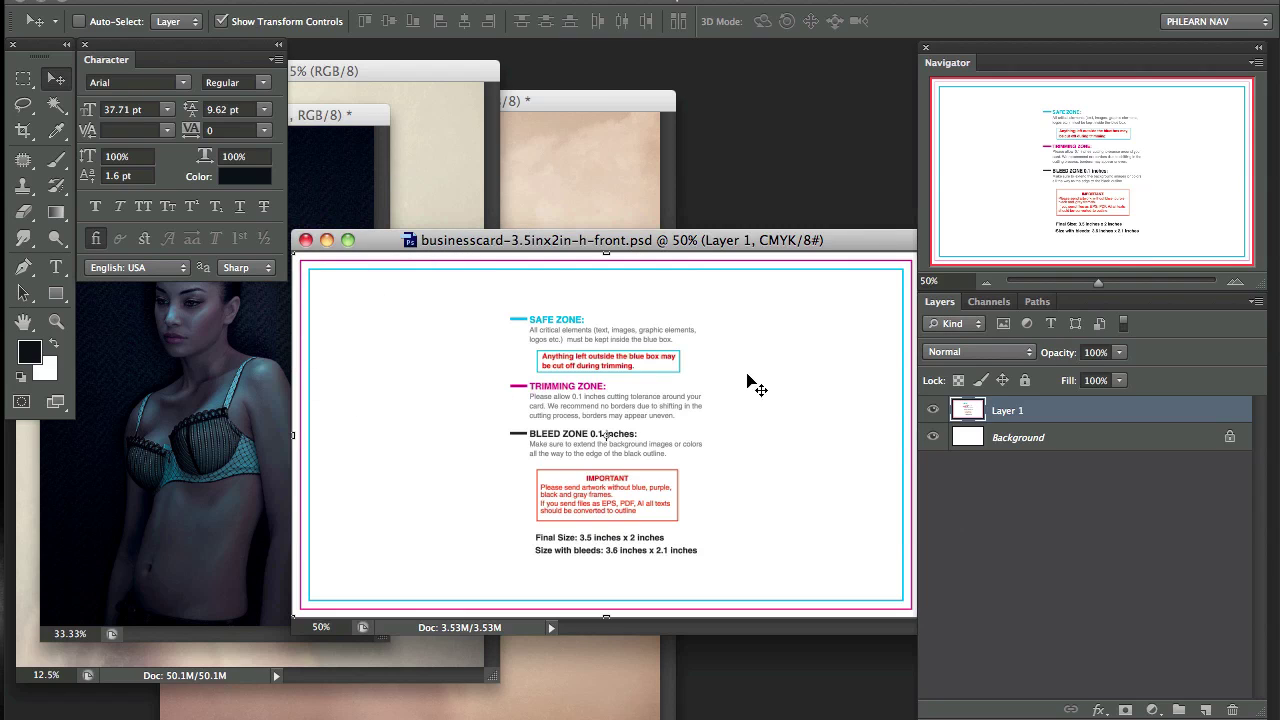
pyautogui.moveTo(196, 378); pyautogui.dragTo(566, 398)
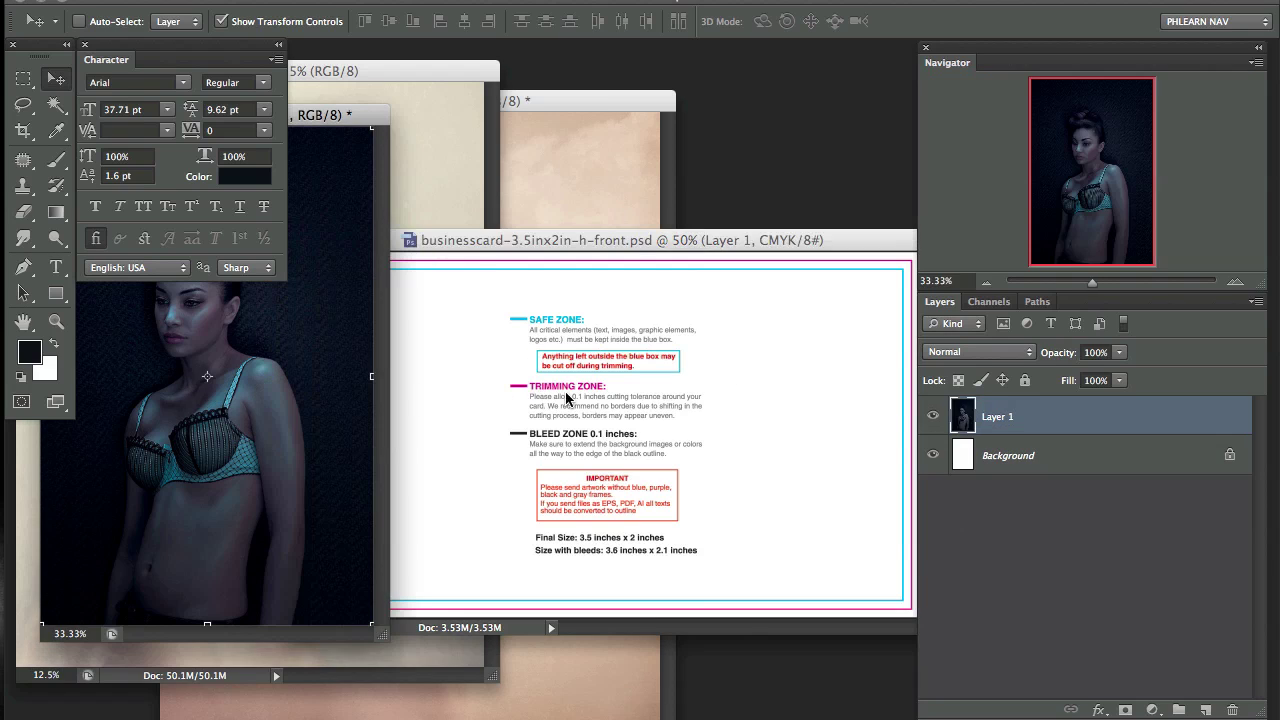
pyautogui.moveTo(268, 405); pyautogui.dragTo(625, 397)
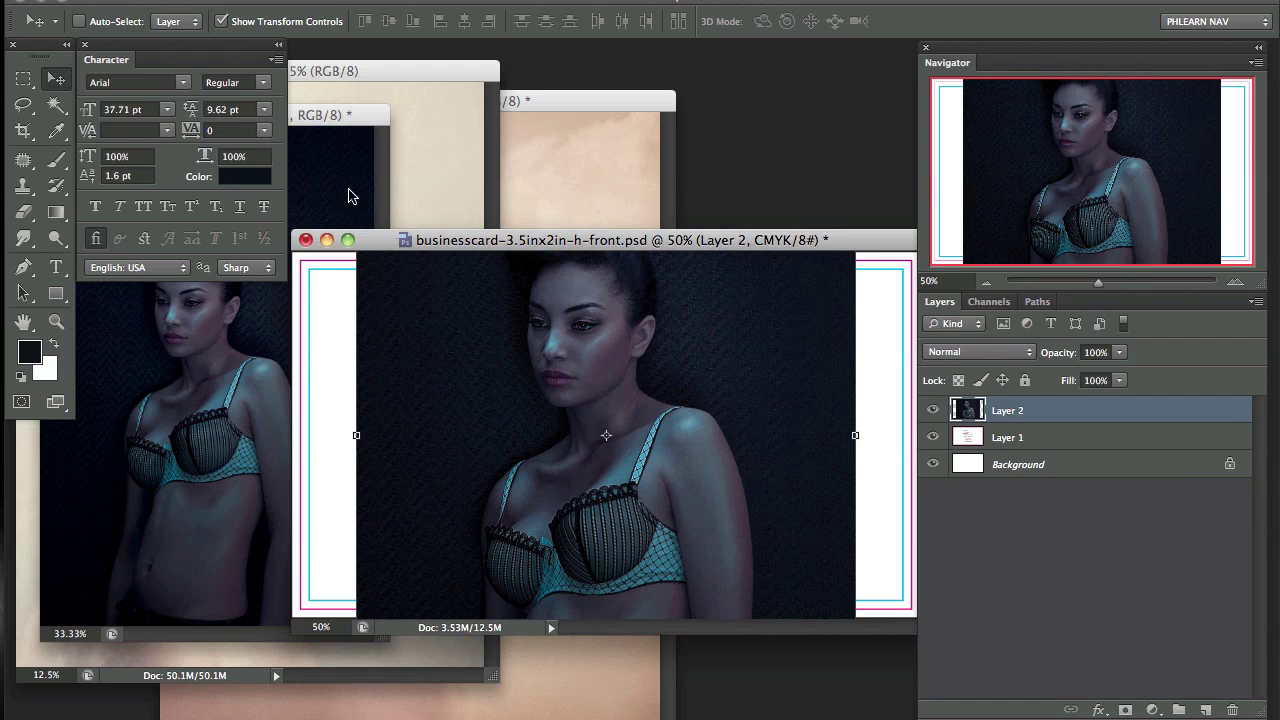
pyautogui.click(418, 127)
pyautogui.moveTo(592, 300); pyautogui.dragTo(585, 290)
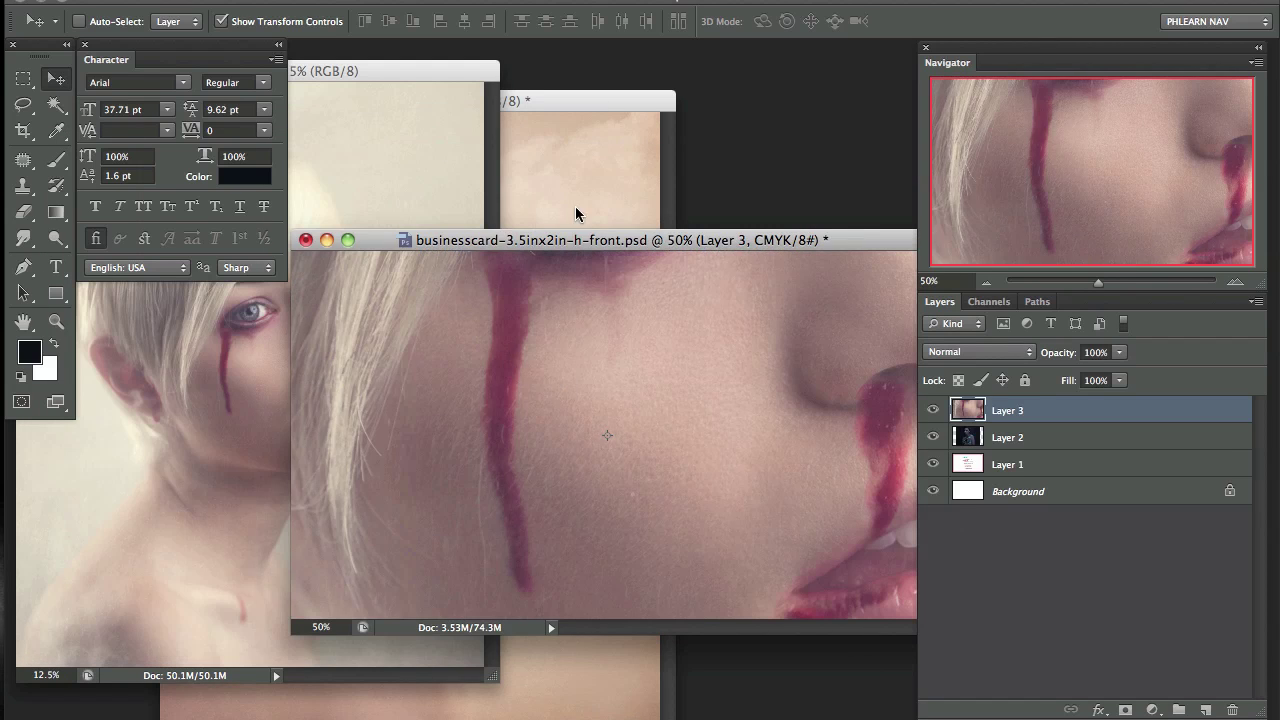
# Step: Copy the Untitled-3 and tree-and-soil images into the card as Layers 4–5, shown full screen
pyautogui.click(574, 208)
pyautogui.moveTo(517, 317); pyautogui.dragTo(752, 414)
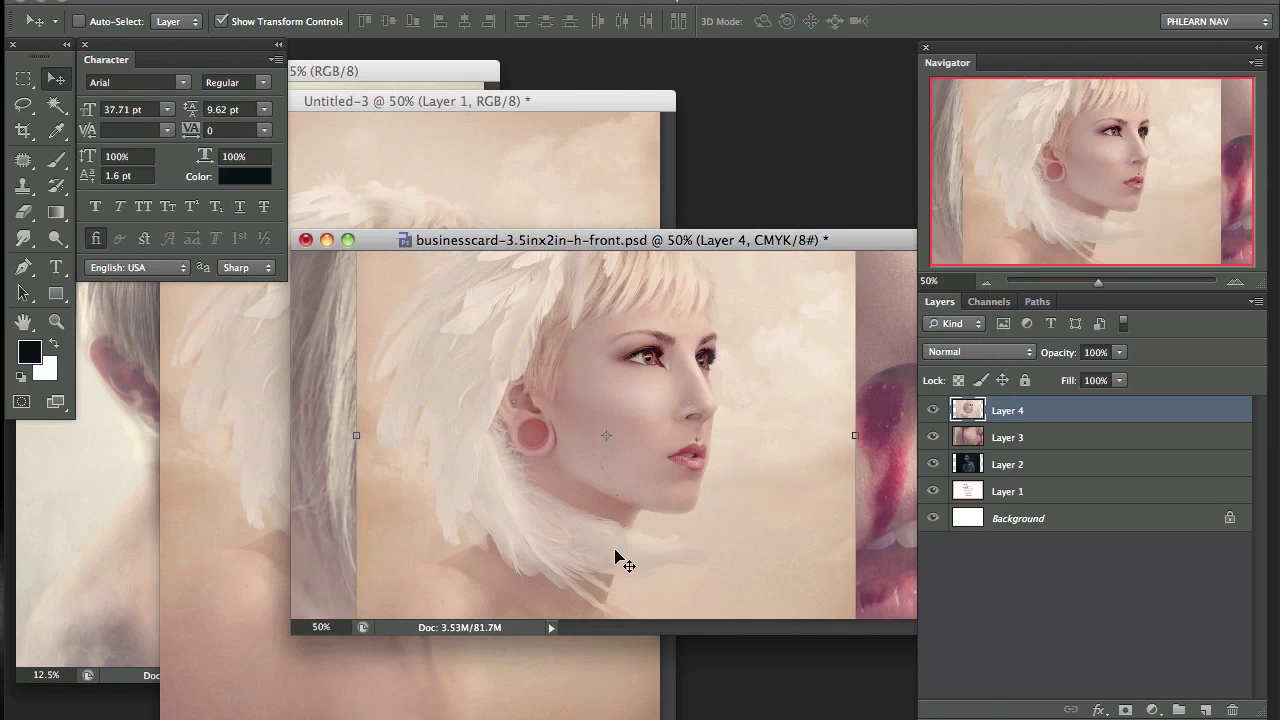
pyautogui.hotkey('ctrl', 'Down')
pyautogui.click(715, 300)
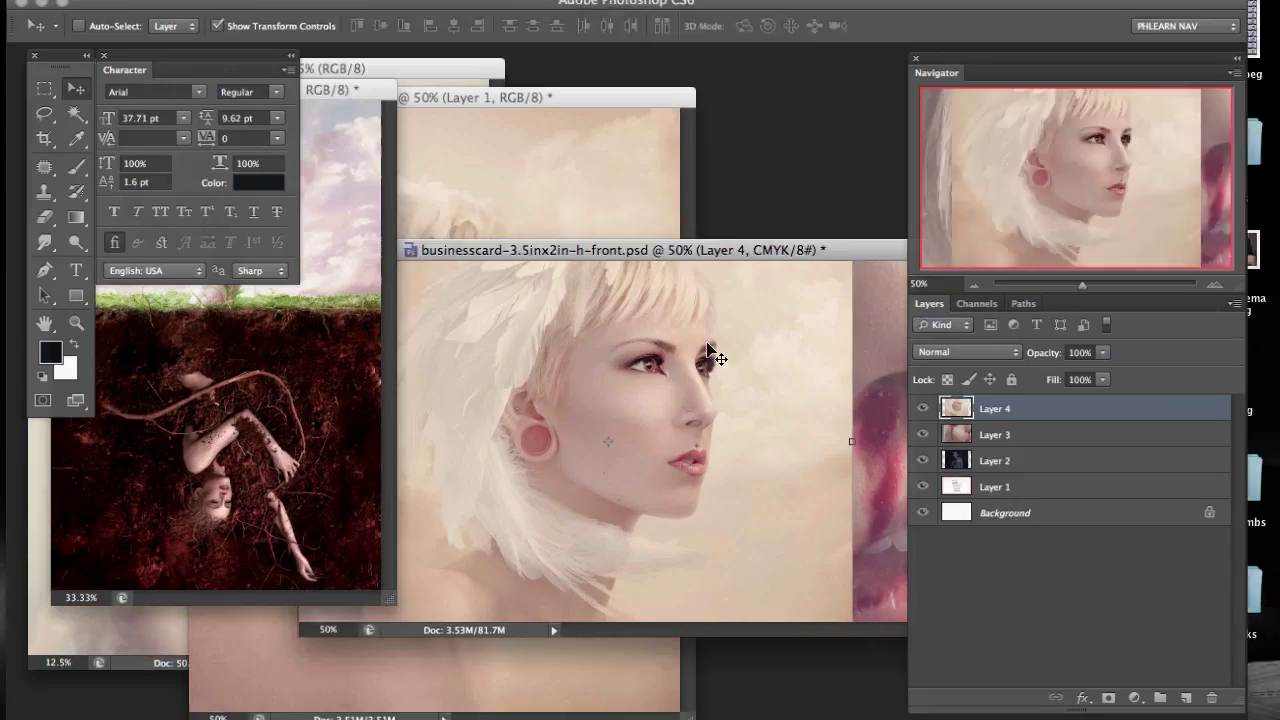
pyautogui.moveTo(258, 350); pyautogui.dragTo(685, 431)
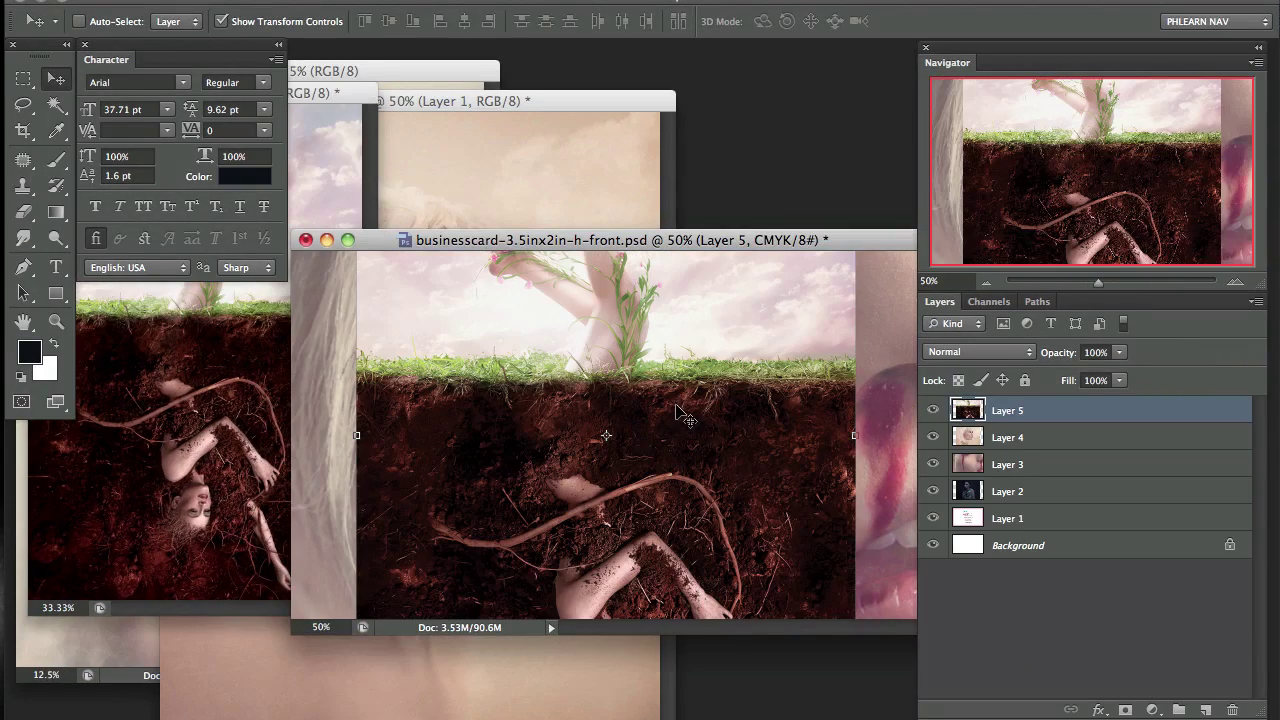
pyautogui.press('f')
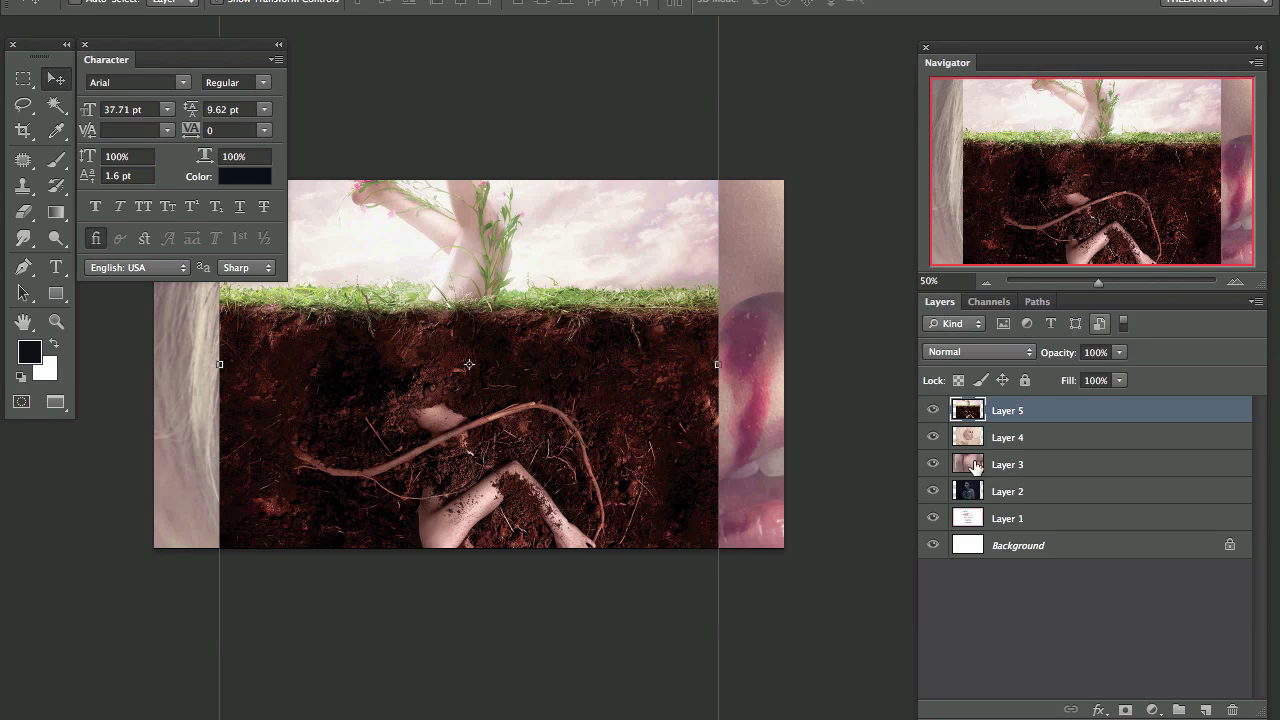
# Step: Hide the upper photo layers, select Layer 2 and shift the woman's photo right
pyautogui.click(938, 464)
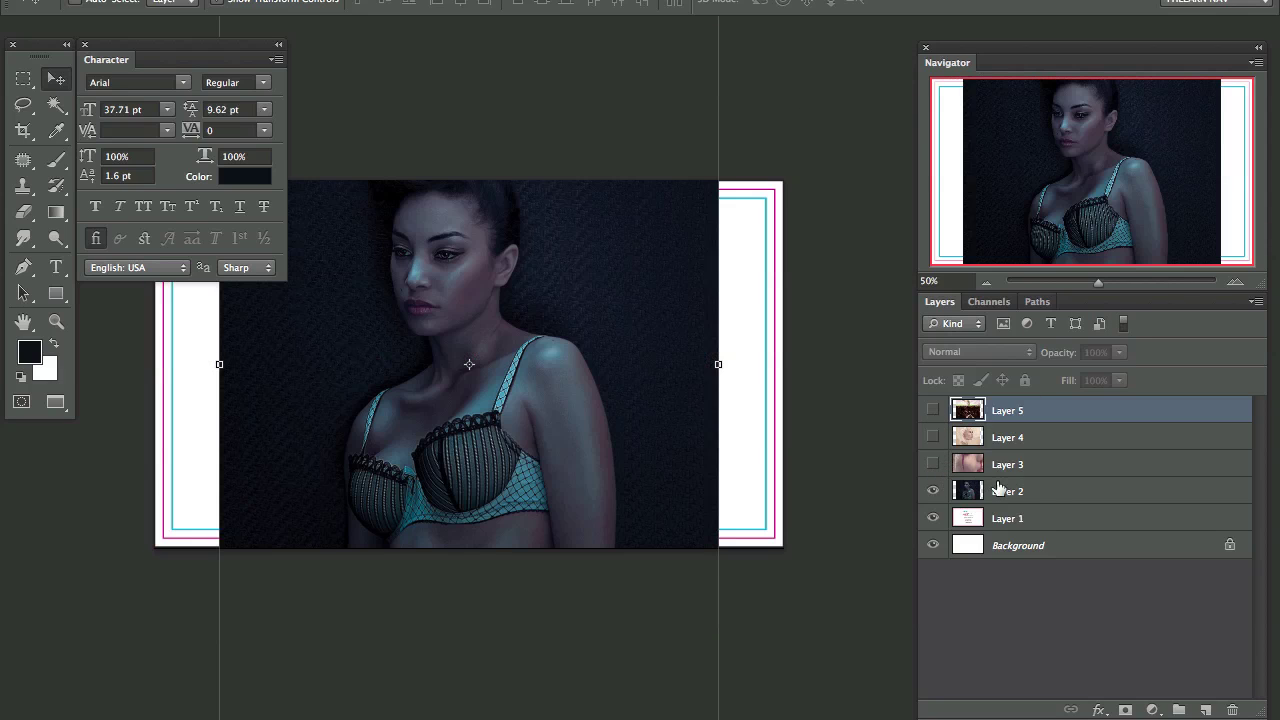
pyautogui.click(1040, 492)
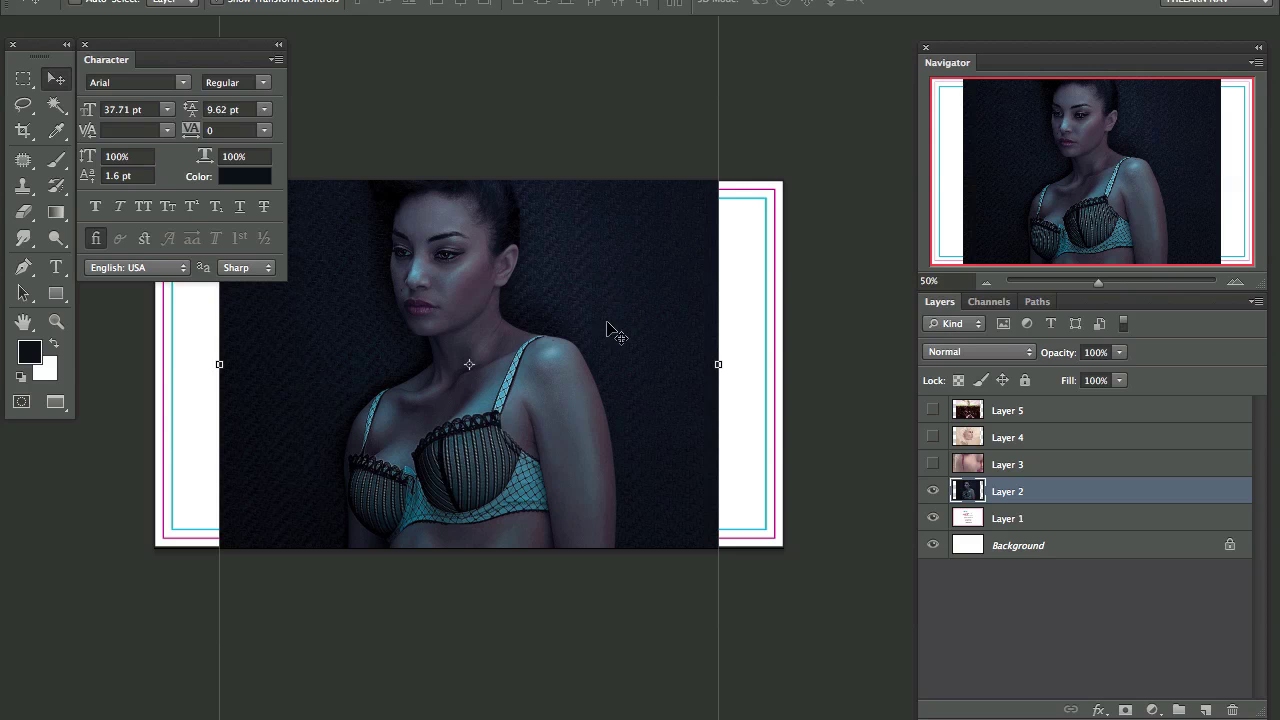
pyautogui.moveTo(530, 362); pyautogui.dragTo(608, 384)
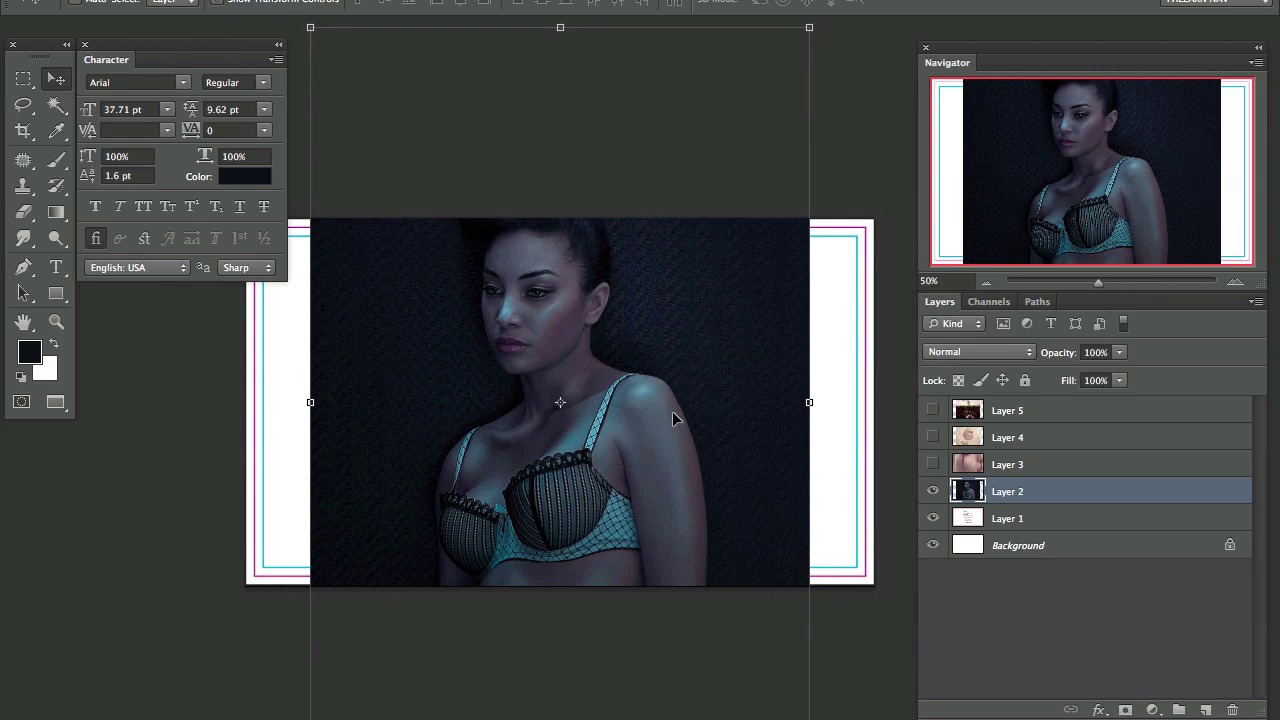
pyautogui.moveTo(672, 411); pyautogui.dragTo(725, 392)
# Step: Scale the woman's photo down with Free Transform and move it down into line with the card
pyautogui.scroll(-3, 360, 680)
pyautogui.hscroll(2, 360, 680)
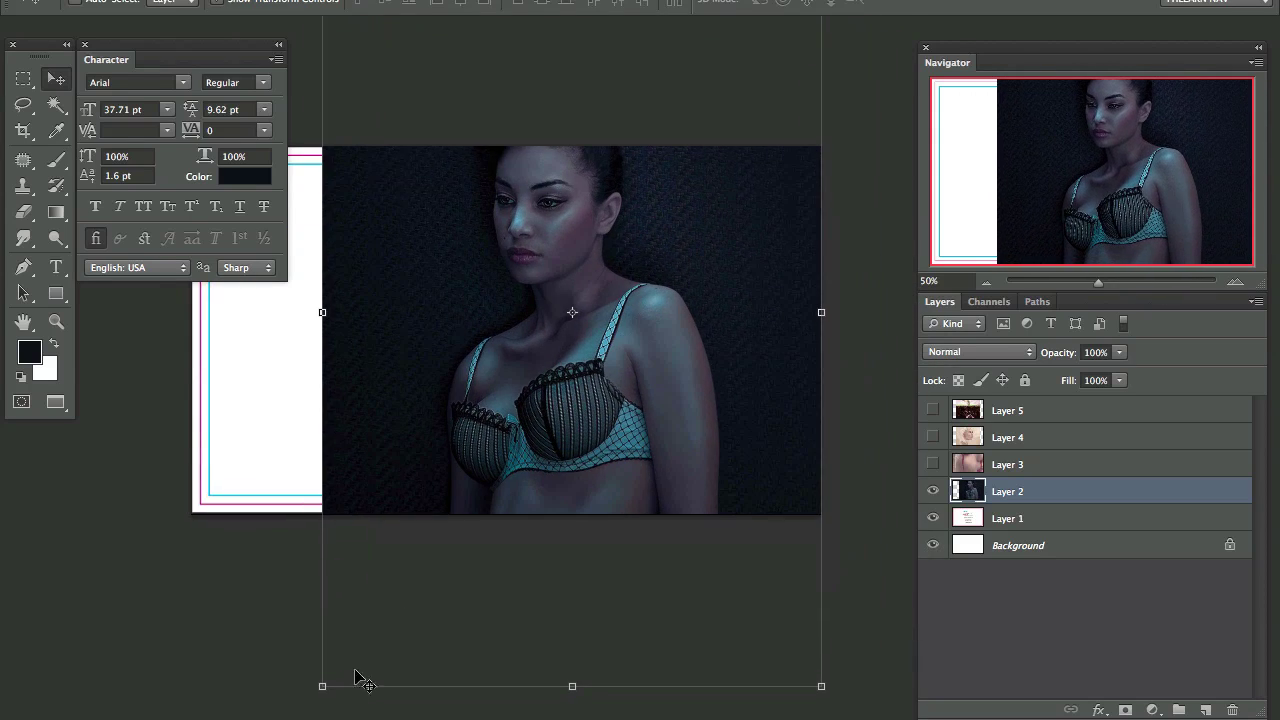
pyautogui.moveTo(322, 688); pyautogui.dragTo(369, 615)
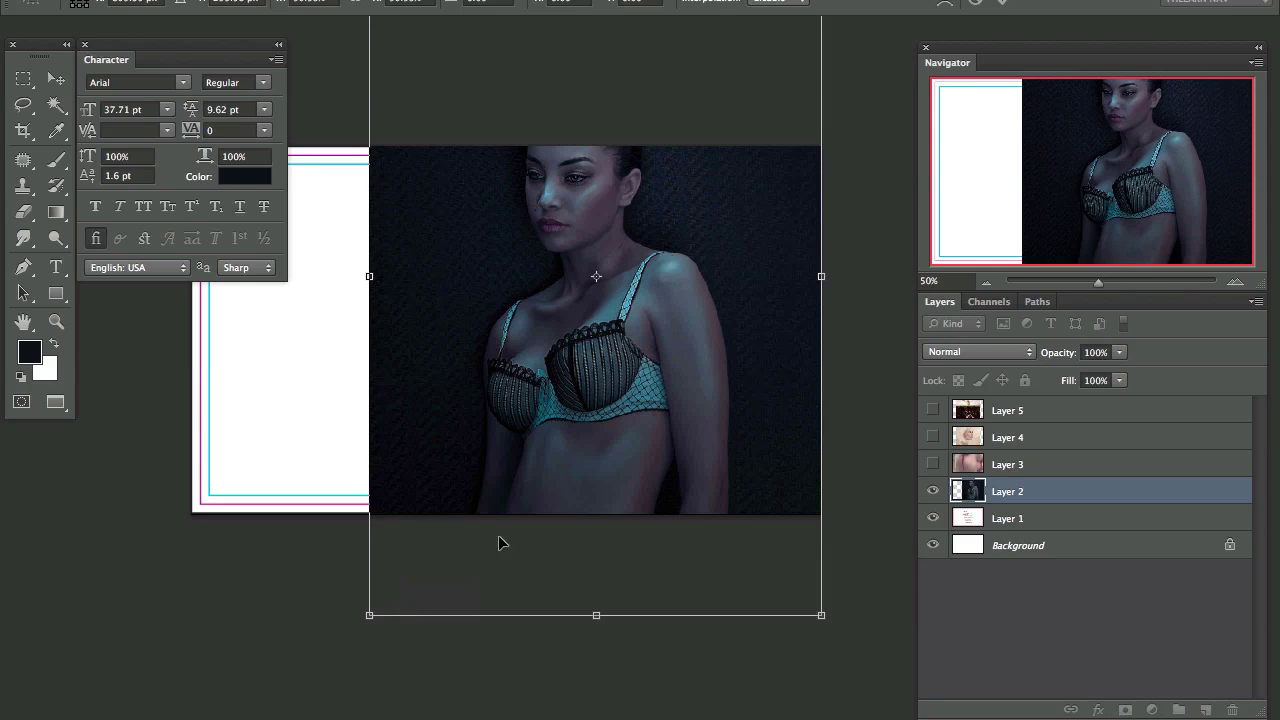
pyautogui.press('Return')
pyautogui.moveTo(664, 296); pyautogui.dragTo(670, 401)
# Step: In Chrome, open the Prelude to A Dolls House page on the photographer's portfolio, then switch away
pyautogui.press('super+Tab')
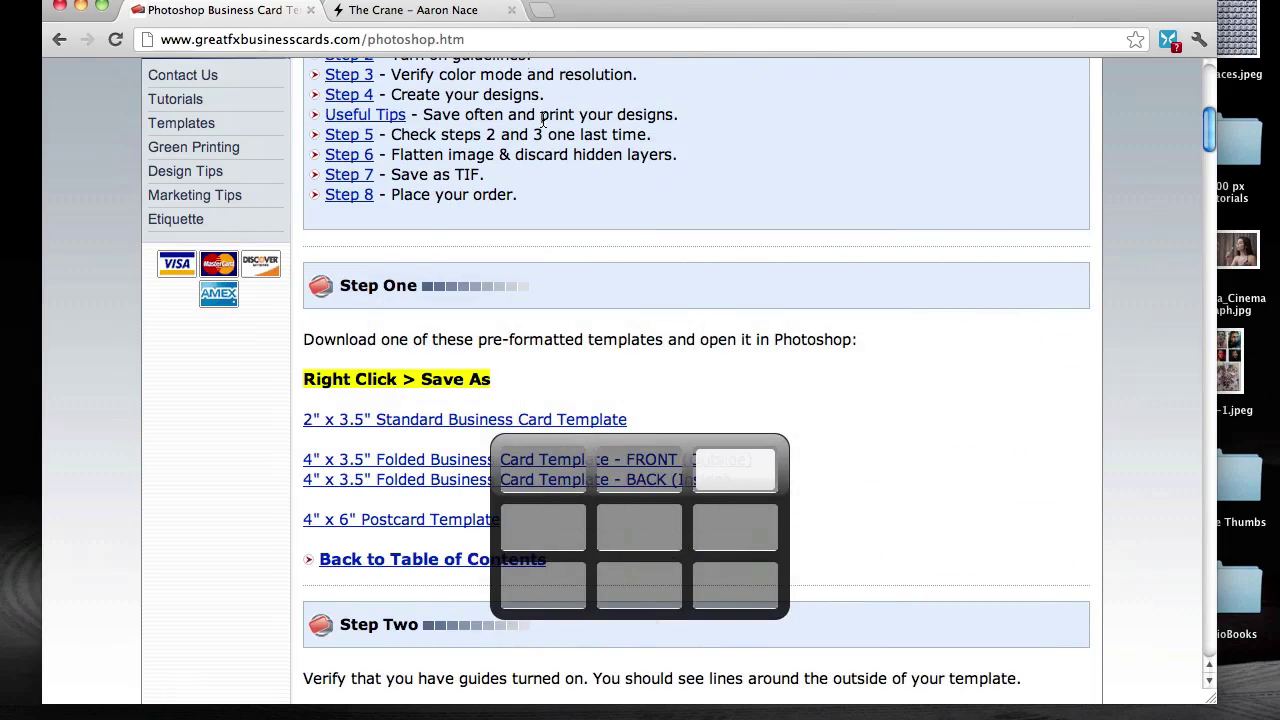
pyautogui.hotkey('ctrl', 'Tab')
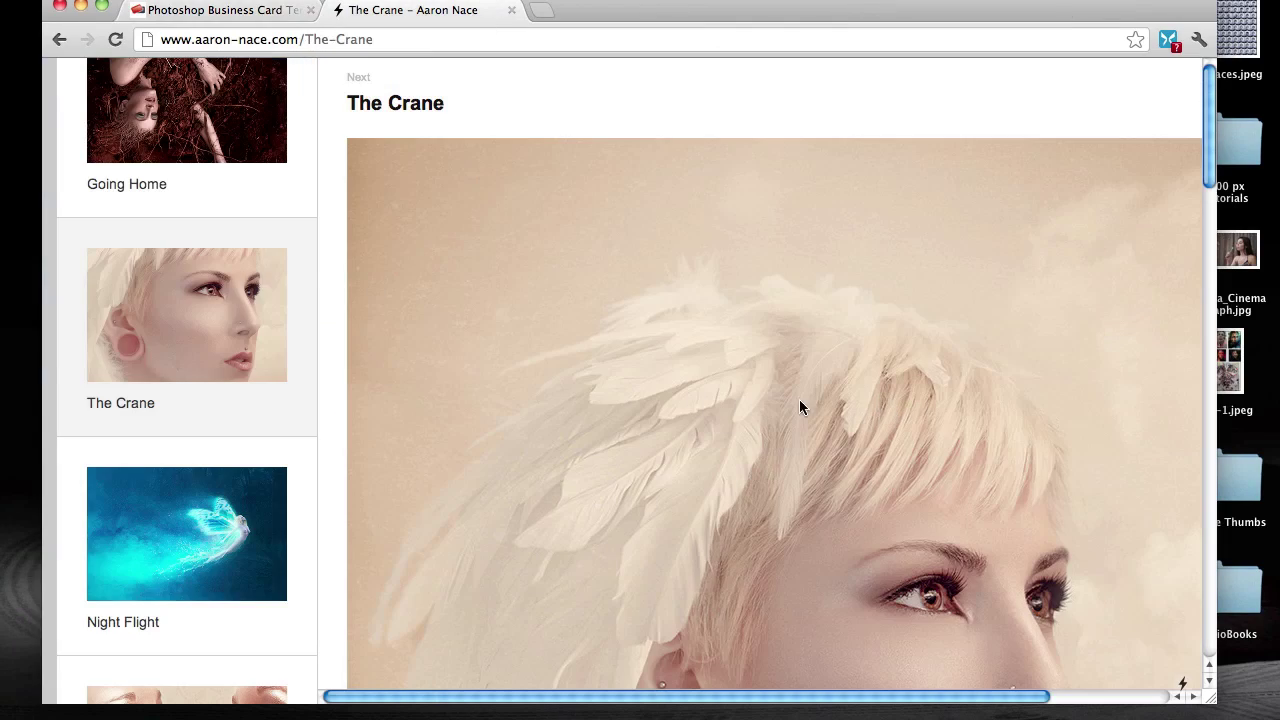
pyautogui.scroll(-15, 200, 271)
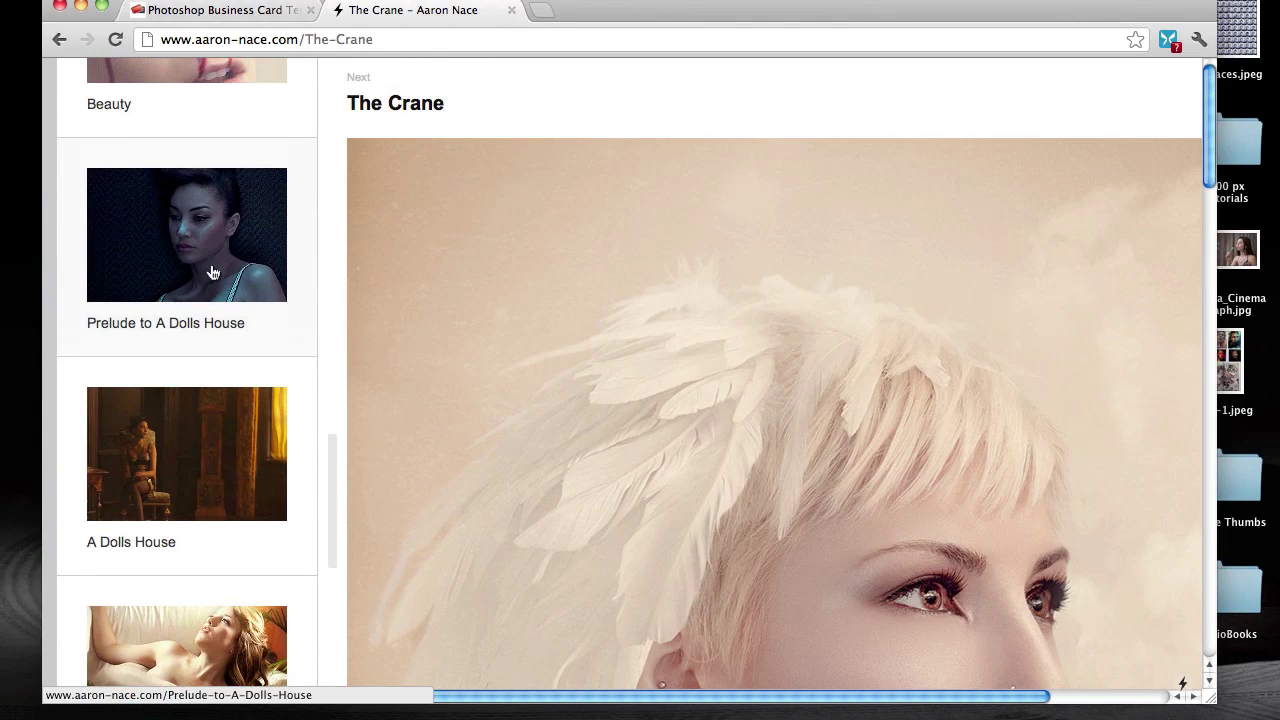
pyautogui.click(212, 272)
pyautogui.scroll(-20, 709, 426)
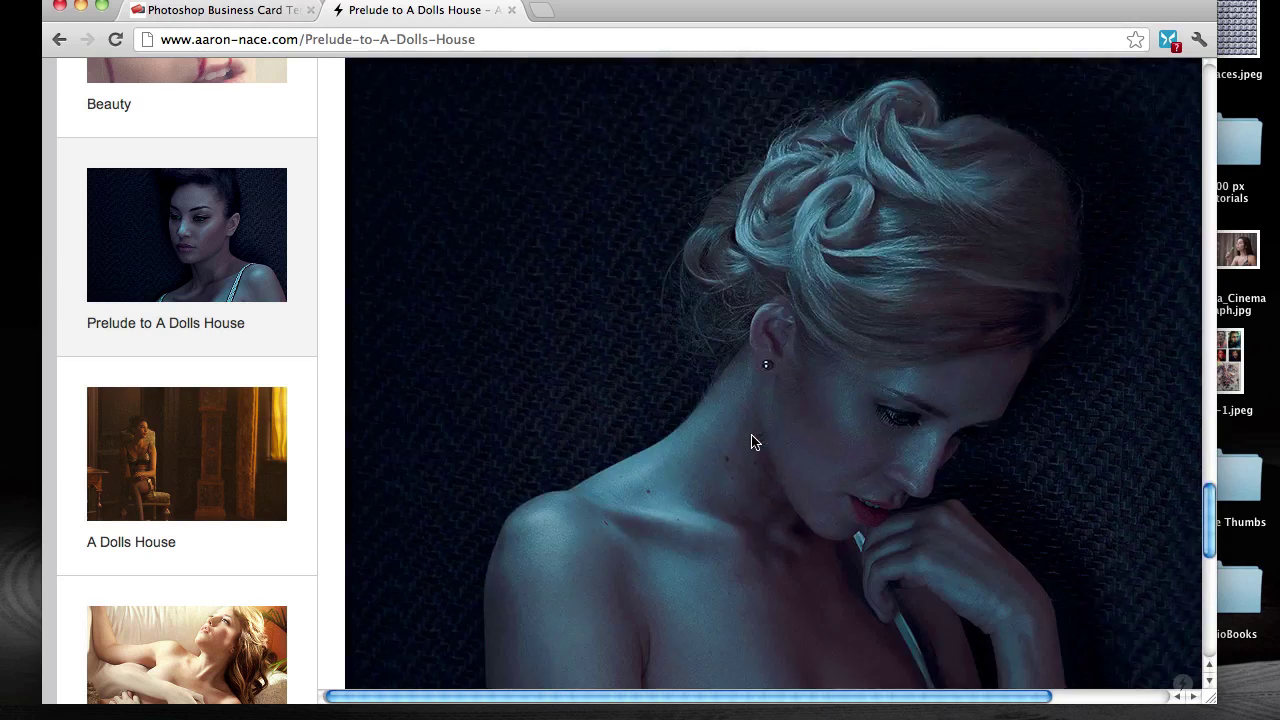
pyautogui.scroll(-10, 740, 436)
pyautogui.press('super+Tab')
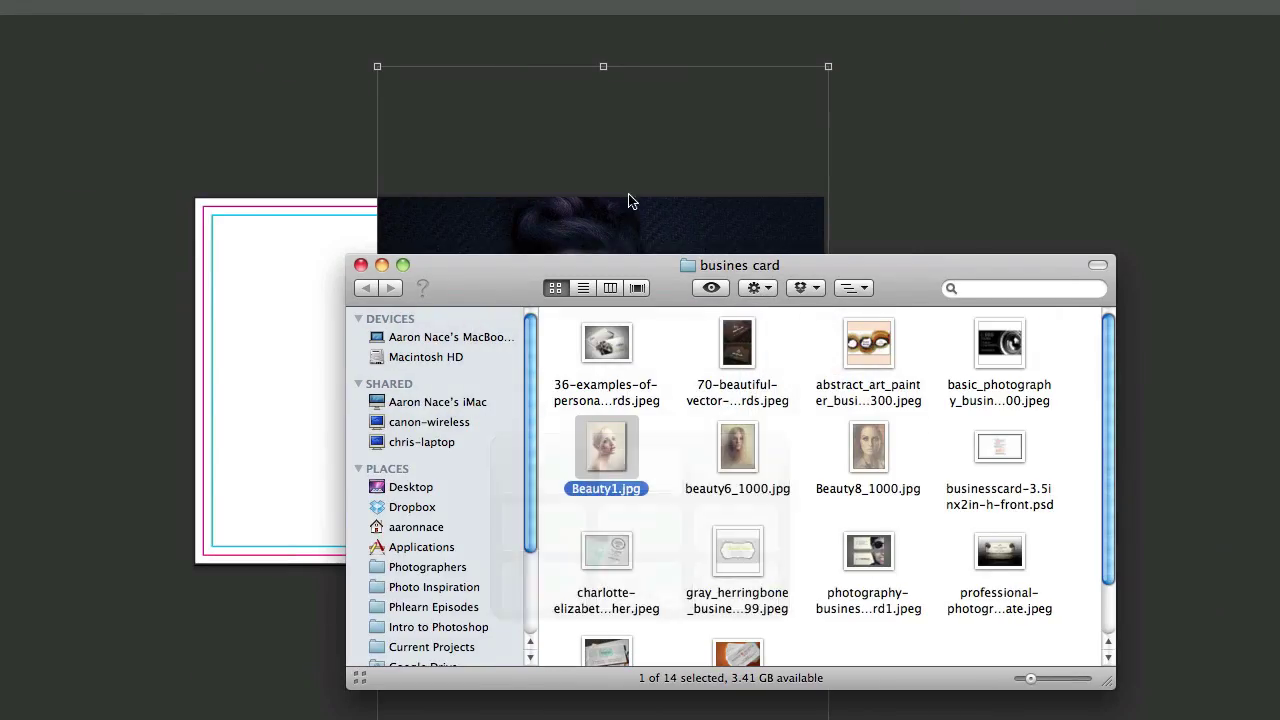
# Step: Back in Photoshop, nudge the woman's photo on Layer 2 slightly right and down
pyautogui.click(690, 188)
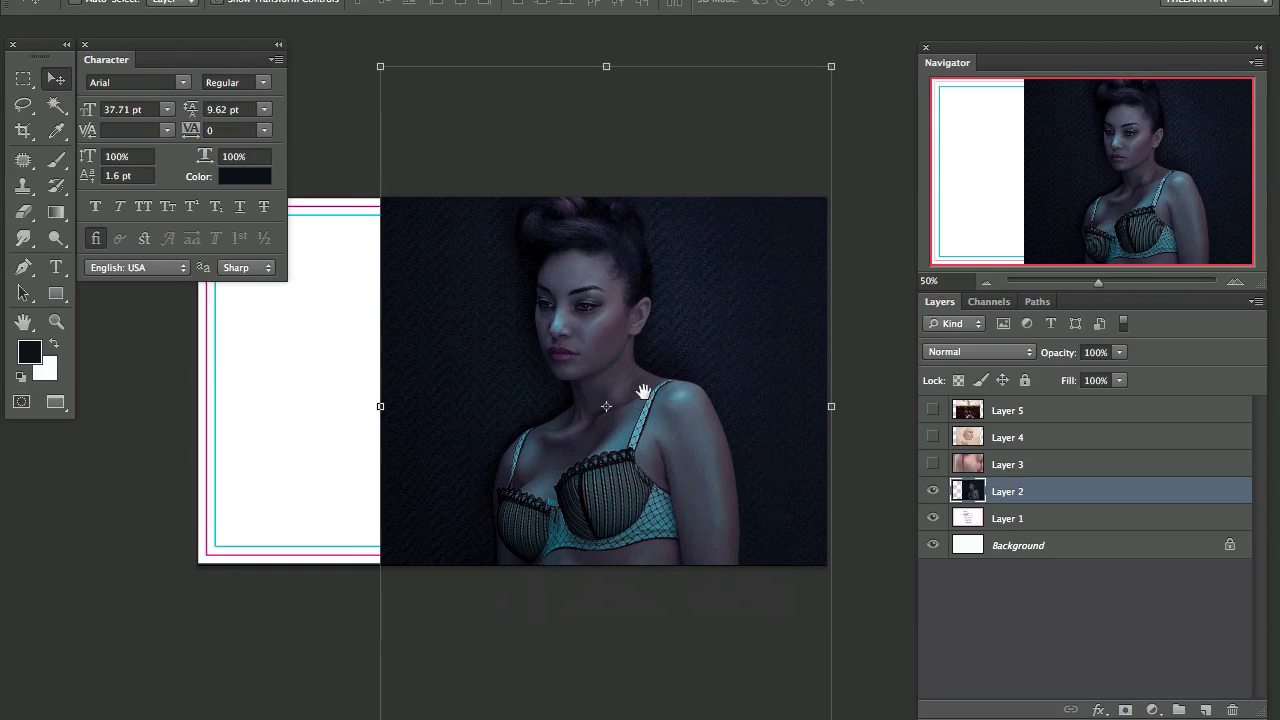
pyautogui.moveTo(632, 372); pyautogui.dragTo(667, 398)
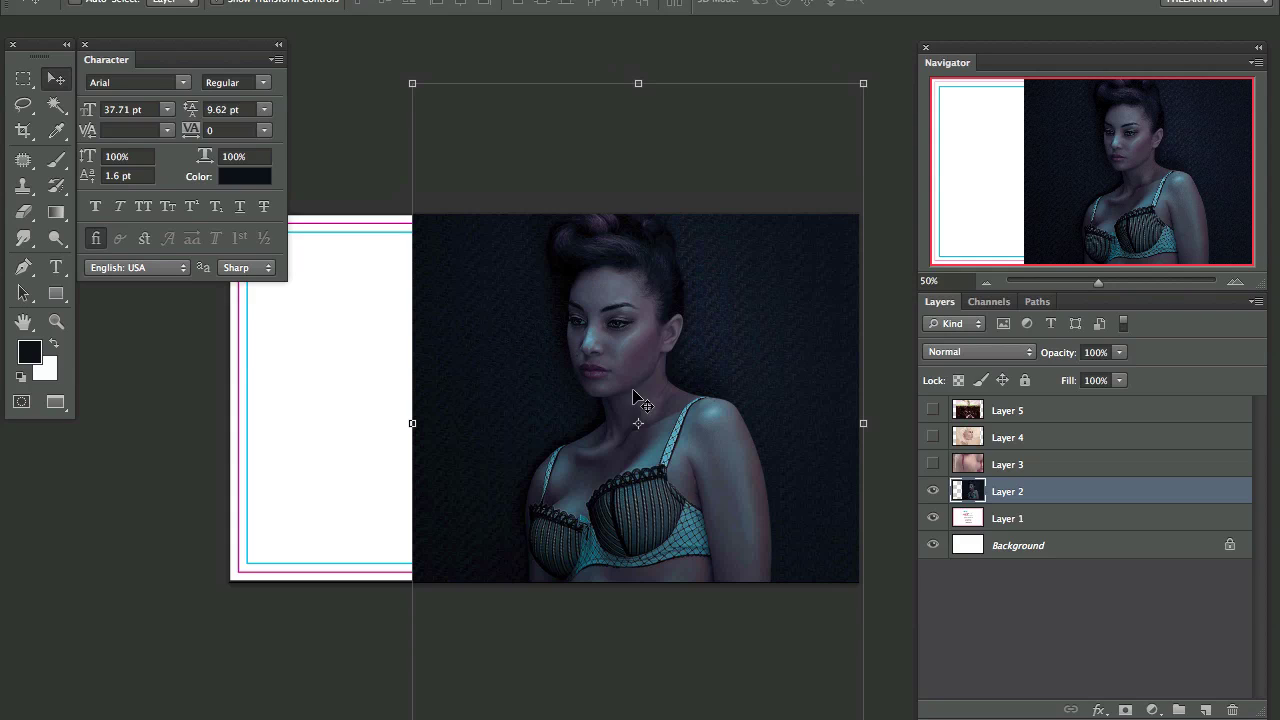
pyautogui.moveTo(695, 464); pyautogui.dragTo(700, 471)
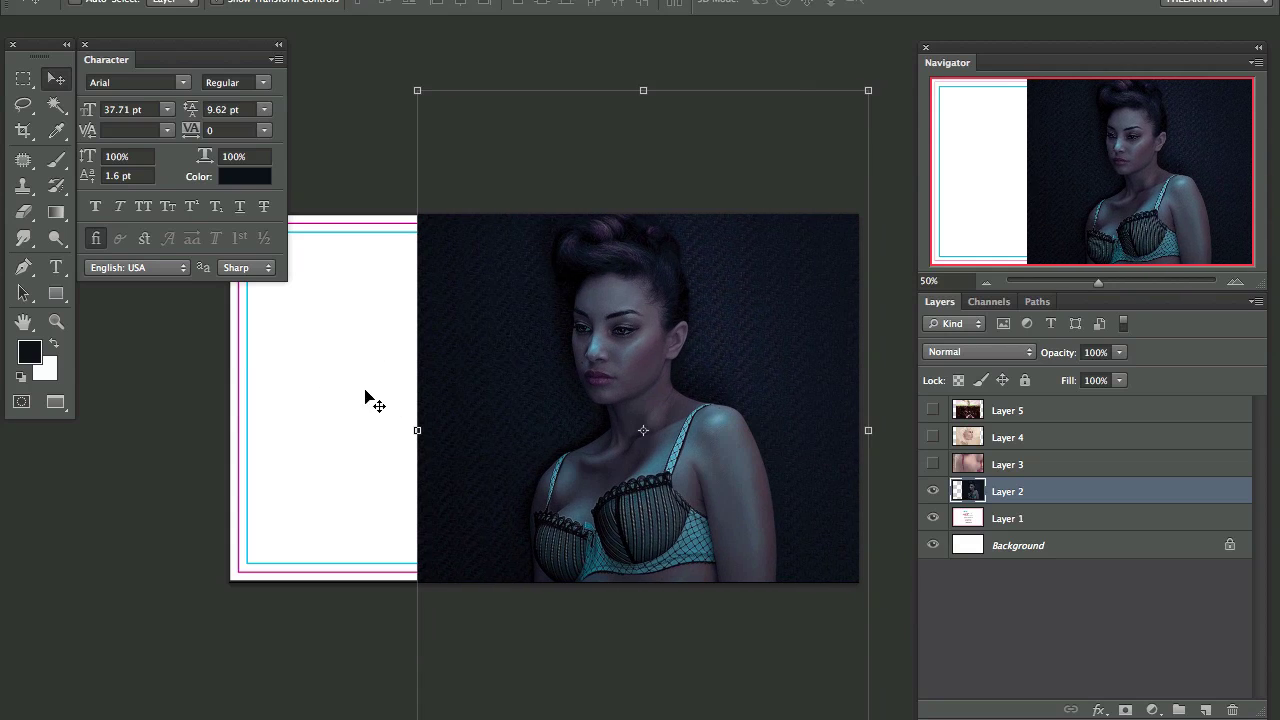
pyautogui.moveTo(366, 396); pyautogui.dragTo(392, 384)
# Step: On a new Layer 6, paint the white left strip with the sampled dark background colour using a large brush
pyautogui.click(1206, 710)
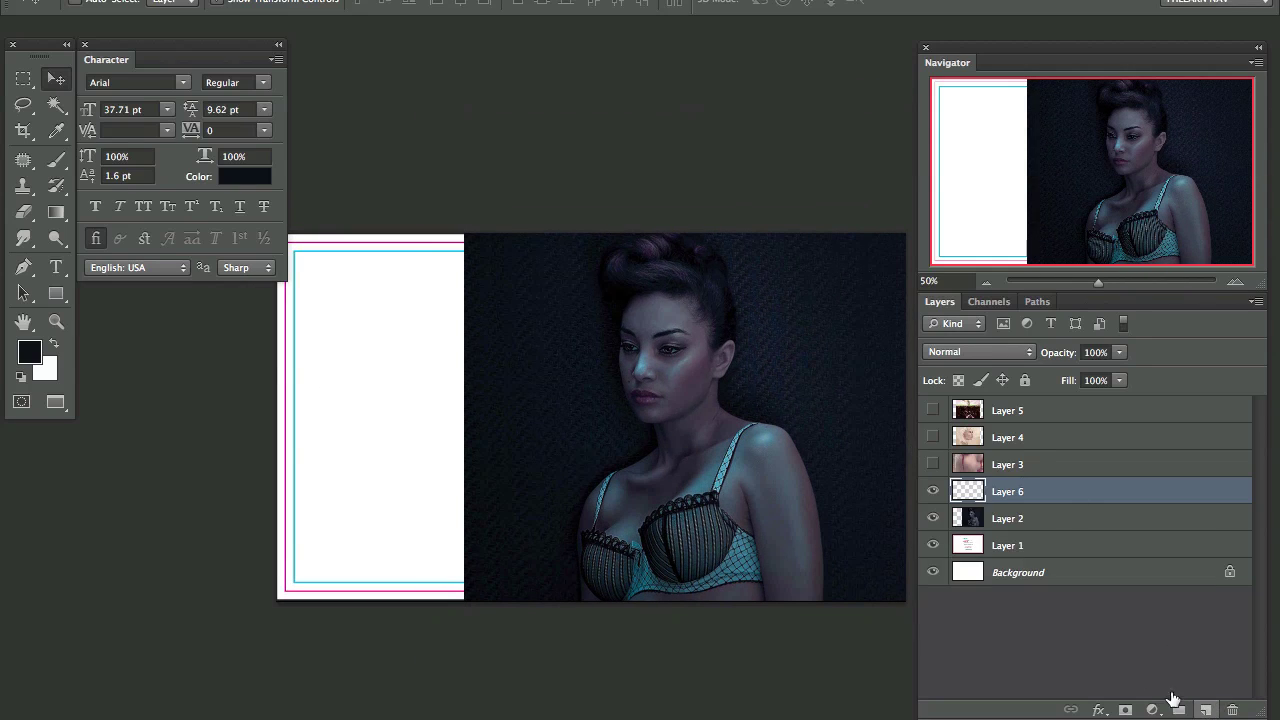
pyautogui.press('b')
pyautogui.keyDown('alt'); pyautogui.click(483, 265); pyautogui.keyUp('alt')
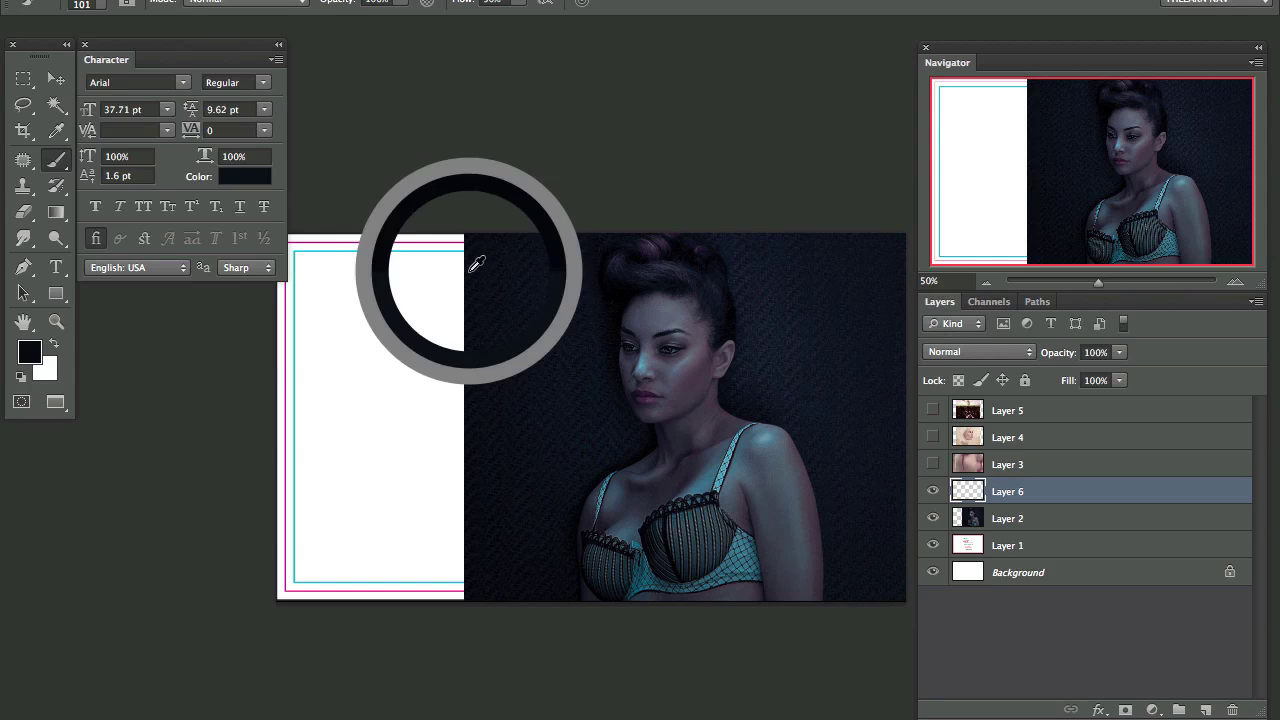
pyautogui.moveTo(440, 240)
pyautogui.mouseDown()
pyautogui.moveTo(443, 361)
pyautogui.moveTo(456, 250)
pyautogui.moveTo(449, 578)
pyautogui.moveTo(422, 267)
pyautogui.moveTo(357, 348)
pyautogui.moveTo(378, 348)
pyautogui.moveTo(344, 423)
pyautogui.moveTo(366, 237)
pyautogui.moveTo(379, 338)
pyautogui.moveTo(327, 209)
pyautogui.moveTo(302, 247)
pyautogui.moveTo(294, 602)
pyautogui.moveTo(372, 342)
pyautogui.moveTo(394, 627)
pyautogui.moveTo(372, 507)
pyautogui.moveTo(313, 488)
pyautogui.moveTo(284, 559)
pyautogui.moveTo(412, 568)
pyautogui.mouseUp()
pyautogui.press(']')
pyautogui.press(']')
pyautogui.press(']')
pyautogui.press(']')
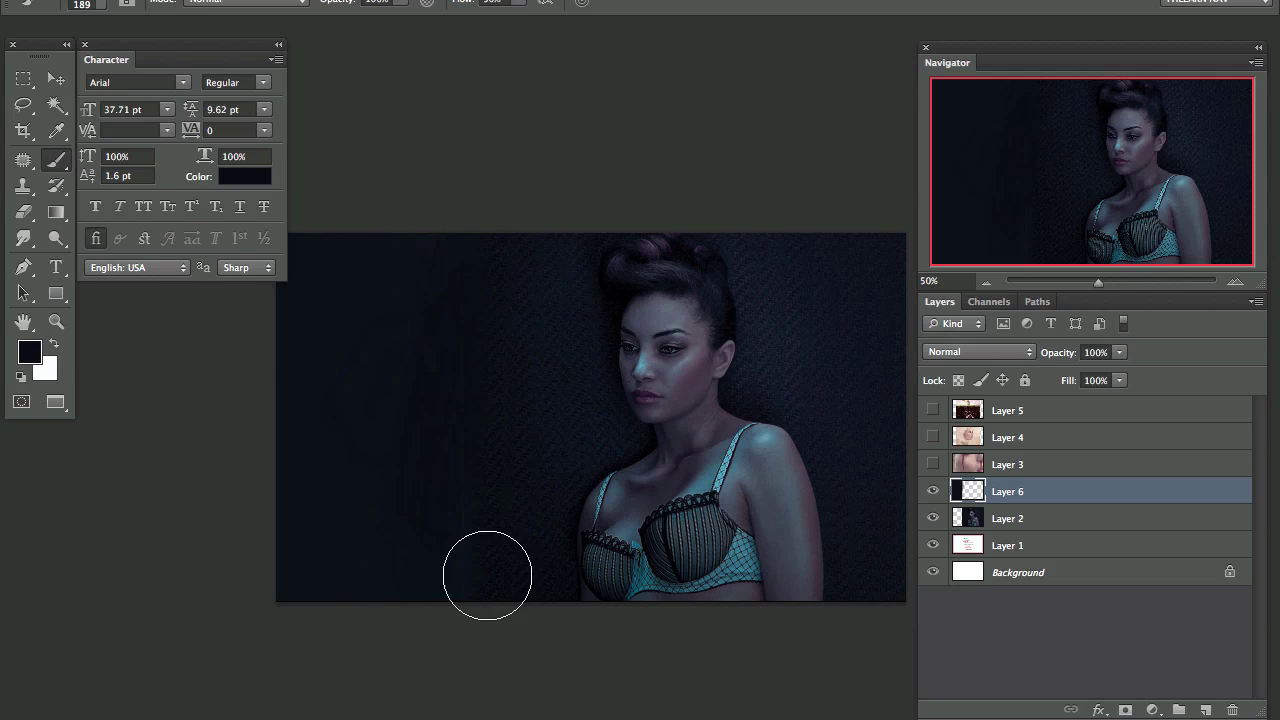
pyautogui.moveTo(527, 469)
pyautogui.mouseDown()
pyautogui.moveTo(503, 460)
pyautogui.moveTo(503, 440)
pyautogui.moveTo(513, 464)
pyautogui.mouseUp()
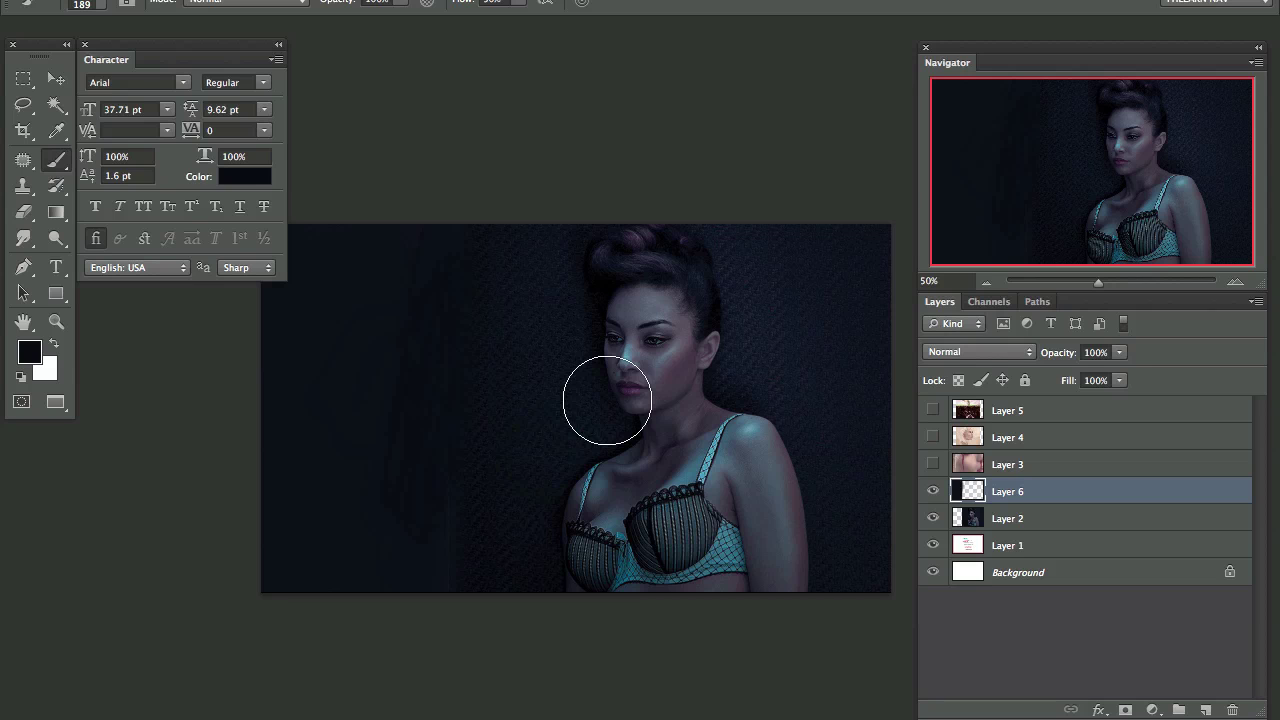
pyautogui.hotkey('ctrl', '+')
pyautogui.hotkey('ctrl', '-')
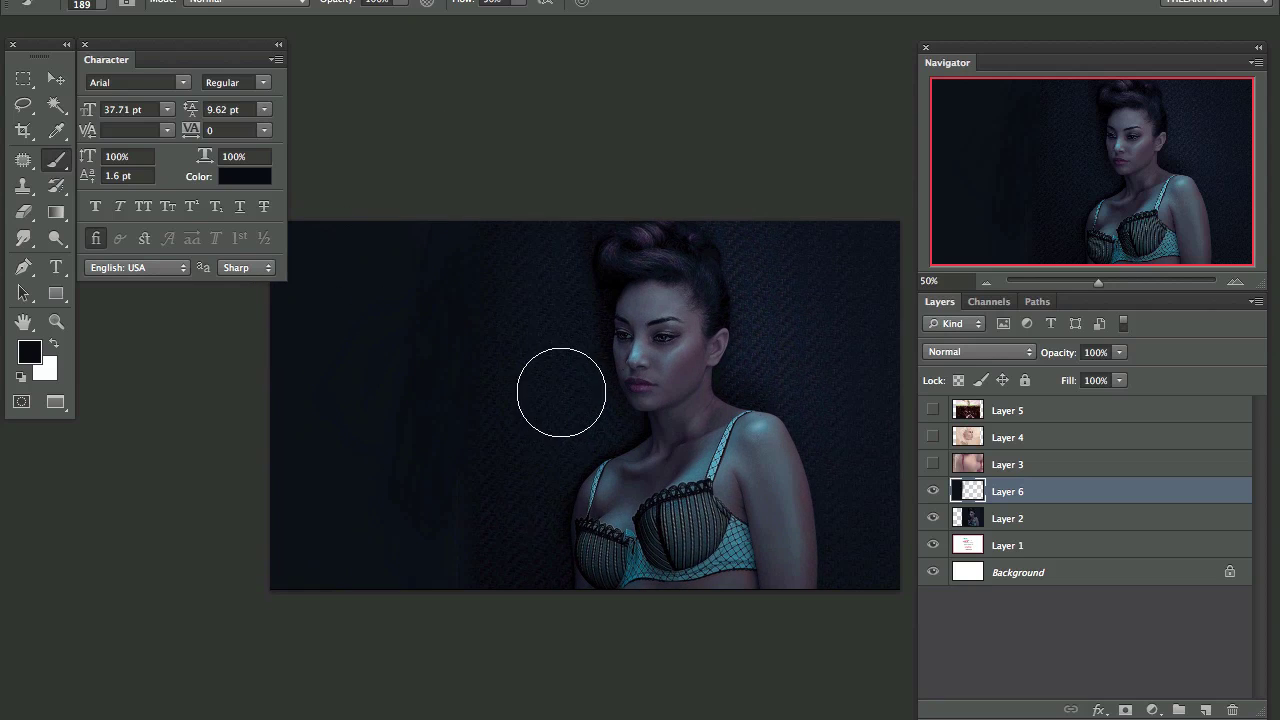
# Step: Show Layer 3 and Free Transform the blood-tear portrait to frame the nose and blood
pyautogui.click(933, 464)
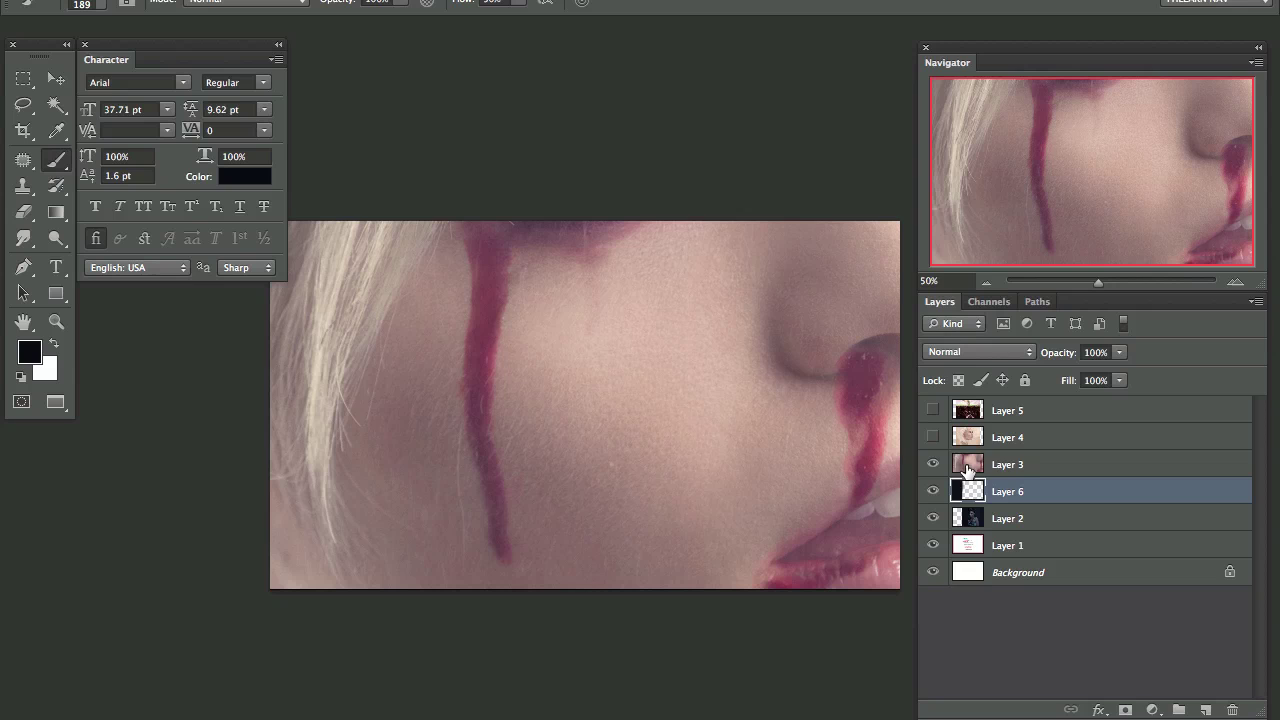
pyautogui.click(1042, 472)
pyautogui.hotkey('ctrl', '-')
pyautogui.hotkey('ctrl', '-')
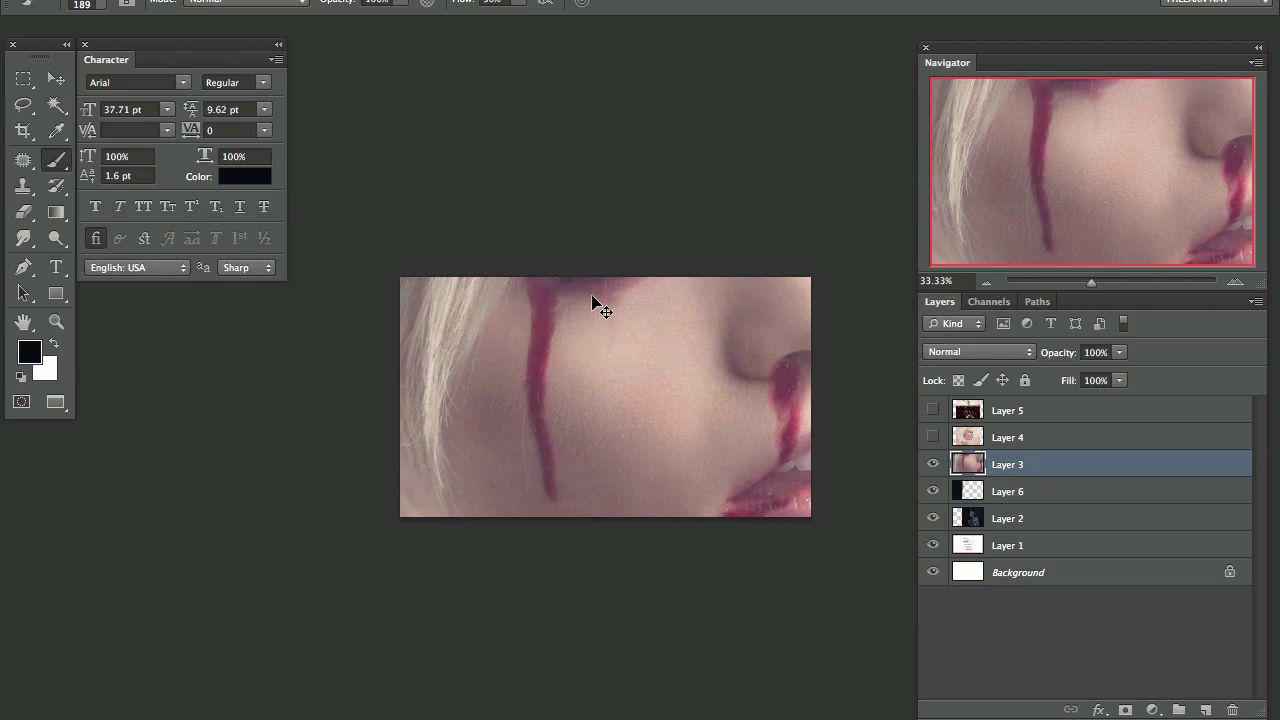
pyautogui.hotkey('ctrl', 't')
pyautogui.moveTo(683, 177); pyautogui.dragTo(537, 363)
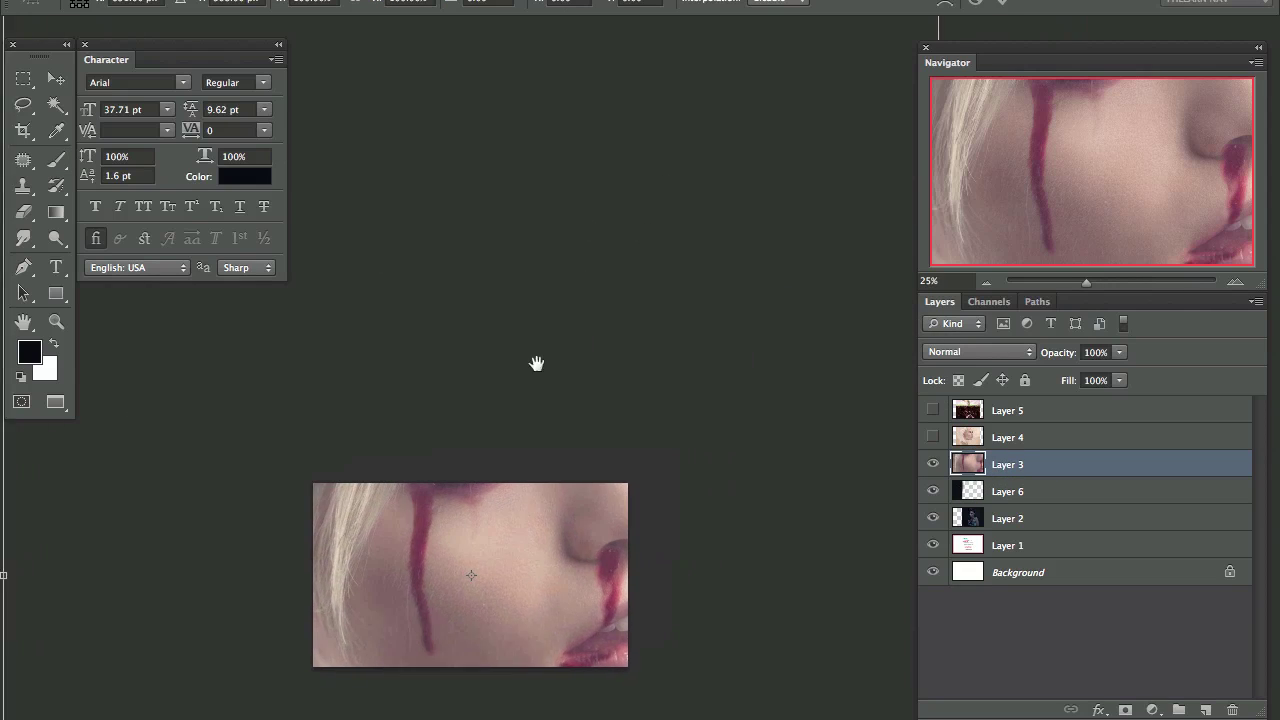
pyautogui.moveTo(879, 73); pyautogui.dragTo(830, 150)
pyautogui.moveTo(663, 414); pyautogui.dragTo(603, 561)
pyautogui.moveTo(503, 683); pyautogui.dragTo(605, 520)
# Step: Apply the transform and move the blood-tear portrait up slightly
pyautogui.press('b')
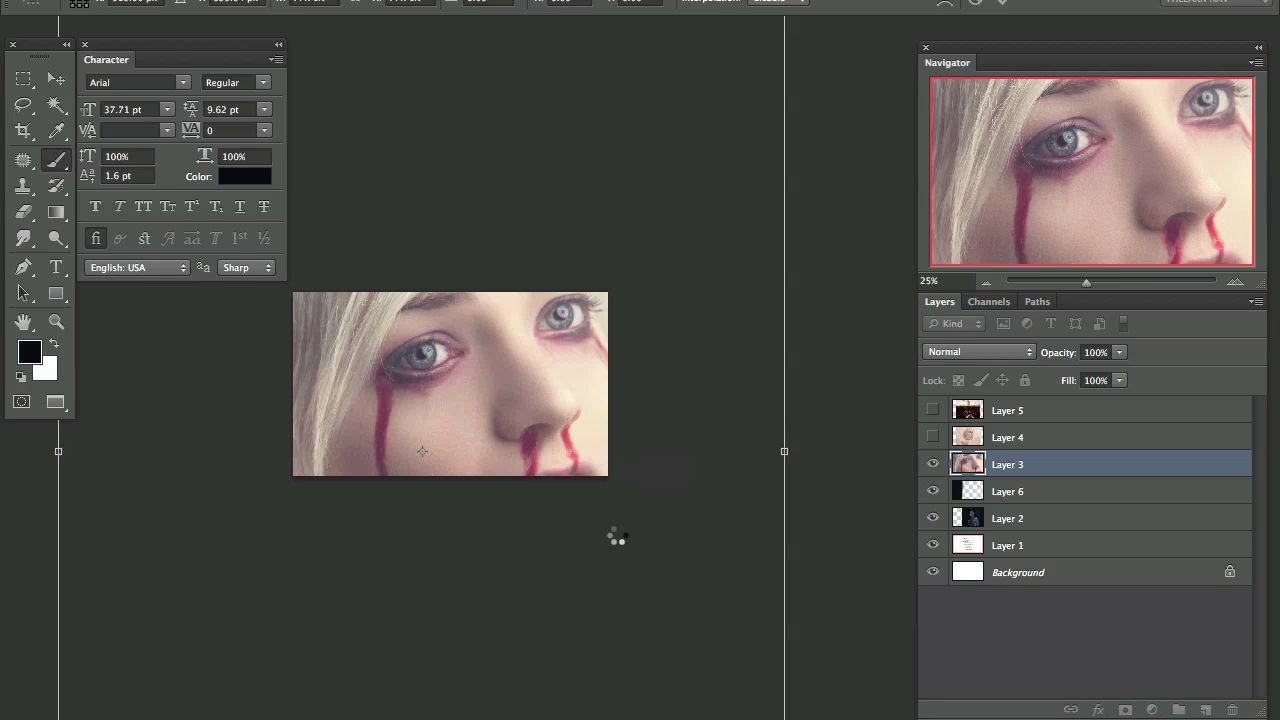
pyautogui.press('Return')
pyautogui.scroll(1, 508, 471)
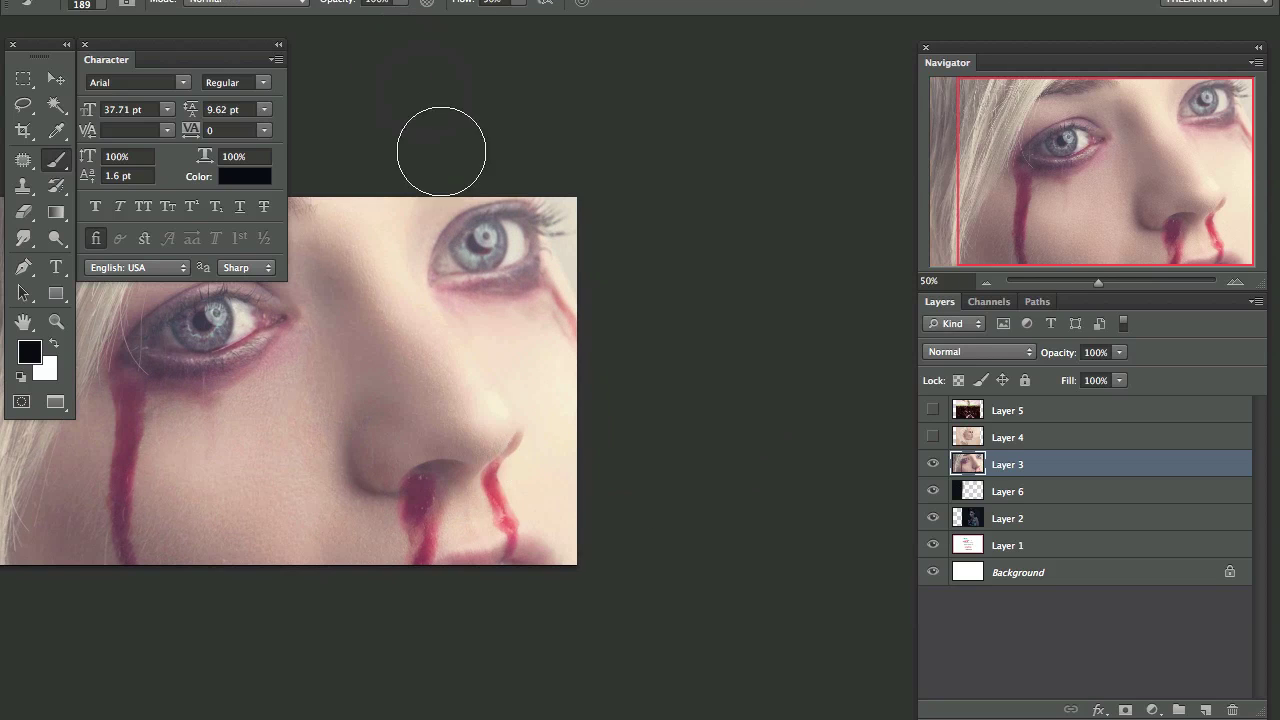
pyautogui.scroll(1, 529, 457)
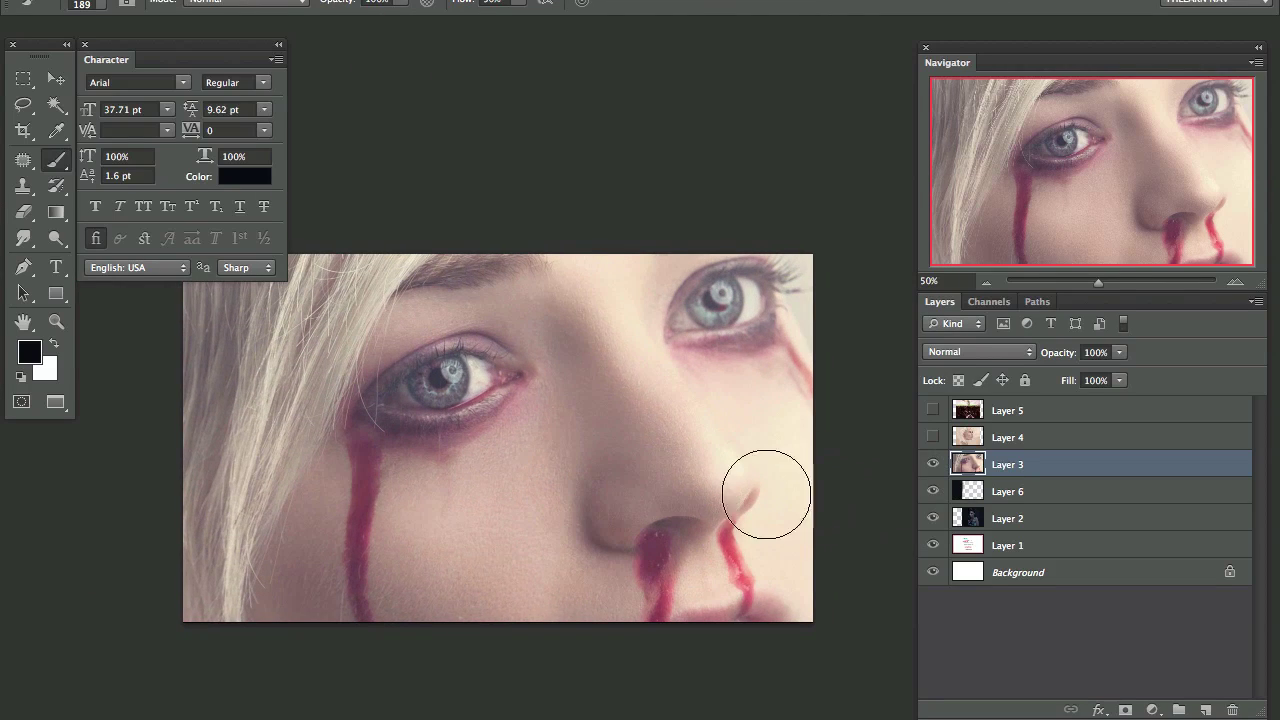
pyautogui.press('v')
pyautogui.moveTo(677, 563)
pyautogui.mouseDown()
pyautogui.moveTo(677, 494)
pyautogui.moveTo(681, 540)
pyautogui.moveTo(663, 541)
pyautogui.moveTo(676, 529)
pyautogui.mouseUp()
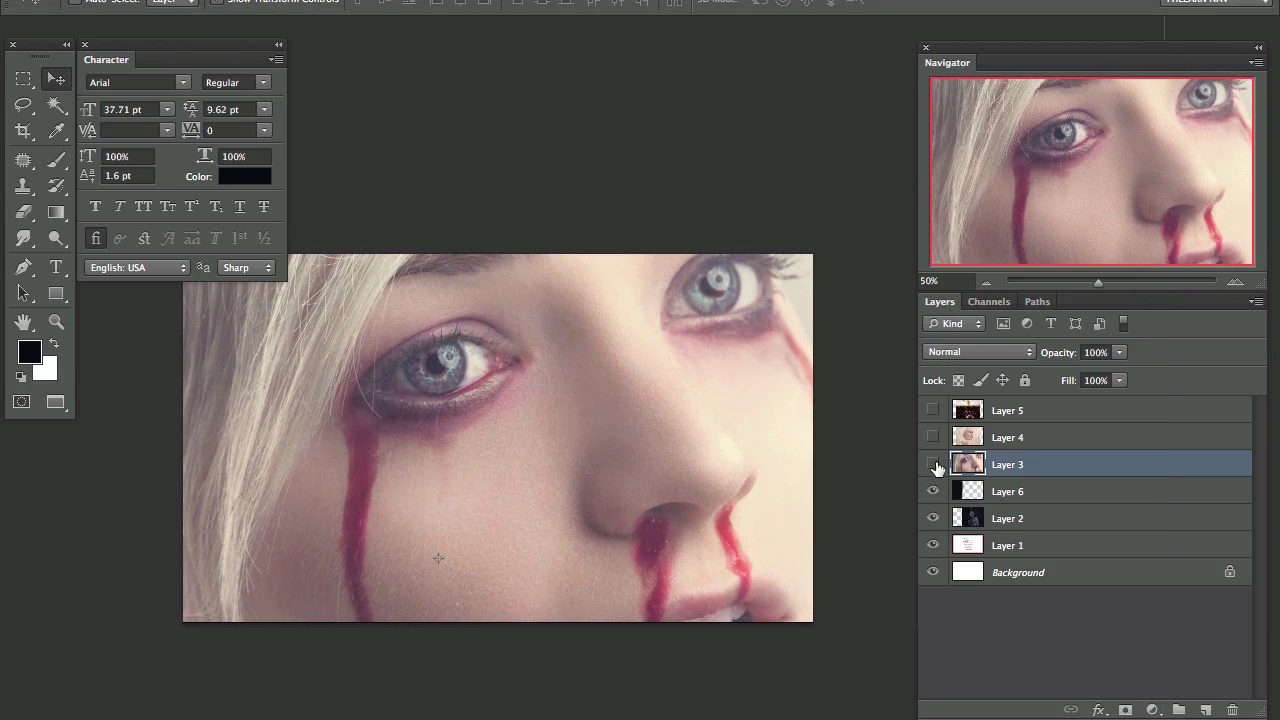
# Step: Hide Layer 3, then show and select the feather portrait on Layer 4
pyautogui.click(932, 464)
pyautogui.click(932, 437)
pyautogui.click(1007, 437)
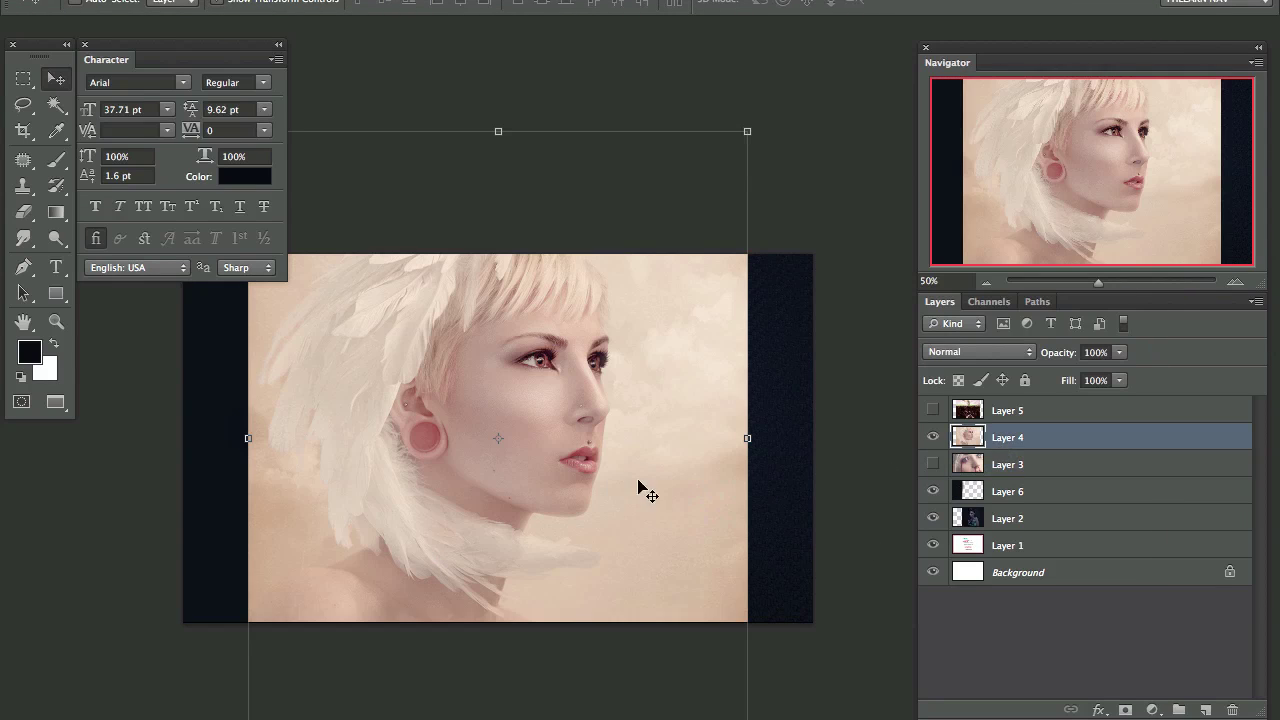
# Step: Move and enlarge the feather portrait on Layer 4 so it fills the card
pyautogui.moveTo(640, 487); pyautogui.dragTo(659, 501)
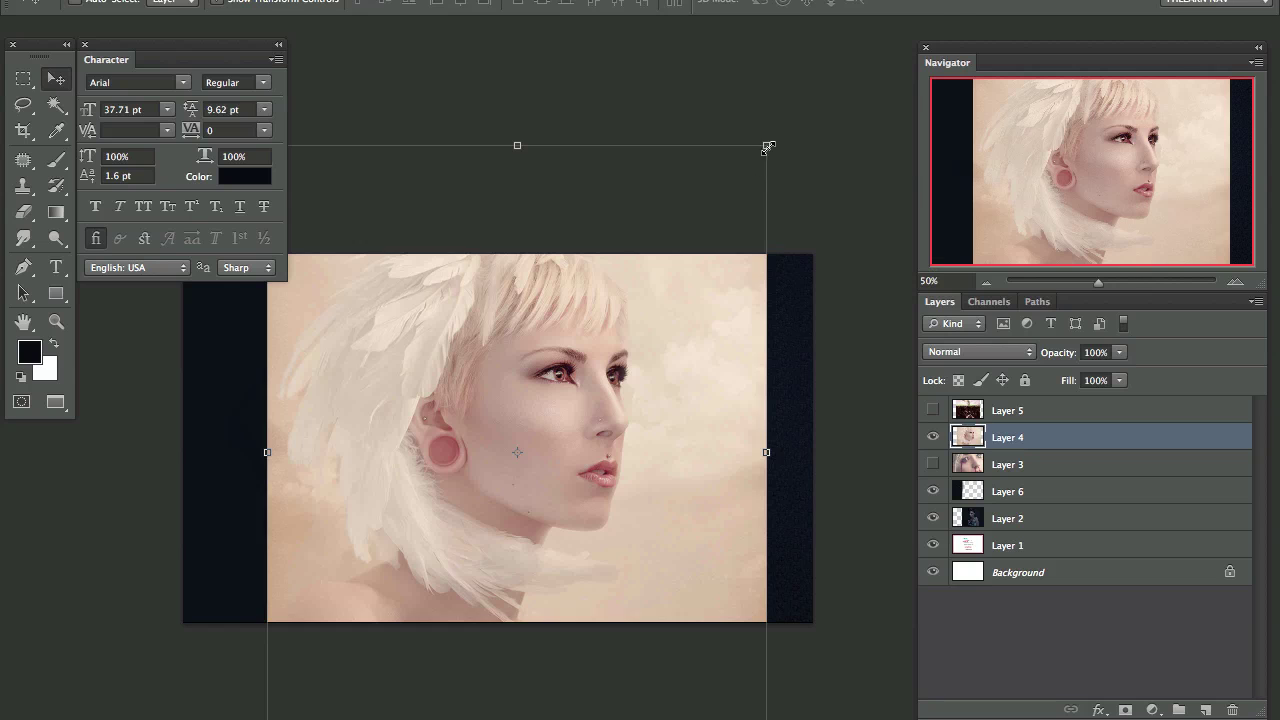
pyautogui.moveTo(768, 147); pyautogui.dragTo(932, 100)
pyautogui.moveTo(722, 188); pyautogui.dragTo(718, 262)
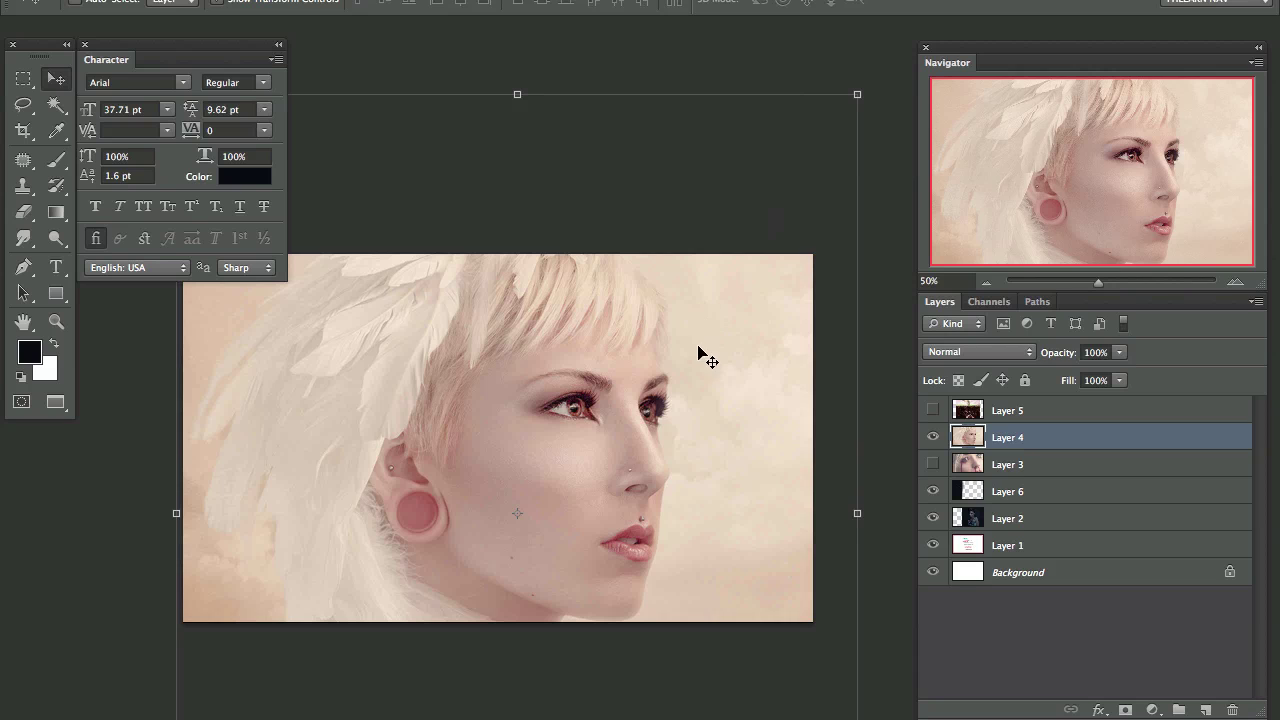
pyautogui.moveTo(711, 466); pyautogui.dragTo(710, 441)
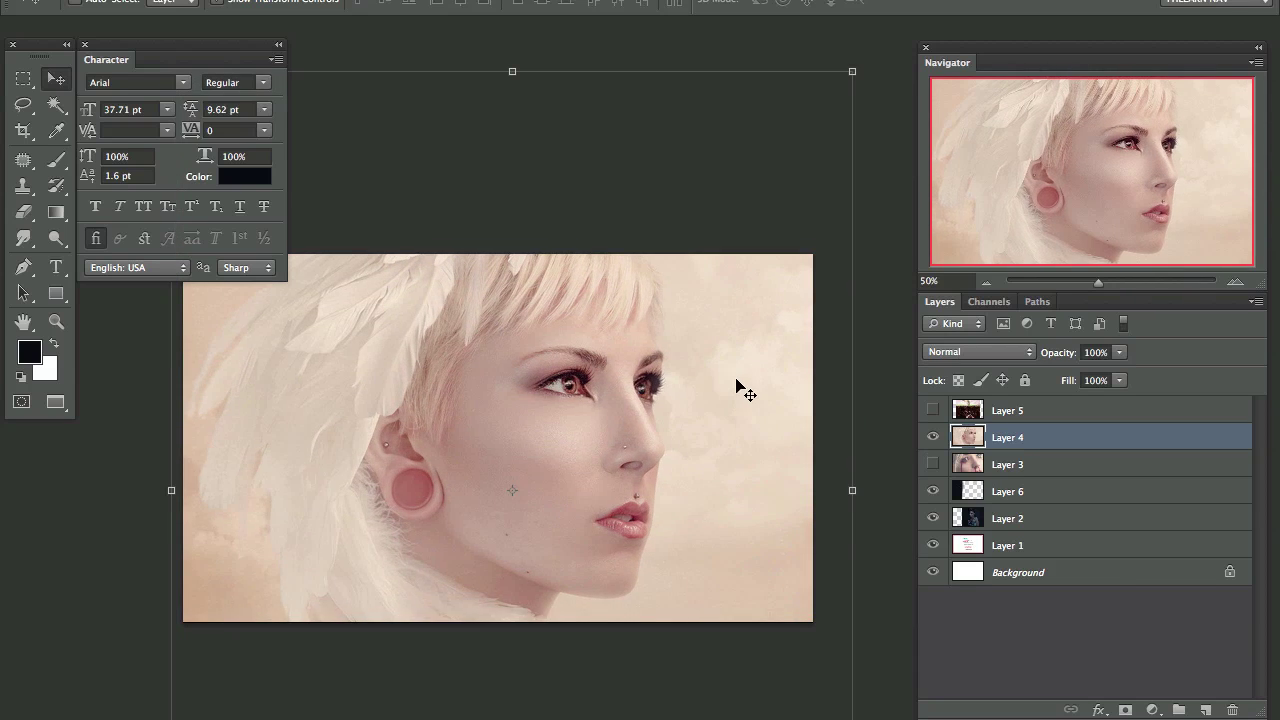
# Step: Show Layer 5, rotate the buried-figure image 90° sideways and scale it to the card
pyautogui.click(933, 411)
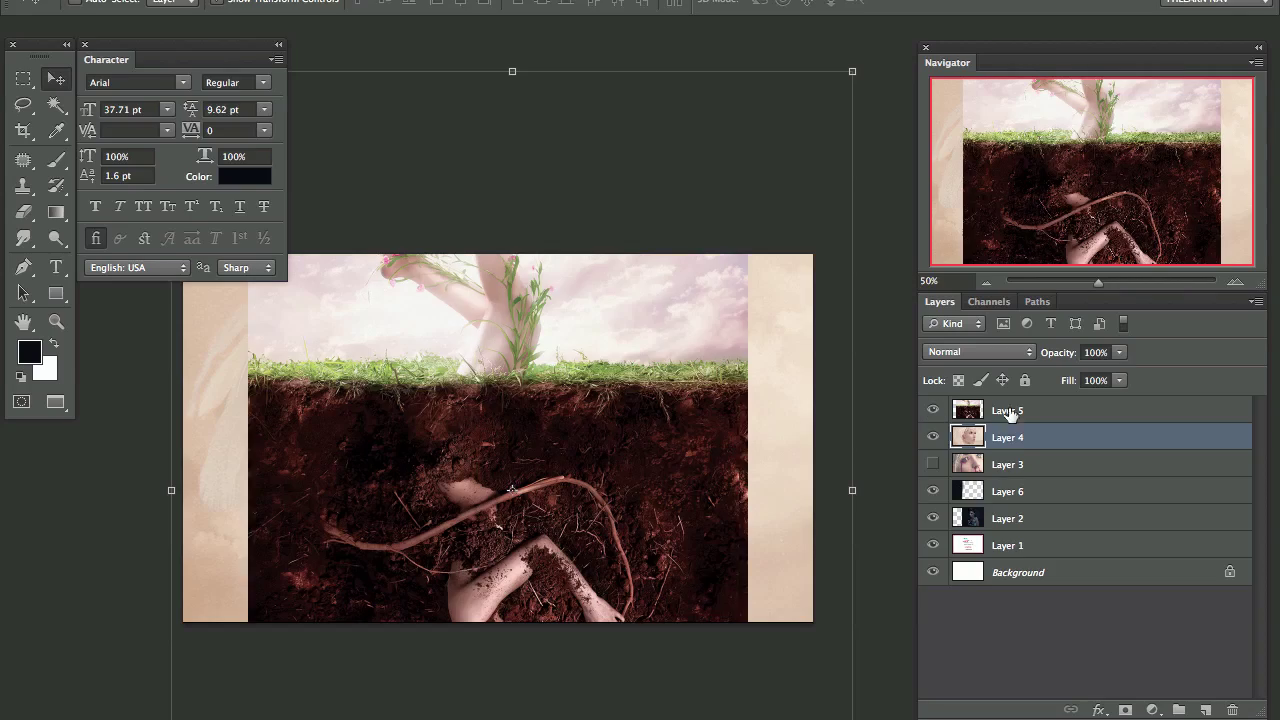
pyautogui.click(1000, 410)
pyautogui.moveTo(766, 58); pyautogui.dragTo(757, 598)
pyautogui.moveTo(866, 689); pyautogui.dragTo(822, 655)
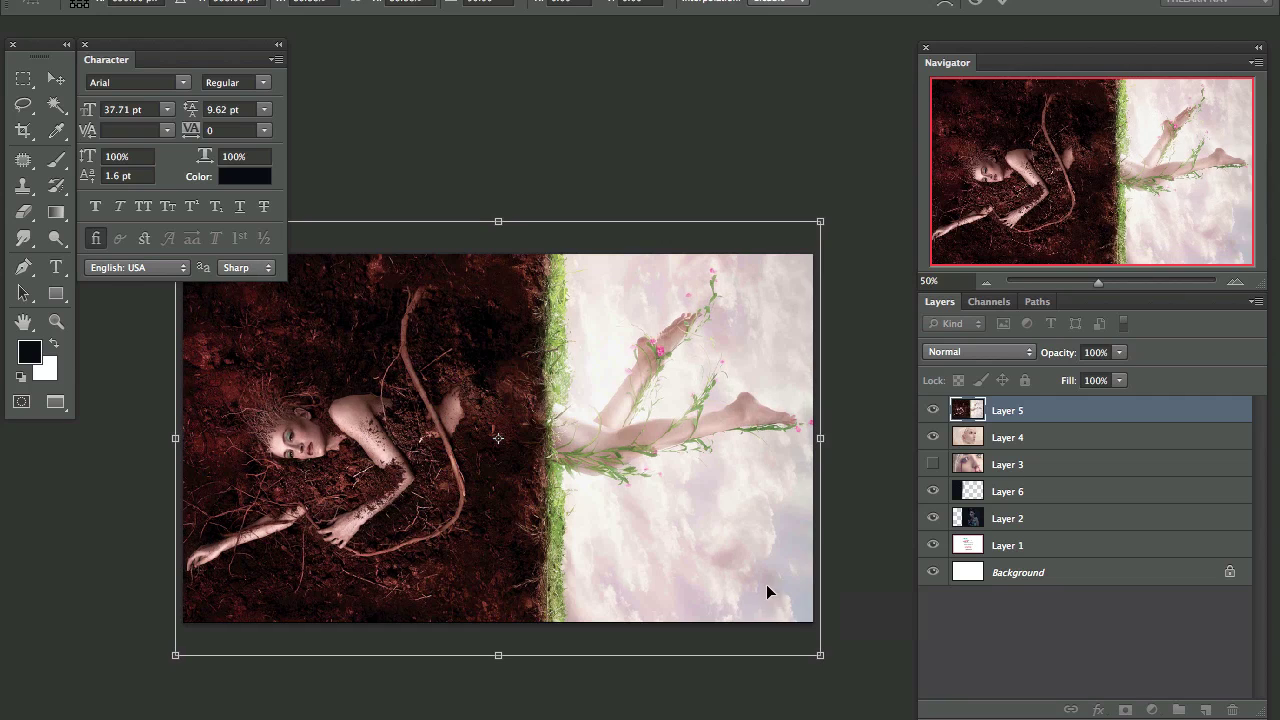
pyautogui.press('Return')
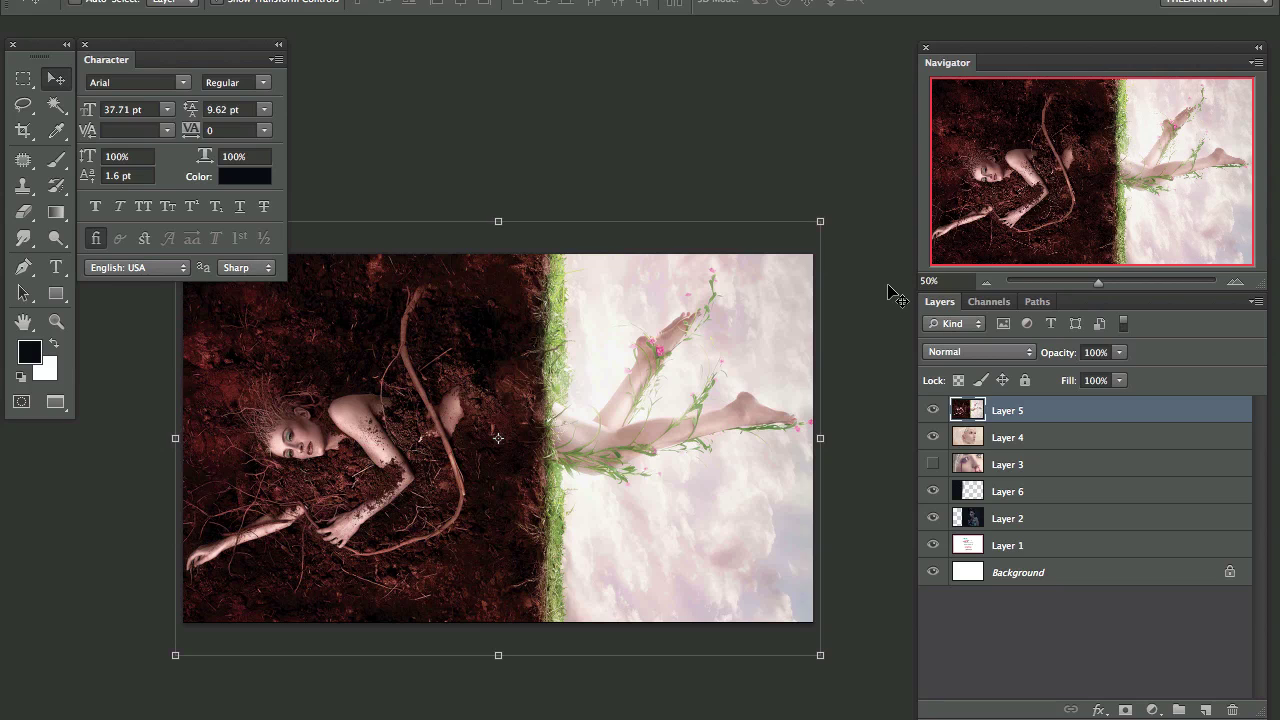
# Step: Hide the feather portrait Layer 4 and select the dark background Layer 6
pyautogui.click(933, 437)
pyautogui.click(1027, 500)
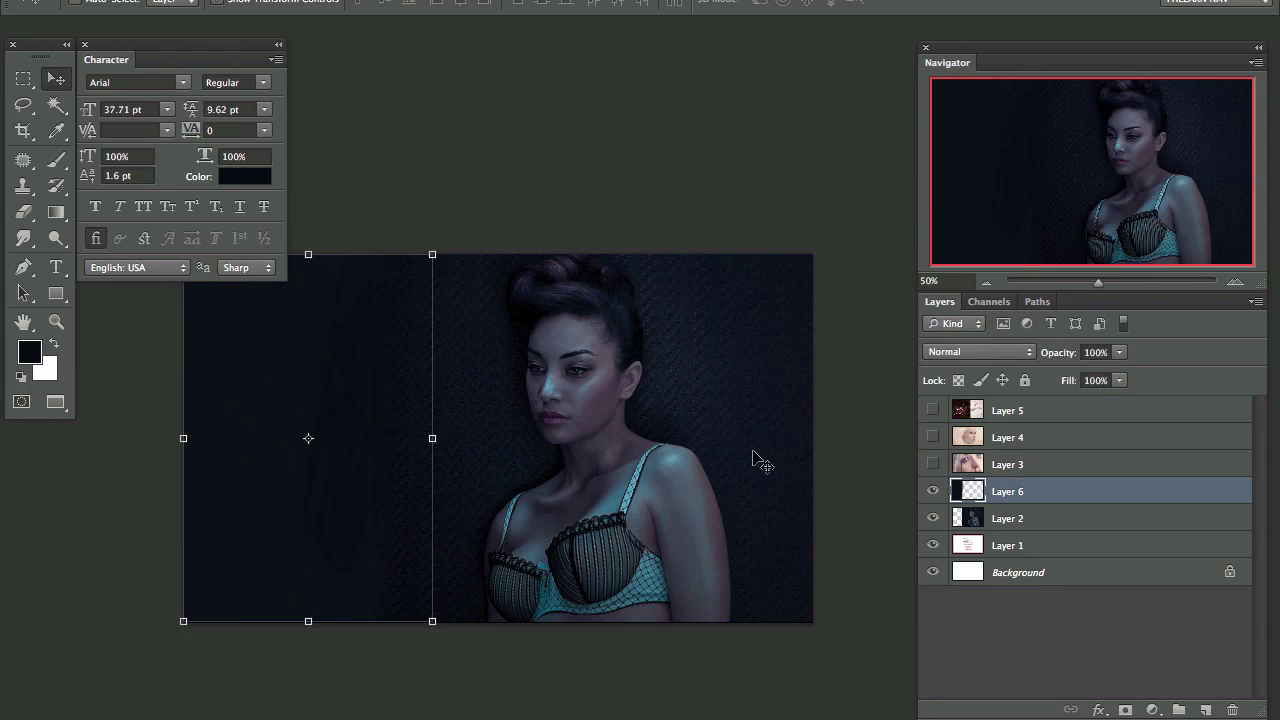
pyautogui.scroll(1, 584, 413)
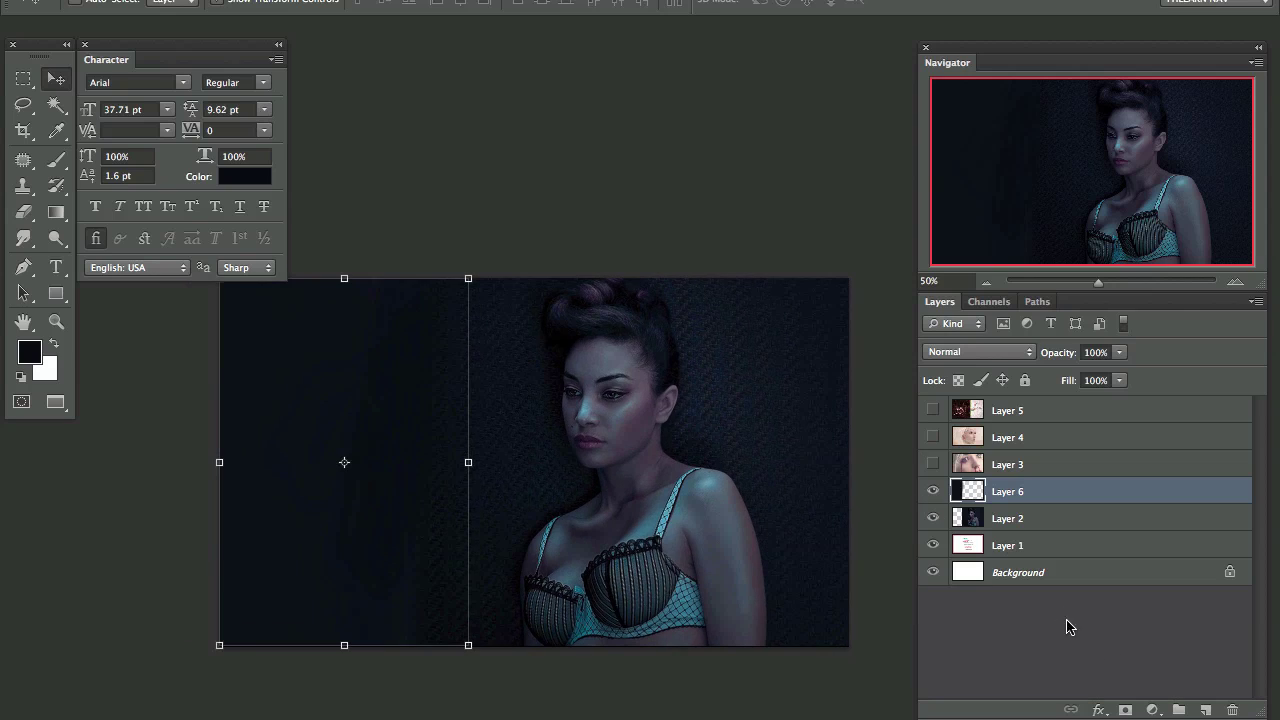
# Step: Add the person's full name as a text line on the card's left side
pyautogui.press('t')
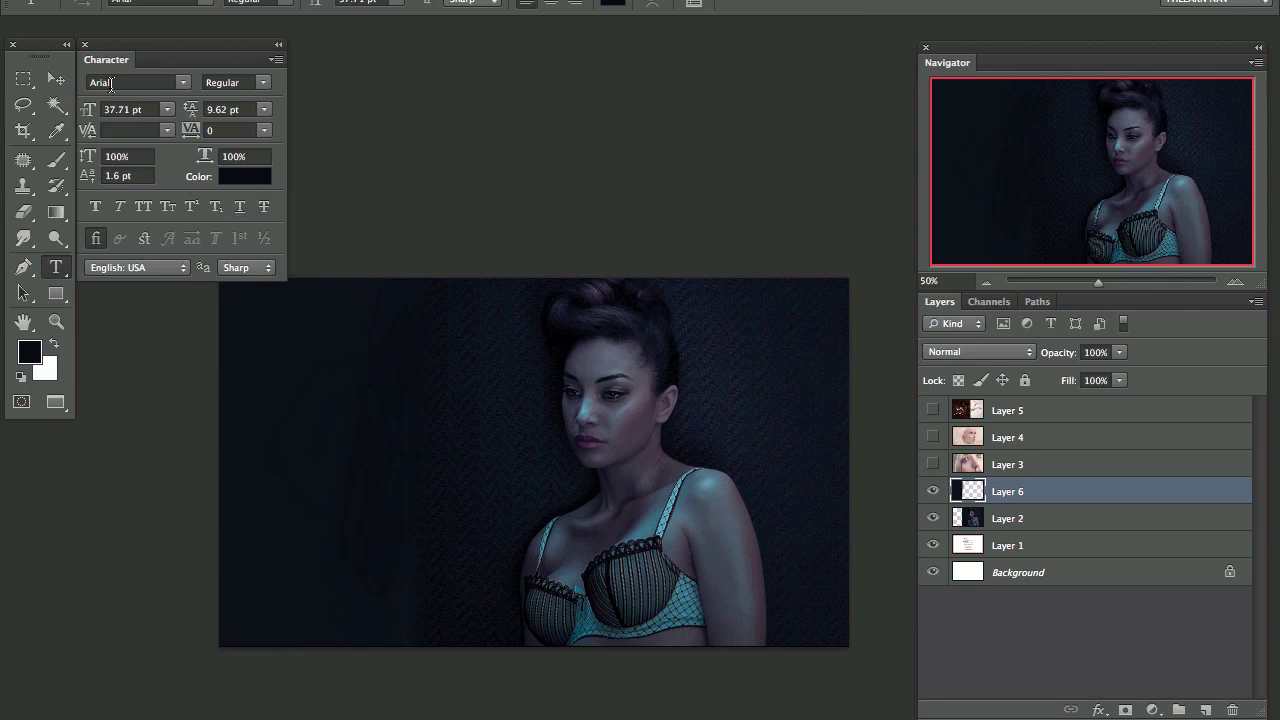
pyautogui.click(257, 464)
pyautogui.write('aa')
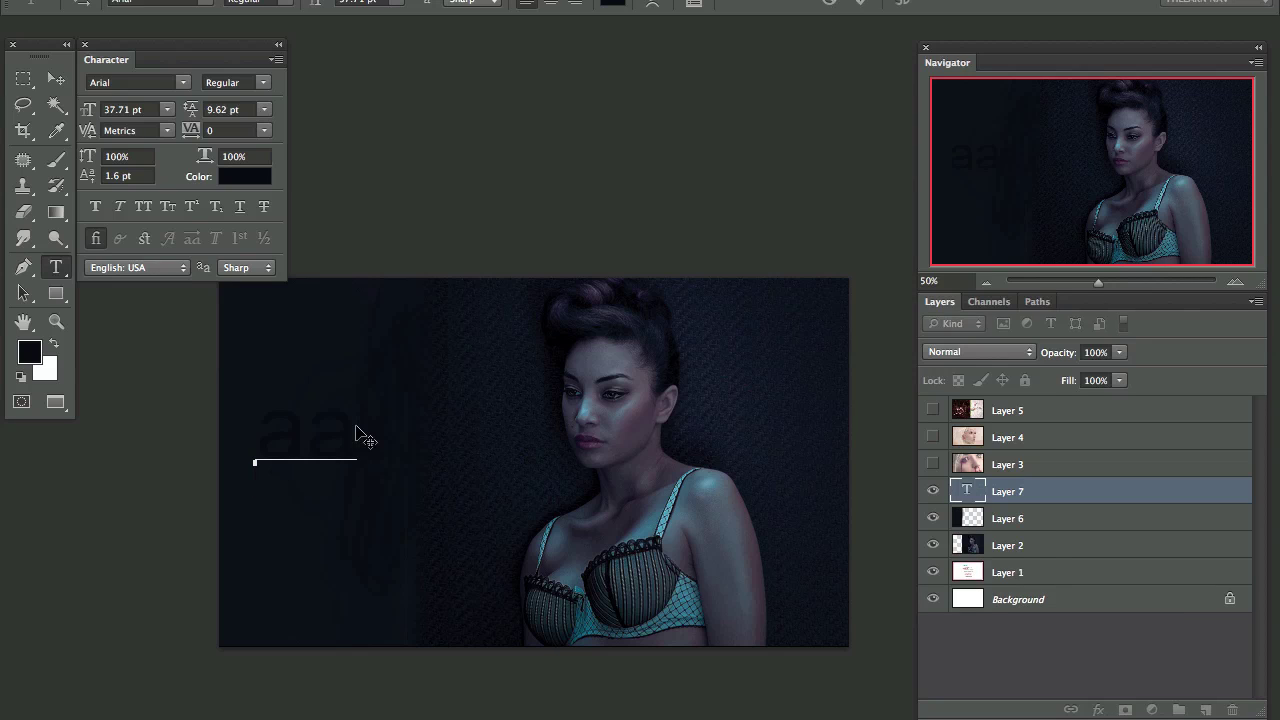
pyautogui.write('ron nace')
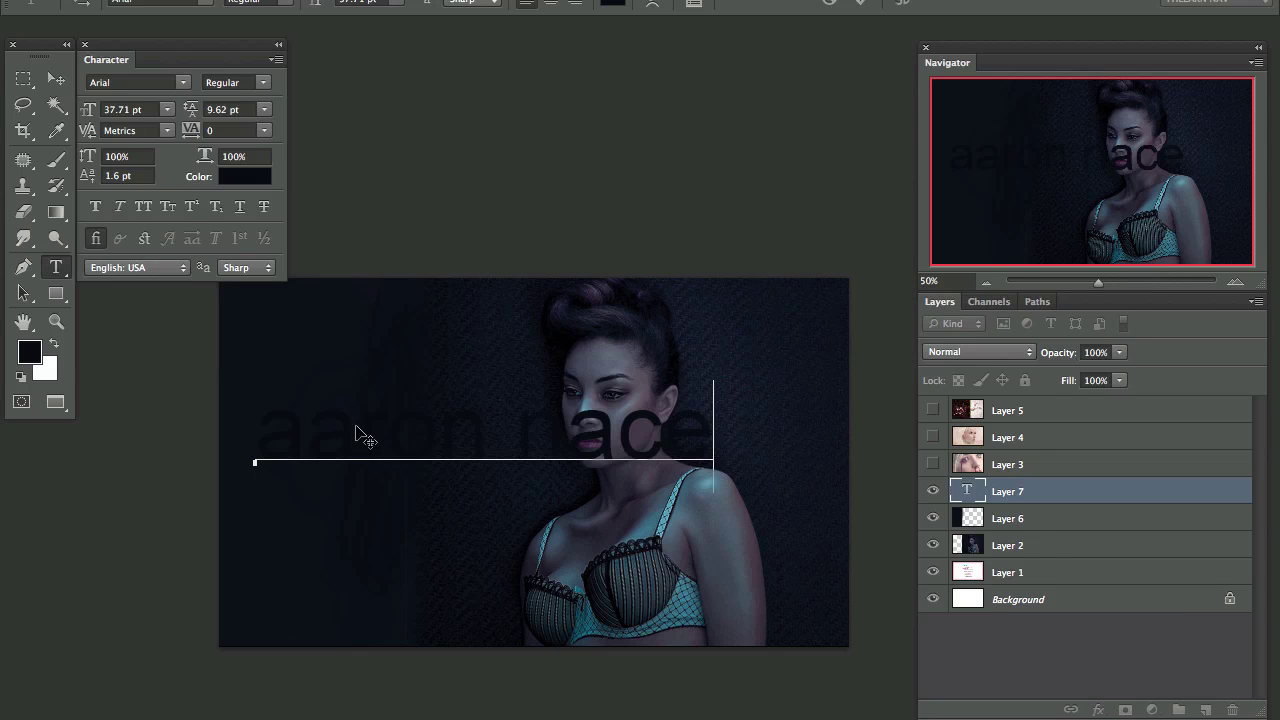
pyautogui.hotkey('ctrl', 'Return')
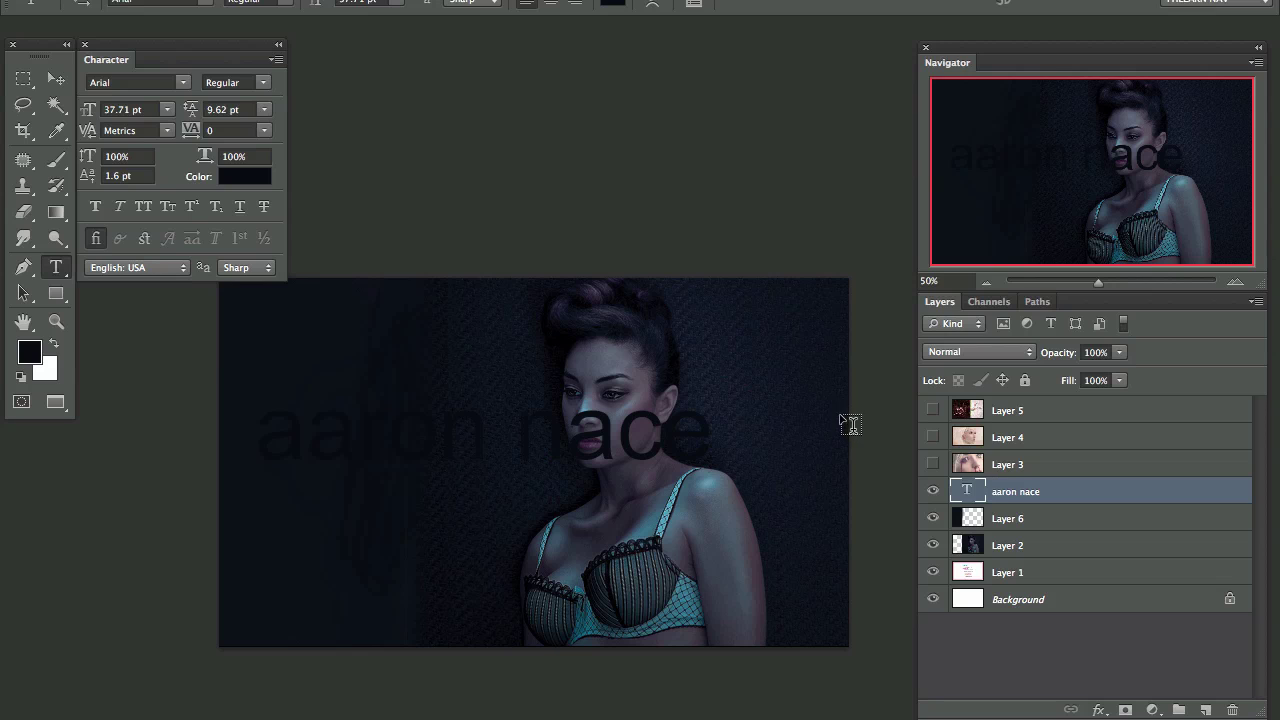
# Step: Change the name text colour to light grey c7c7c7
pyautogui.click(255, 176)
pyautogui.moveTo(491, 271); pyautogui.dragTo(440, 205)
pyautogui.moveTo(704, 120); pyautogui.dragTo(577, 160)
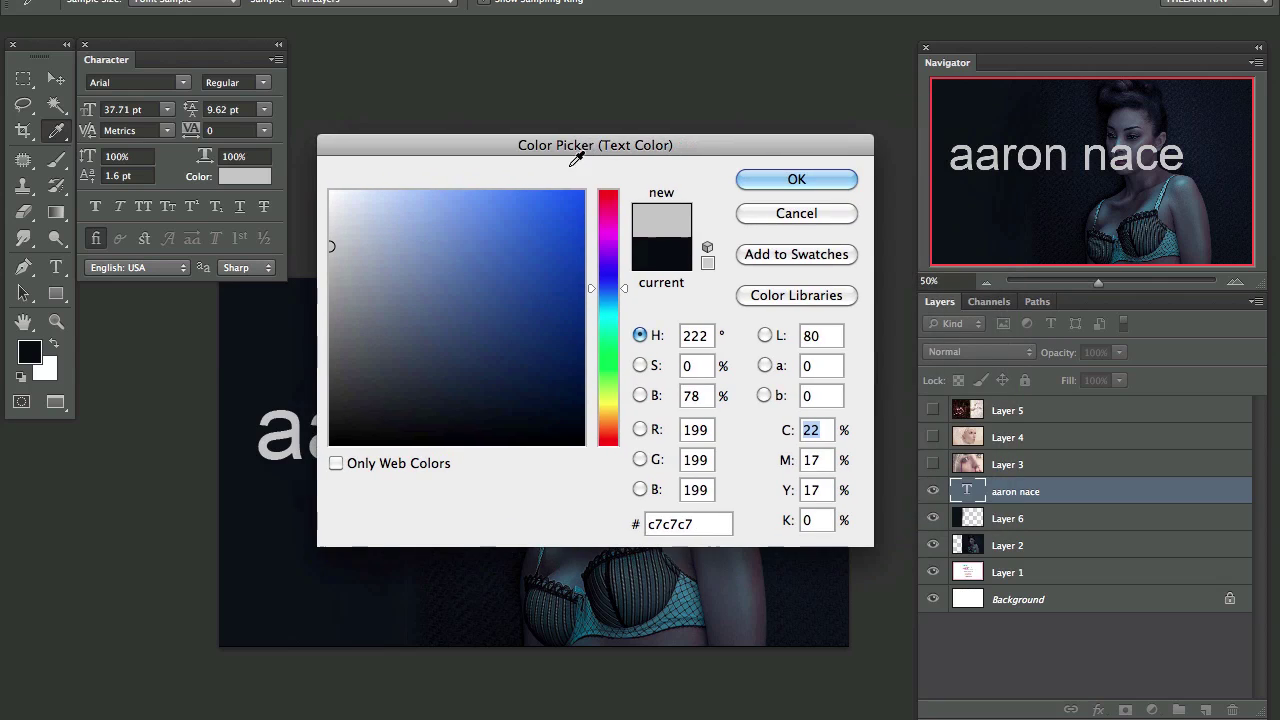
pyautogui.click(810, 183)
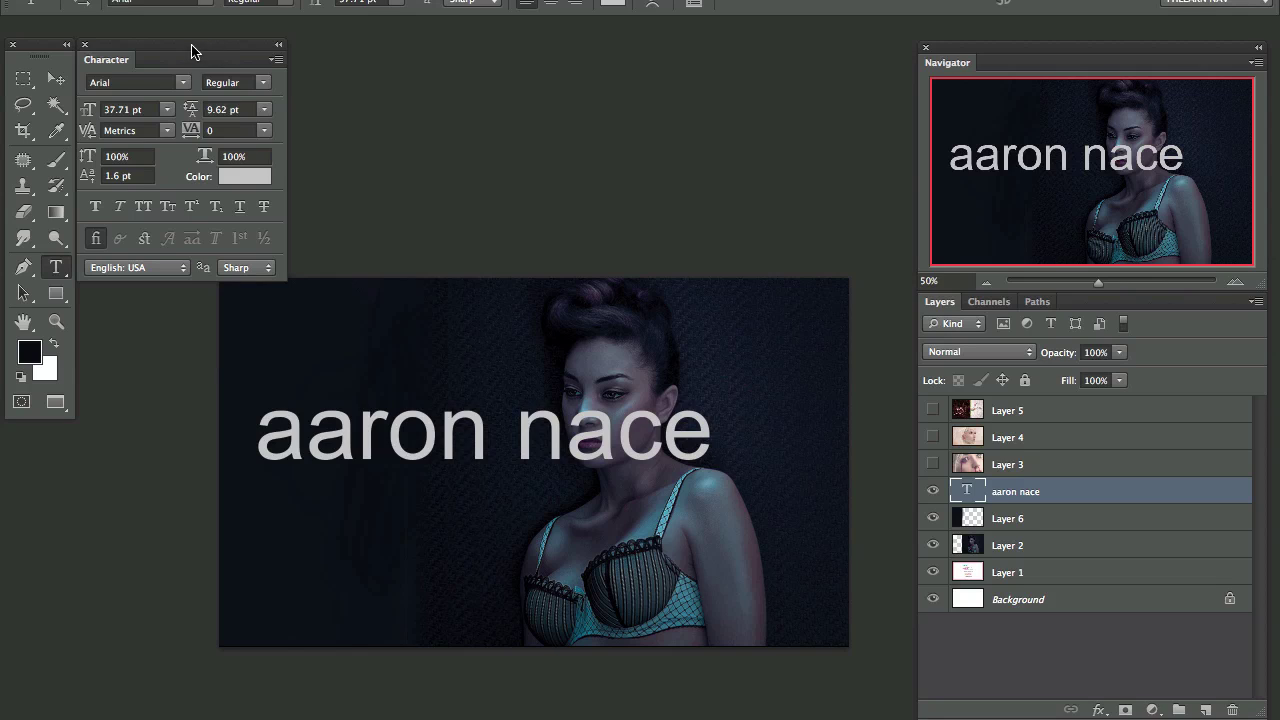
# Step: Set the name text to all capitals in Arial Bold
pyautogui.click(575, 3)
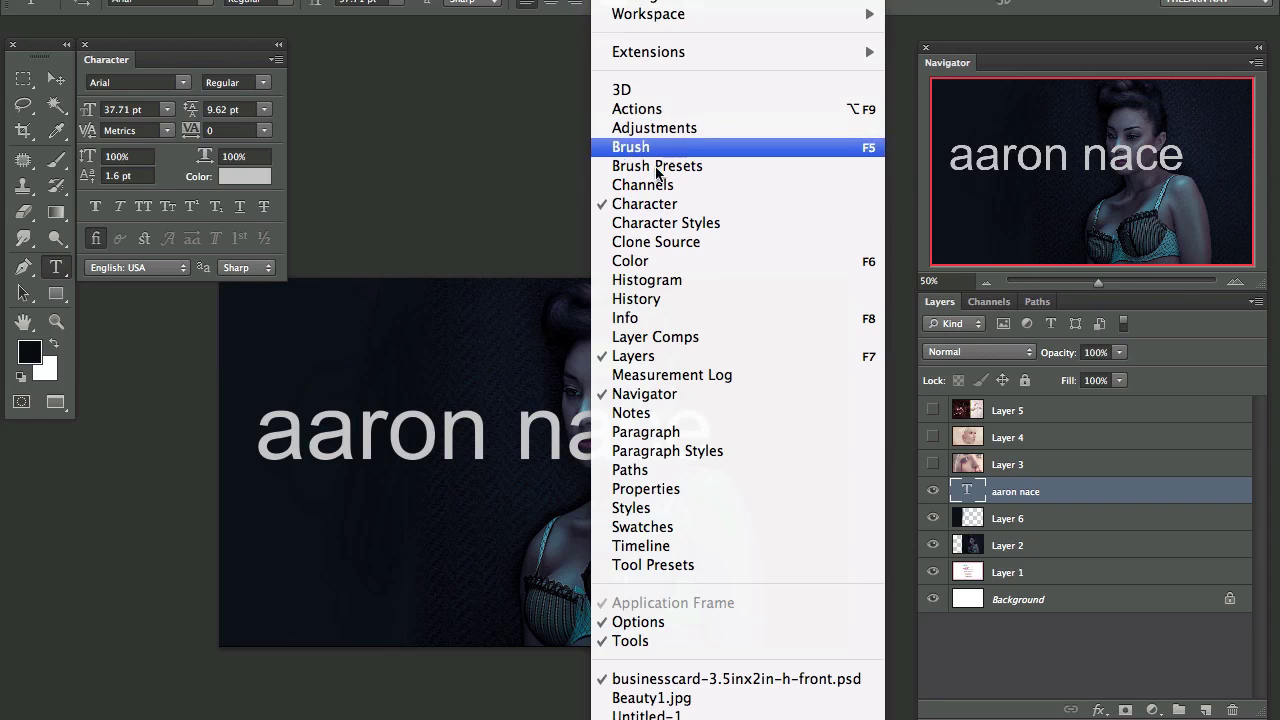
pyautogui.click(355, 176)
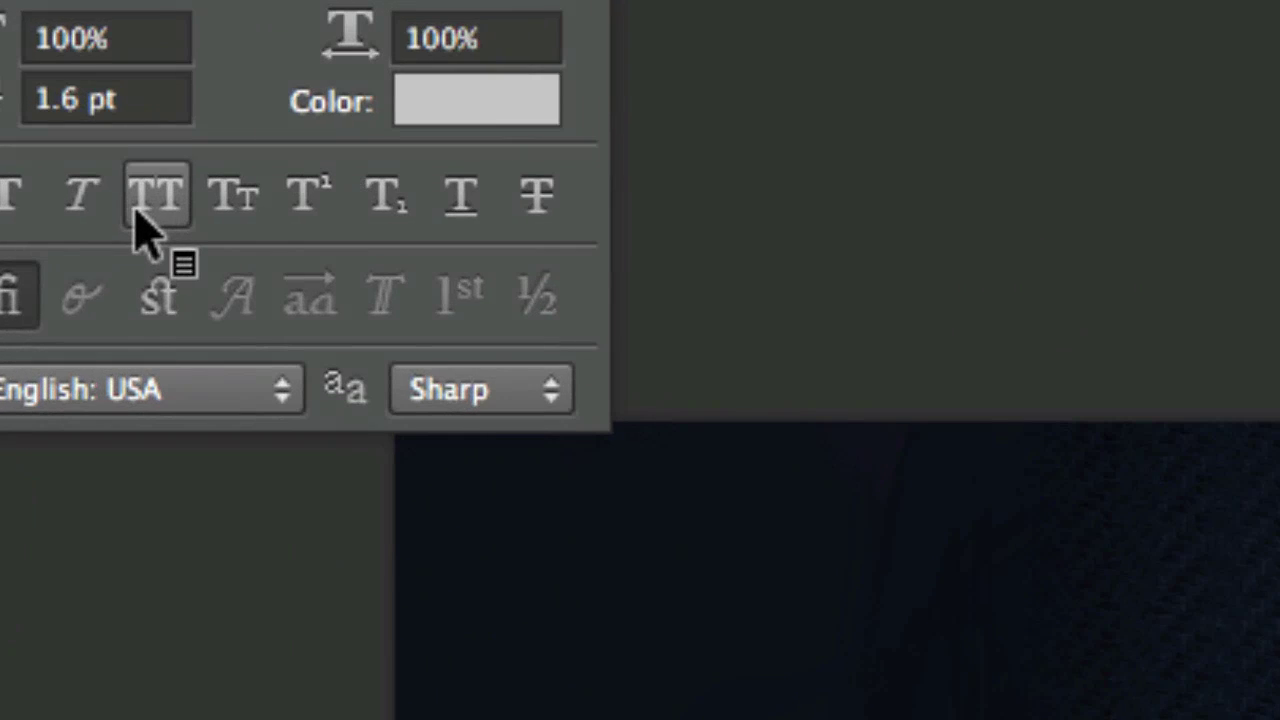
pyautogui.click(140, 225)
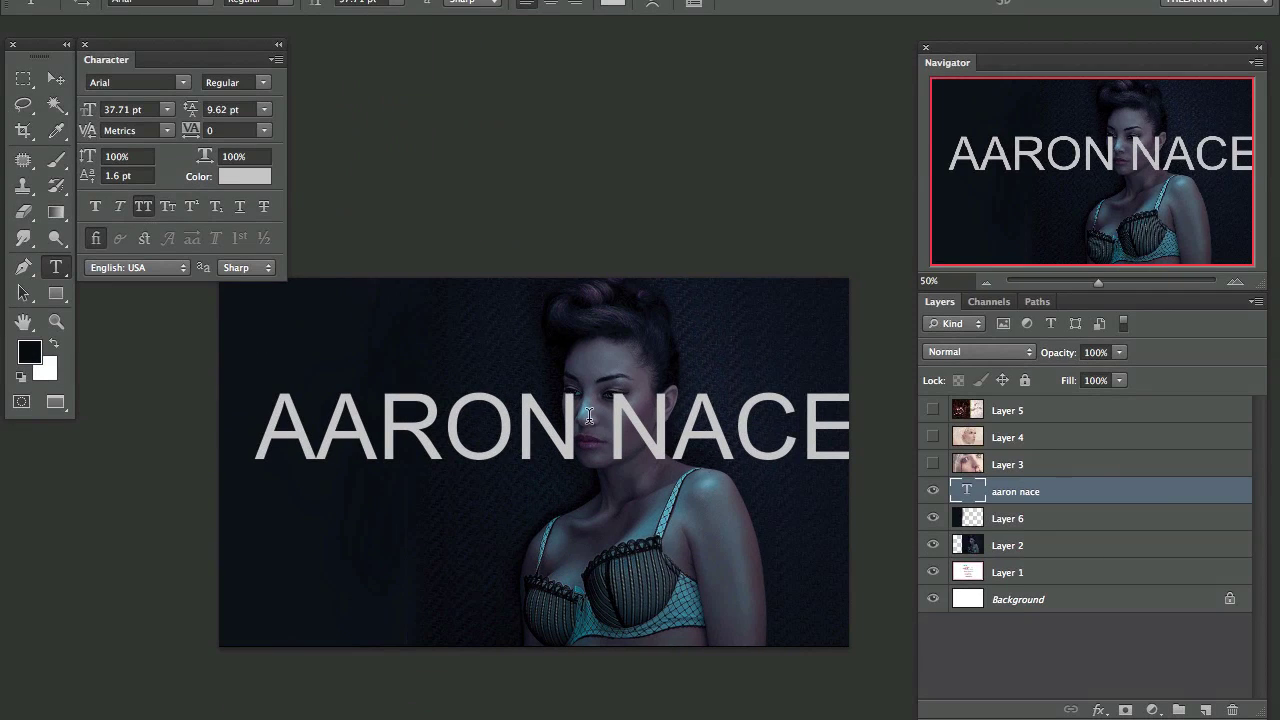
pyautogui.click(262, 83)
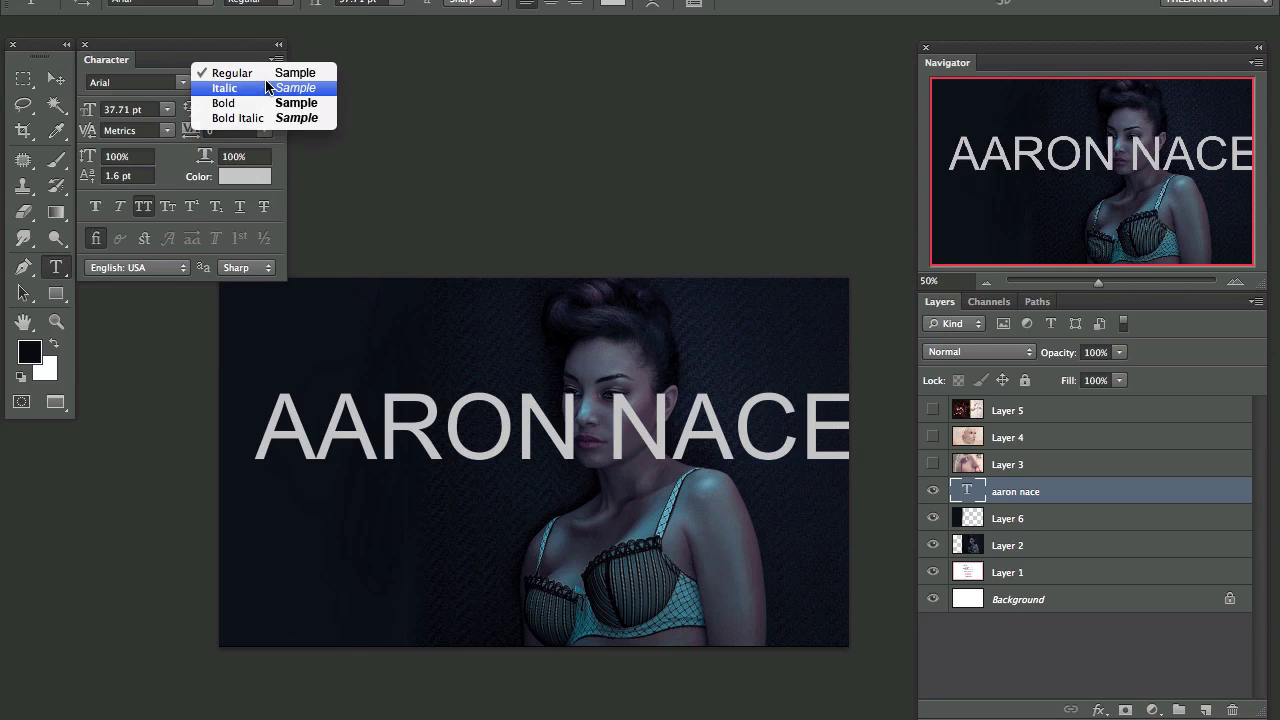
pyautogui.click(265, 103)
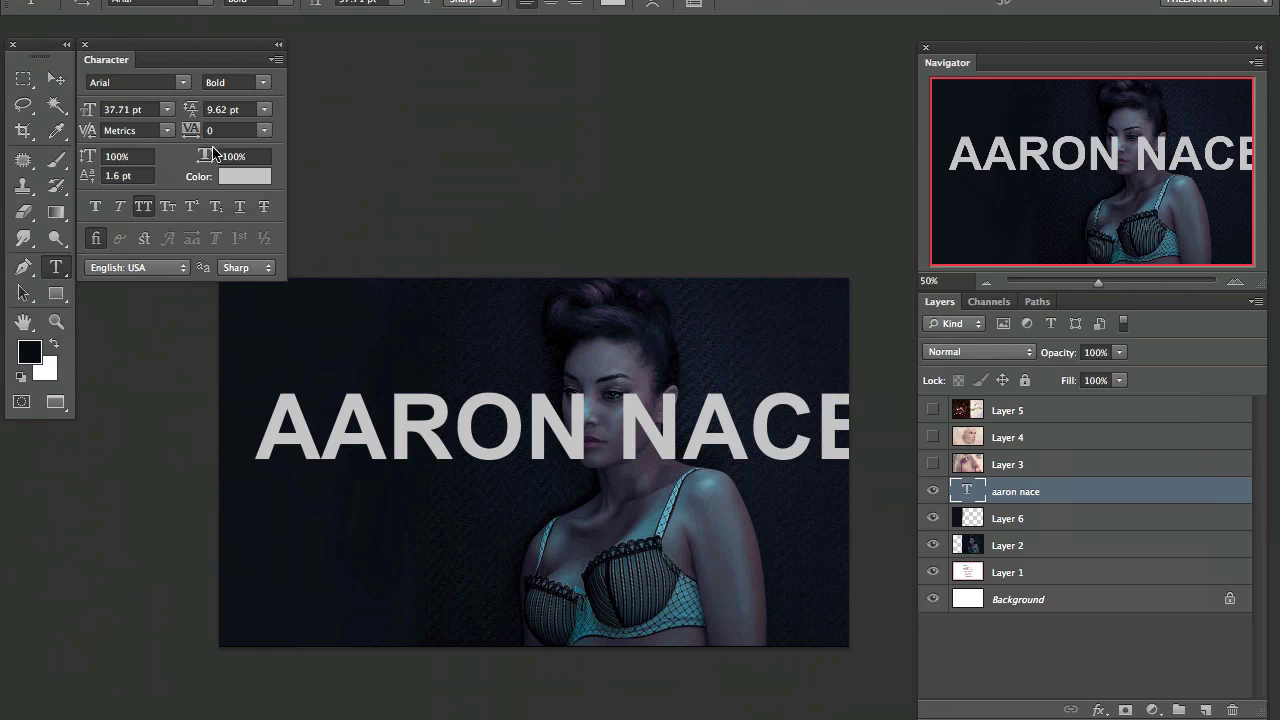
# Step: Reset the name's horizontal scale to 100% and set its tracking to -50
pyautogui.click(228, 157)
pyautogui.moveTo(302, 156); pyautogui.dragTo(340, 172)
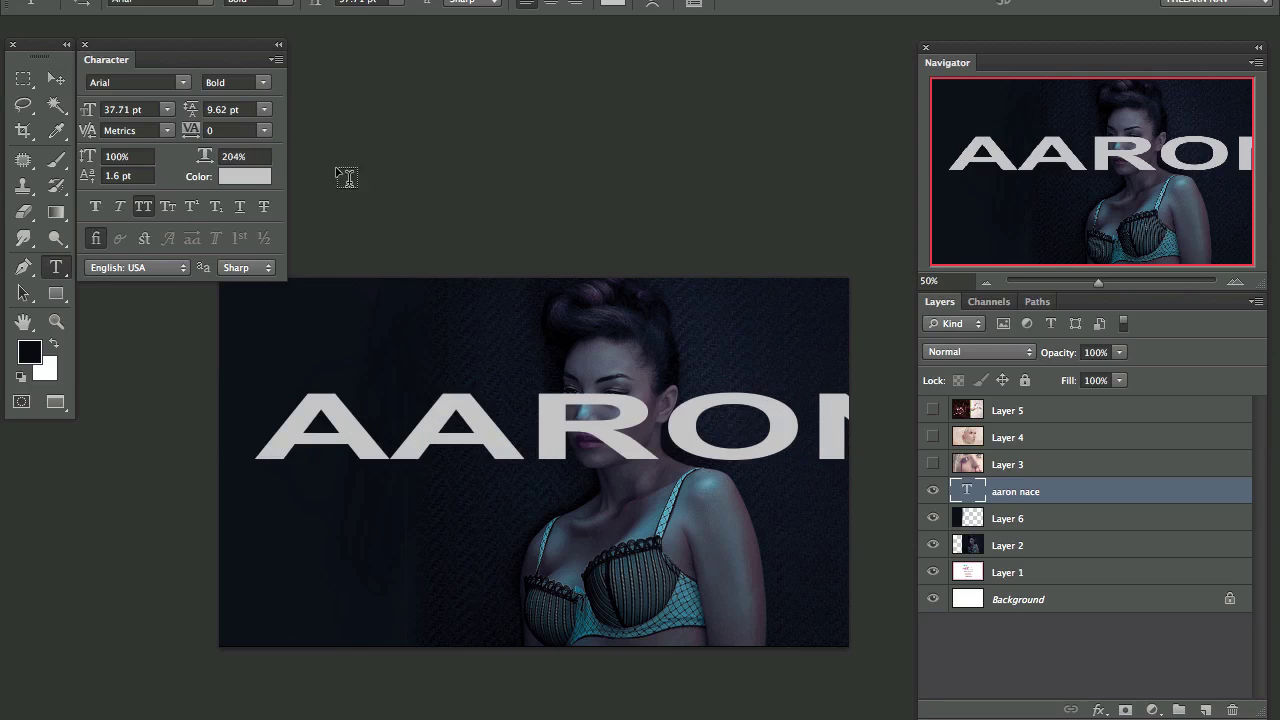
pyautogui.click(257, 156)
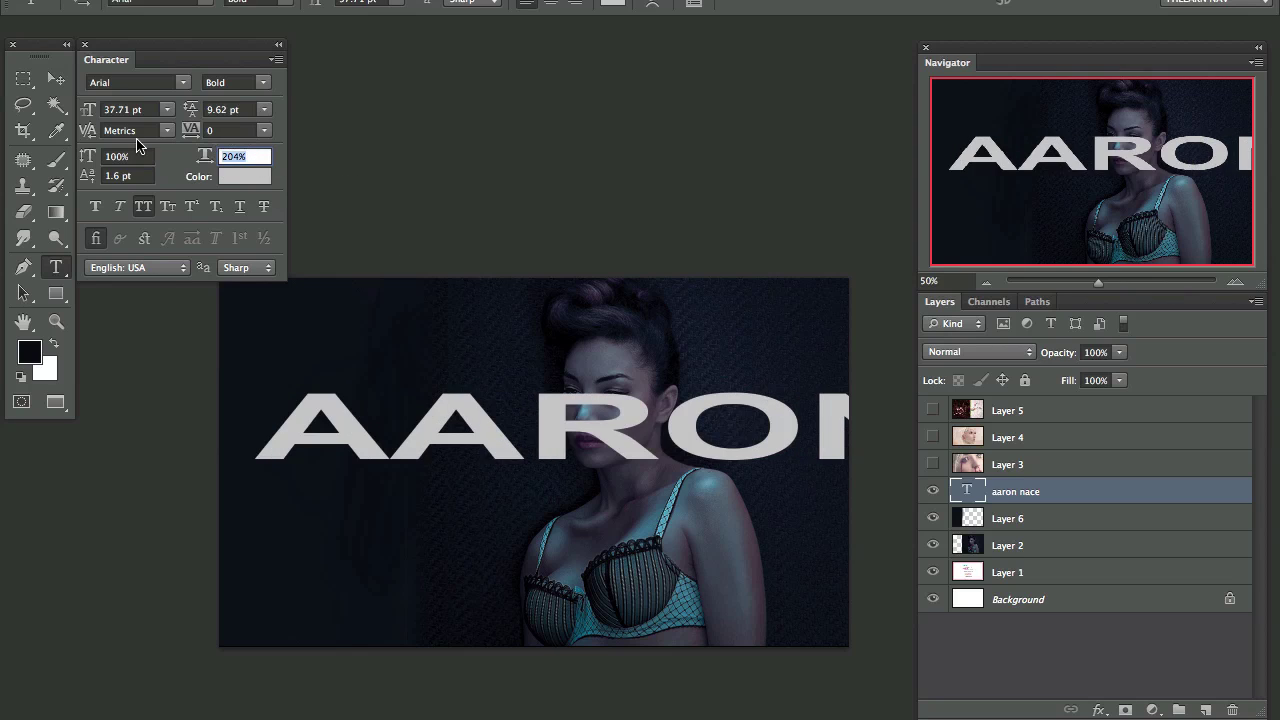
pyautogui.press('Return')
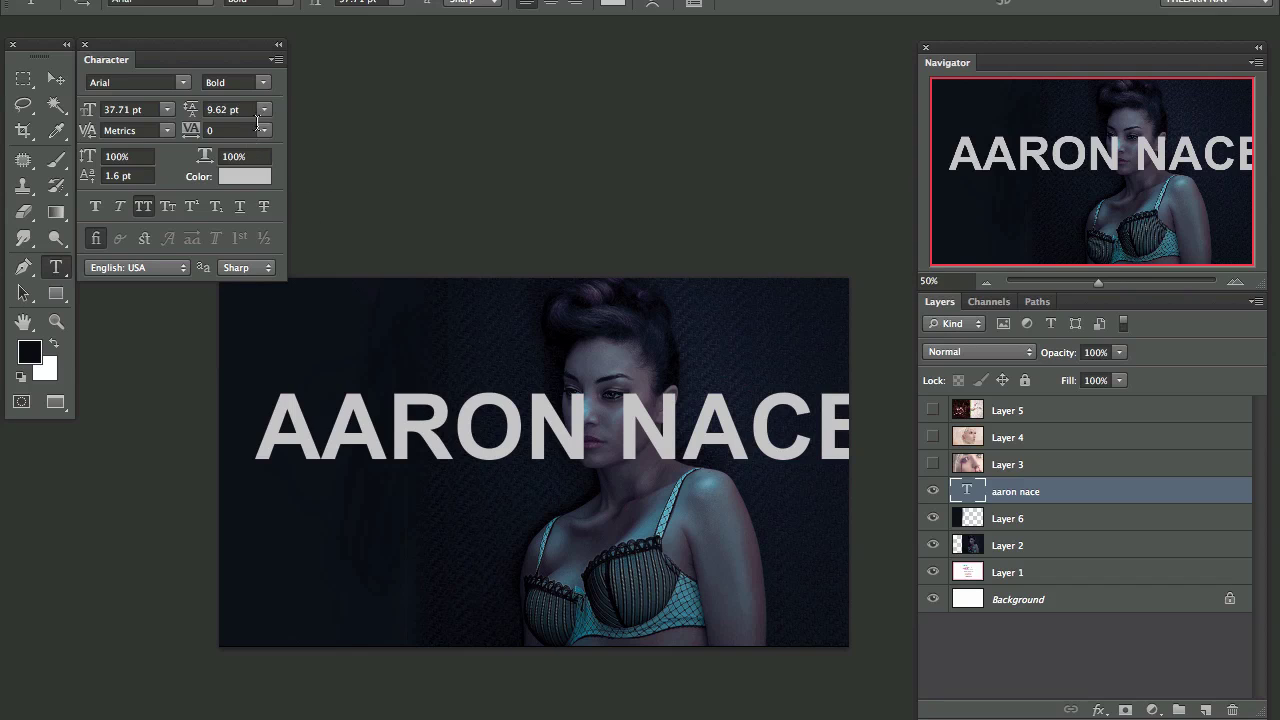
pyautogui.click(266, 131)
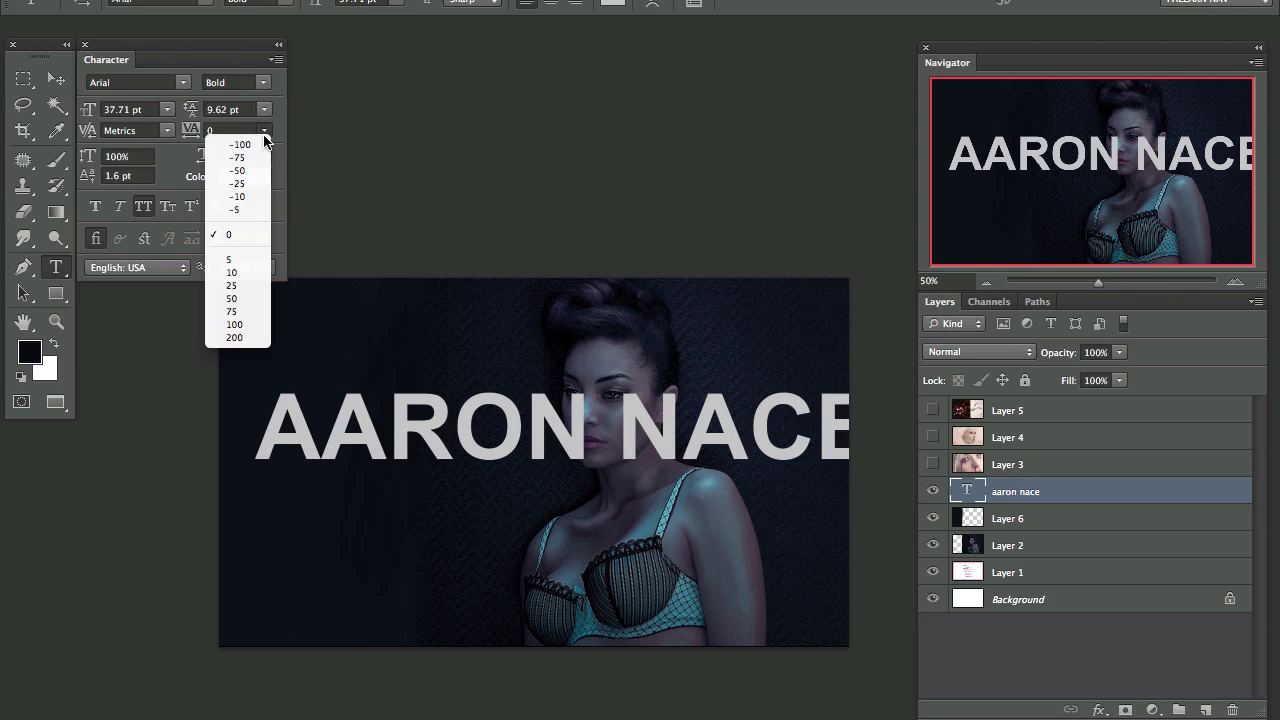
pyautogui.click(264, 171)
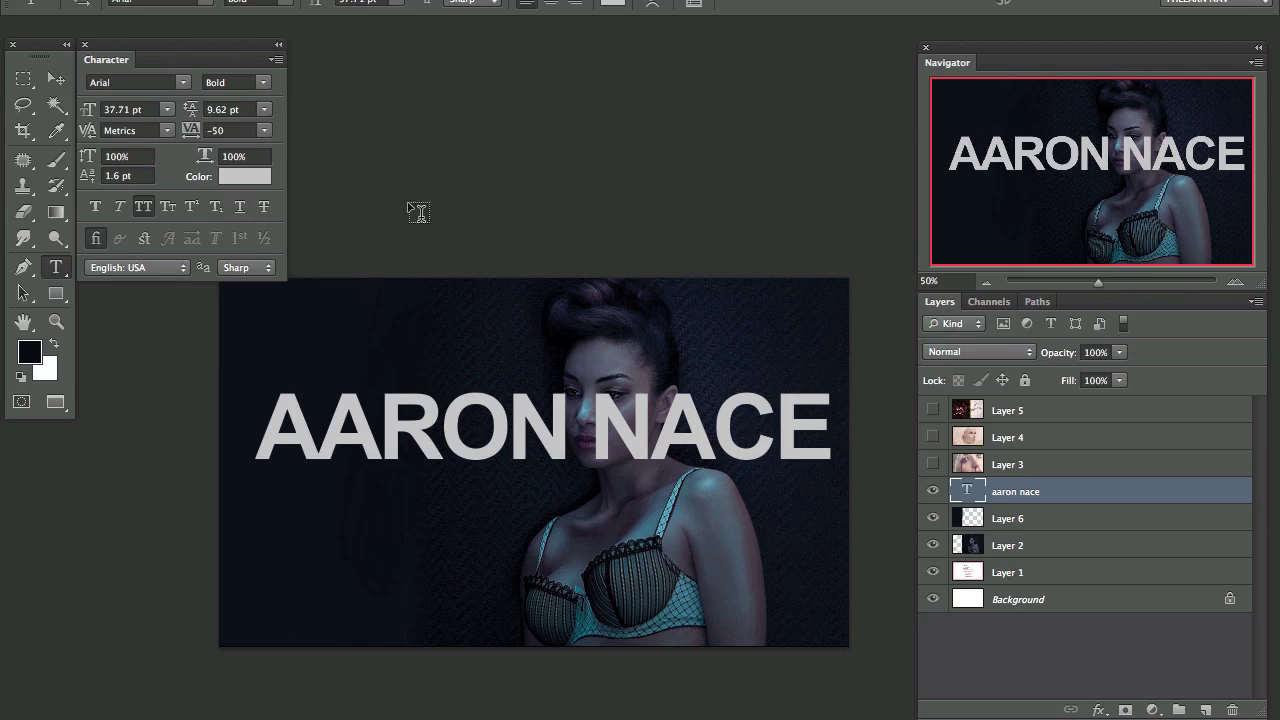
# Step: Enlarge the name to 39.71 pt and centre it both ways against the Background layer
pyautogui.moveTo(88, 110); pyautogui.dragTo(90, 110)
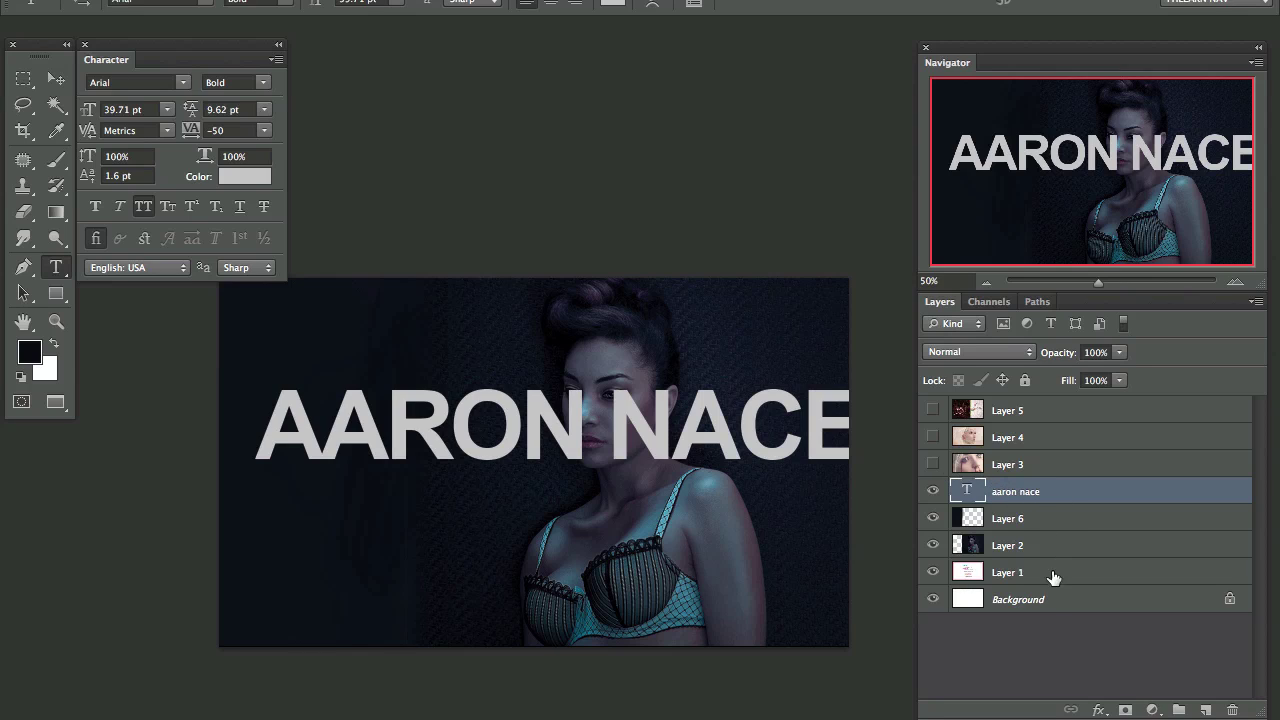
pyautogui.keyDown('ctrl'); pyautogui.click(1058, 605); pyautogui.keyUp('ctrl')
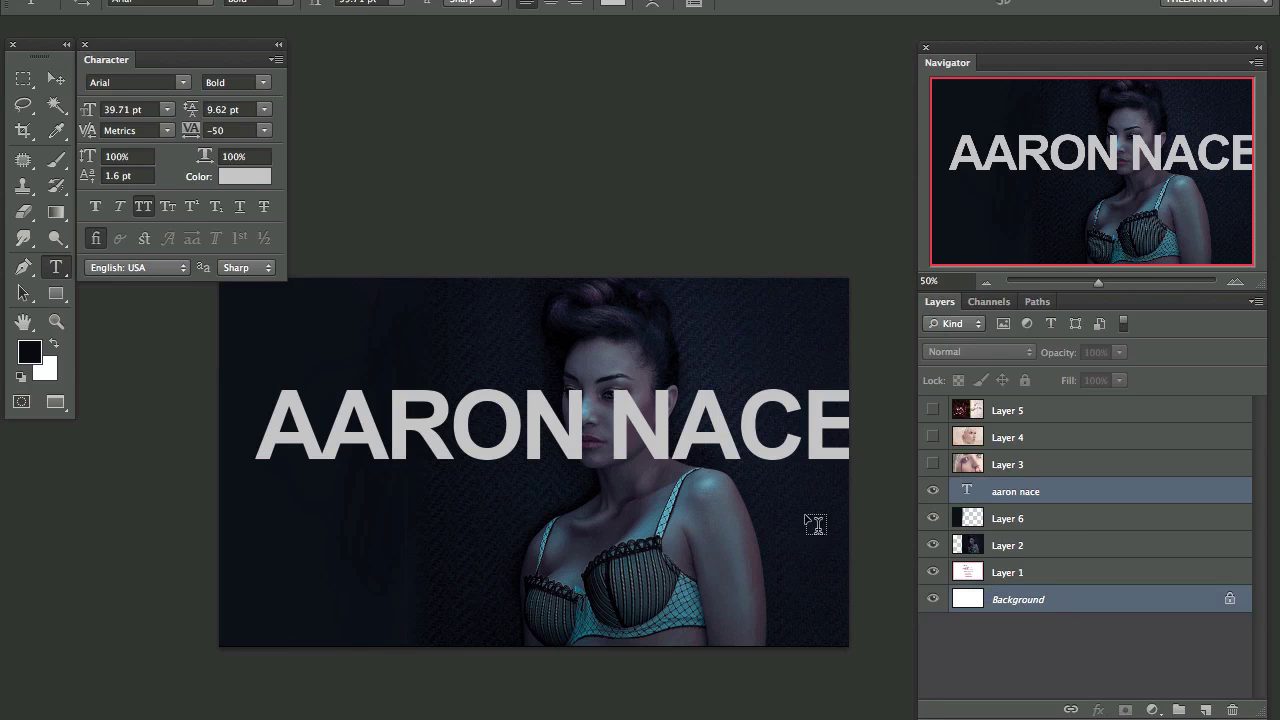
pyautogui.click(56, 79)
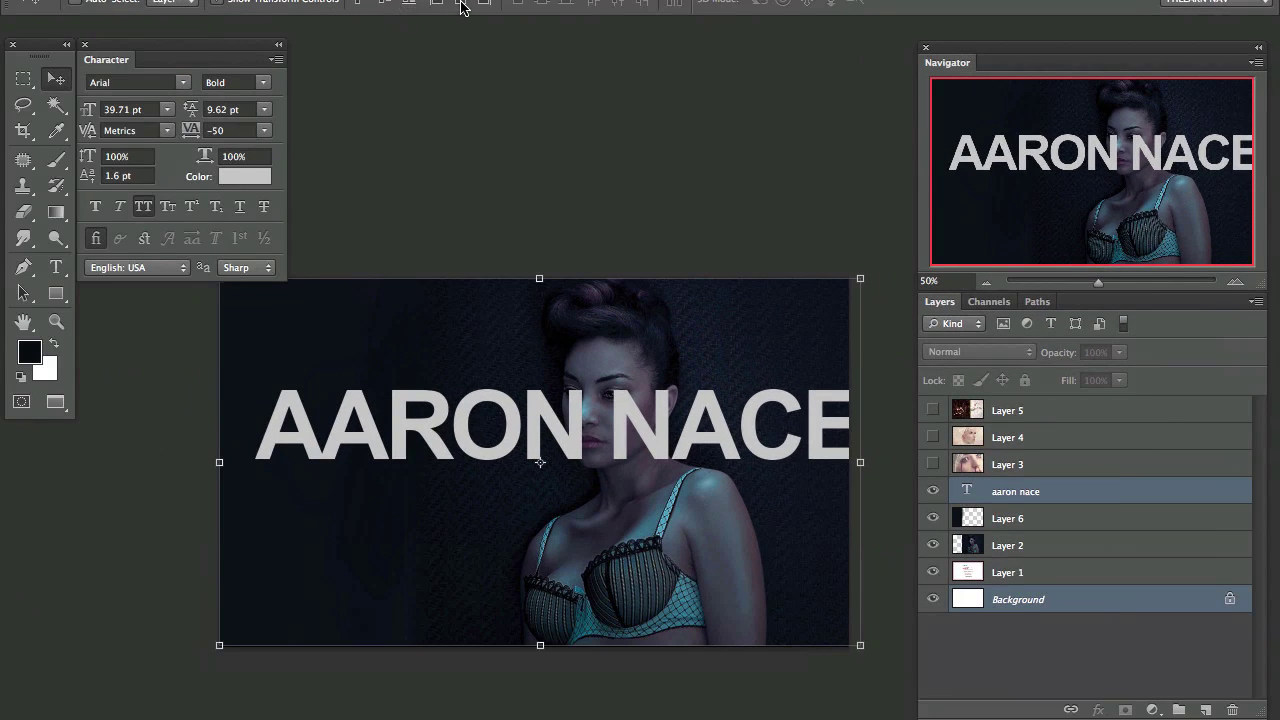
pyautogui.click(461, 4)
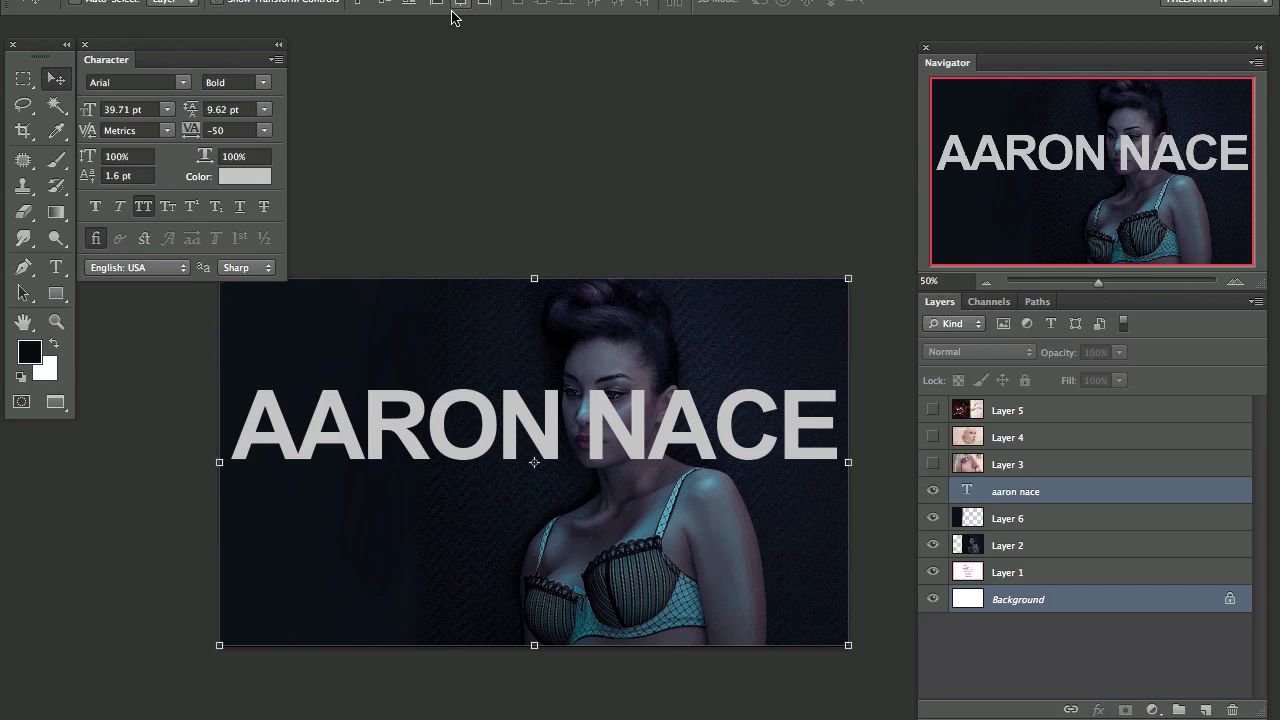
pyautogui.click(384, 6)
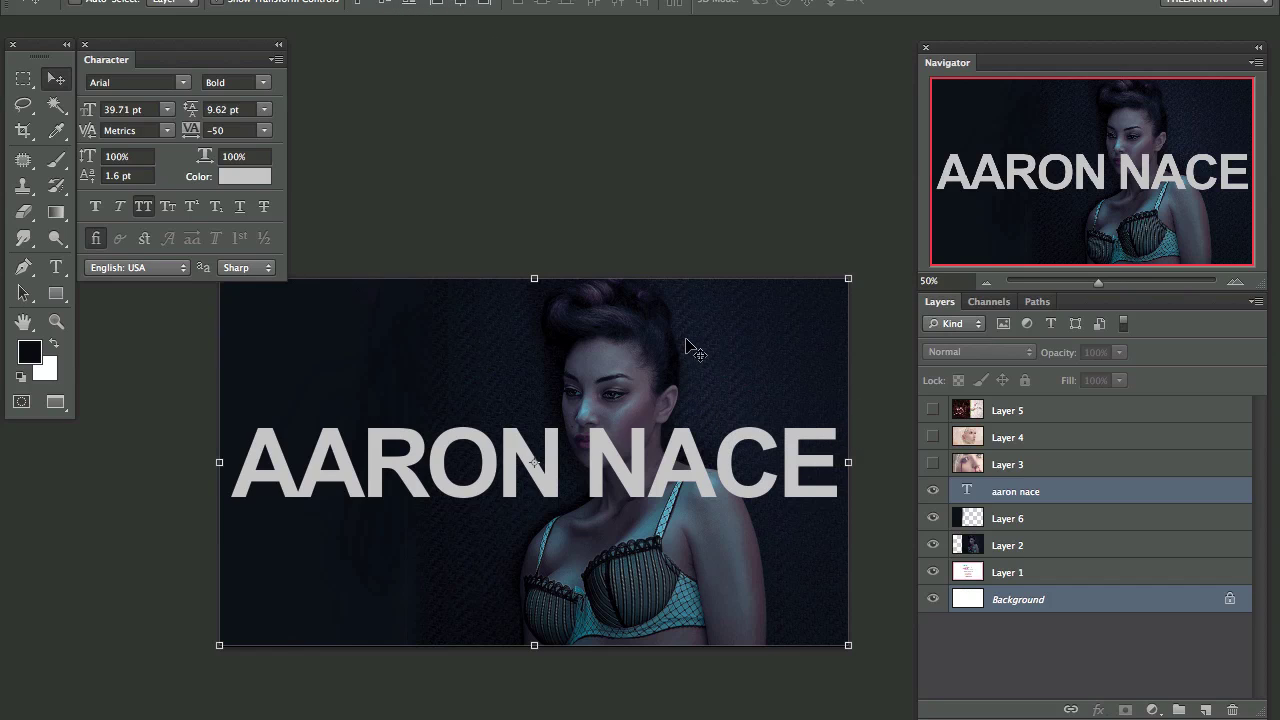
# Step: Select only the name text layer and reposition it lower on the card
pyautogui.click(1052, 497)
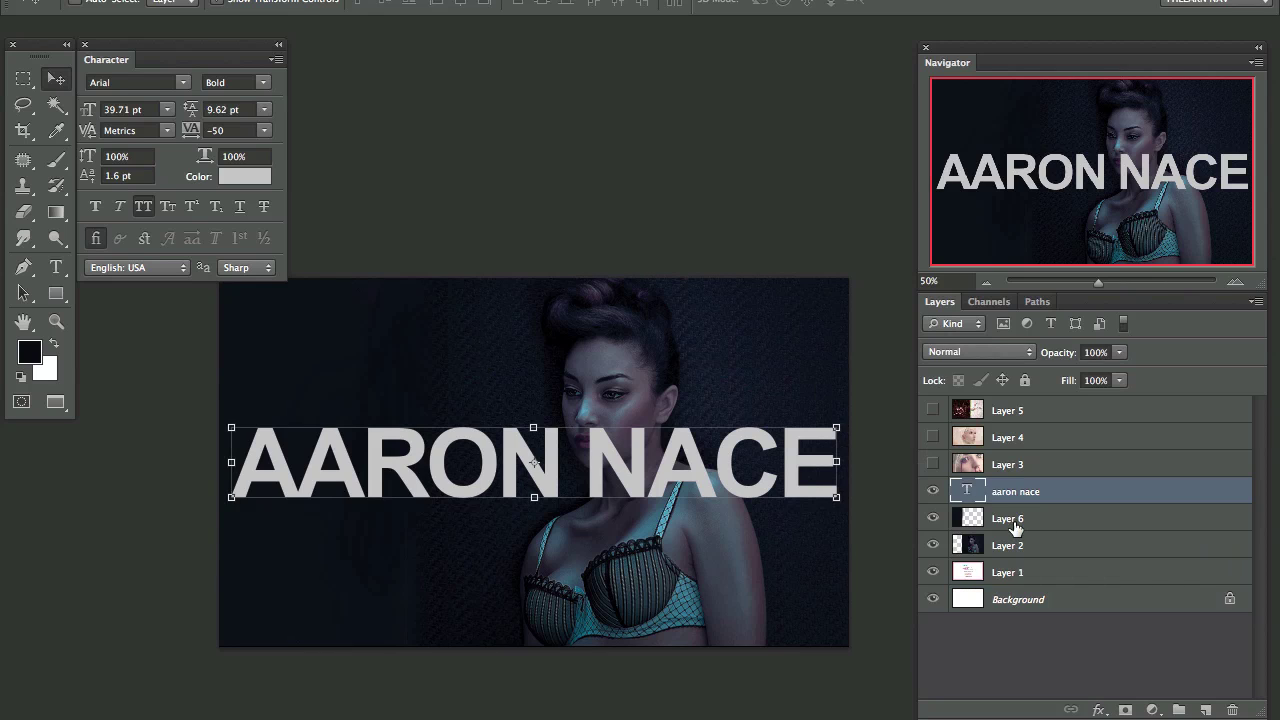
pyautogui.moveTo(687, 476); pyautogui.dragTo(688, 397)
pyautogui.hotkey('ctrl', 'z')
pyautogui.moveTo(705, 455); pyautogui.dragTo(733, 514)
# Step: Free-transform the name, scaling it up from a corner and discarding a trial skew
pyautogui.hotkey('ctrl', 't')
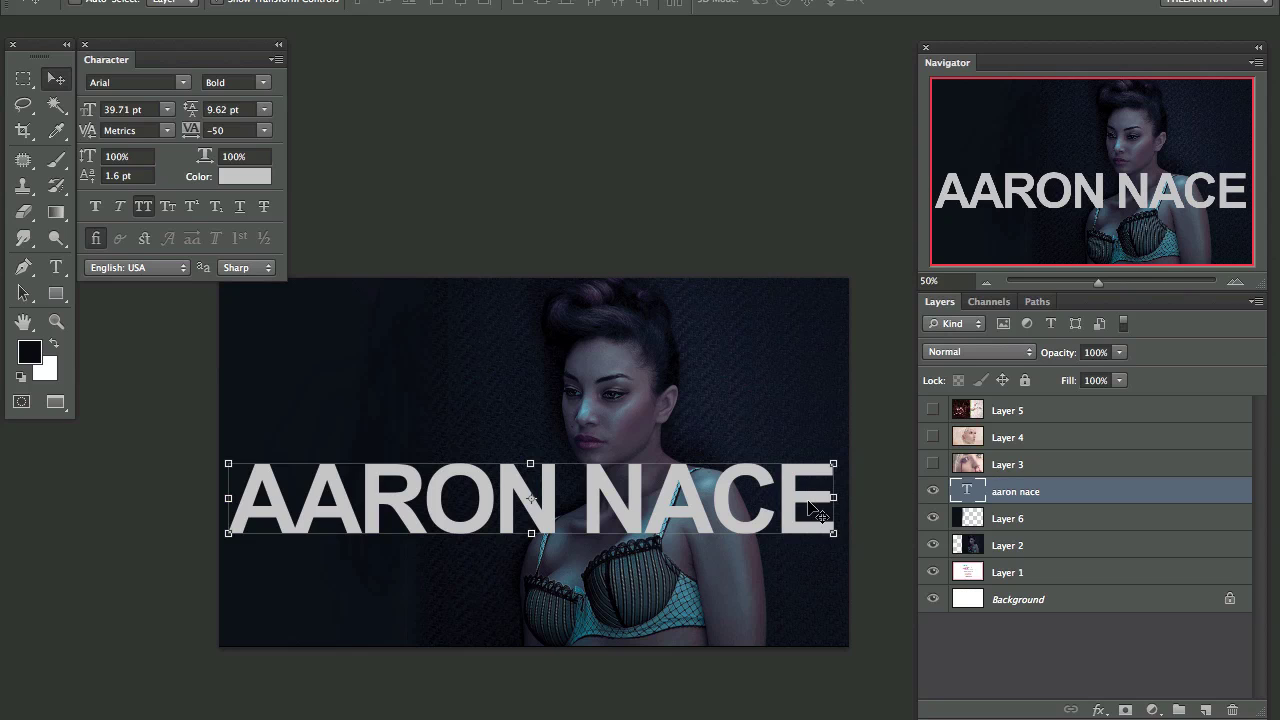
pyautogui.moveTo(815, 510); pyautogui.dragTo(814, 507)
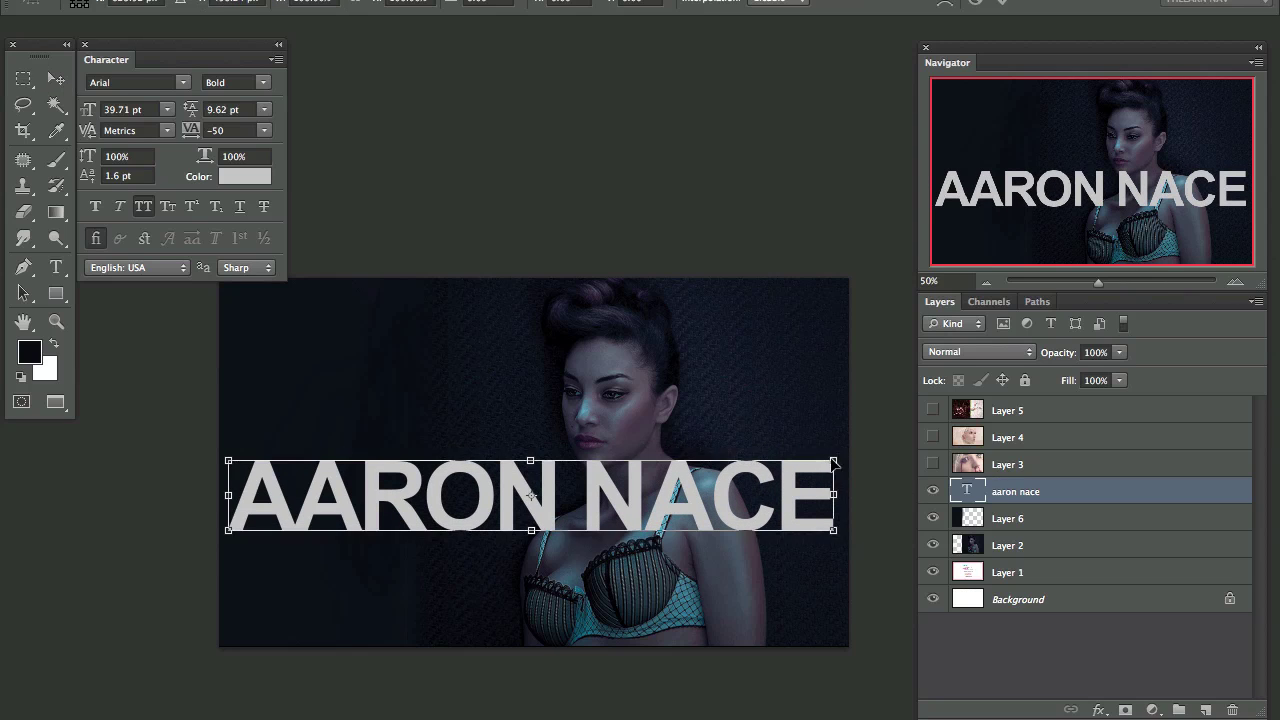
pyautogui.moveTo(834, 464); pyautogui.dragTo(827, 457)
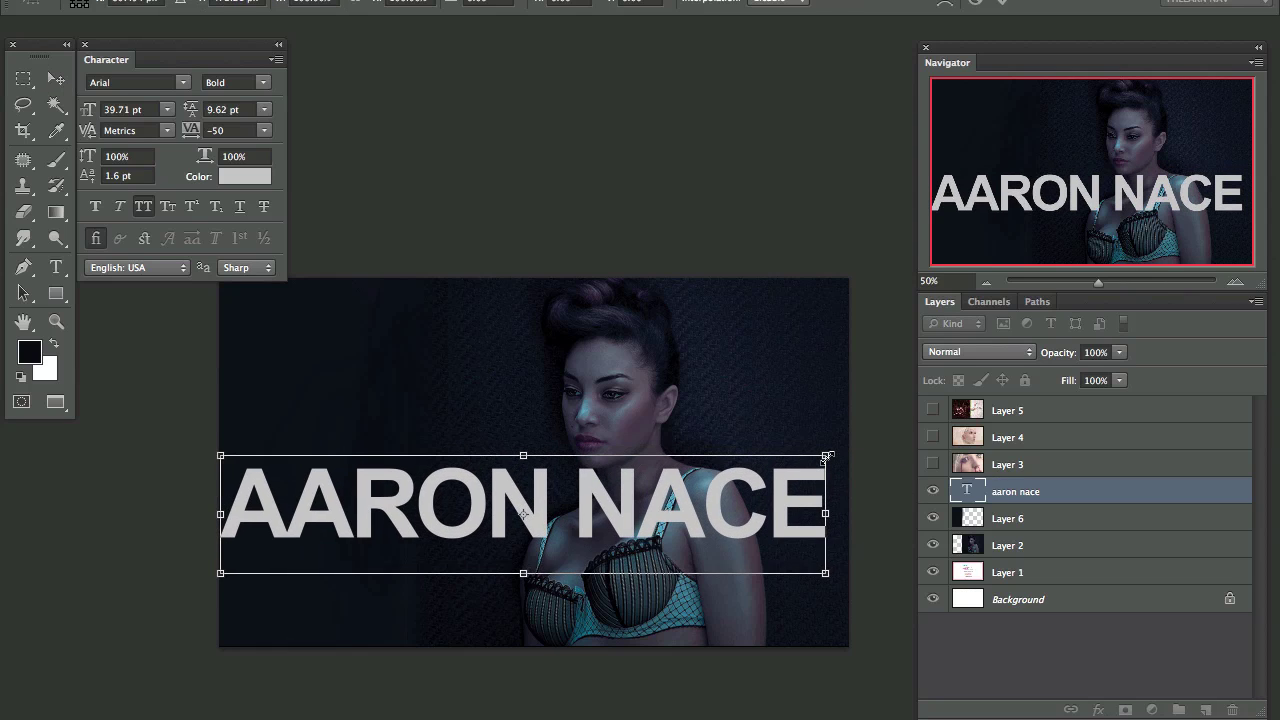
pyautogui.press('Return')
pyautogui.hotkey('ctrl', 't')
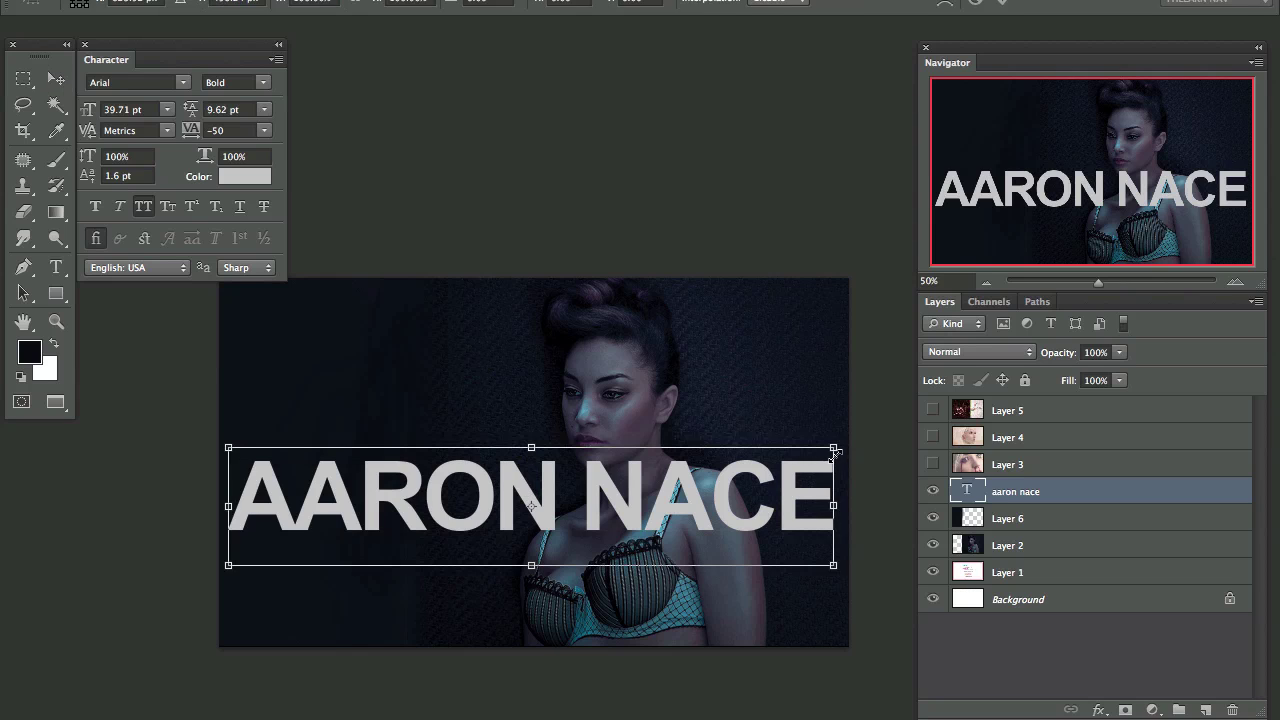
pyautogui.moveTo(834, 450); pyautogui.dragTo(821, 457)
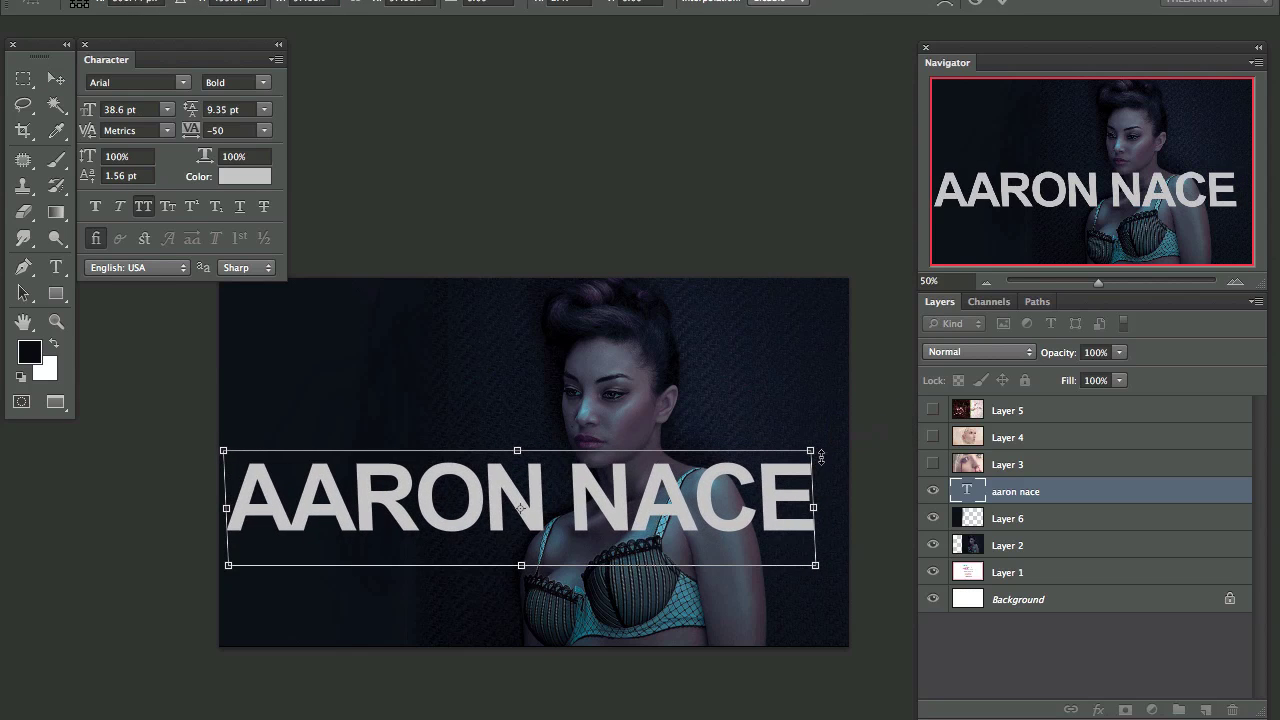
pyautogui.press('Return')
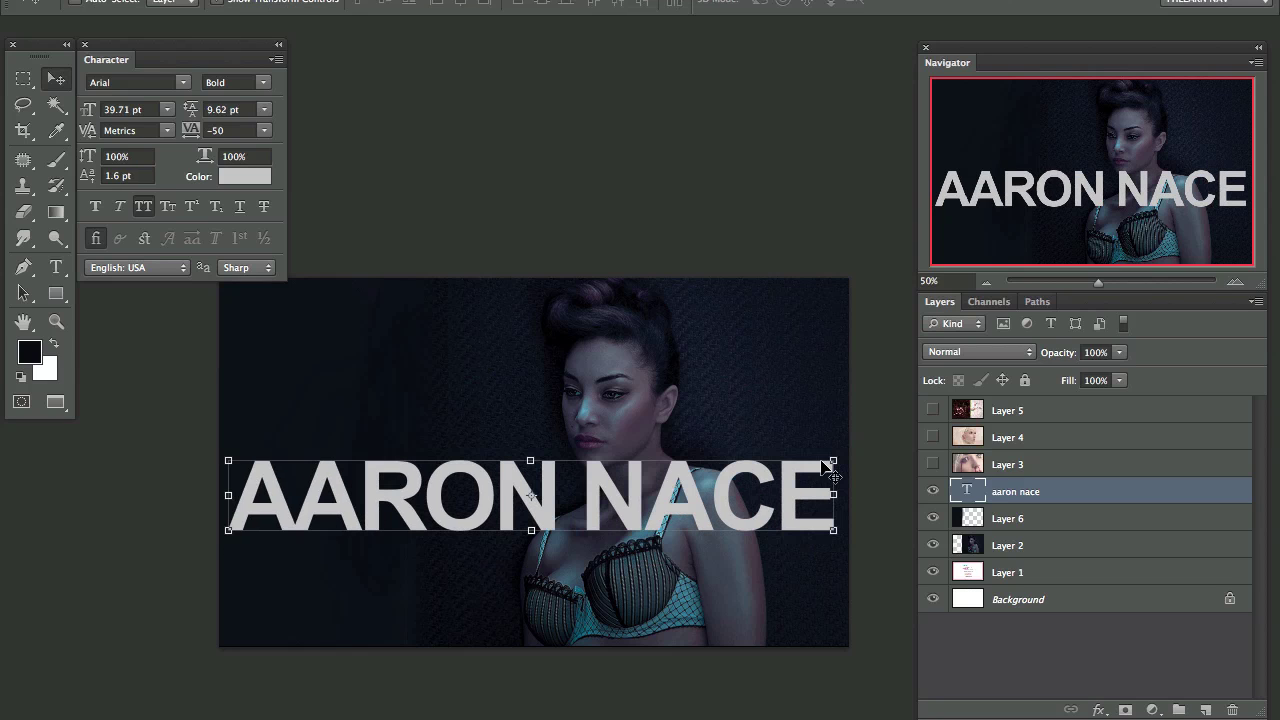
# Step: Rescale the name around its centre to 38.88 pt and shift it into place
pyautogui.hotkey('ctrl', 't')
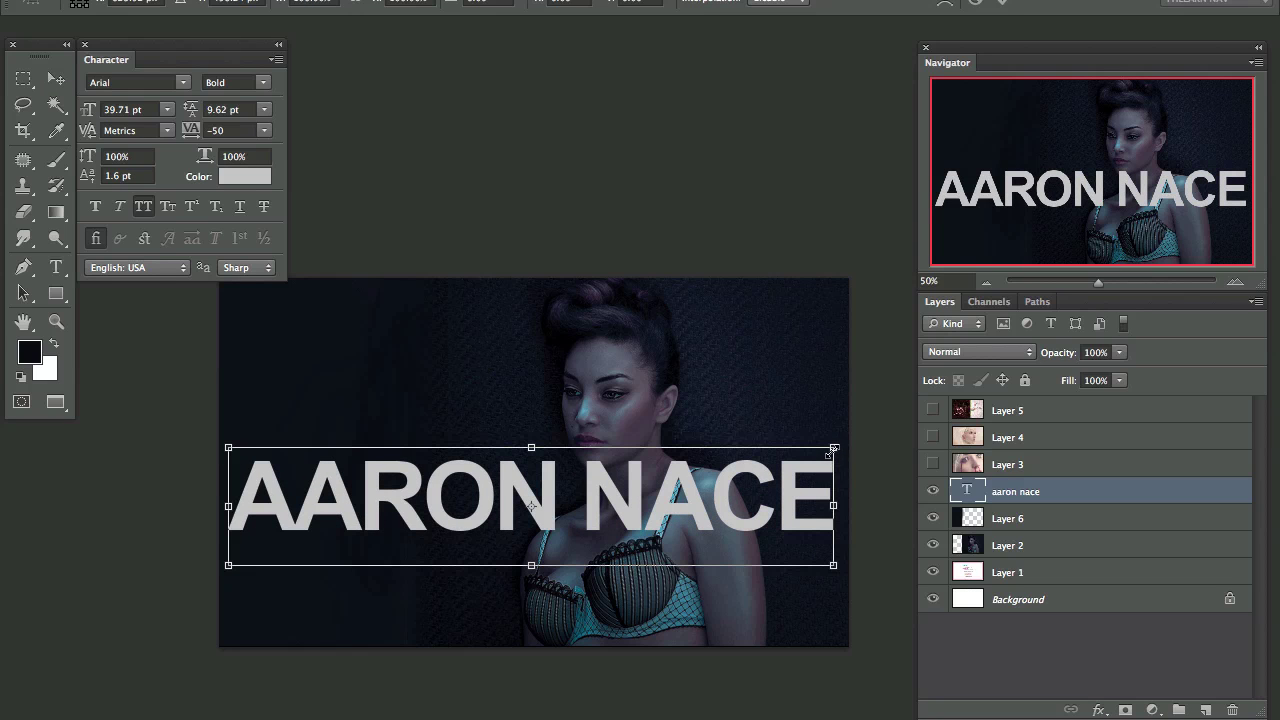
pyautogui.moveTo(830, 452); pyautogui.dragTo(724, 504)
pyautogui.press('Return')
pyautogui.hotkey('ctrl', 't')
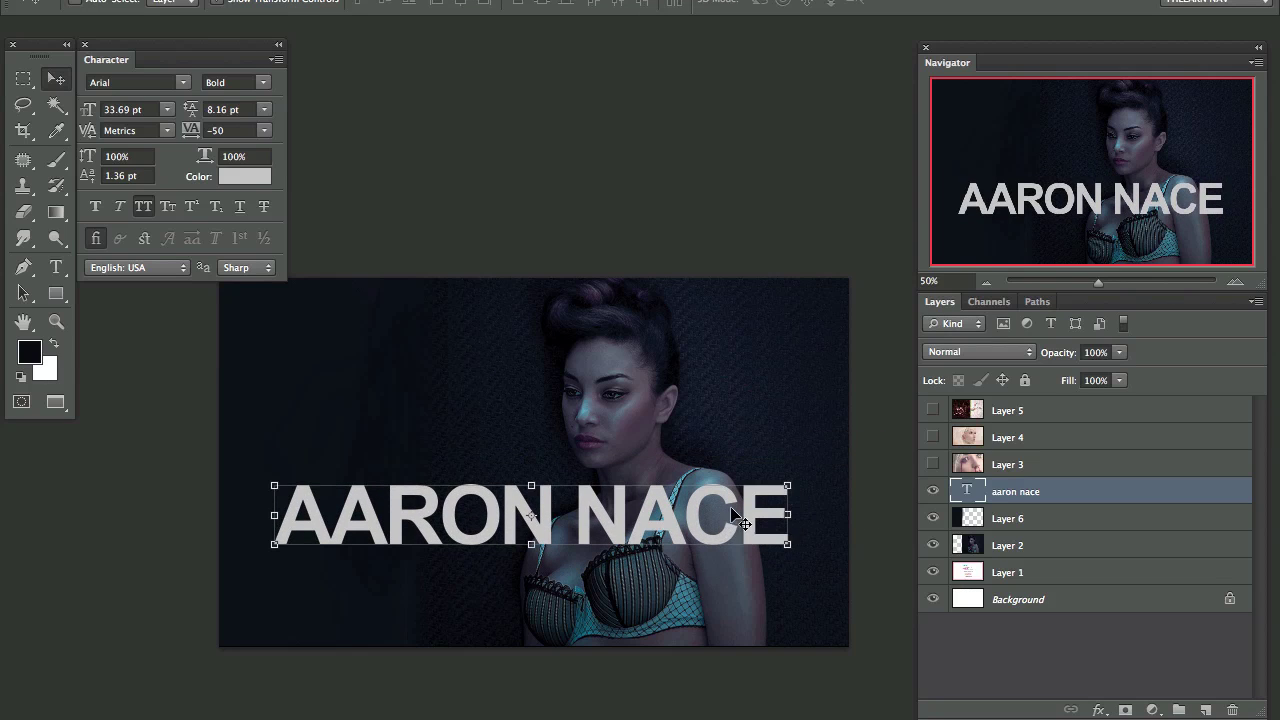
pyautogui.rightClick(787, 490)
pyautogui.moveTo(788, 486); pyautogui.dragTo(828, 480)
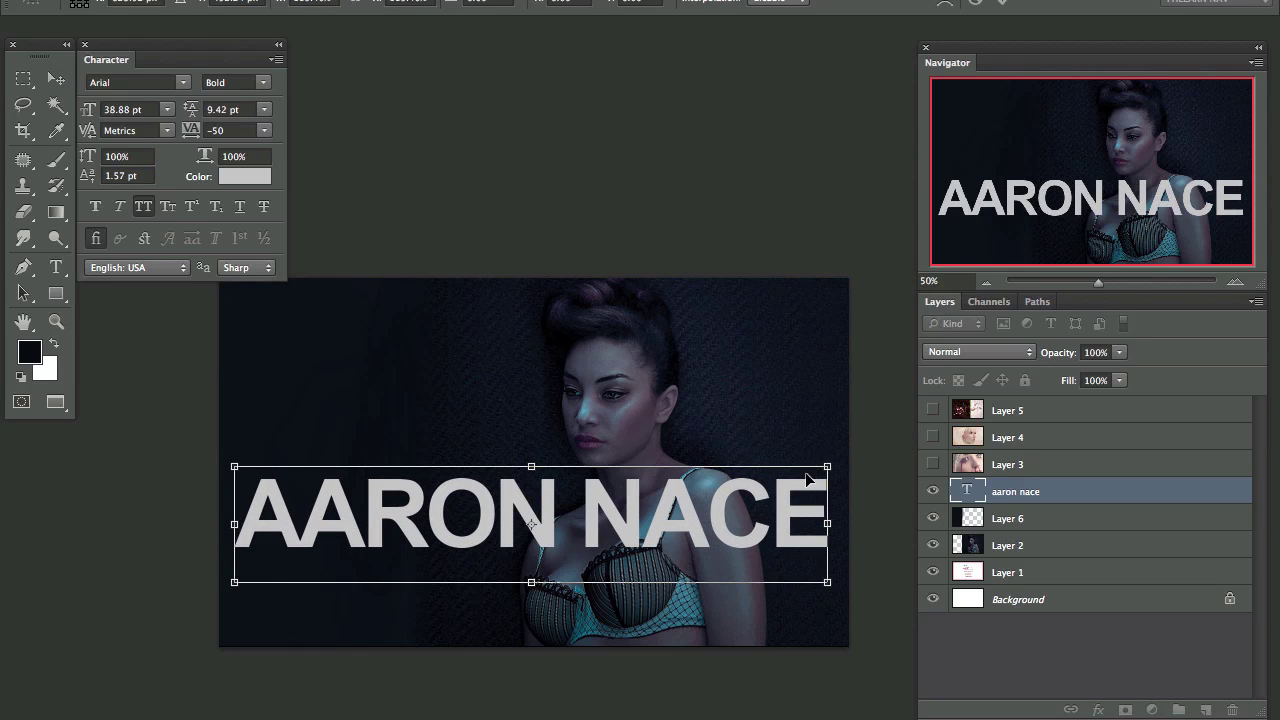
pyautogui.moveTo(760, 522); pyautogui.dragTo(741, 439)
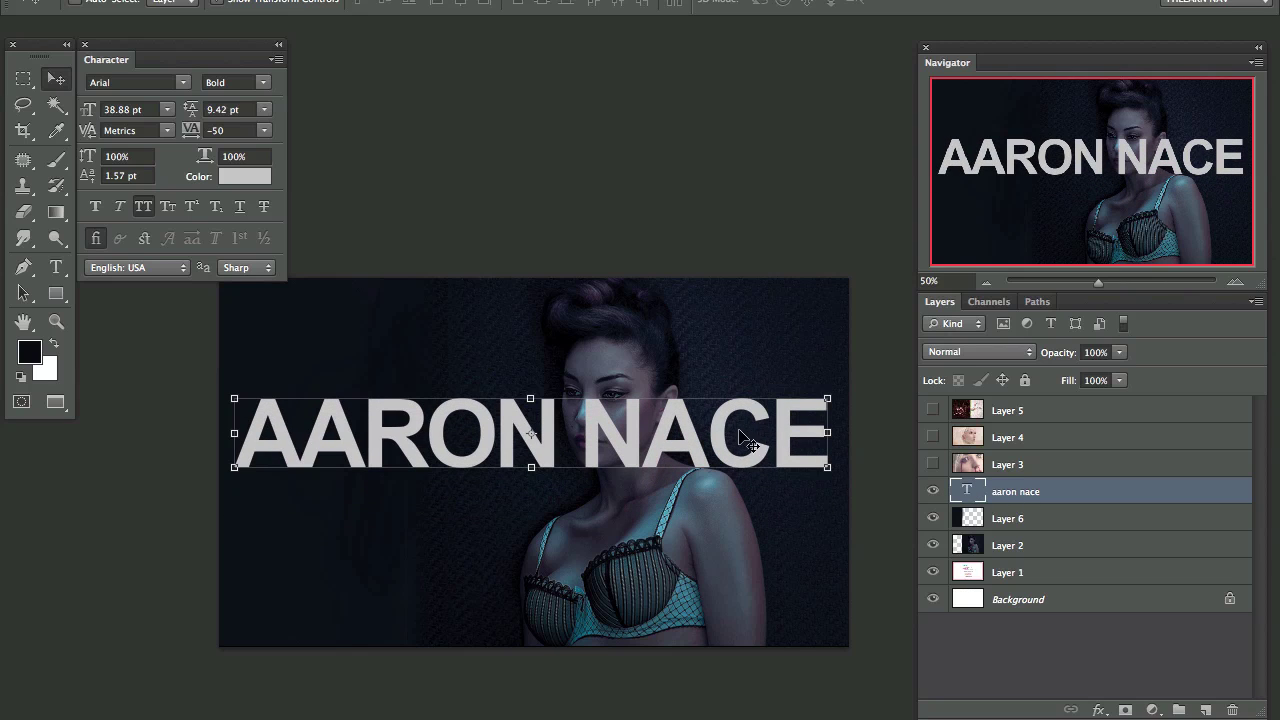
# Step: Delete the surname from the name text, leaving only the first name
pyautogui.doubleClick(968, 491)
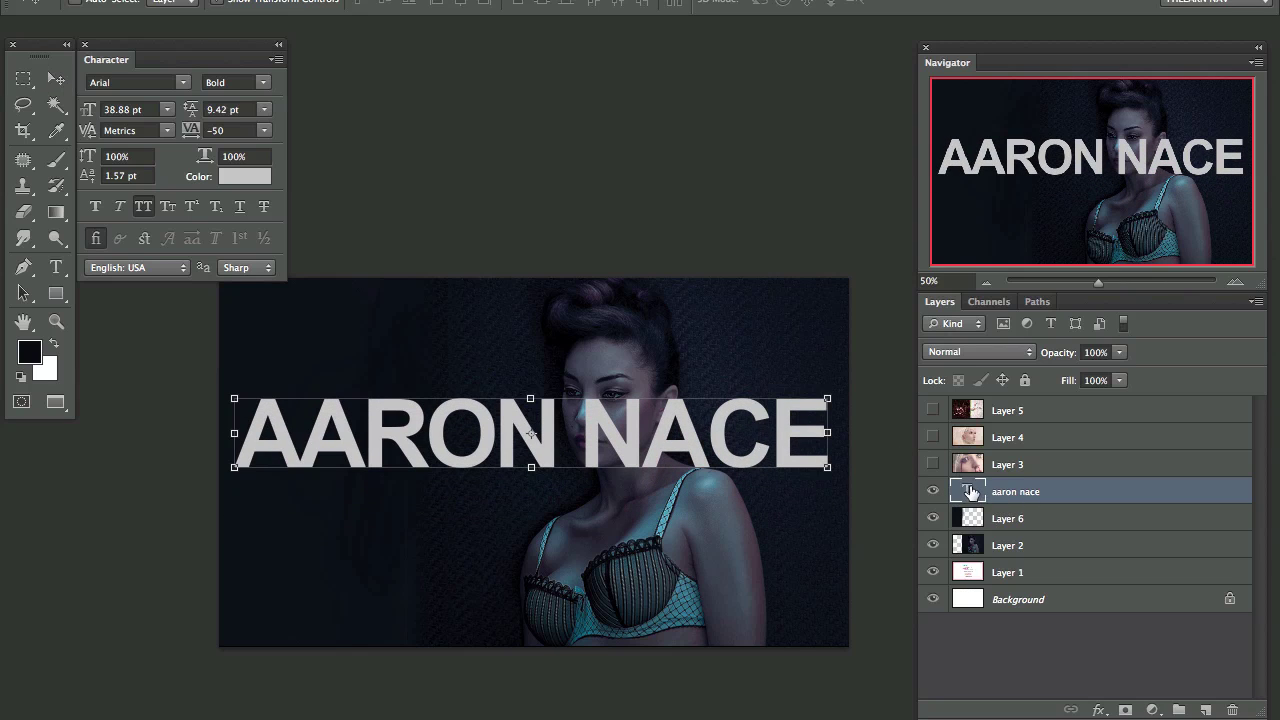
pyautogui.moveTo(565, 437); pyautogui.dragTo(878, 441)
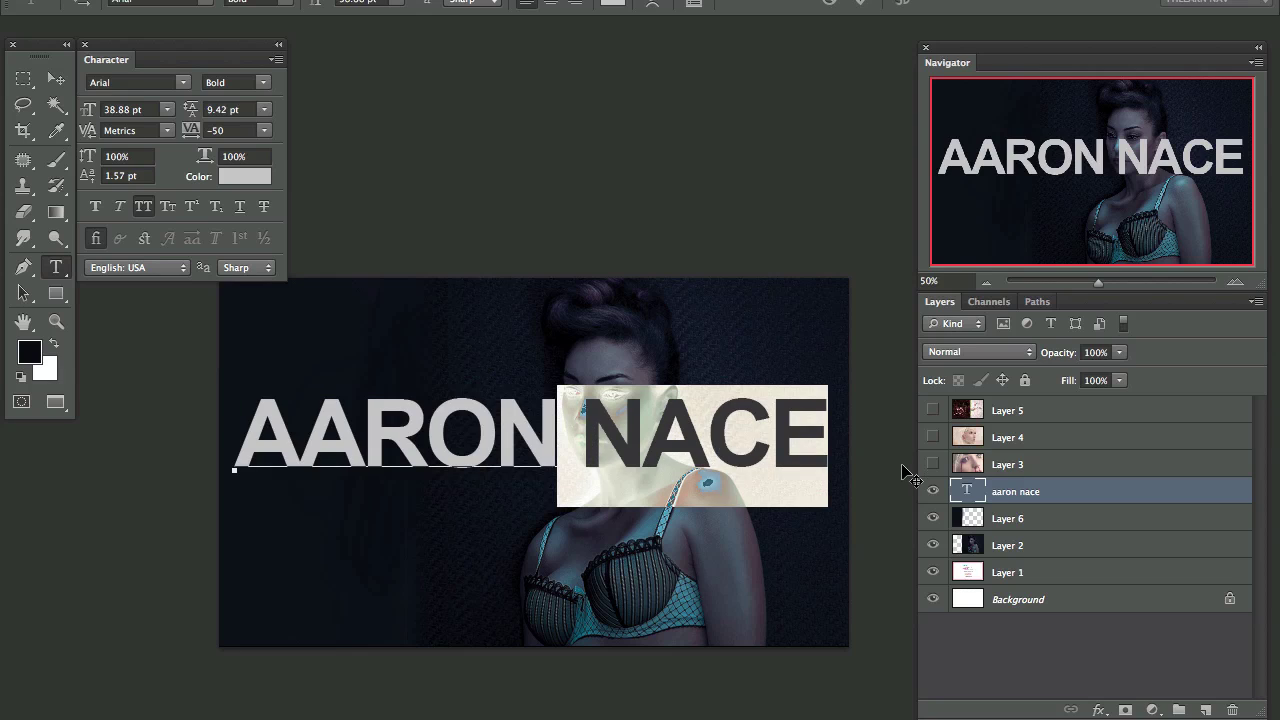
pyautogui.press('BackSpace')
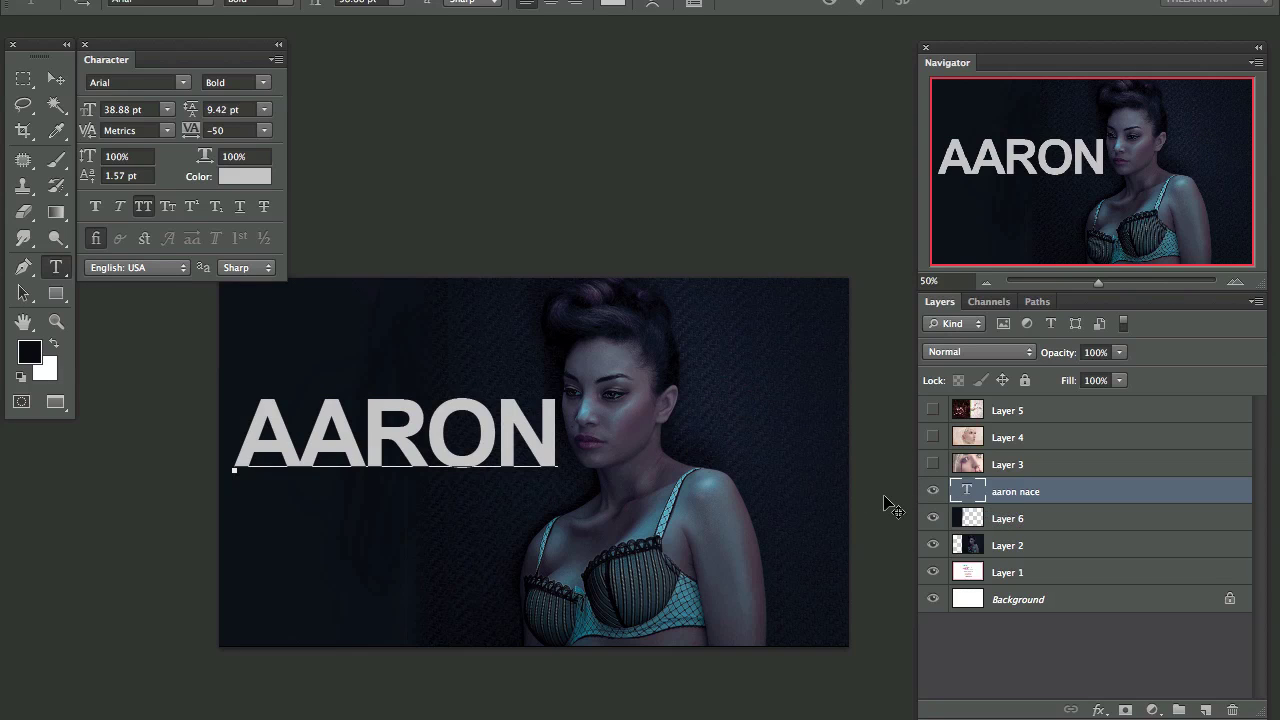
pyautogui.hotkey('ctrl', 'Return')
pyautogui.press('v')
# Step: Duplicate the first-name layer 127 px below and change the copy to the surname
pyautogui.moveTo(1103, 488); pyautogui.dragTo(1205, 709)
pyautogui.moveTo(414, 443); pyautogui.dragTo(437, 527)
pyautogui.doubleClick(968, 491)
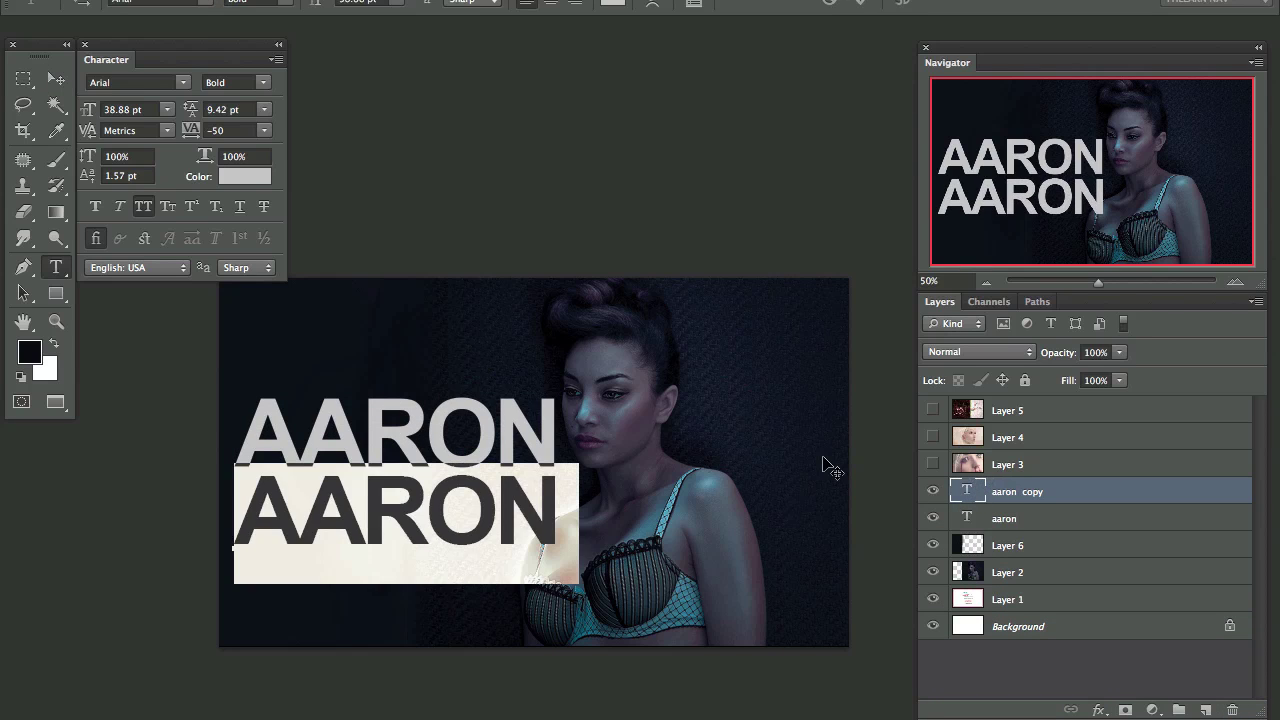
pyautogui.write('NACE')
pyautogui.hotkey('ctrl', 'Return')
pyautogui.press('v')
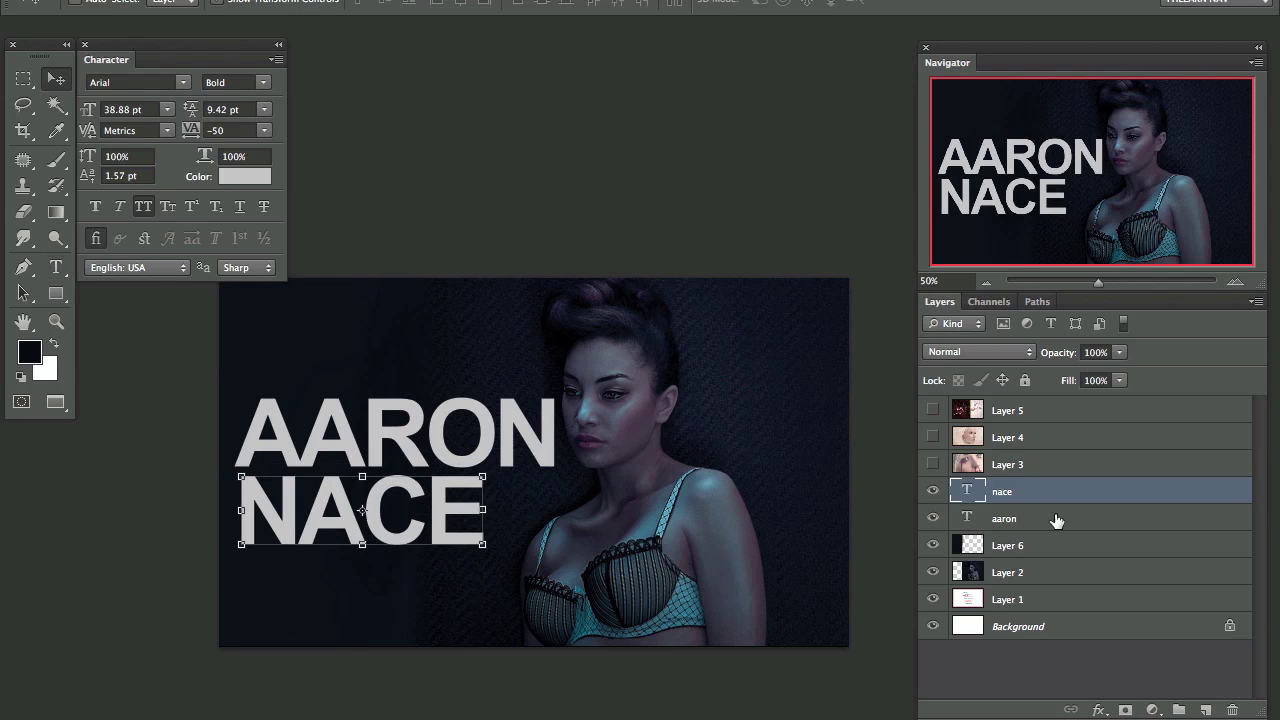
# Step: Move and shrink both name lines together, positioning them on the card's left
pyautogui.keyDown('shift'); pyautogui.click(1056, 520); pyautogui.keyUp('shift')
pyautogui.moveTo(514, 514); pyautogui.dragTo(503, 407)
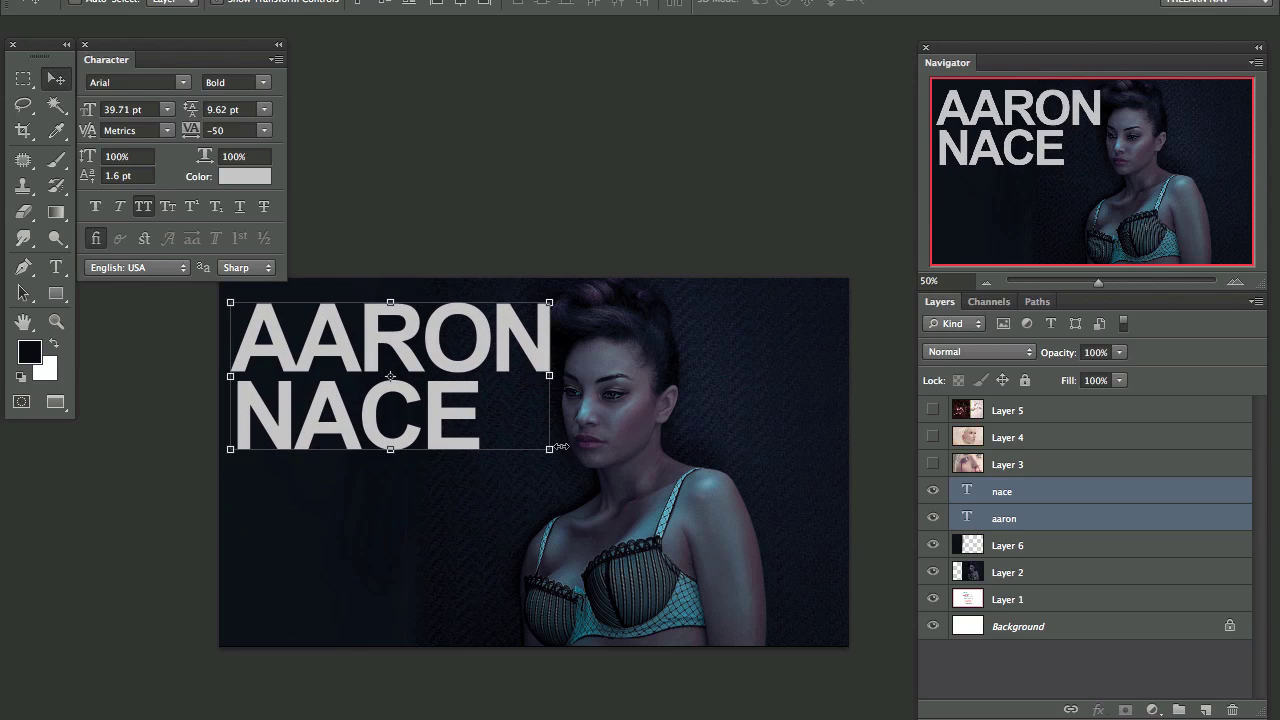
pyautogui.hotkey('ctrl', 't')
pyautogui.moveTo(548, 449); pyautogui.dragTo(520, 435)
pyautogui.press('Return')
pyautogui.moveTo(465, 383); pyautogui.dragTo(491, 457)
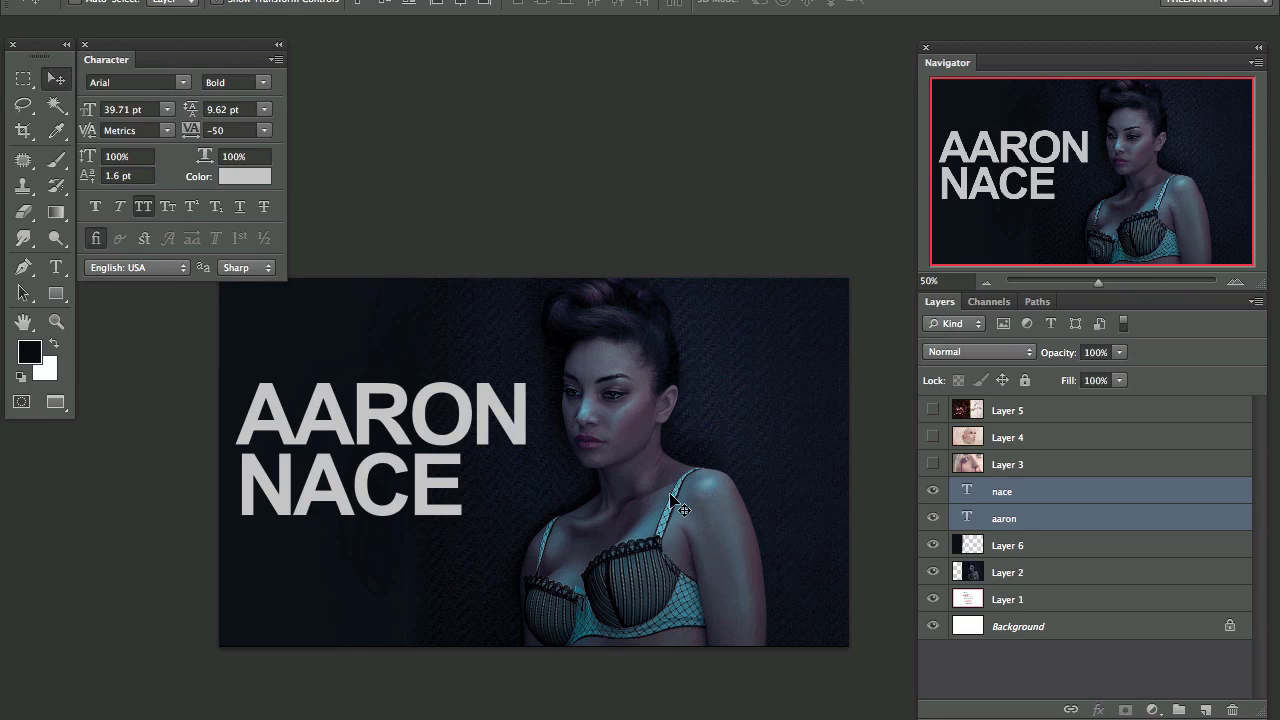
pyautogui.hotkey('shift', 'Down')
pyautogui.hotkey('shift', 'Down')
pyautogui.press('Left')
pyautogui.press('Left')
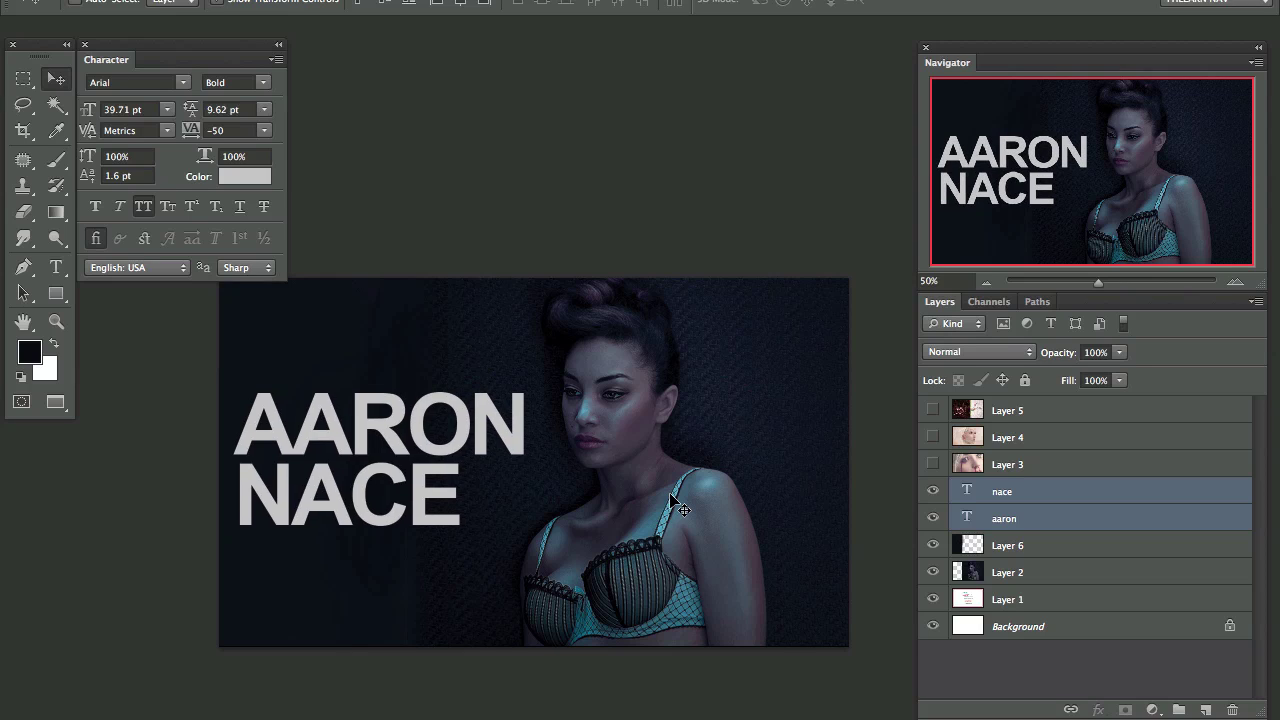
pyautogui.press('Right')
pyautogui.press('Right')
pyautogui.press('Right')
pyautogui.press('Right')
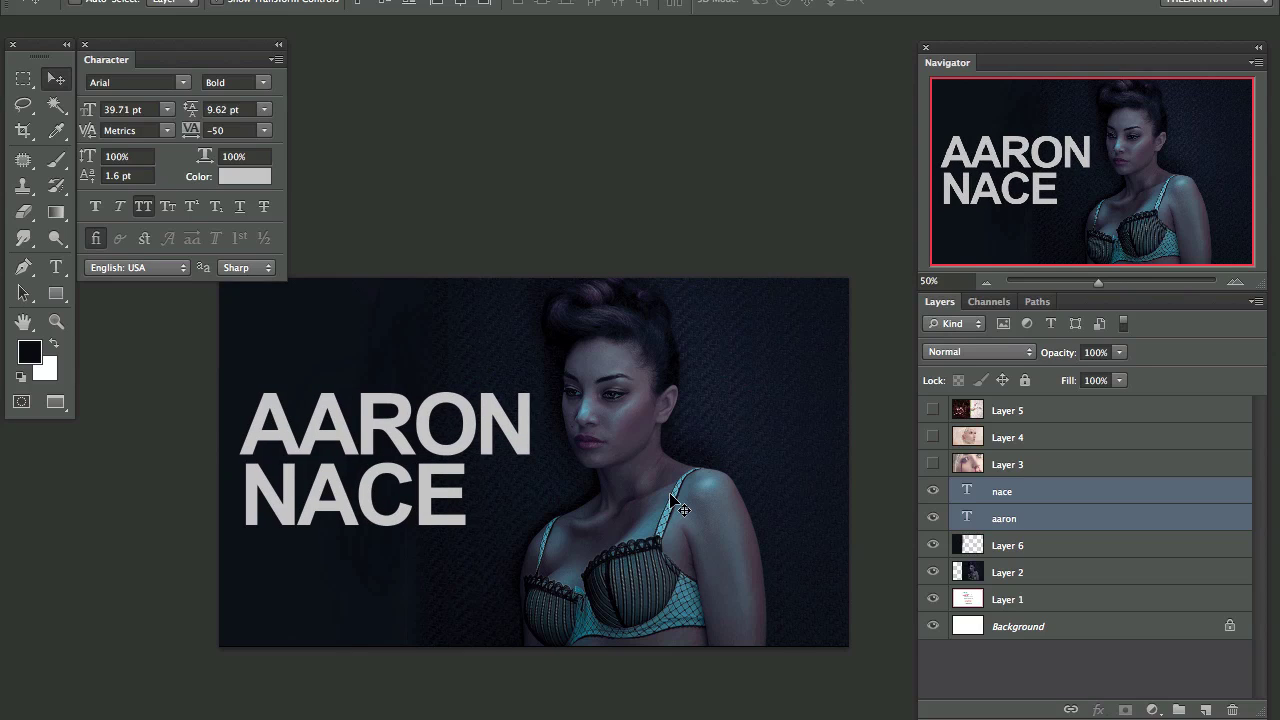
# Step: Merge Layer 2 into Layer 6 and lower its opacity to 65%
pyautogui.click(1030, 555)
pyautogui.keyDown('shift'); pyautogui.click(1033, 574); pyautogui.keyUp('shift')
pyautogui.hotkey('ctrl', 'e')
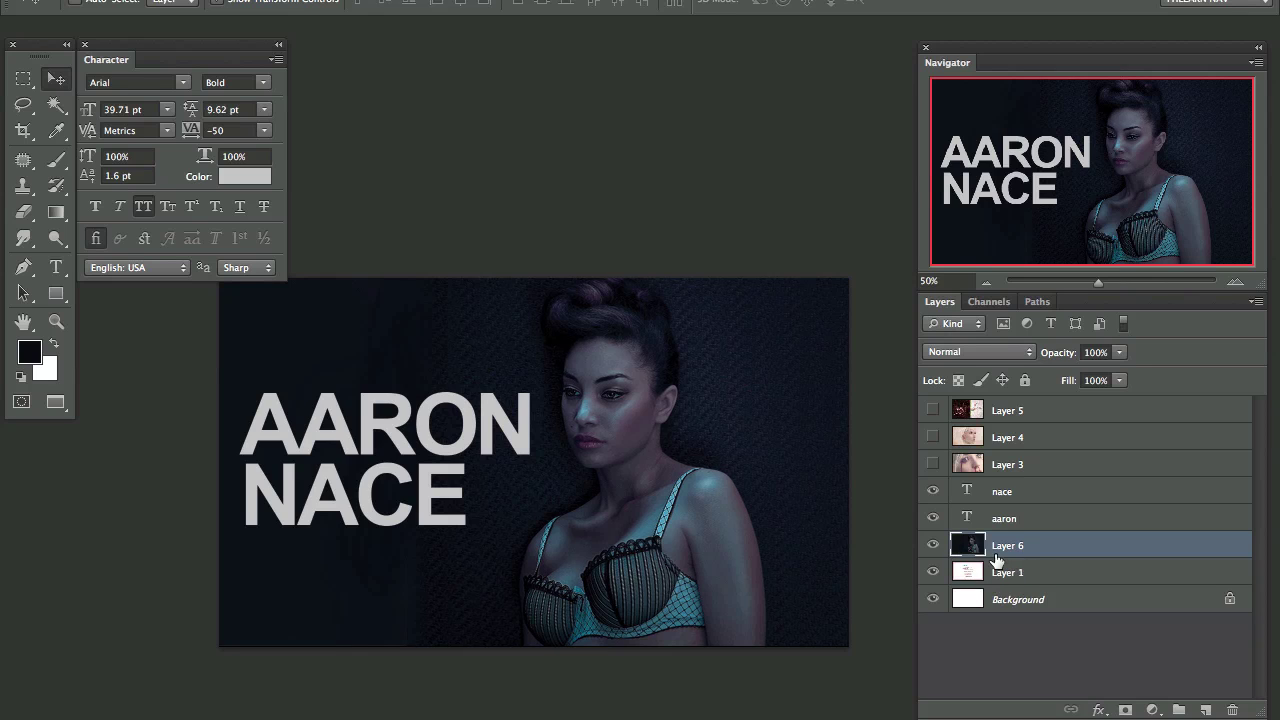
pyautogui.click(932, 547)
pyautogui.click(932, 547)
pyautogui.moveTo(1052, 355); pyautogui.dragTo(1022, 359)
# Step: Left-align the first-name and surname text layers
pyautogui.hotkey('ctrl', '+')
pyautogui.hotkey('ctrl', '+')
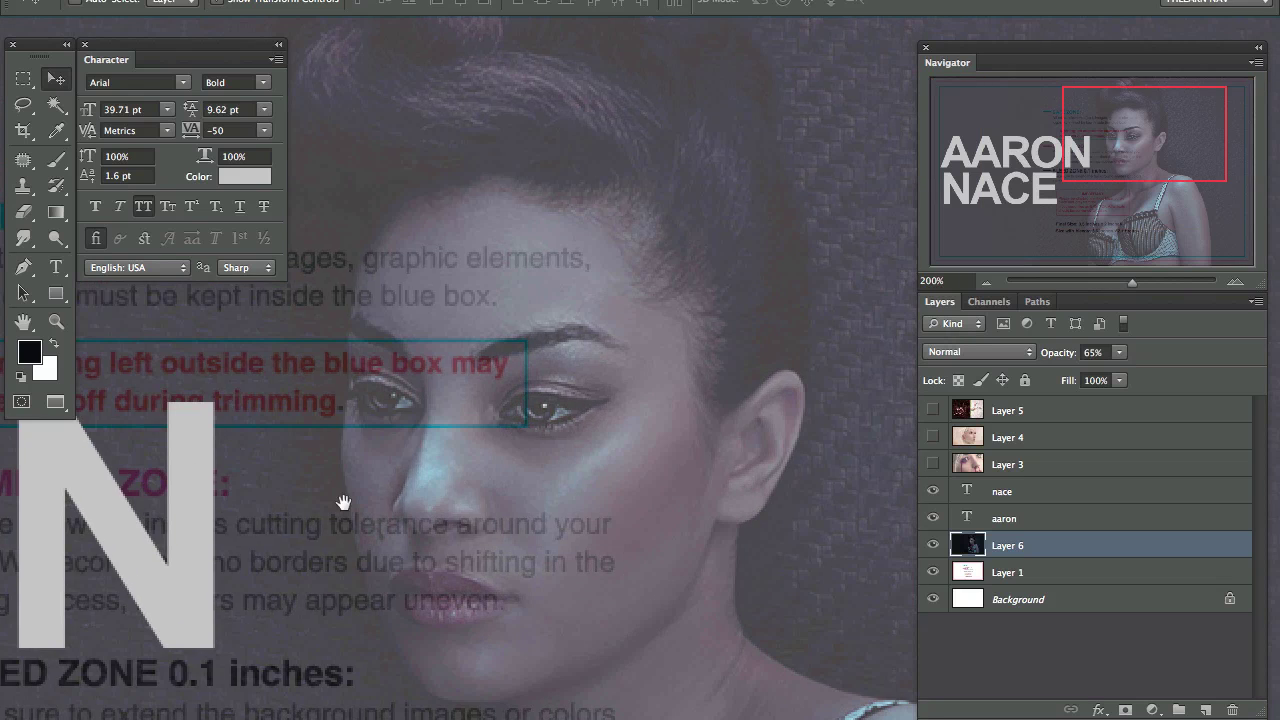
pyautogui.moveTo(343, 509); pyautogui.dragTo(322, 177)
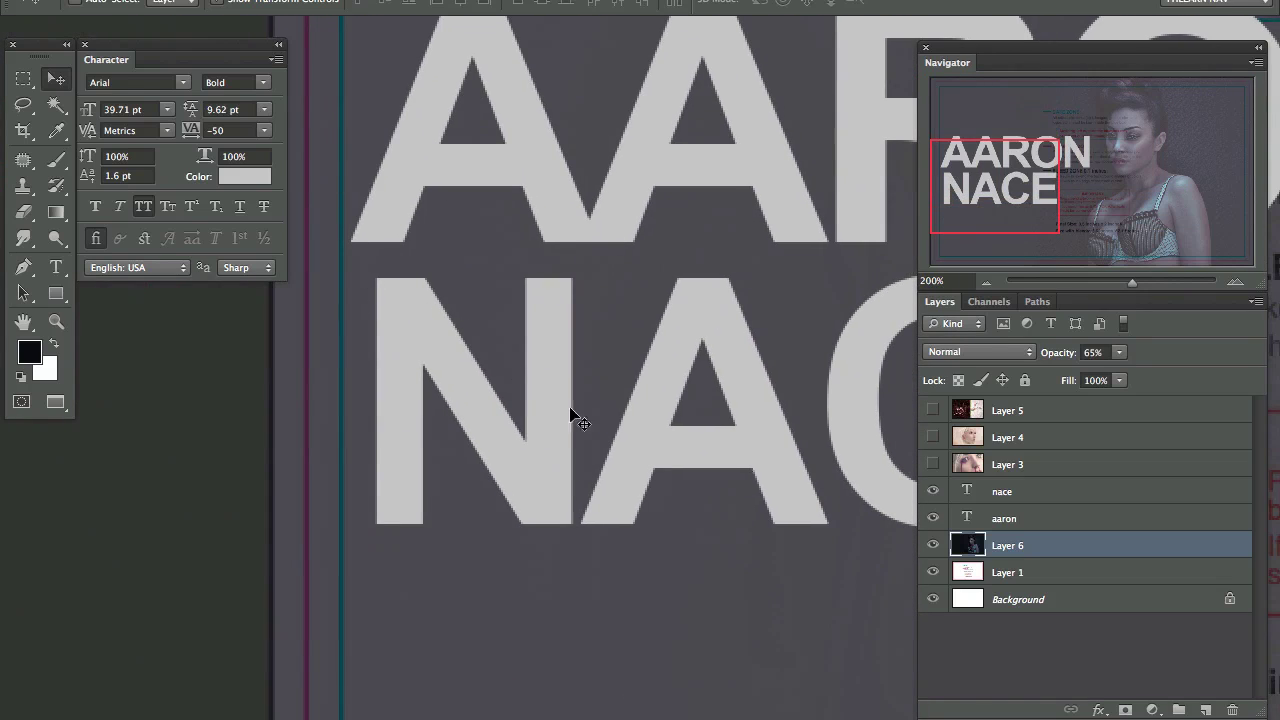
pyautogui.click(1015, 493)
pyautogui.keyDown('shift'); pyautogui.click(1092, 520); pyautogui.keyUp('shift')
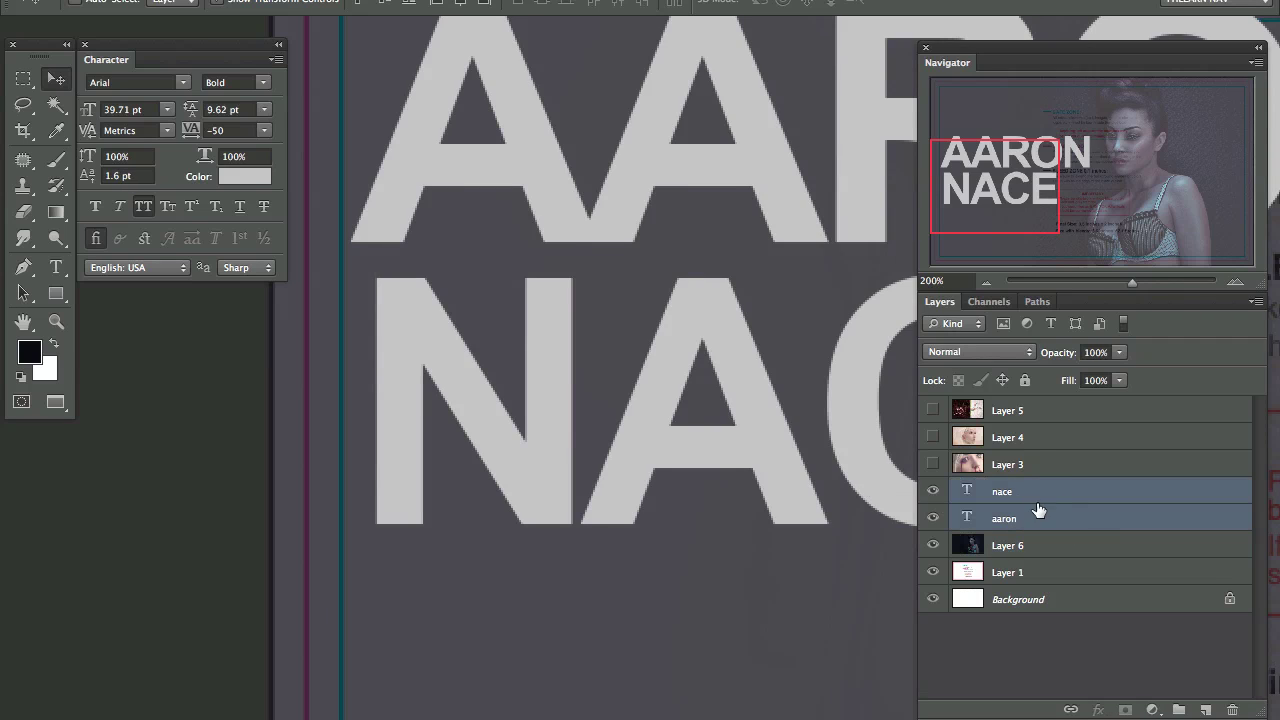
pyautogui.click(438, 3)
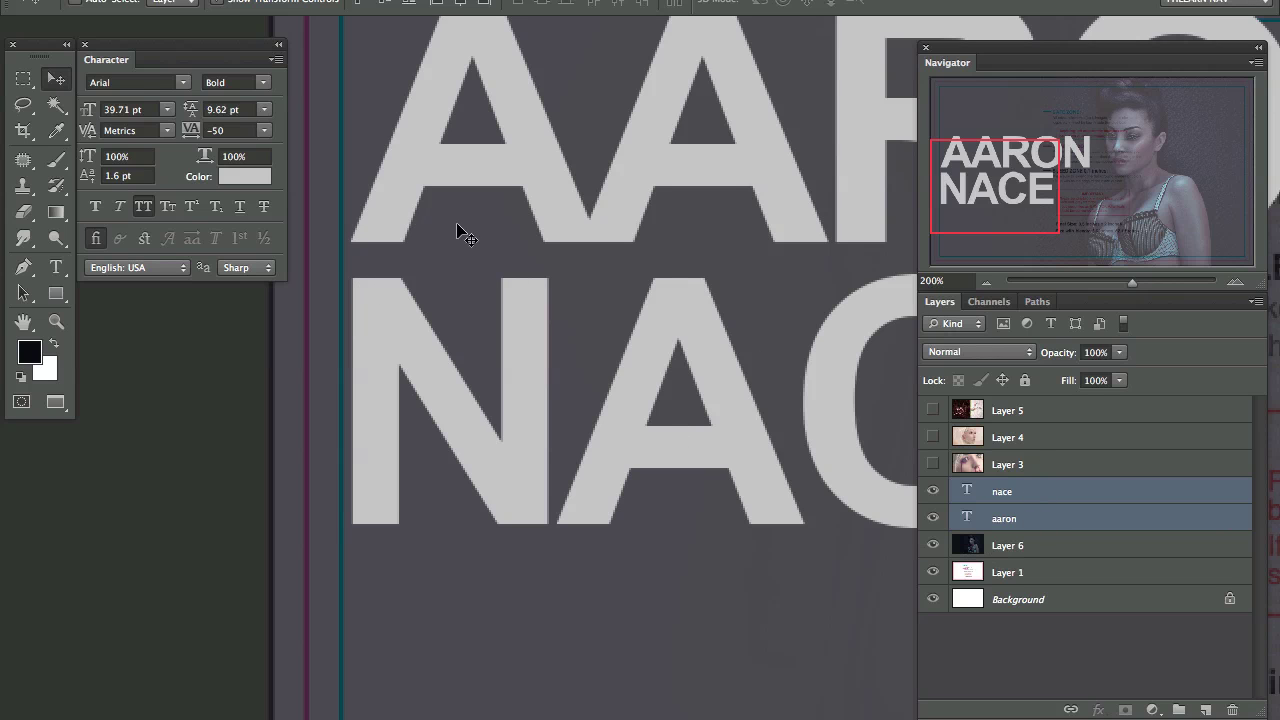
pyautogui.scroll(4, 520, 434)
pyautogui.hscroll(3, 520, 434)
pyautogui.hotkey('ctrl', '-')
pyautogui.hotkey('ctrl', '-')
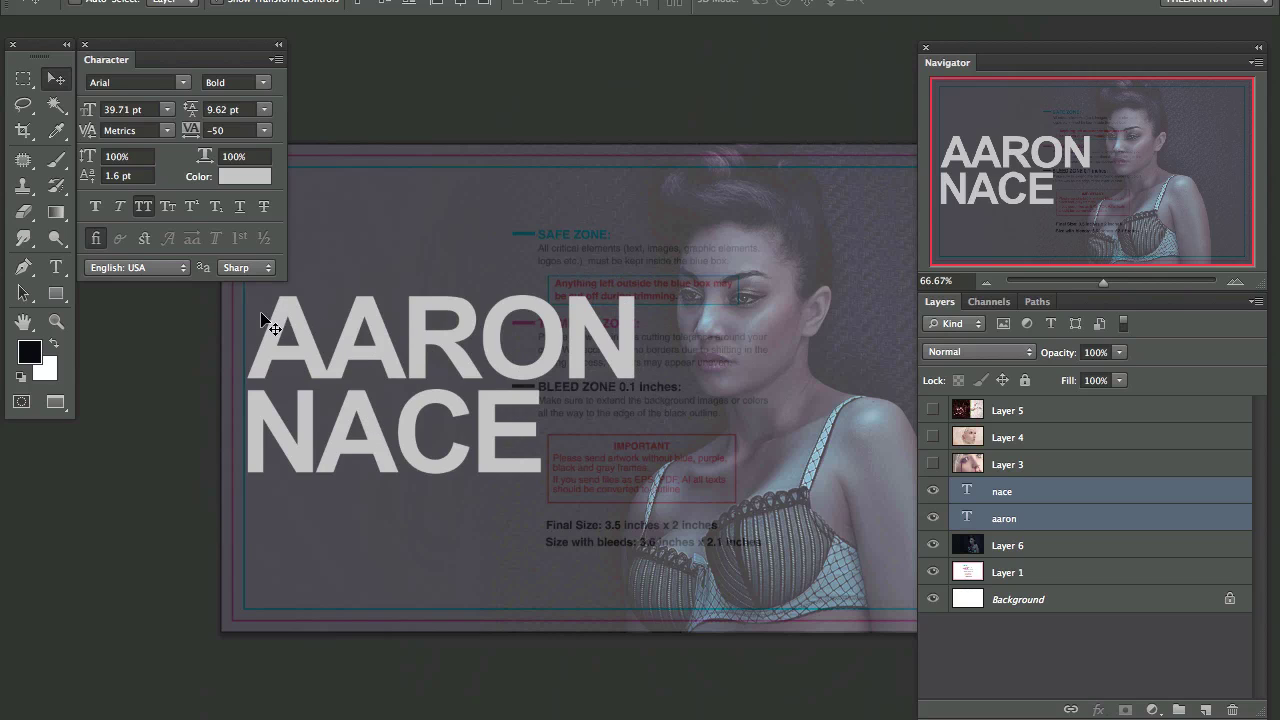
# Step: Raise Layer 6's opacity back to 98% and zoom the card out to 50%
pyautogui.click(1007, 550)
pyautogui.moveTo(1062, 355); pyautogui.dragTo(1243, 357)
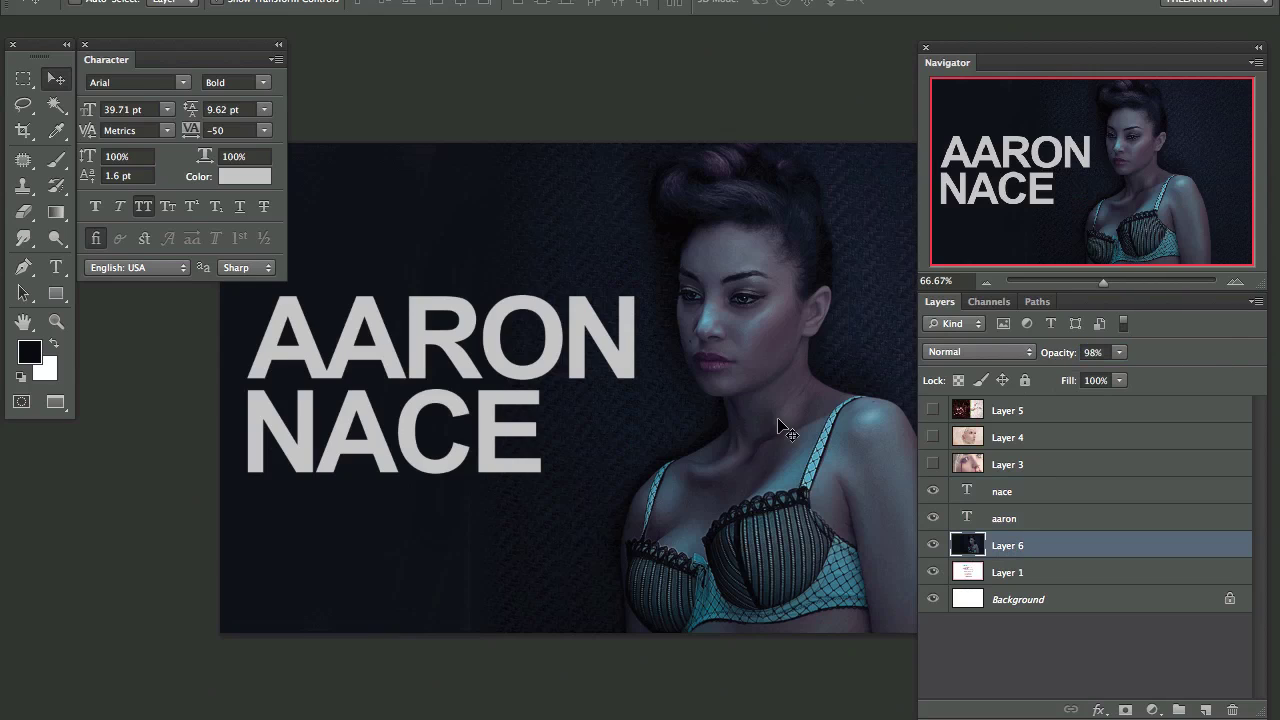
pyautogui.moveTo(689, 441); pyautogui.dragTo(558, 462)
pyautogui.hotkey('ctrl', '-')
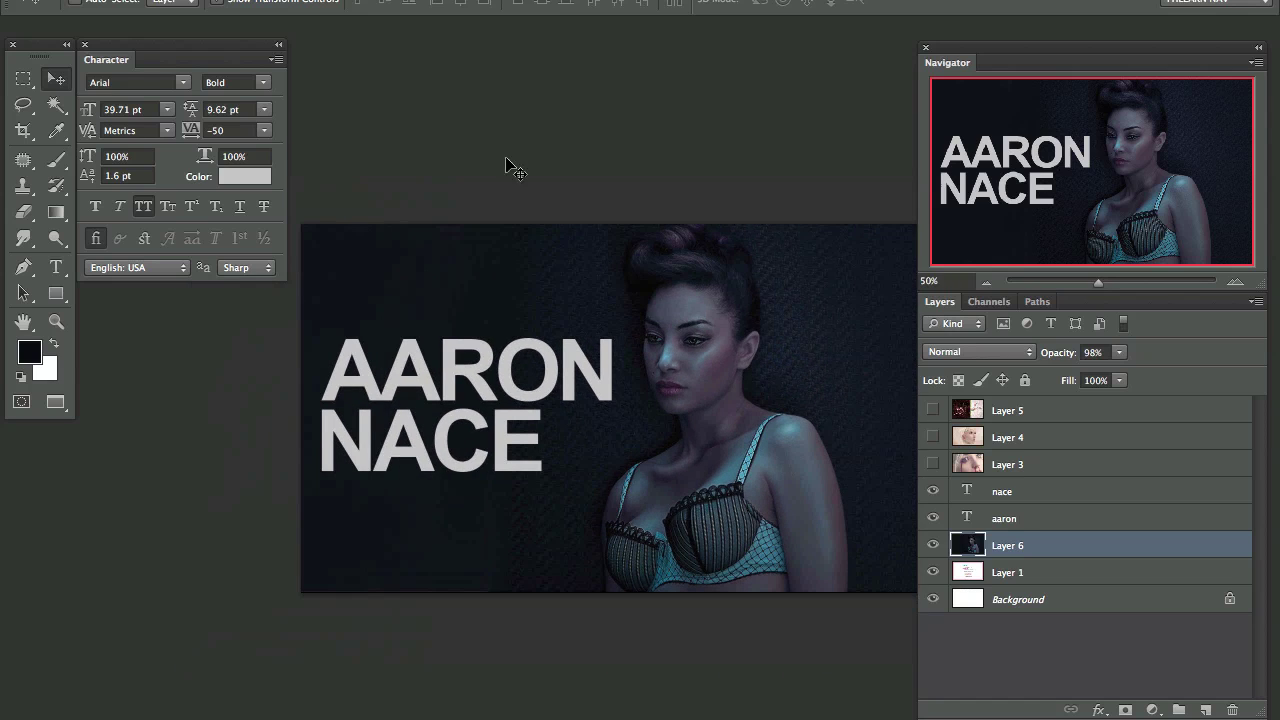
pyautogui.moveTo(626, 426); pyautogui.dragTo(537, 416)
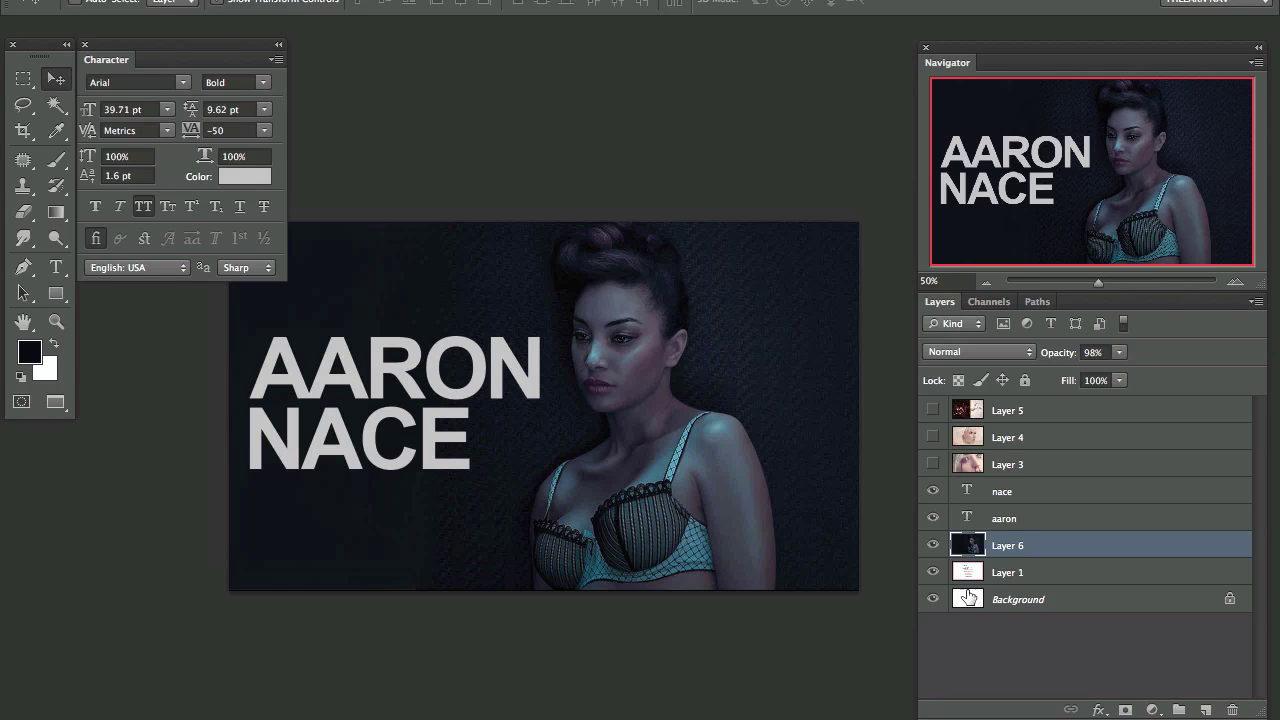
# Step: Show Layer 4's feathered portrait and group the two name text layers into Group 1
pyautogui.click(933, 437)
pyautogui.click(1045, 442)
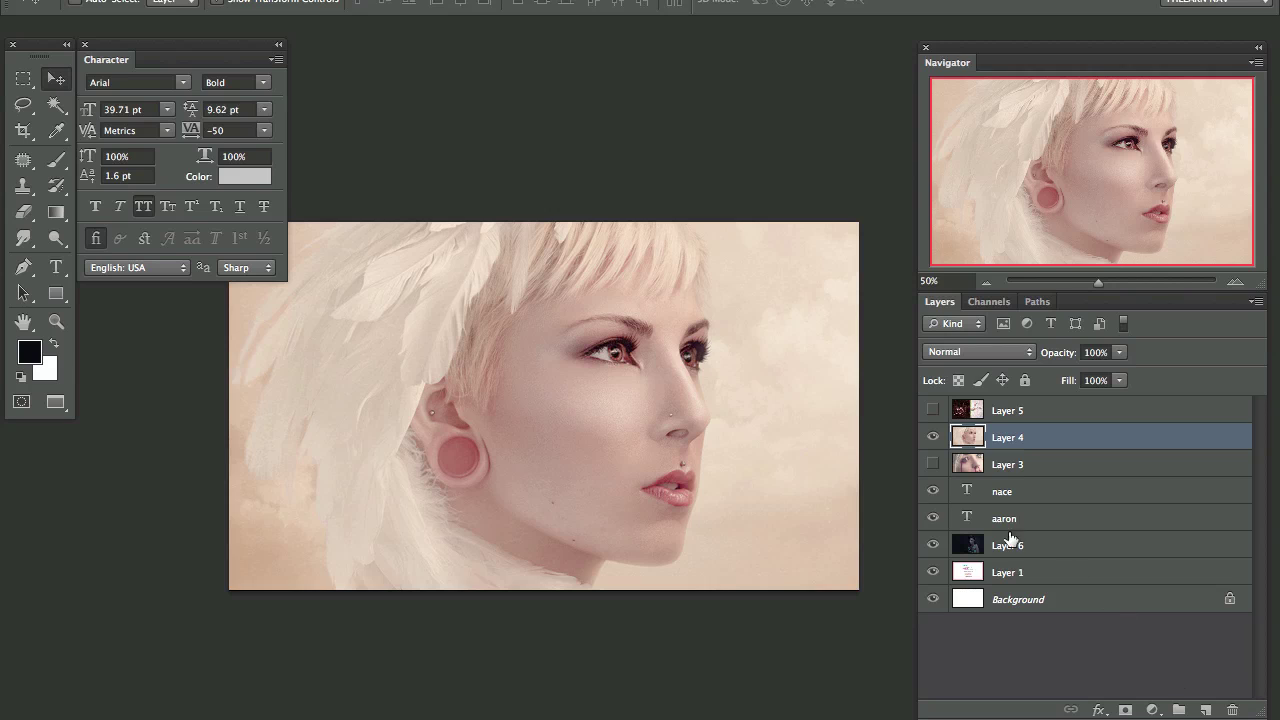
pyautogui.press('t')
pyautogui.moveTo(328, 398); pyautogui.dragTo(363, 420)
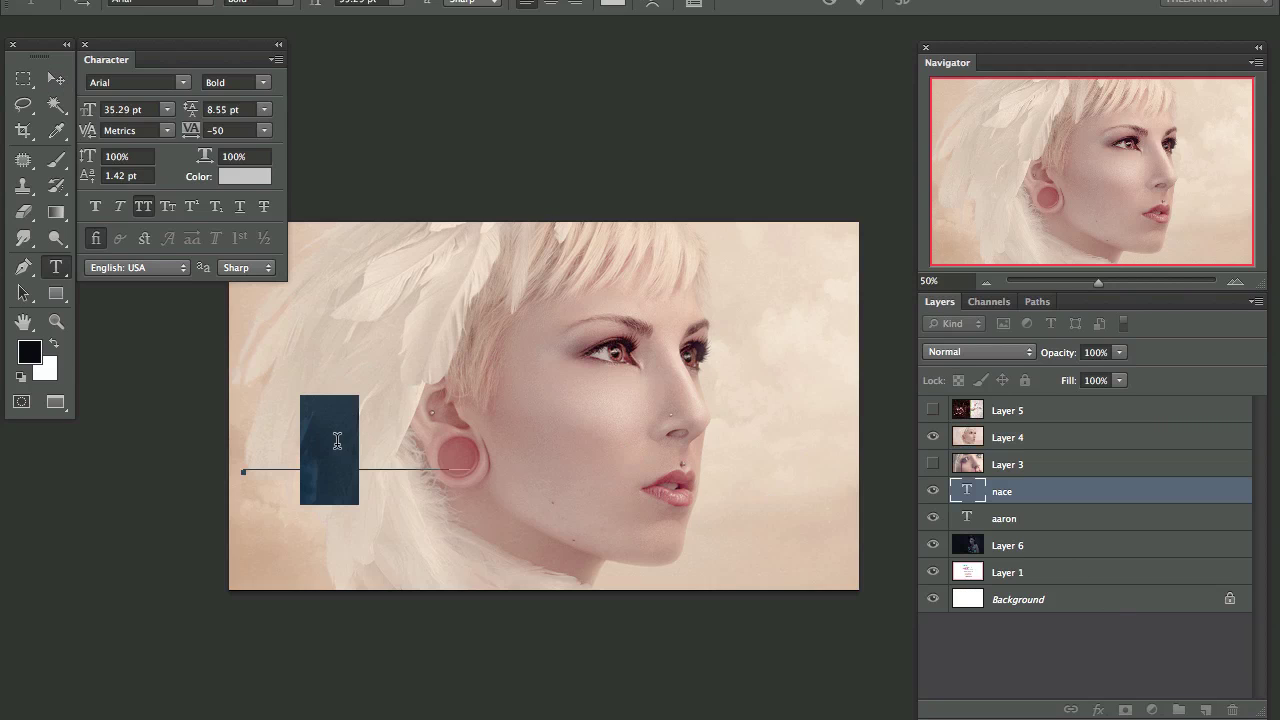
pyautogui.click(963, 490)
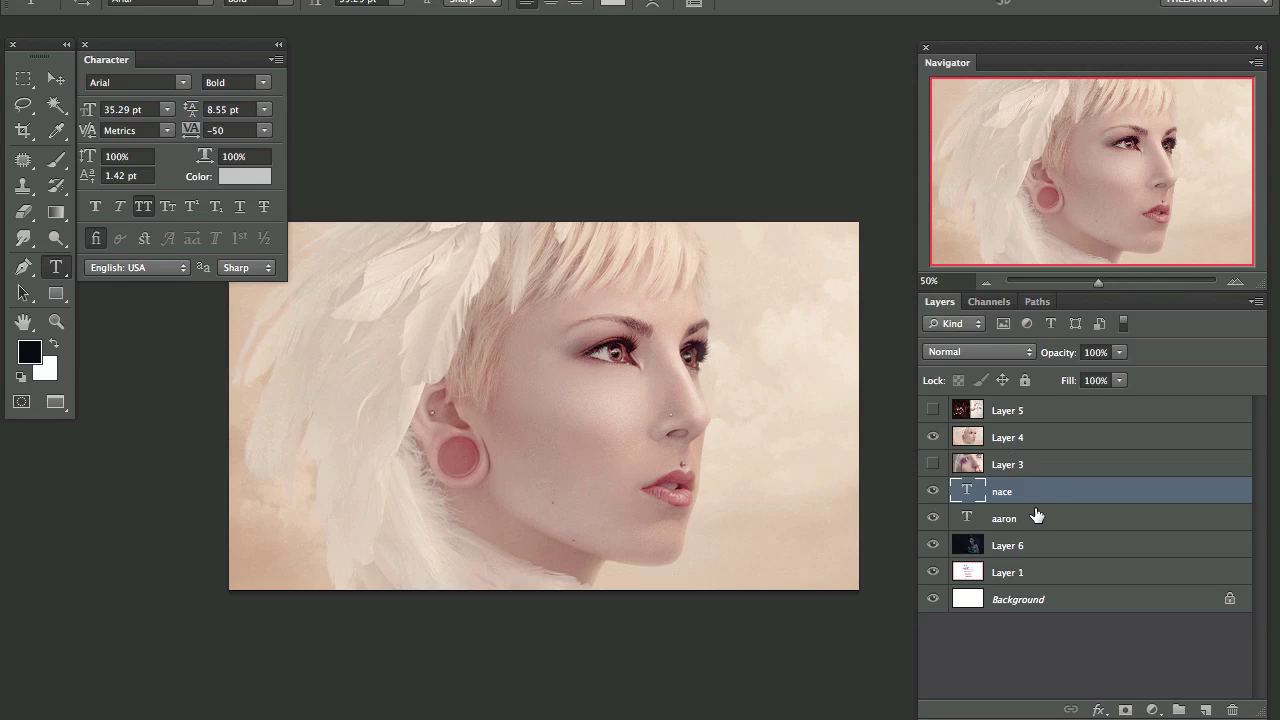
pyautogui.keyDown('shift'); pyautogui.click(1056, 527); pyautogui.keyUp('shift')
pyautogui.hotkey('ctrl', 'g')
# Step: Select Group 1 and start a new text layer on the feathered portrait
pyautogui.click(1038, 437)
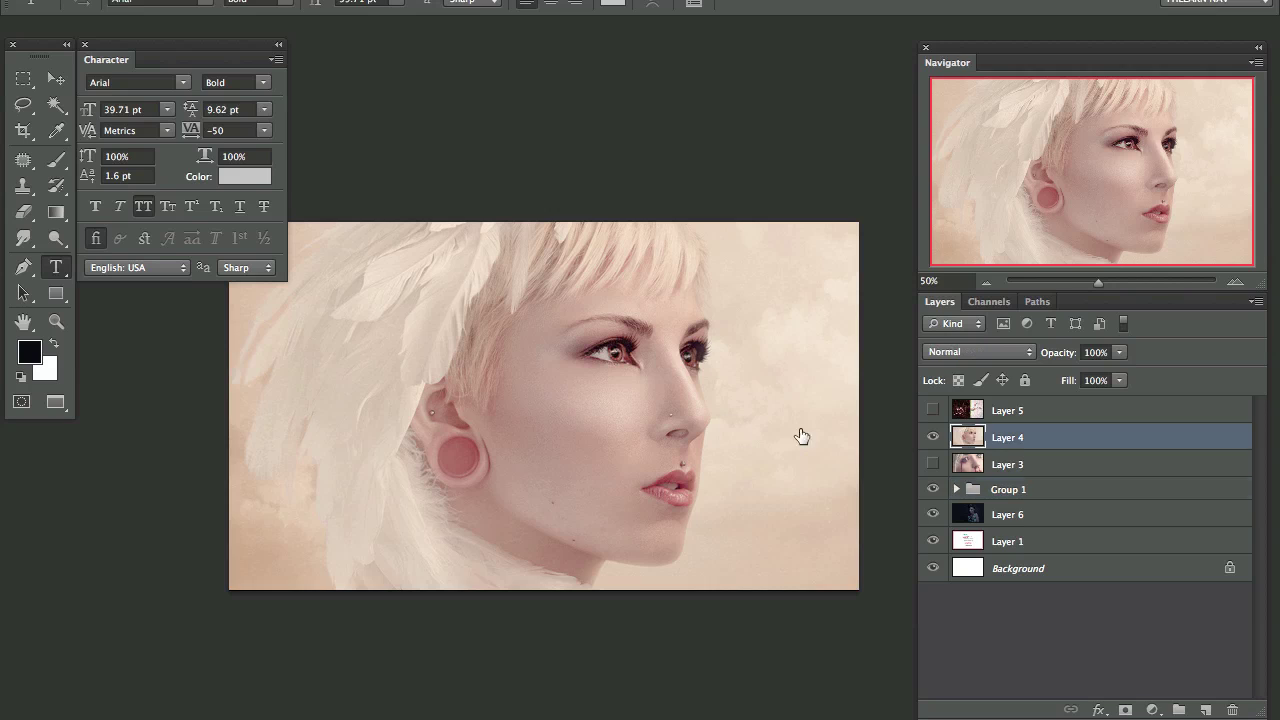
pyautogui.click(348, 346)
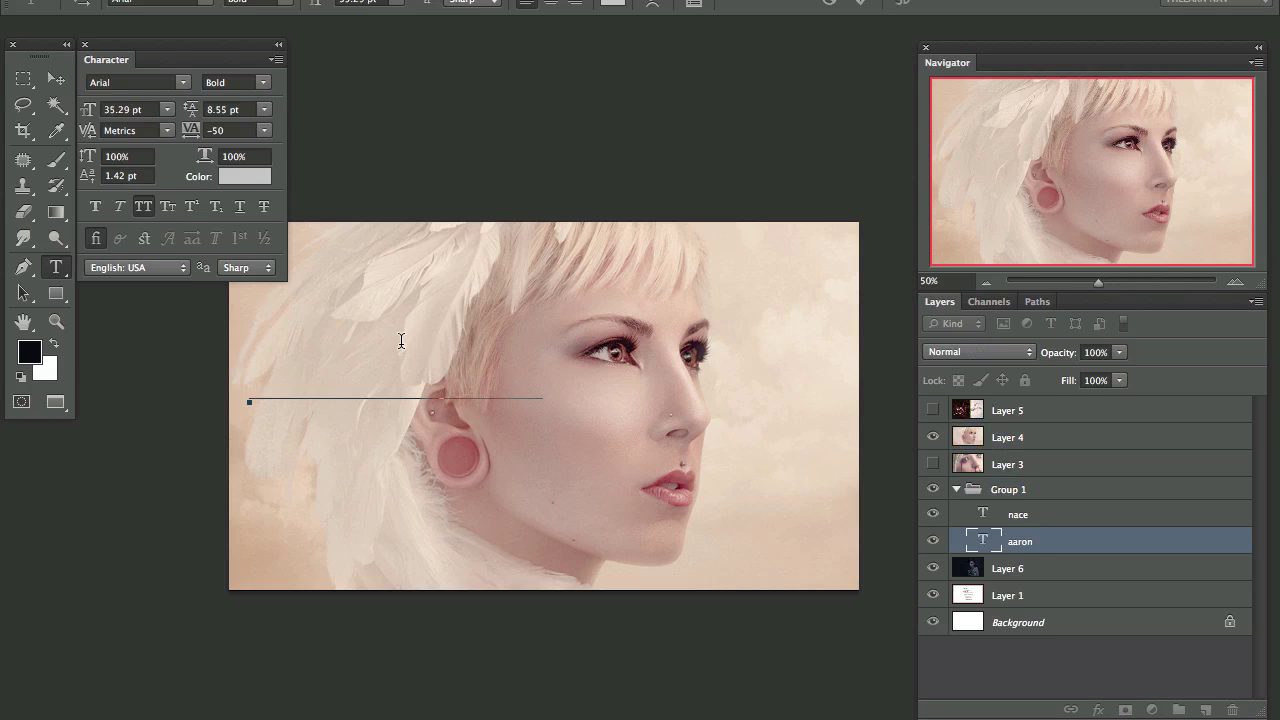
pyautogui.press('Escape')
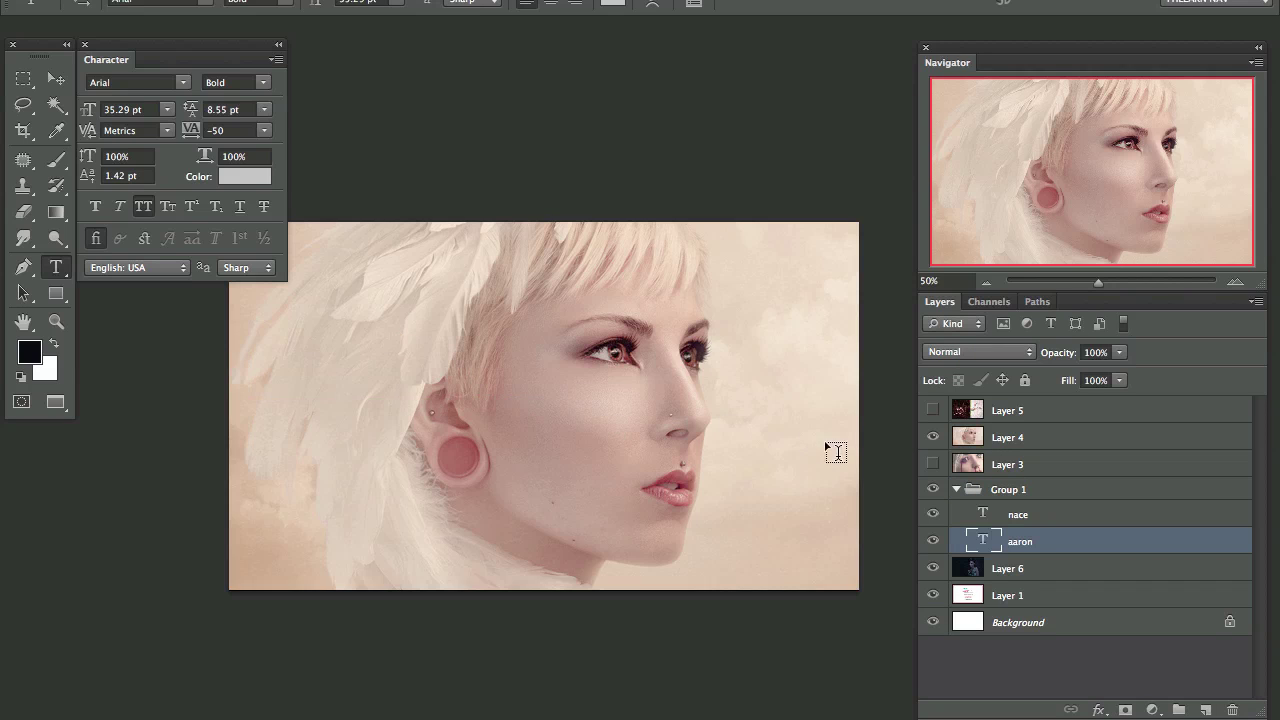
pyautogui.click(997, 490)
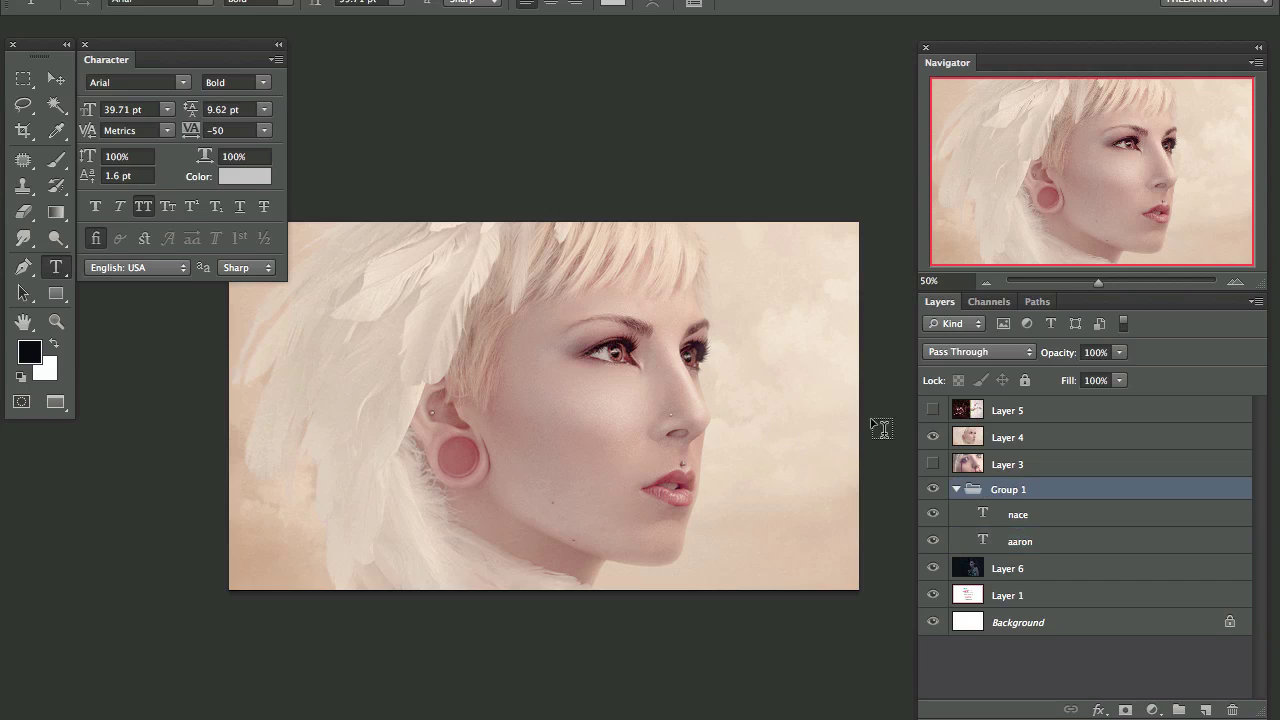
pyautogui.click(548, 272)
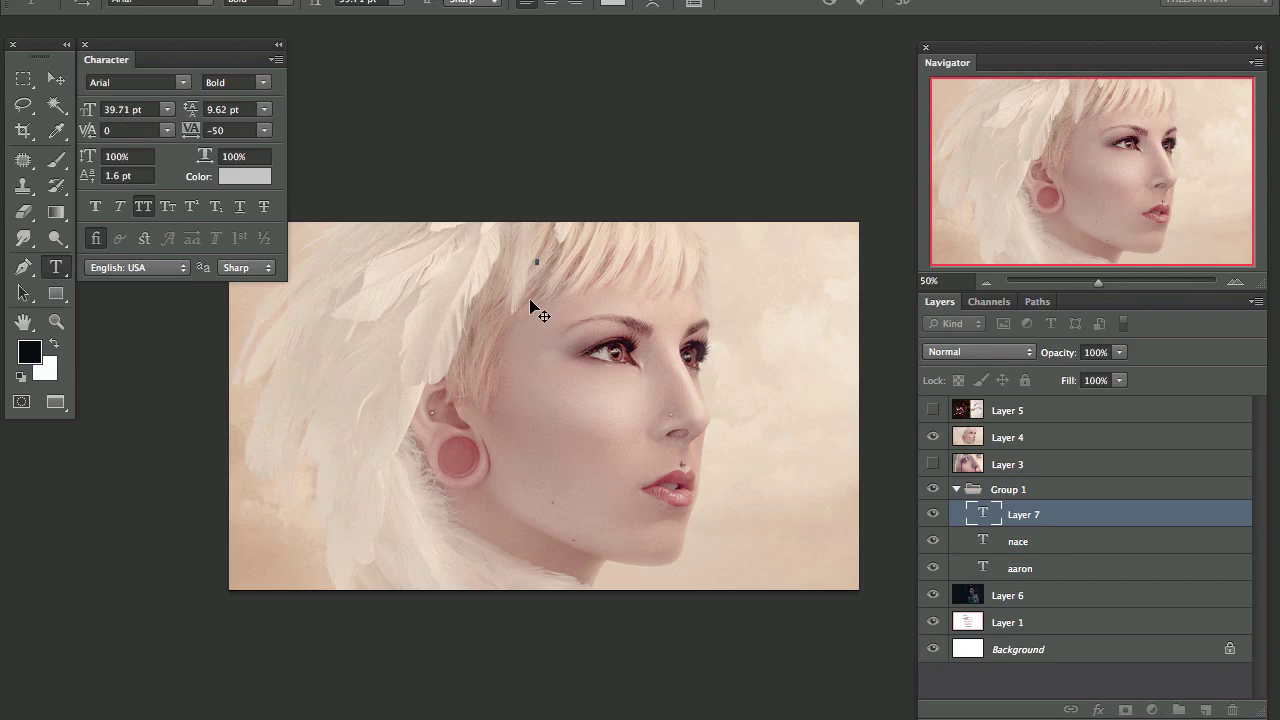
# Step: Type the name, move its layer above Layer 4, and place it across the portrait's upper half
pyautogui.write('TEXTER')
pyautogui.hotkey('ctrl', 'Return')
pyautogui.hotkey('ctrl', ']')
pyautogui.hotkey('ctrl', ']')
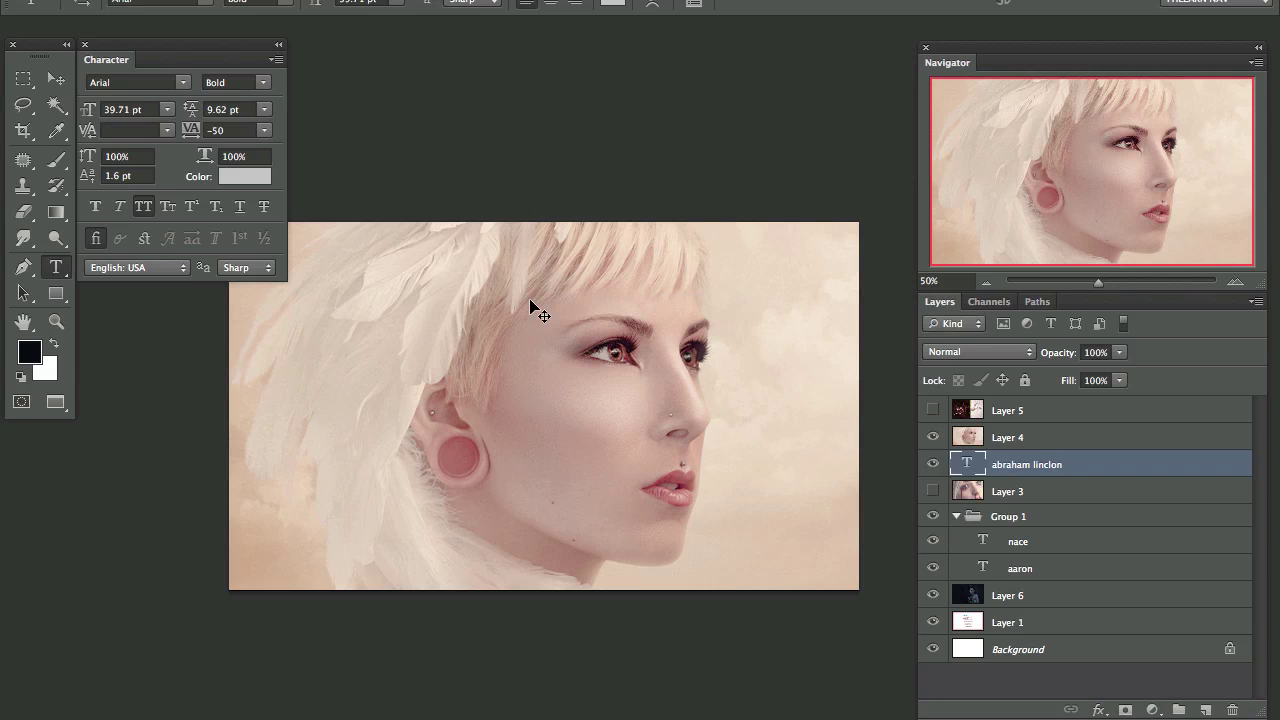
pyautogui.hotkey('ctrl', ']')
pyautogui.press('v')
pyautogui.moveTo(711, 264); pyautogui.dragTo(494, 354)
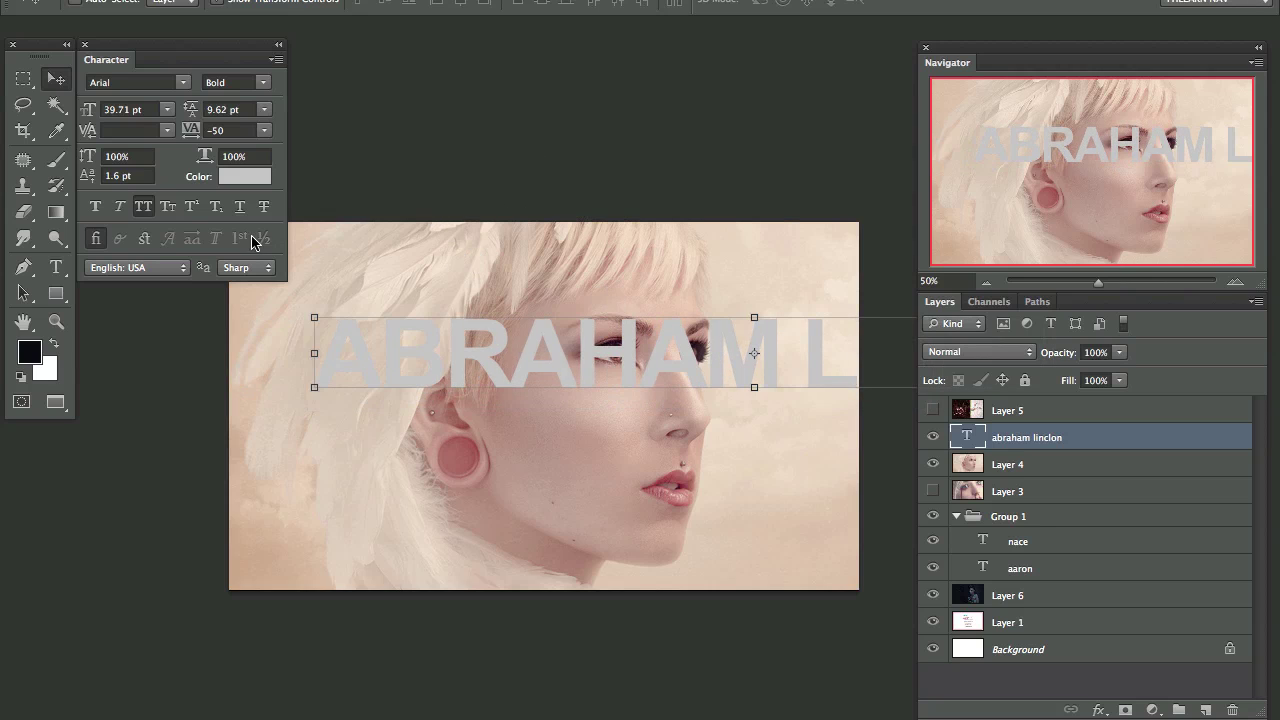
# Step: Set the name's text colour to dark grey 303030
pyautogui.click(244, 176)
pyautogui.click(331, 382)
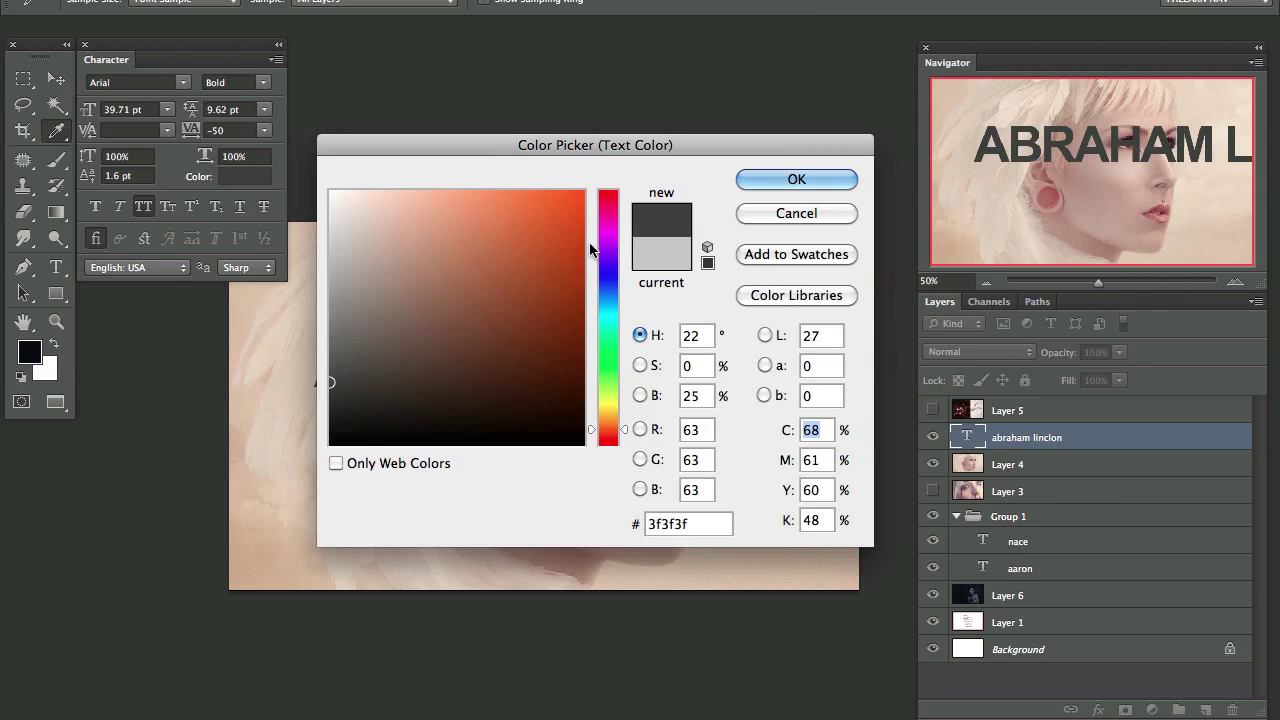
pyautogui.click(332, 397)
pyautogui.click(793, 179)
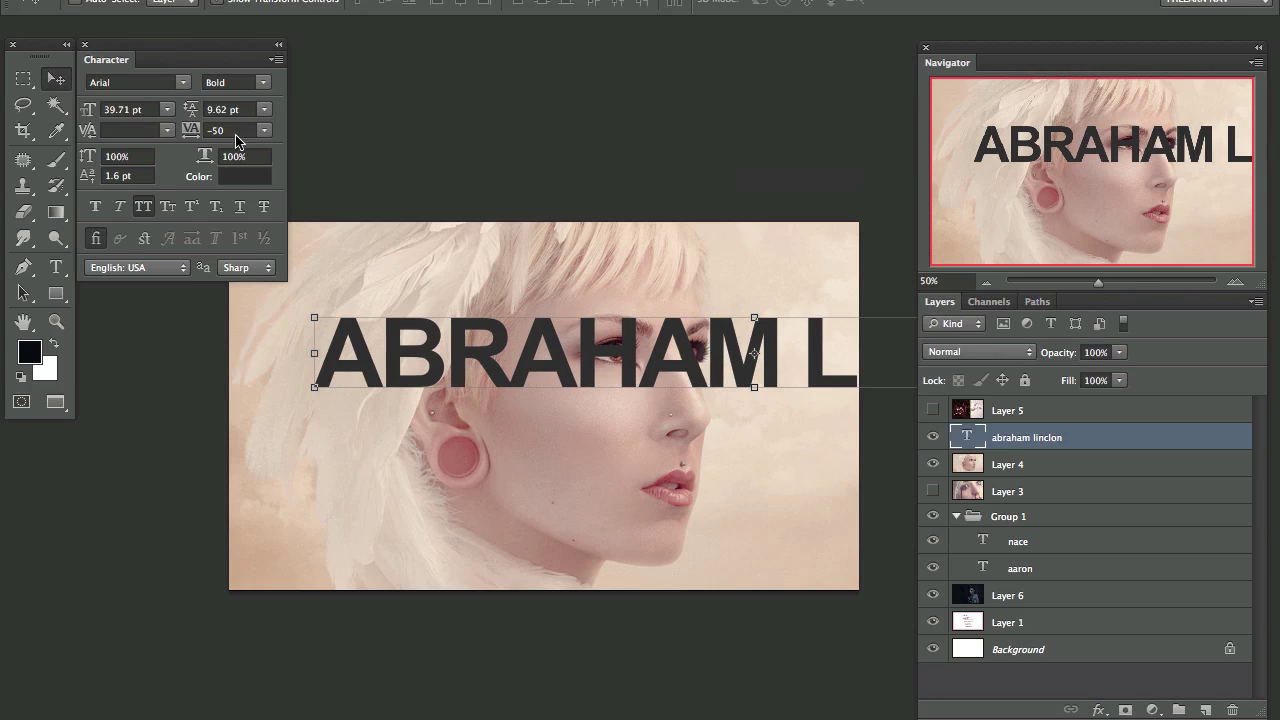
pyautogui.click(181, 78)
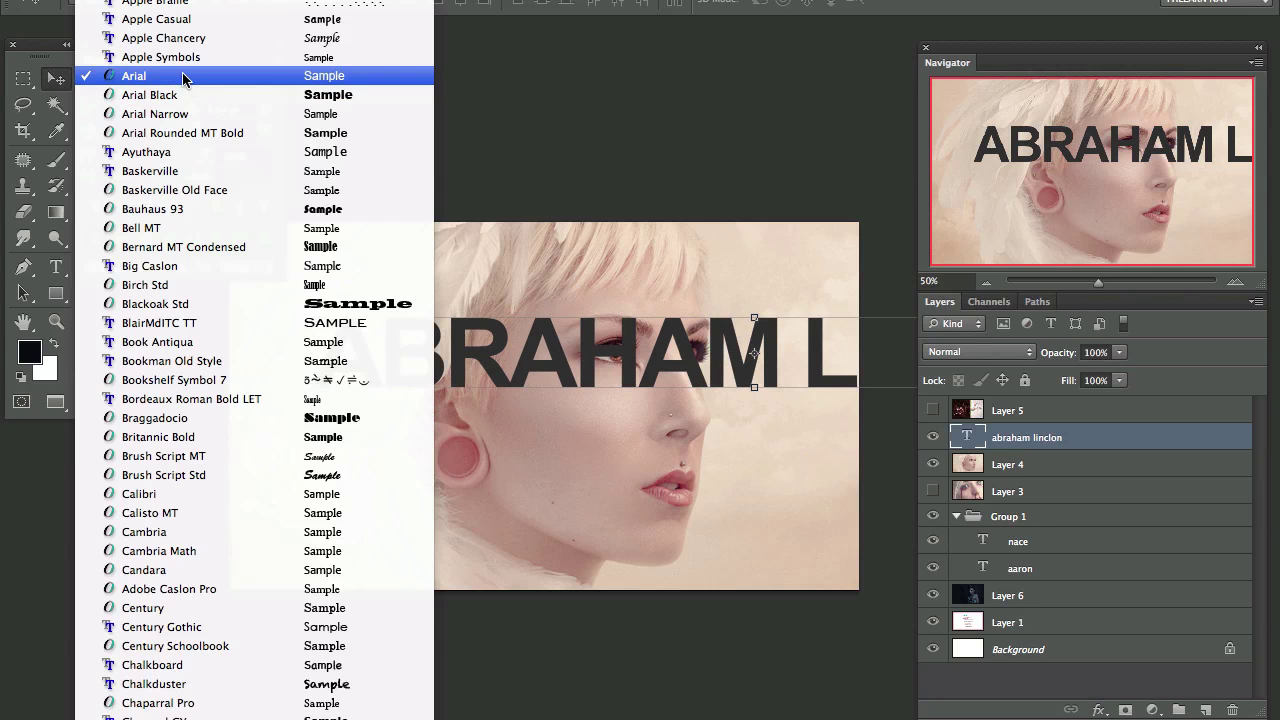
# Step: Apply Apple Symbols, then preview the name in fonts from Big Caslon through Zapfino
pyautogui.click(187, 60)
pyautogui.click(168, 78)
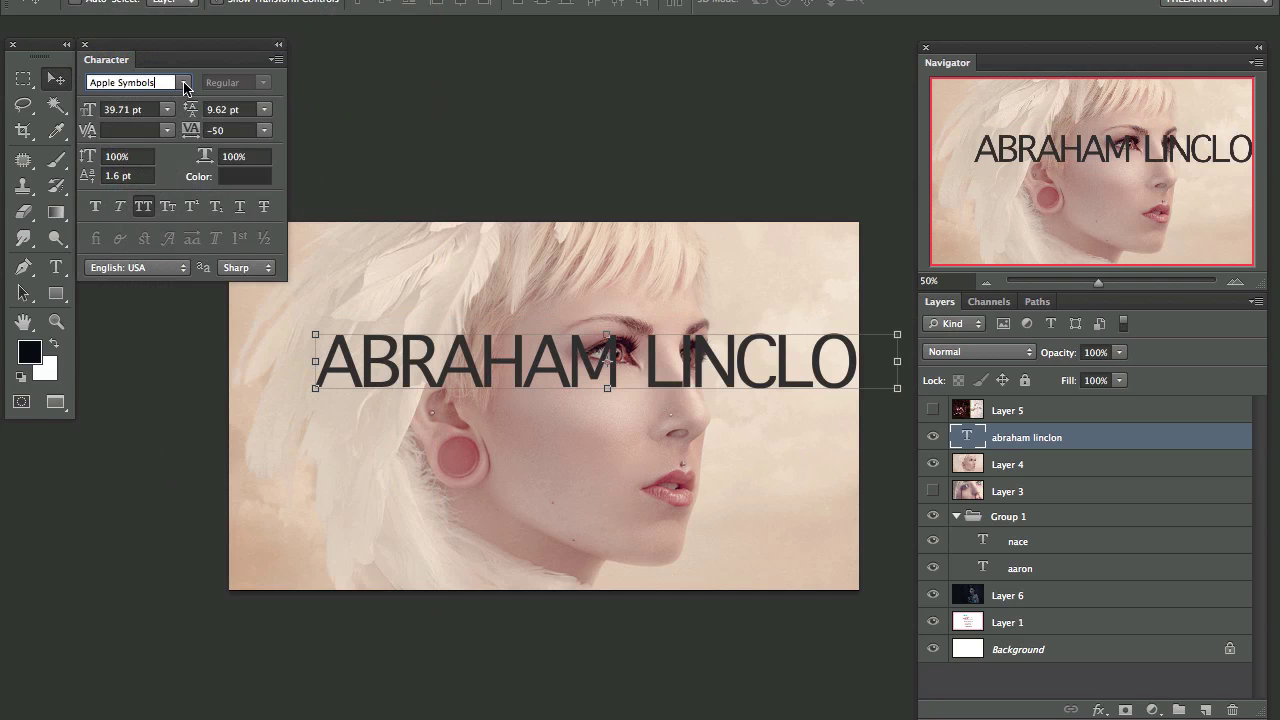
pyautogui.press('Down')
pyautogui.press('Down')
pyautogui.press('Down')
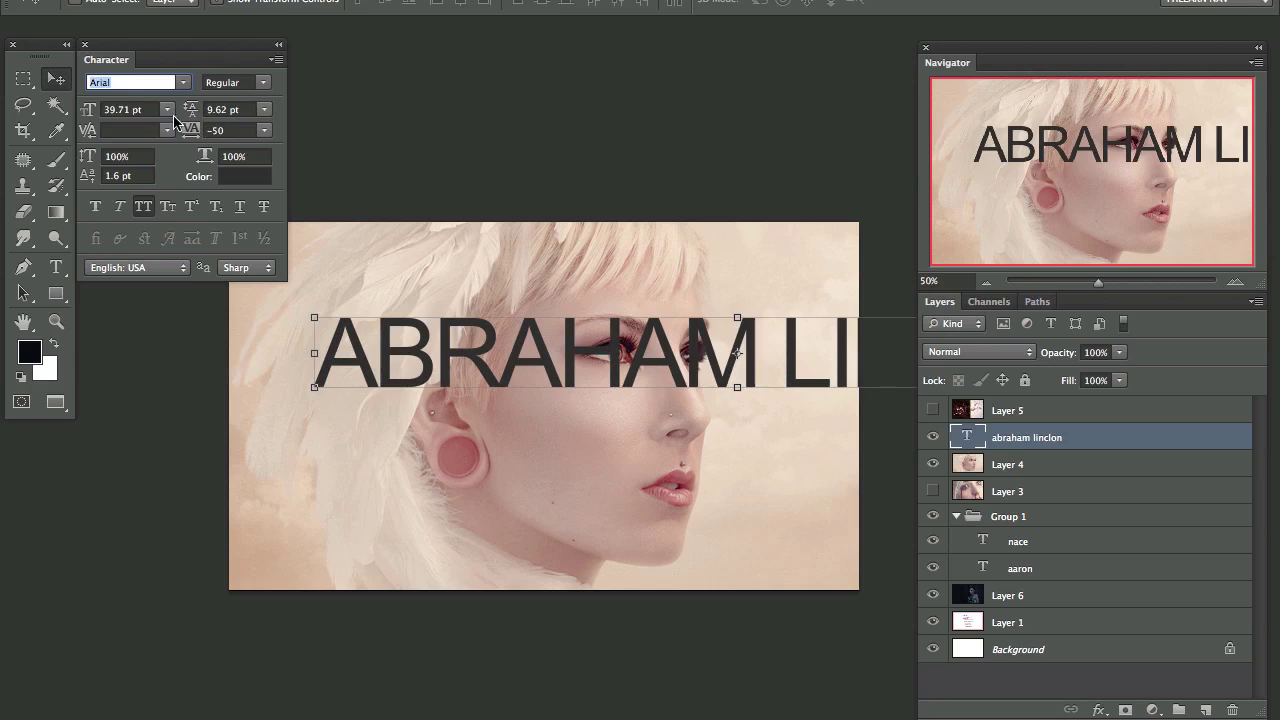
pyautogui.press('Down')
pyautogui.press('Down')
pyautogui.press('Down')
pyautogui.press('Down')
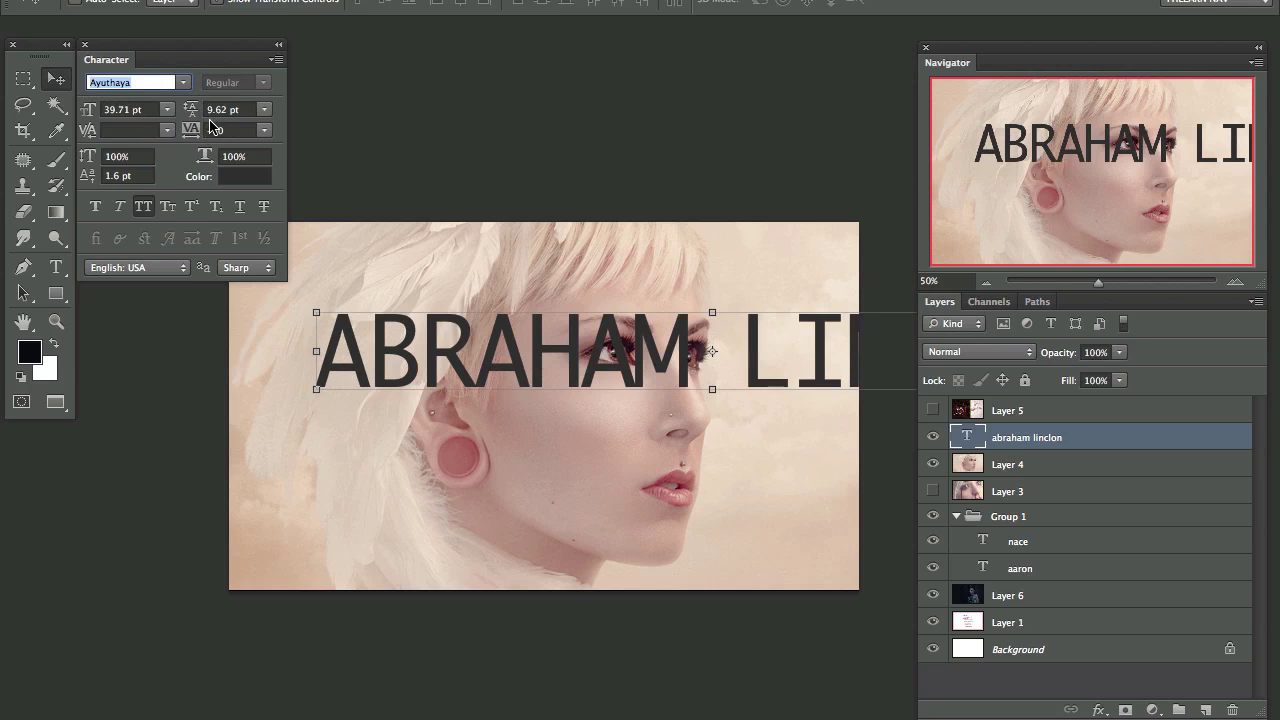
pyautogui.press('Down')
pyautogui.press('Down')
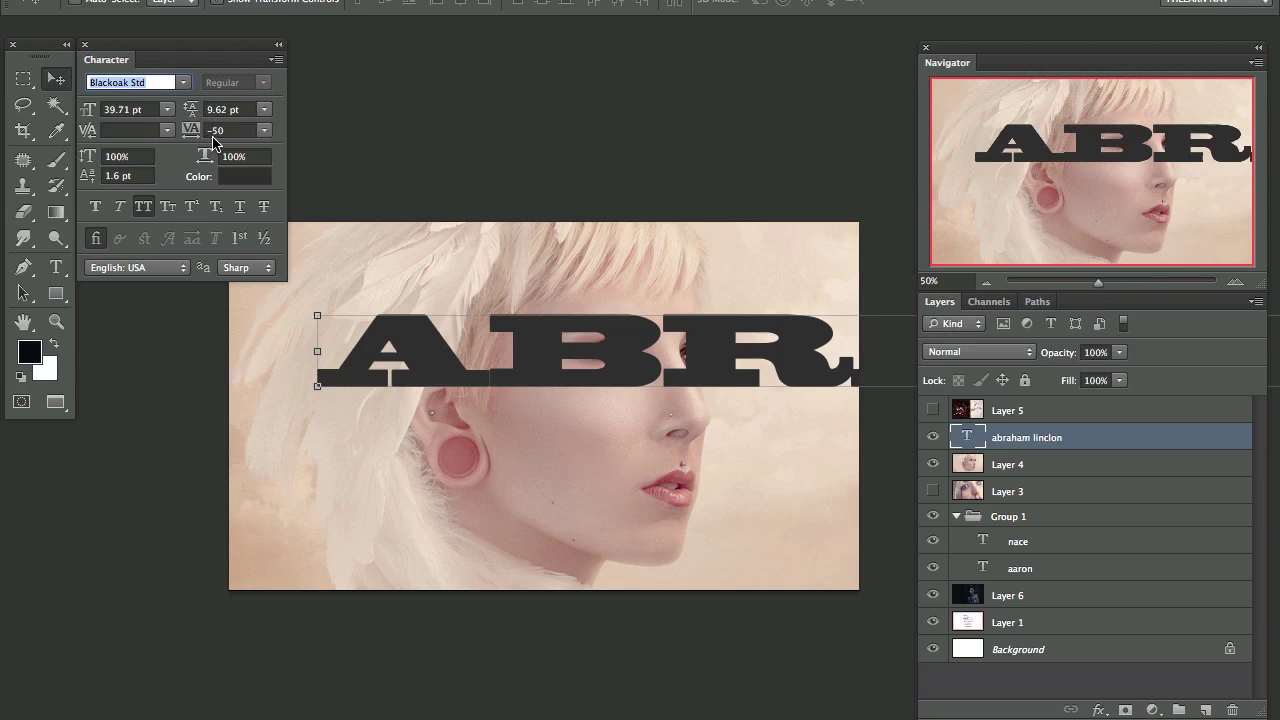
pyautogui.press('Down')
pyautogui.press('Down')
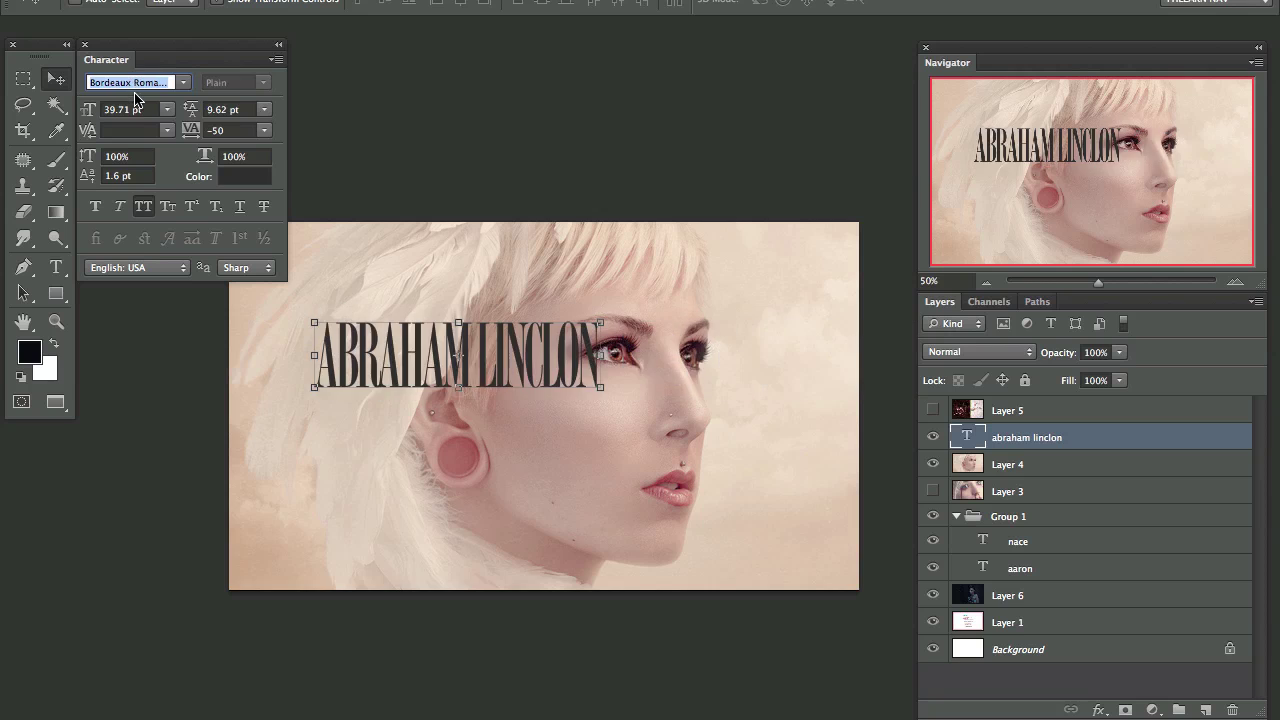
pyautogui.press('Down')
pyautogui.press('Down')
pyautogui.press('Down')
pyautogui.press('Down')
pyautogui.press('Down')
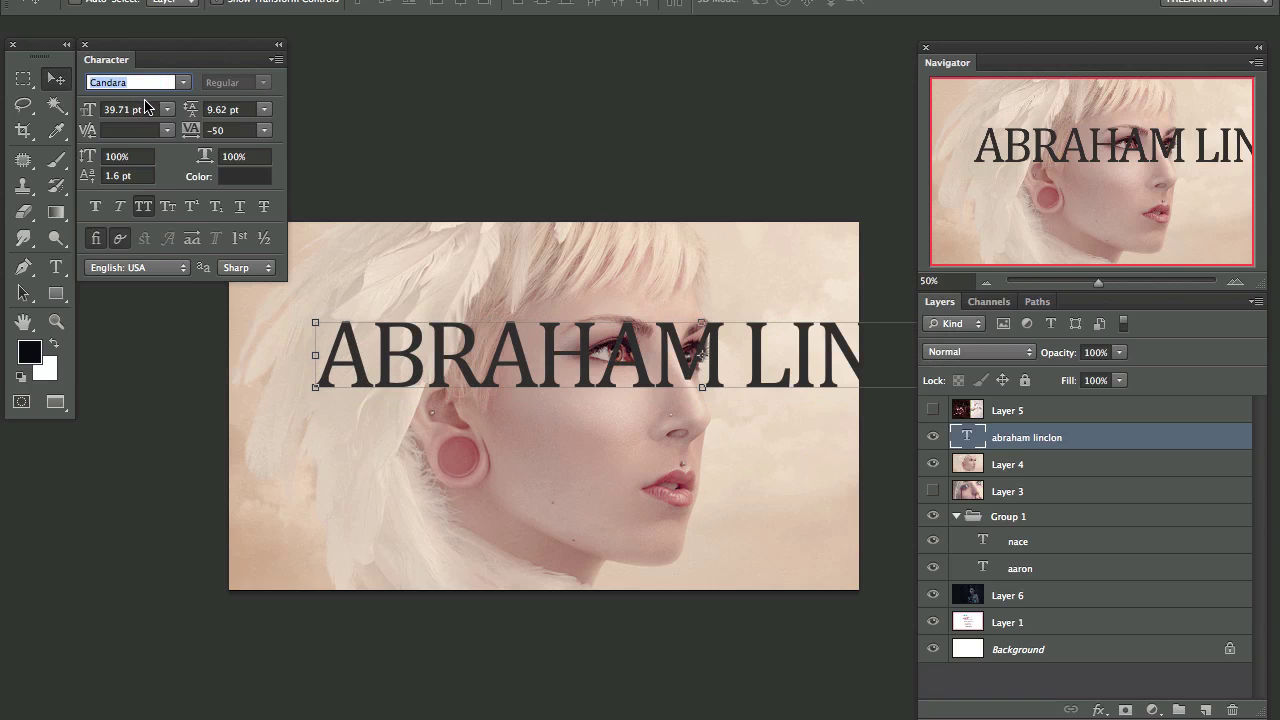
pyautogui.press('Down')
pyautogui.press('Down')
pyautogui.press('Down')
pyautogui.press('Down')
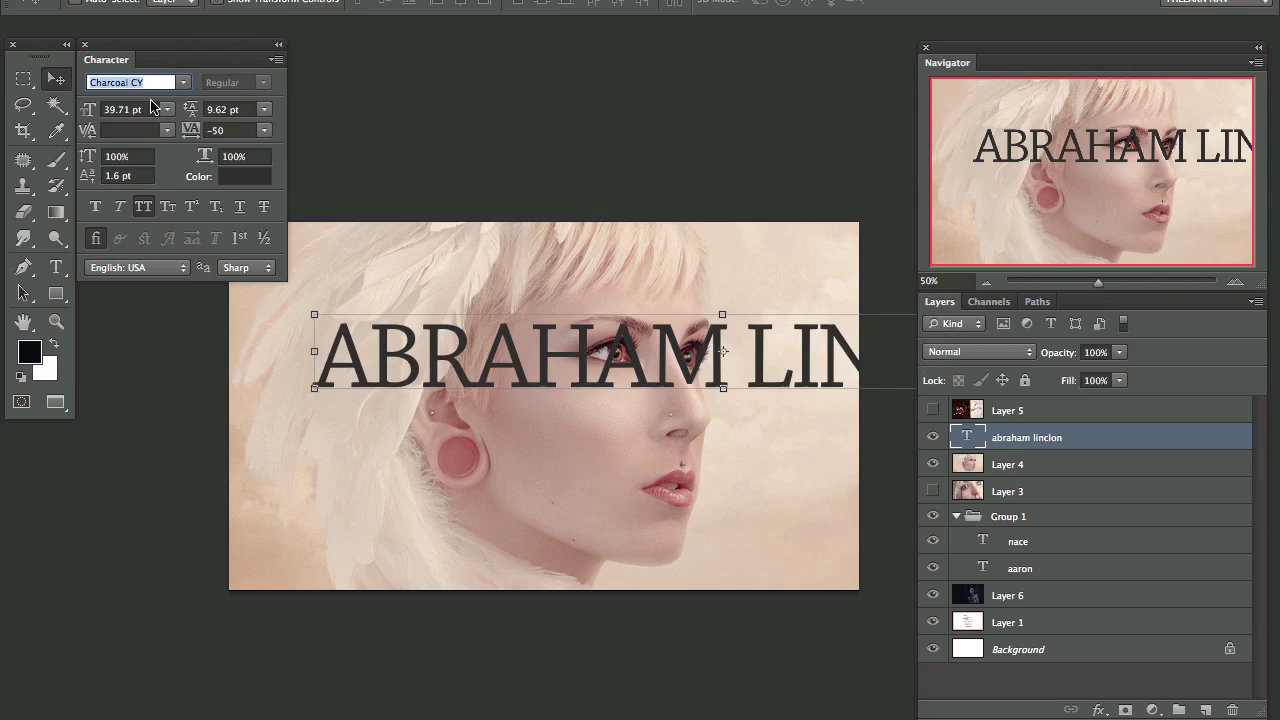
pyautogui.press('Down')
pyautogui.press('Down')
pyautogui.press('Down')
pyautogui.press('Down')
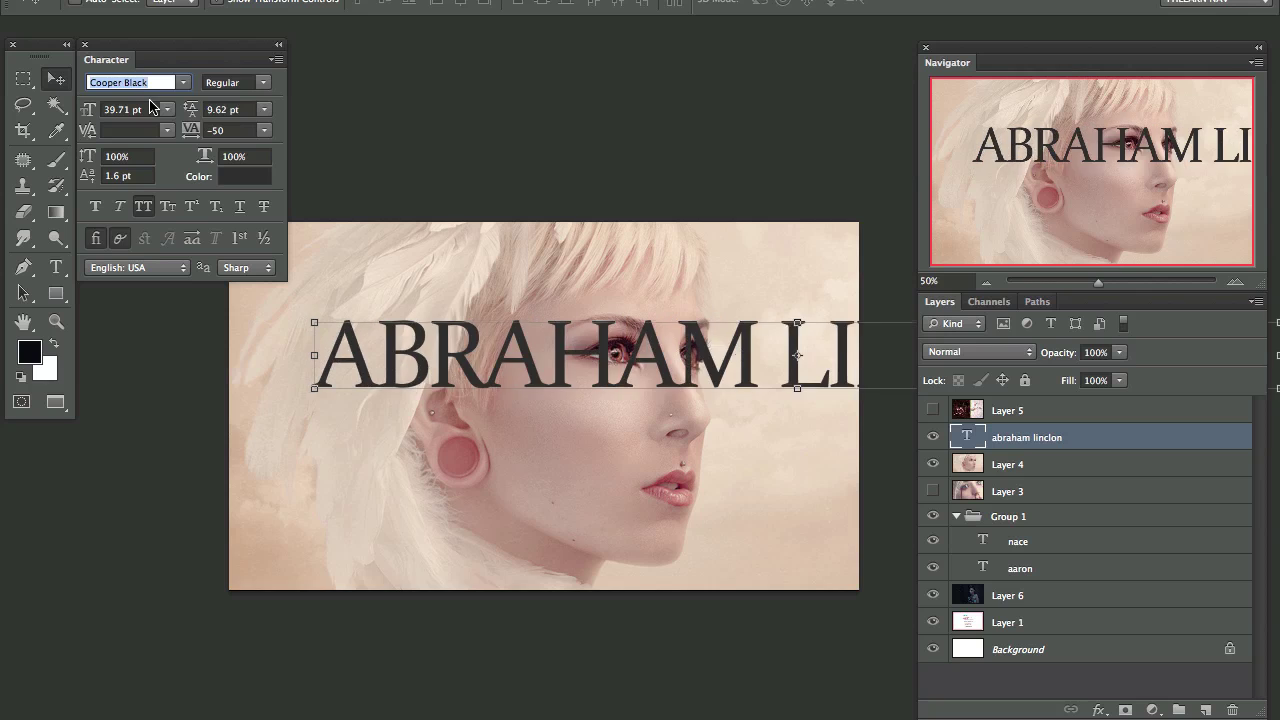
pyautogui.press('Down')
pyautogui.press('Down')
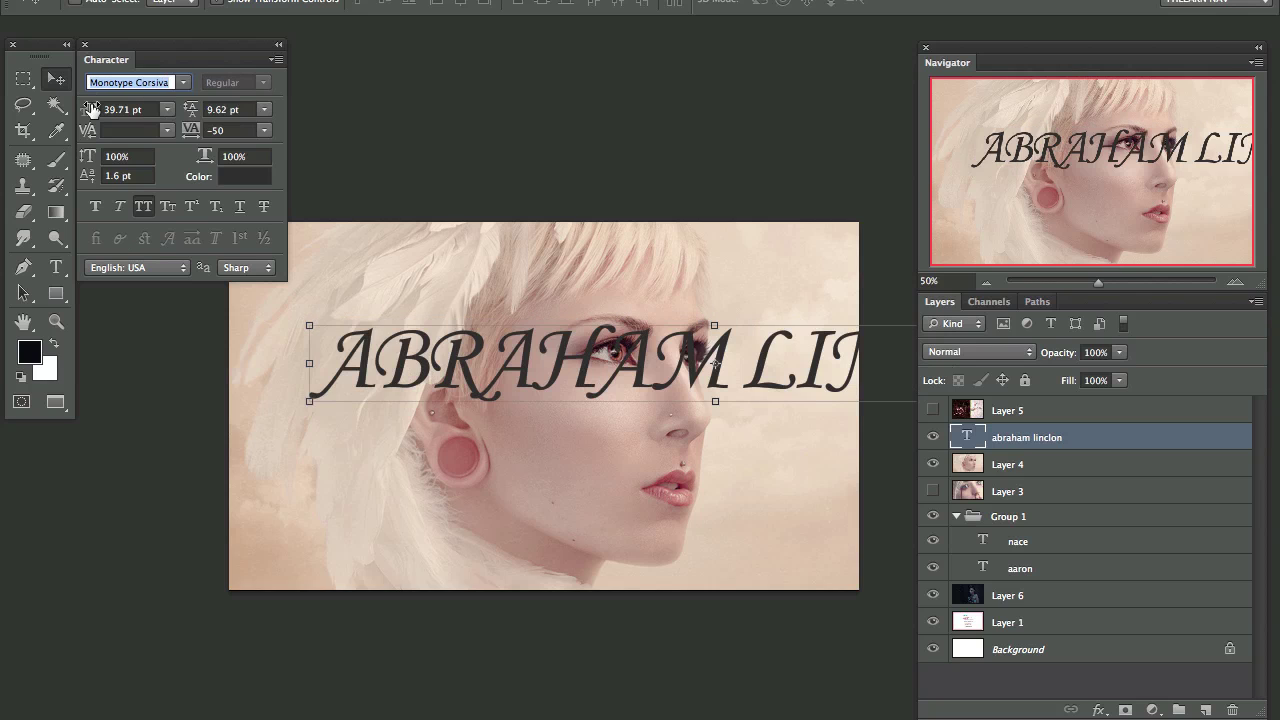
pyautogui.press('Up')
pyautogui.press('Down')
pyautogui.press('Down')
pyautogui.press('Down')
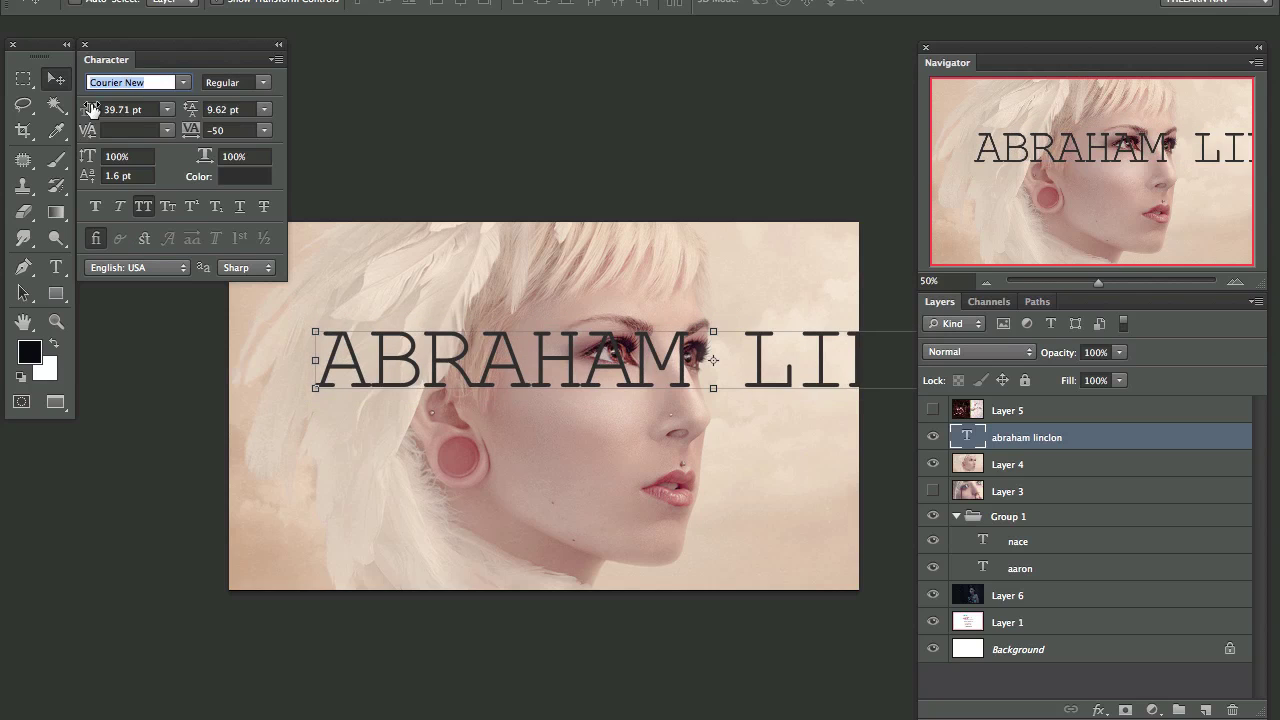
pyautogui.press('Down')
pyautogui.press('Down')
pyautogui.press('Down')
pyautogui.press('Down')
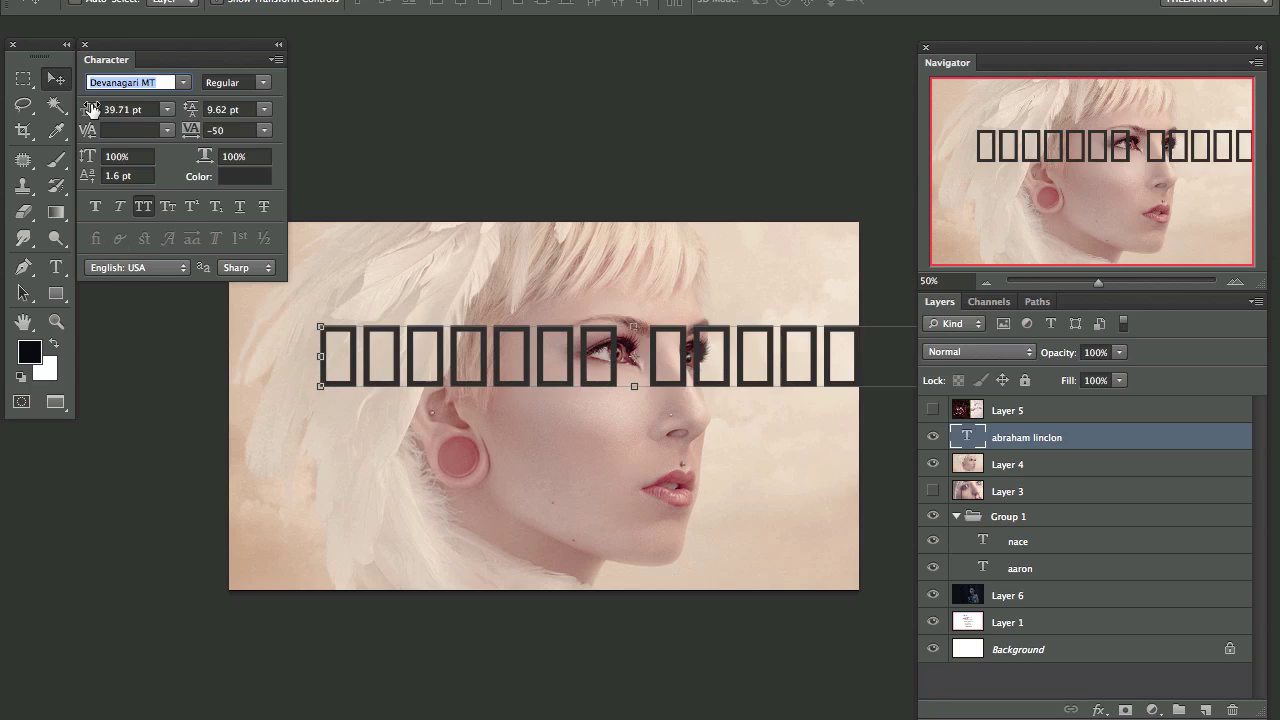
pyautogui.press('Down')
pyautogui.press('Down')
pyautogui.press('Down')
pyautogui.press('Down')
pyautogui.press('Down')
pyautogui.press('Down')
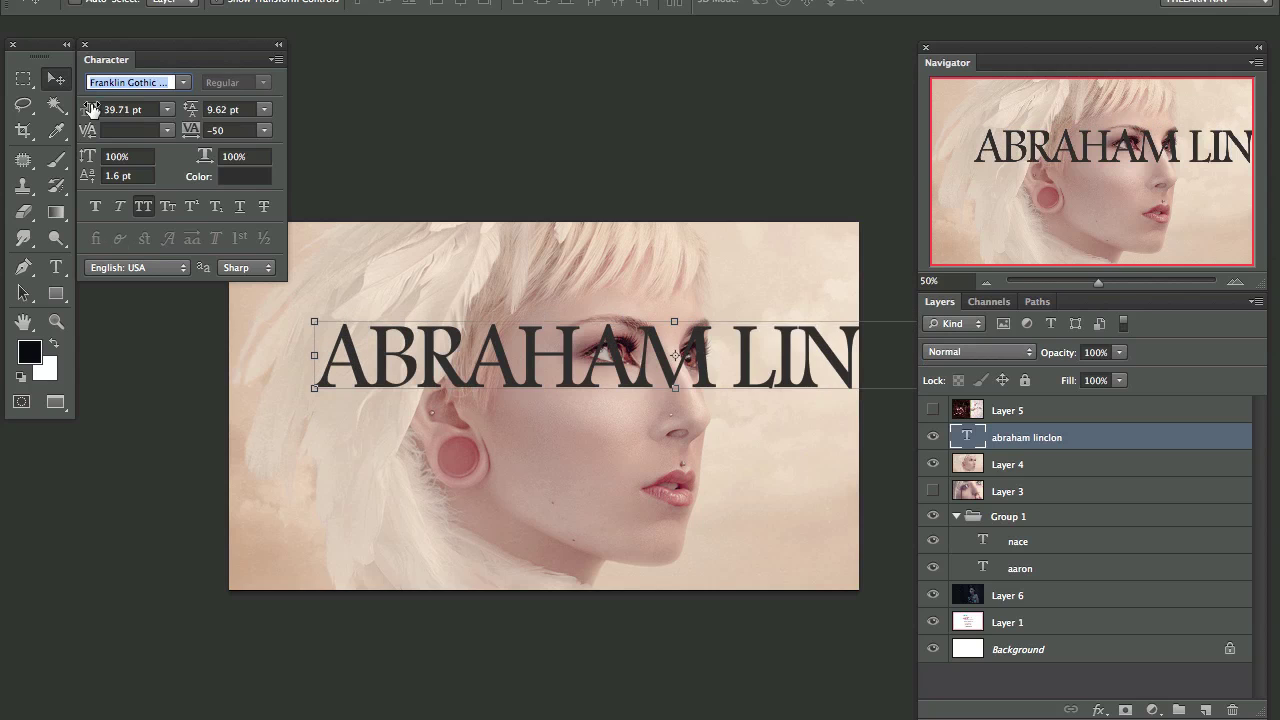
pyautogui.press('Up')
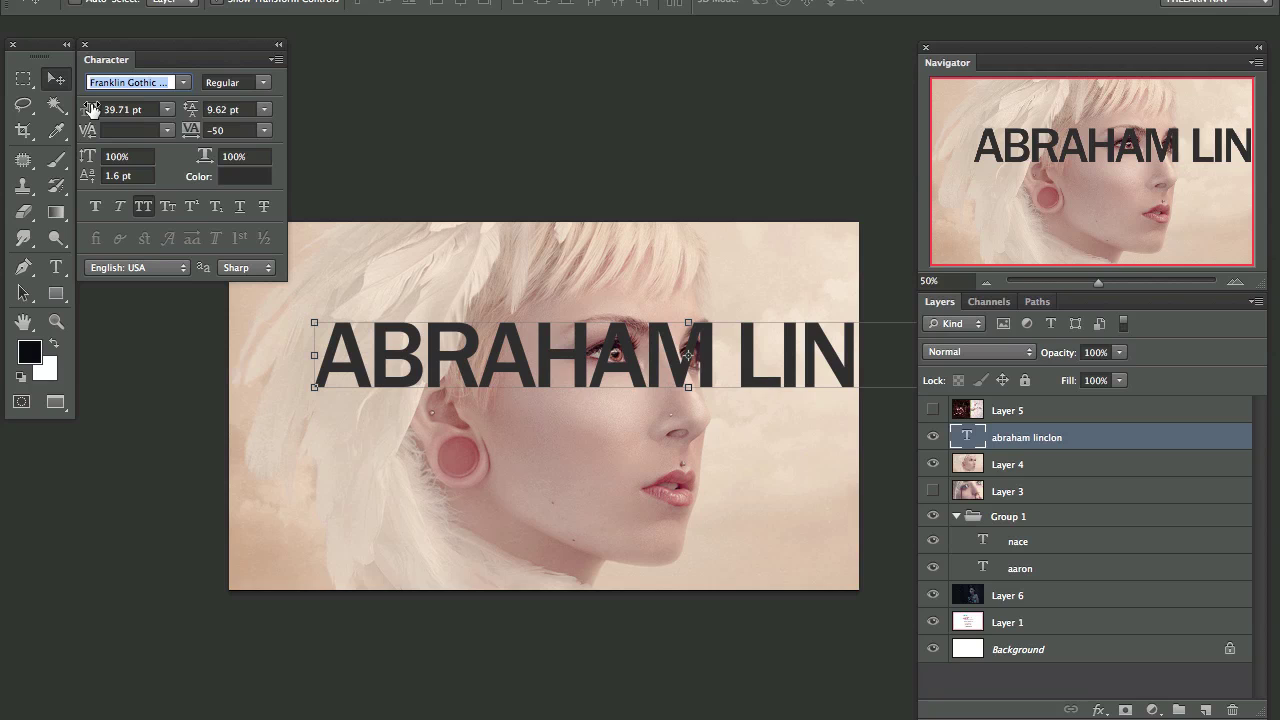
pyautogui.press('Down')
pyautogui.press('Down')
pyautogui.press('Down')
pyautogui.press('Down')
pyautogui.press('Down')
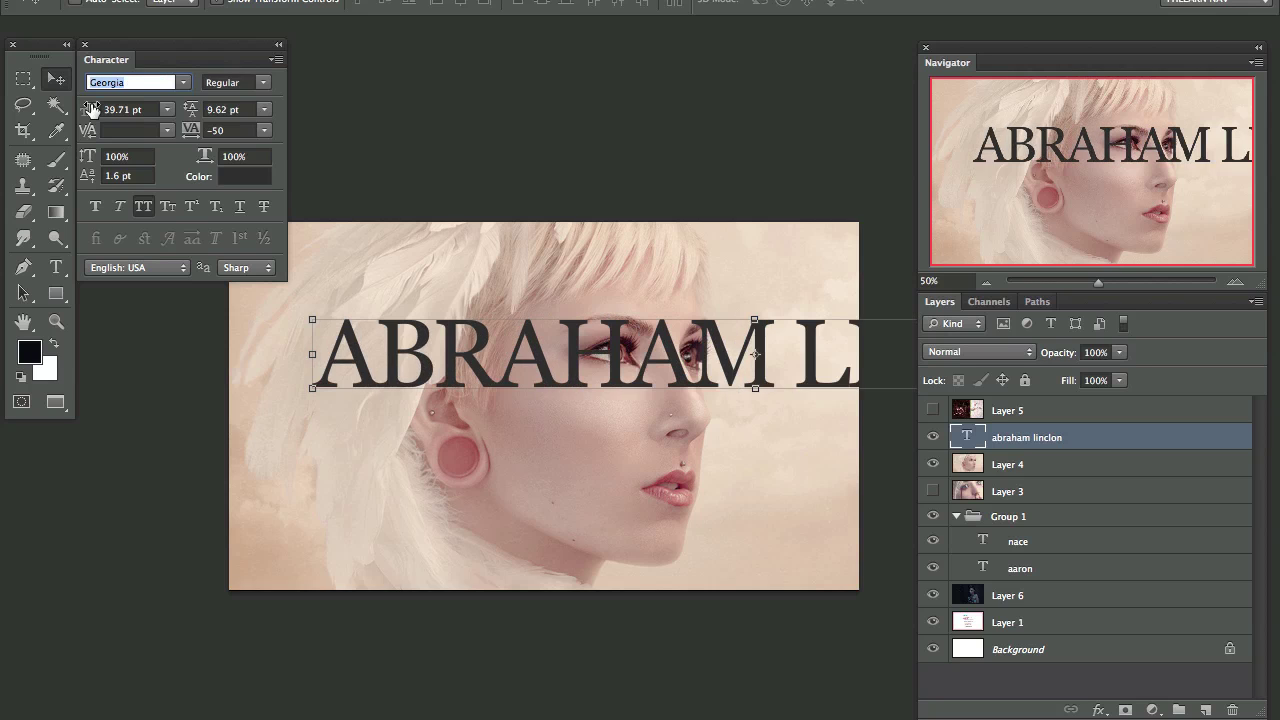
pyautogui.press('Down')
pyautogui.press('Down')
pyautogui.press('Down')
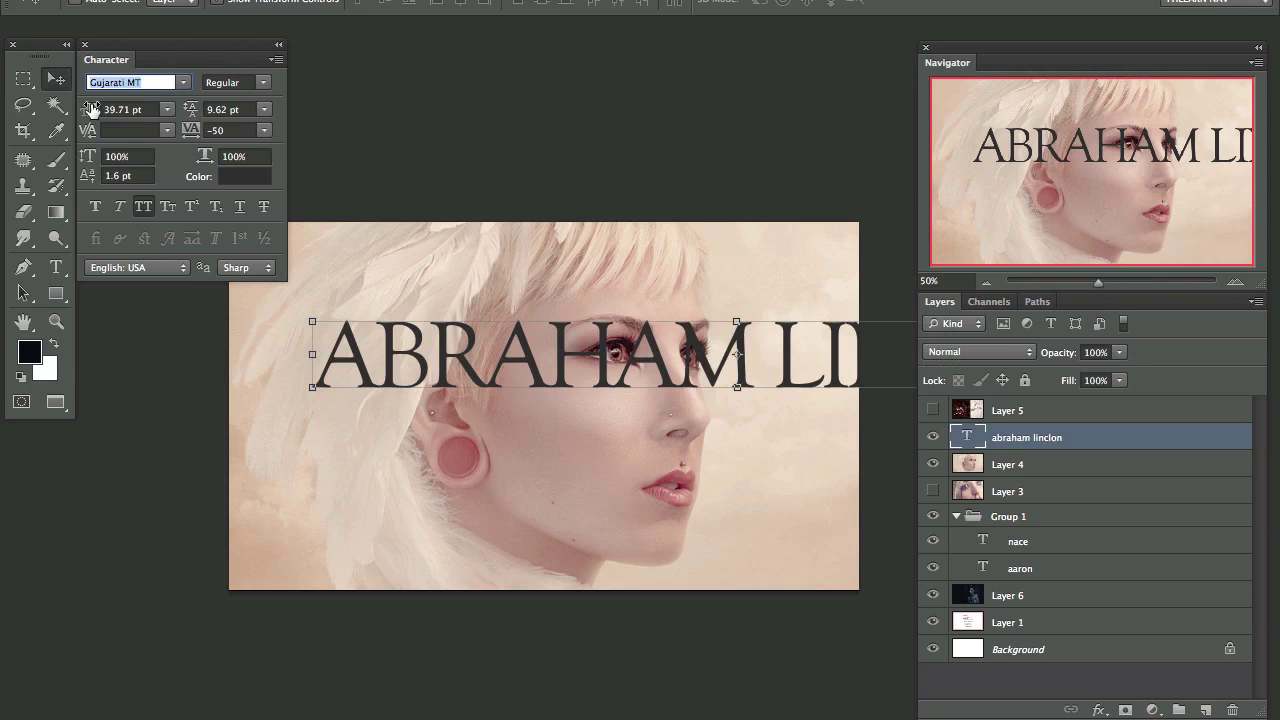
pyautogui.press('Down')
pyautogui.press('Down')
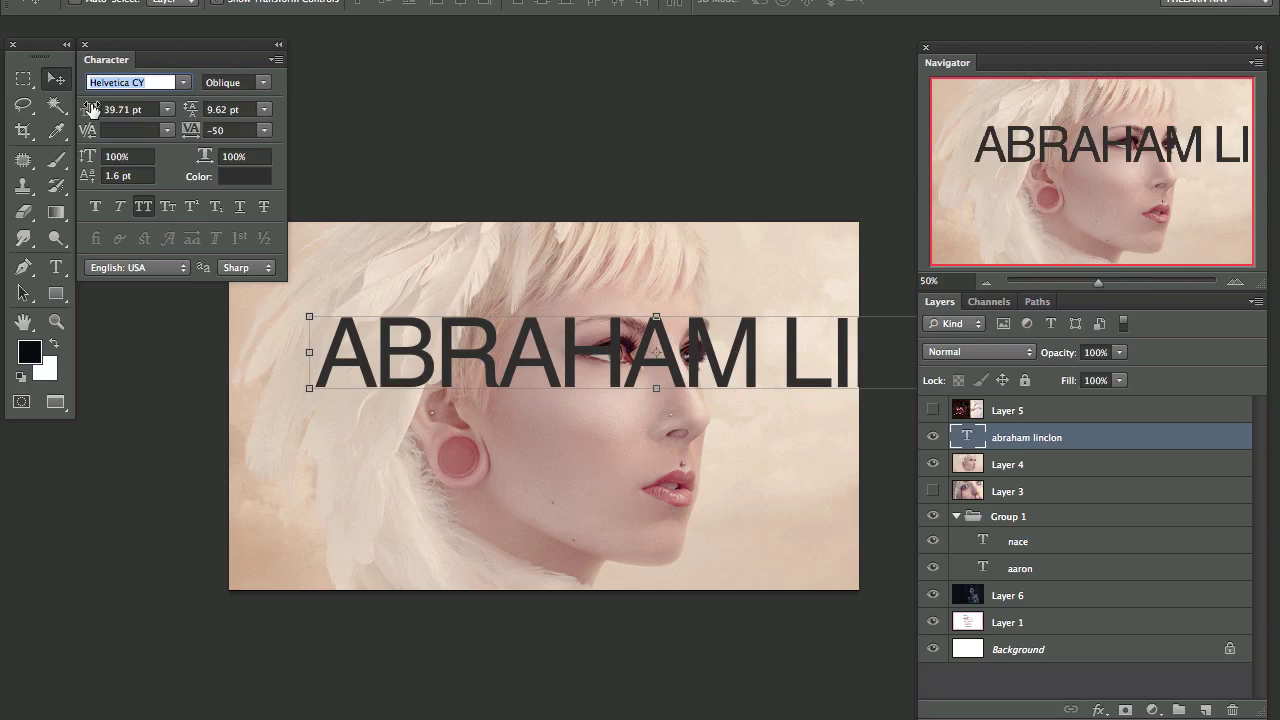
pyautogui.press('Down')
pyautogui.press('Down')
pyautogui.press('Down')
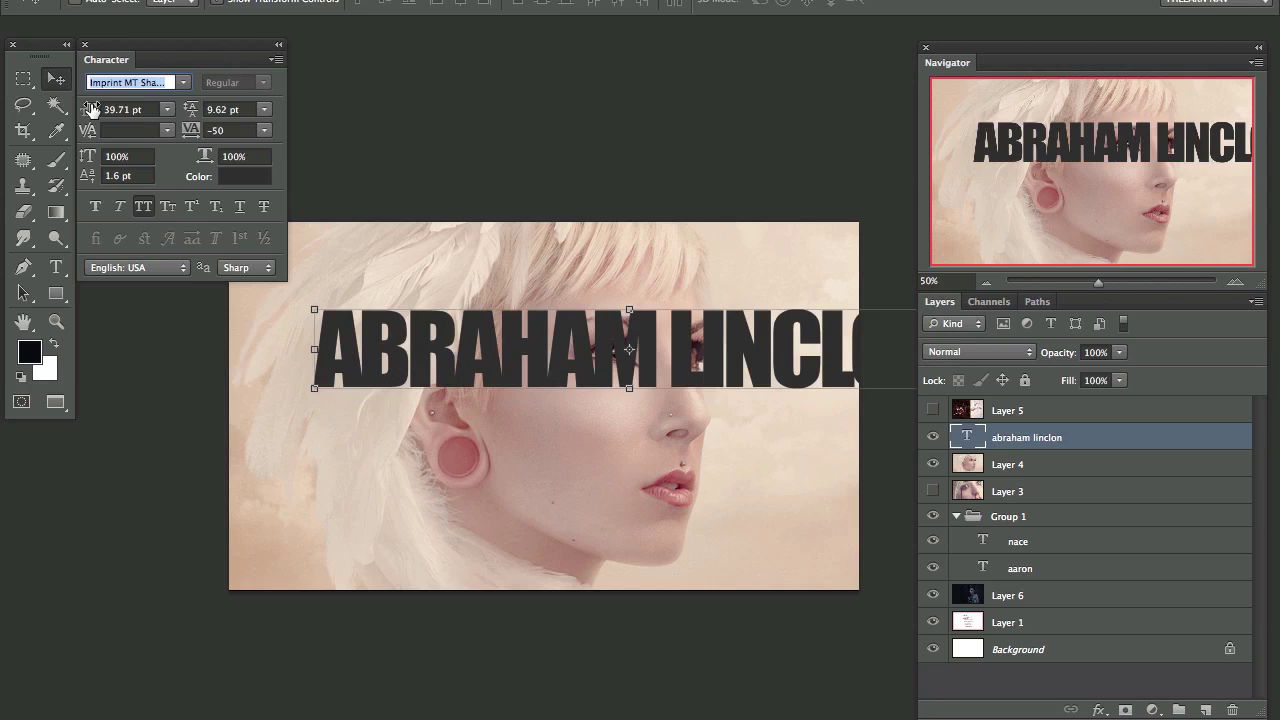
pyautogui.press('Down')
pyautogui.press('Down')
pyautogui.press('Down')
pyautogui.press('Down')
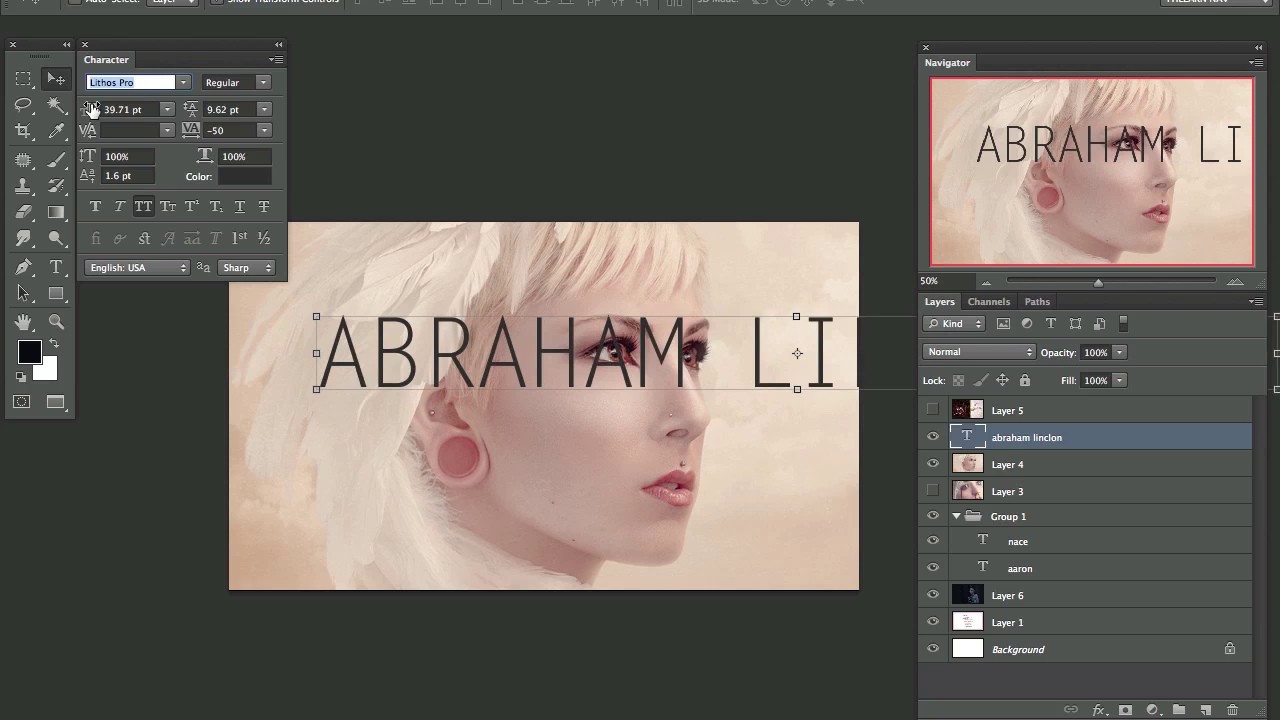
pyautogui.press('Down')
pyautogui.press('Down')
pyautogui.press('Down')
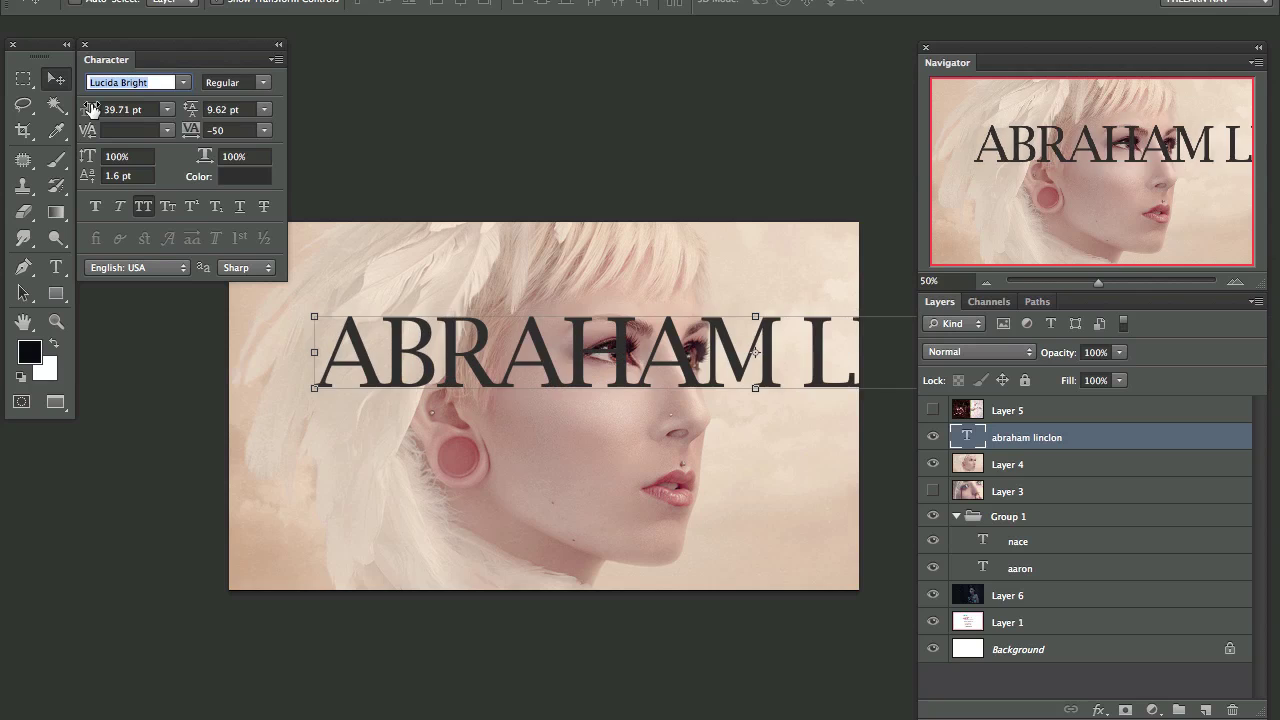
pyautogui.press('Down')
pyautogui.press('Down')
pyautogui.press('Down')
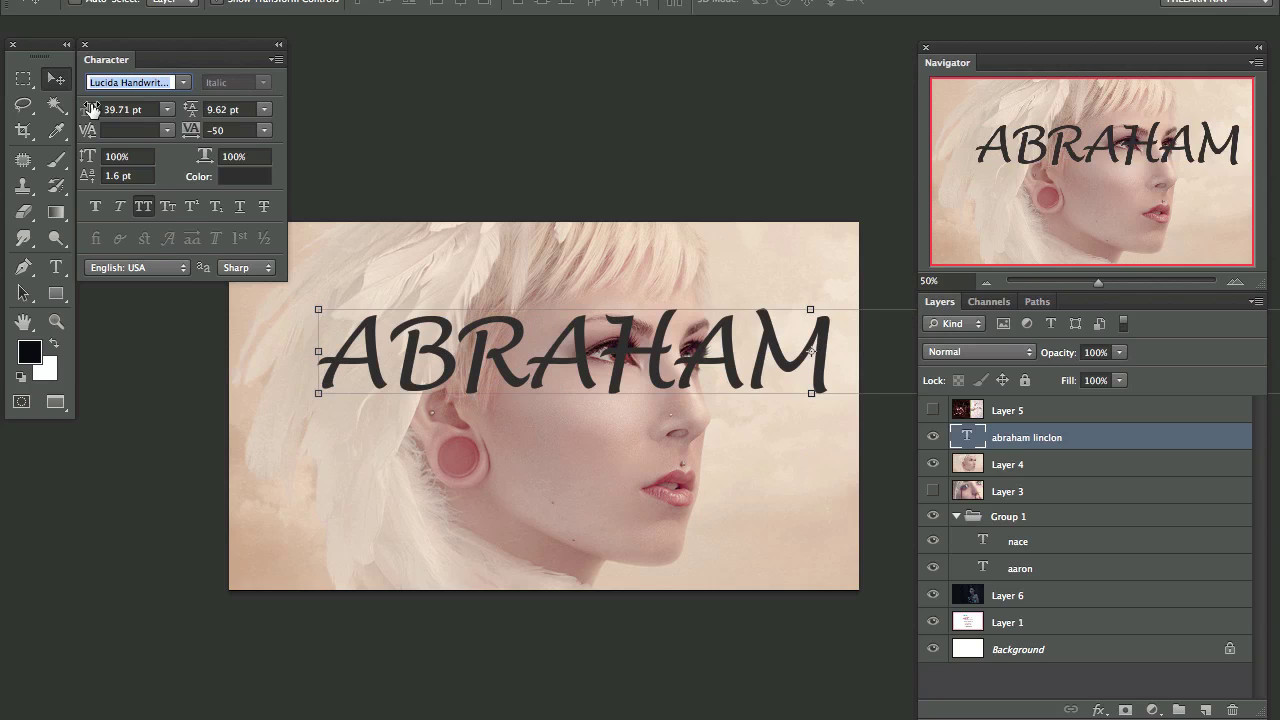
pyautogui.press('Down')
pyautogui.press('Down')
pyautogui.press('Down')
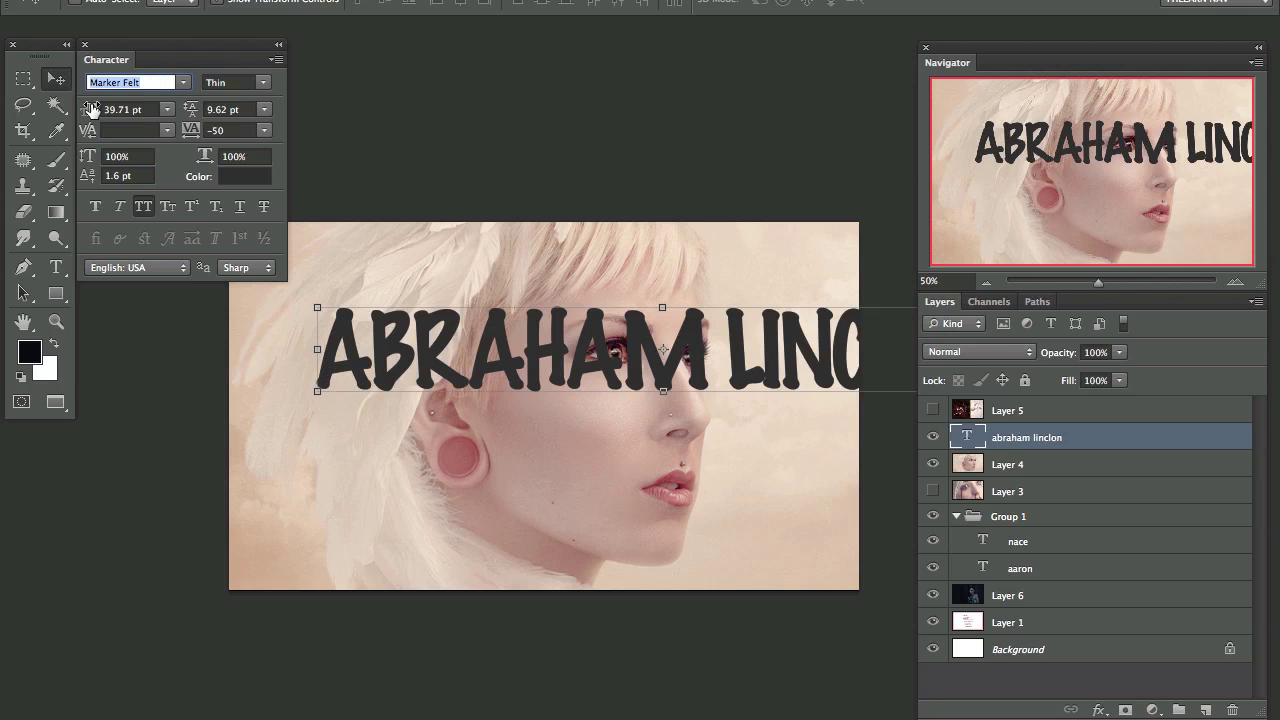
pyautogui.press('Down')
pyautogui.press('Down')
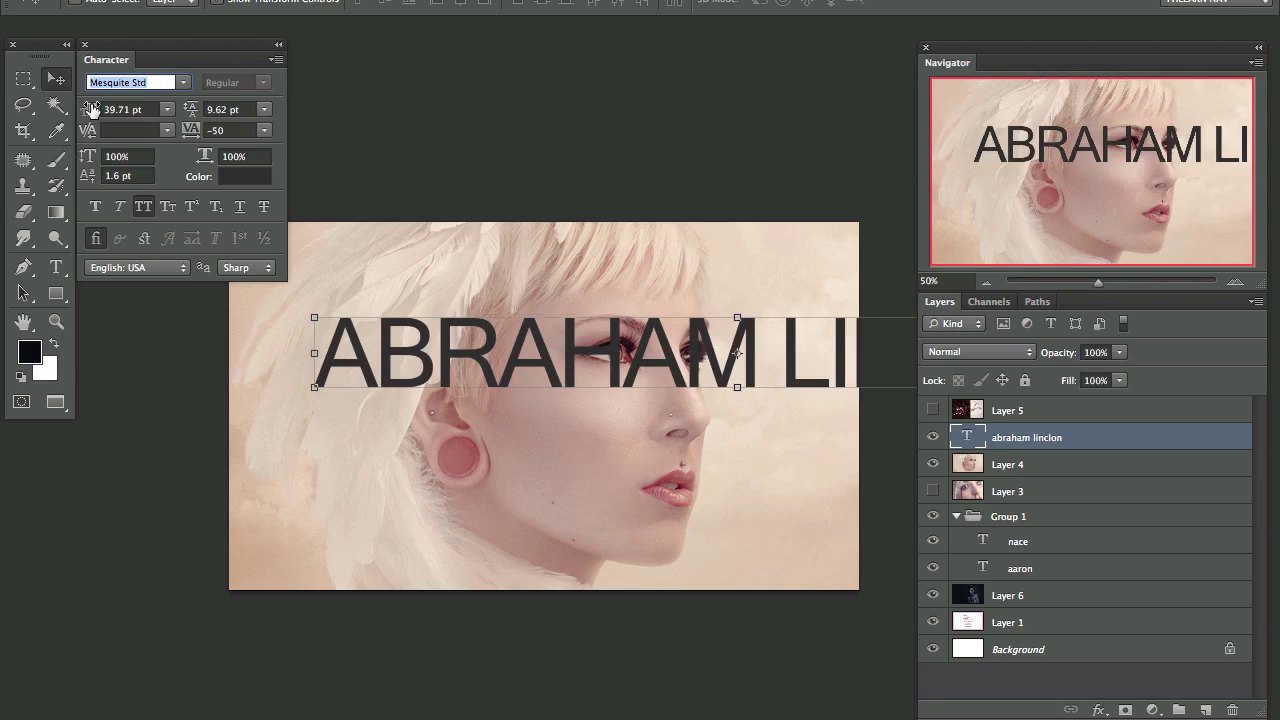
pyautogui.press('Up')
pyautogui.press('Down')
pyautogui.press('Down')
pyautogui.press('Down')
pyautogui.press('Down')
pyautogui.press('Down')
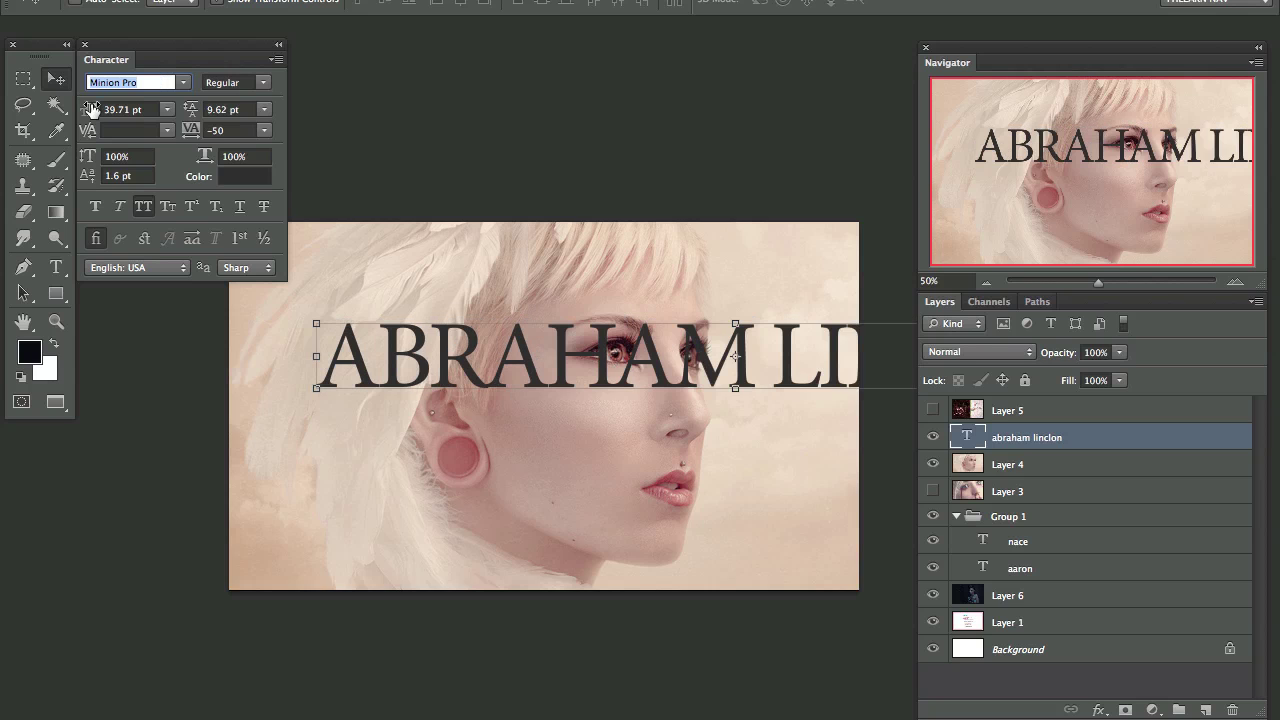
pyautogui.press('Down')
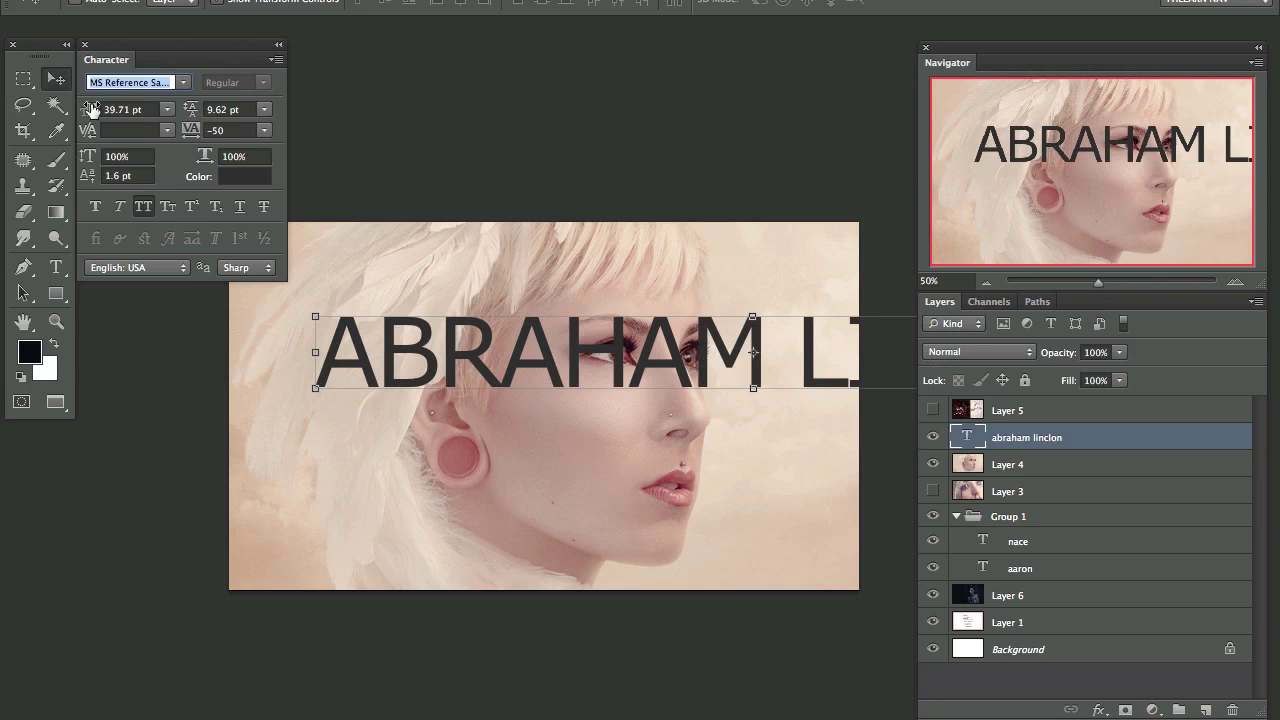
pyautogui.press('Down')
pyautogui.press('Down')
pyautogui.press('Down')
pyautogui.press('Down')
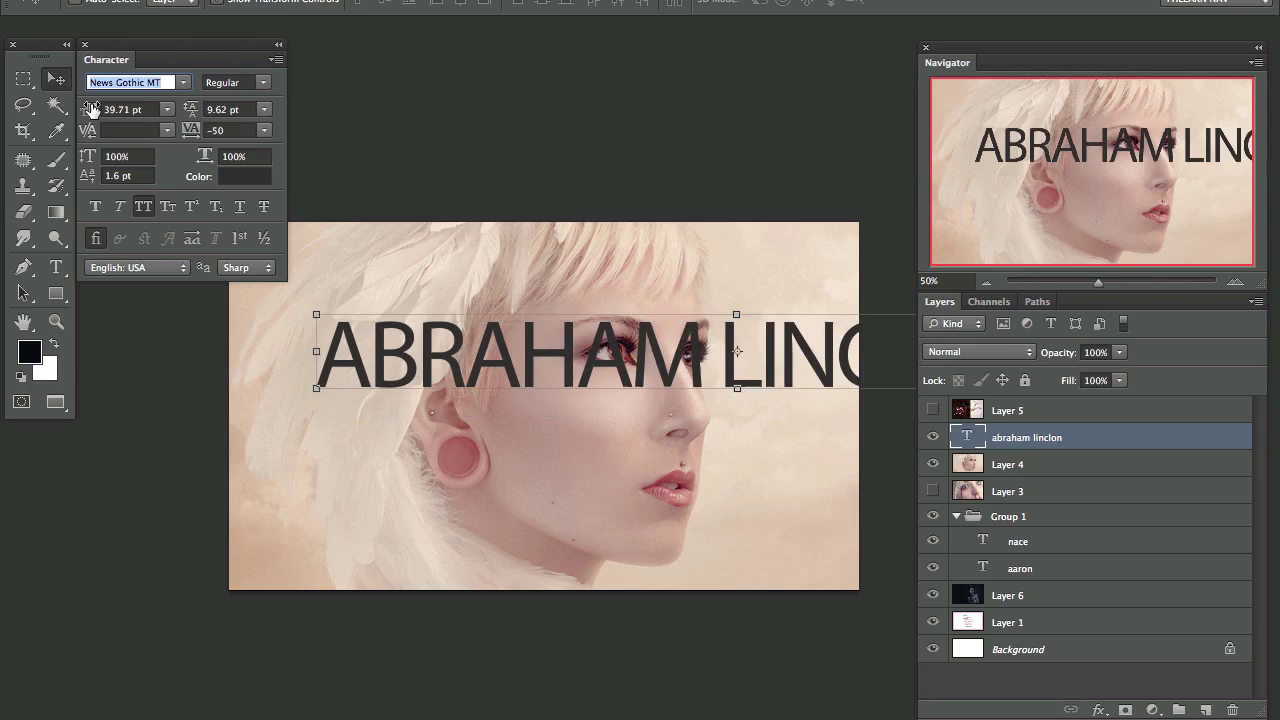
pyautogui.press('Down')
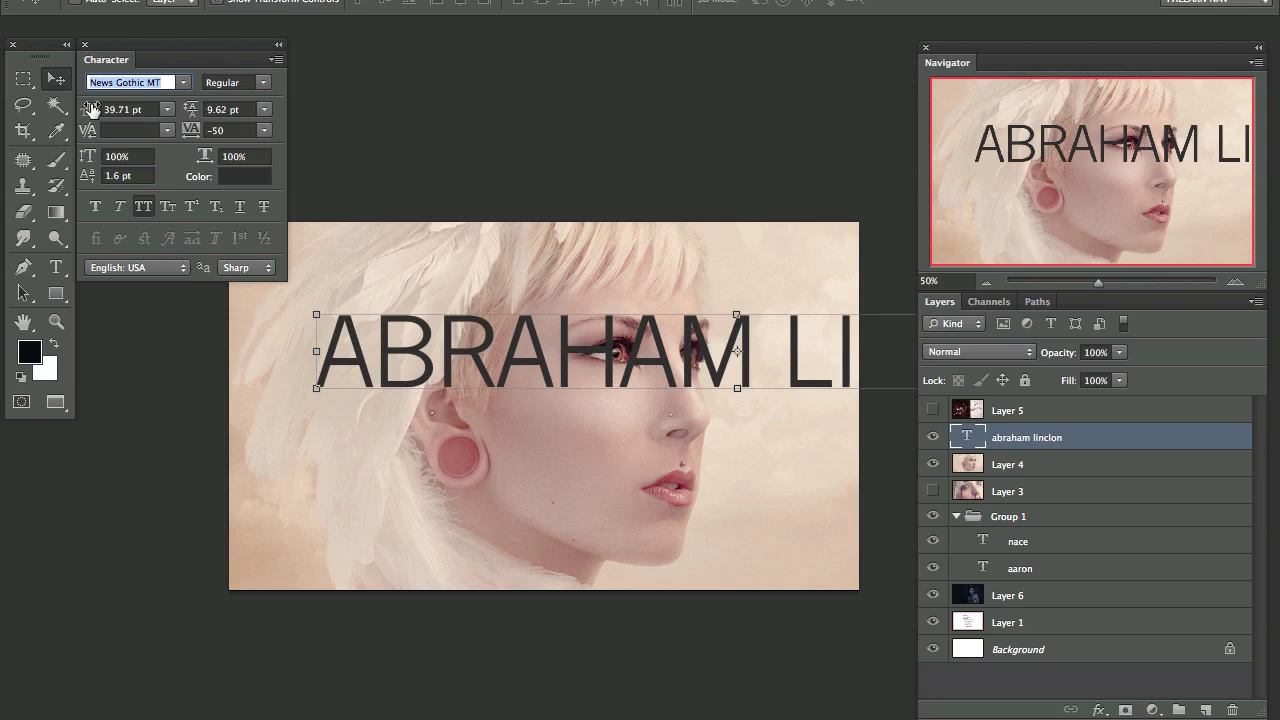
pyautogui.press('Down')
pyautogui.press('Down')
pyautogui.press('Down')
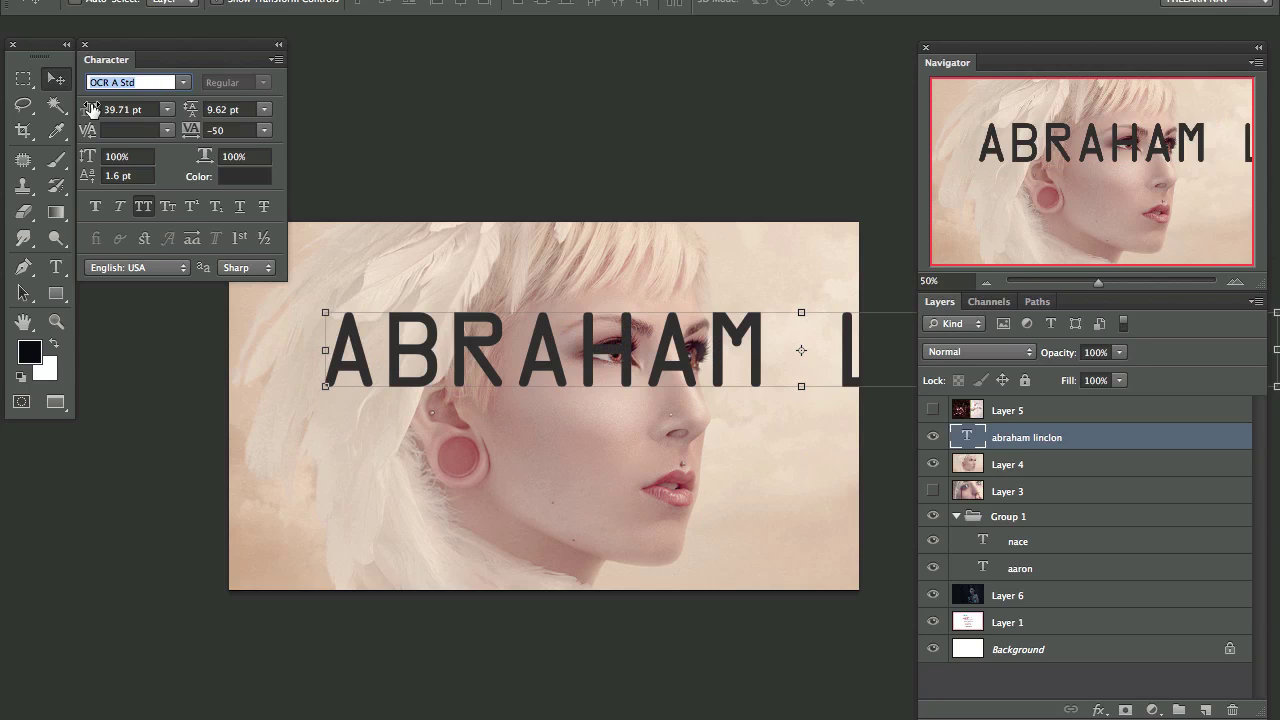
pyautogui.press('Down')
pyautogui.press('Down')
pyautogui.press('Down')
pyautogui.press('Down')
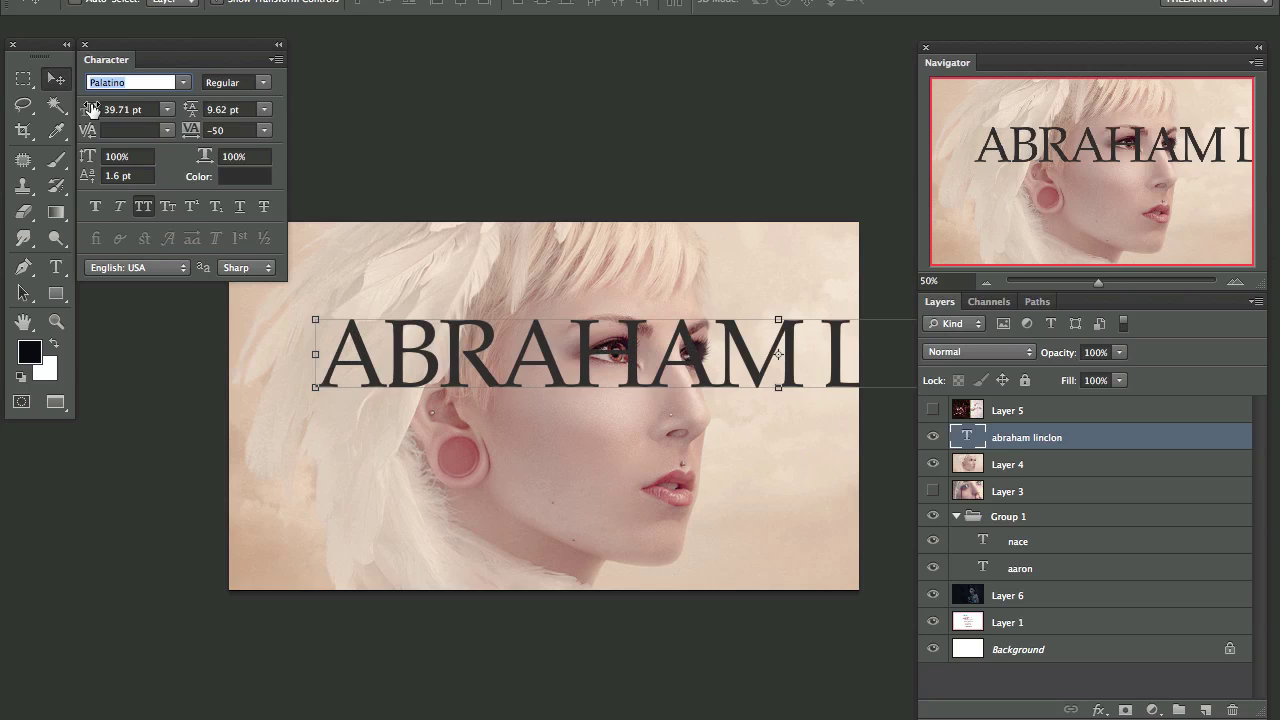
pyautogui.press('Down')
pyautogui.press('Down')
pyautogui.press('Down')
pyautogui.press('Down')
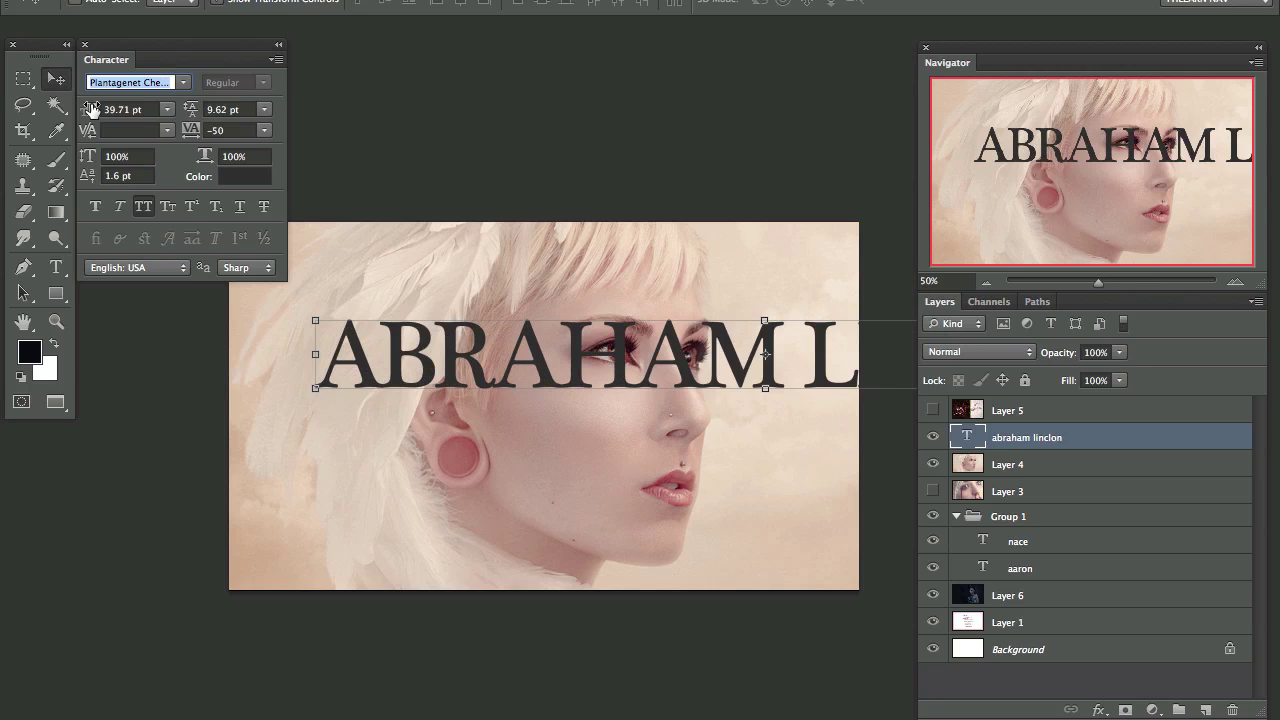
pyautogui.press('Down')
pyautogui.press('Down')
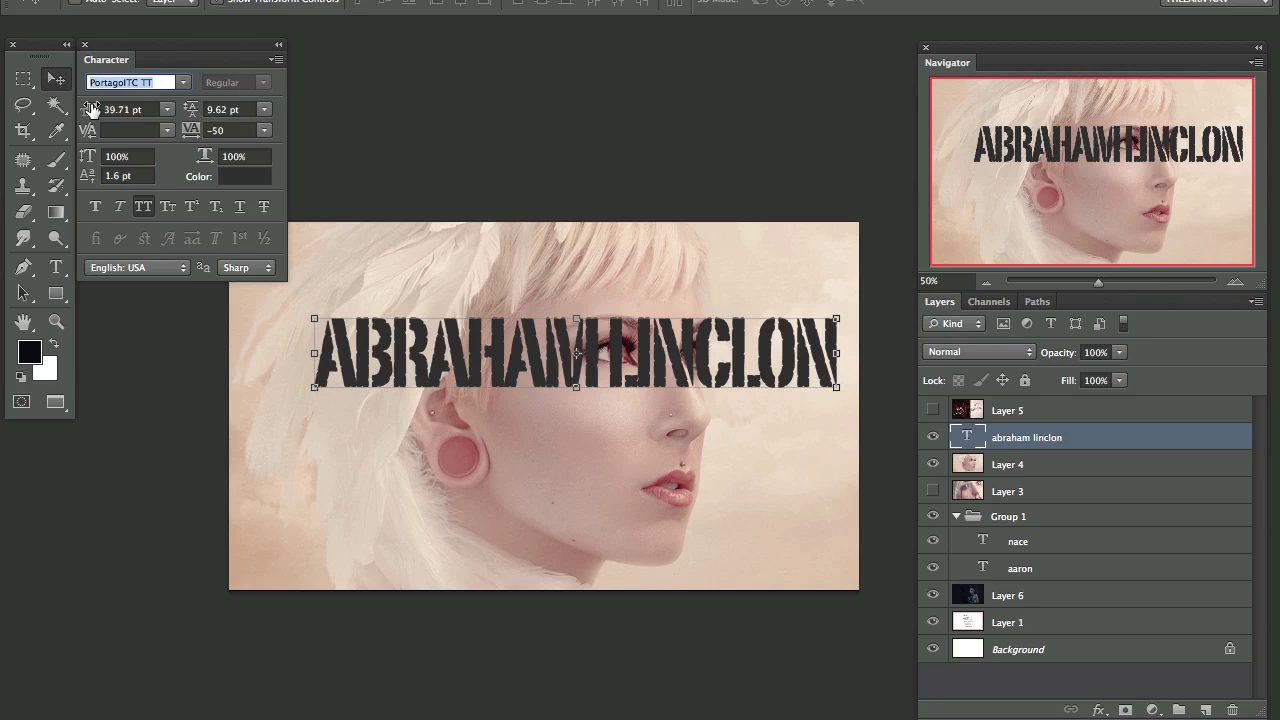
pyautogui.press('Down')
pyautogui.press('Down')
pyautogui.press('Down')
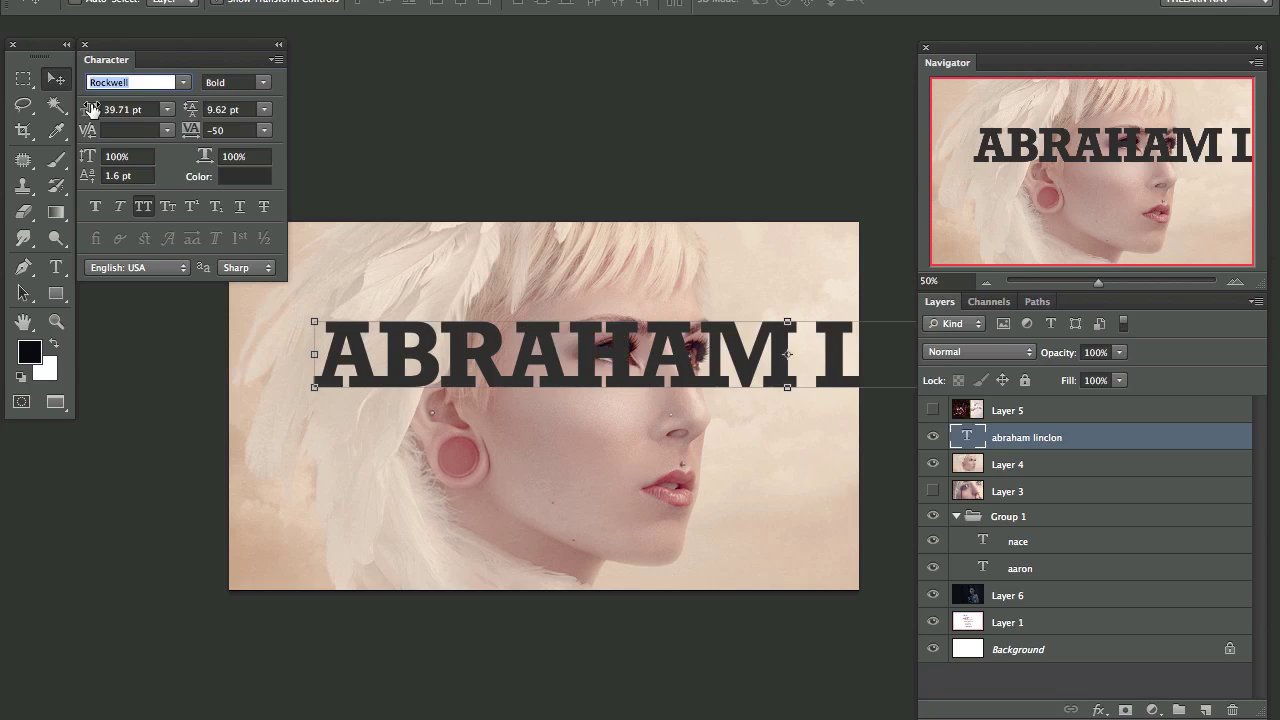
pyautogui.press('Down')
pyautogui.press('Down')
pyautogui.press('Down')
pyautogui.press('Down')
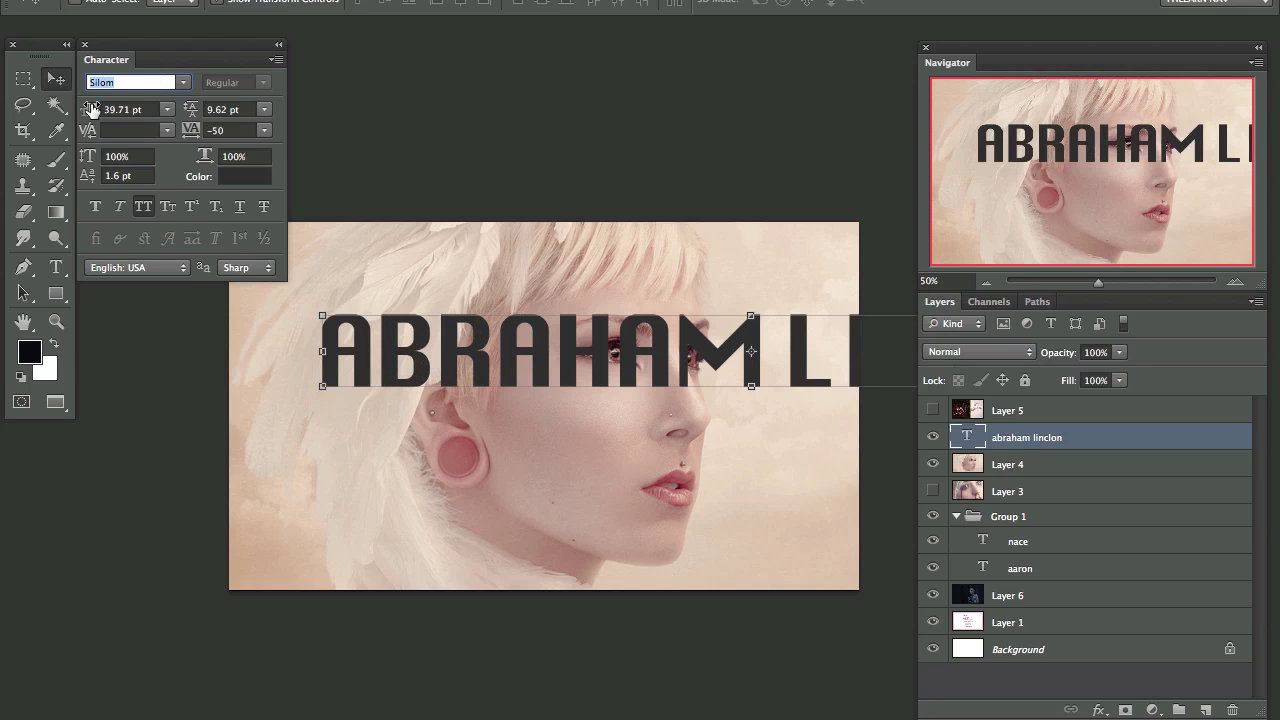
pyautogui.press('Down')
pyautogui.press('Down')
pyautogui.press('Down')
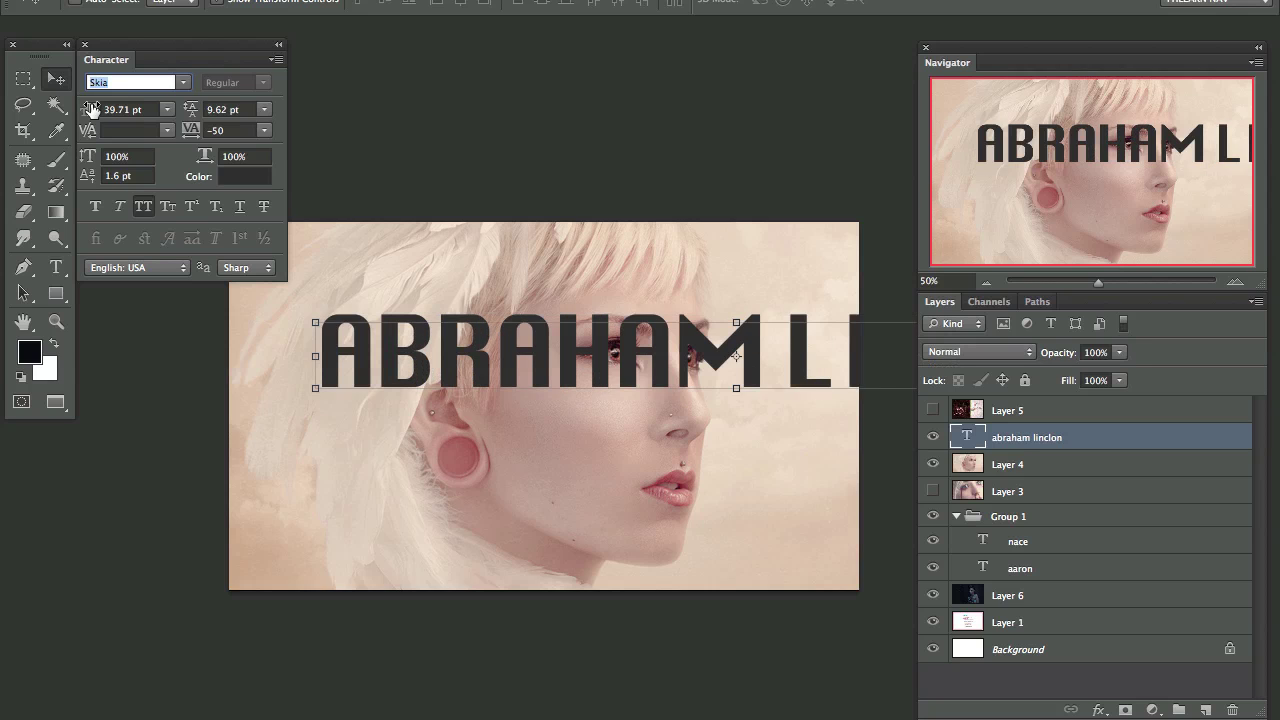
pyautogui.press('Down')
pyautogui.press('Down')
pyautogui.press('Down')
pyautogui.press('Down')
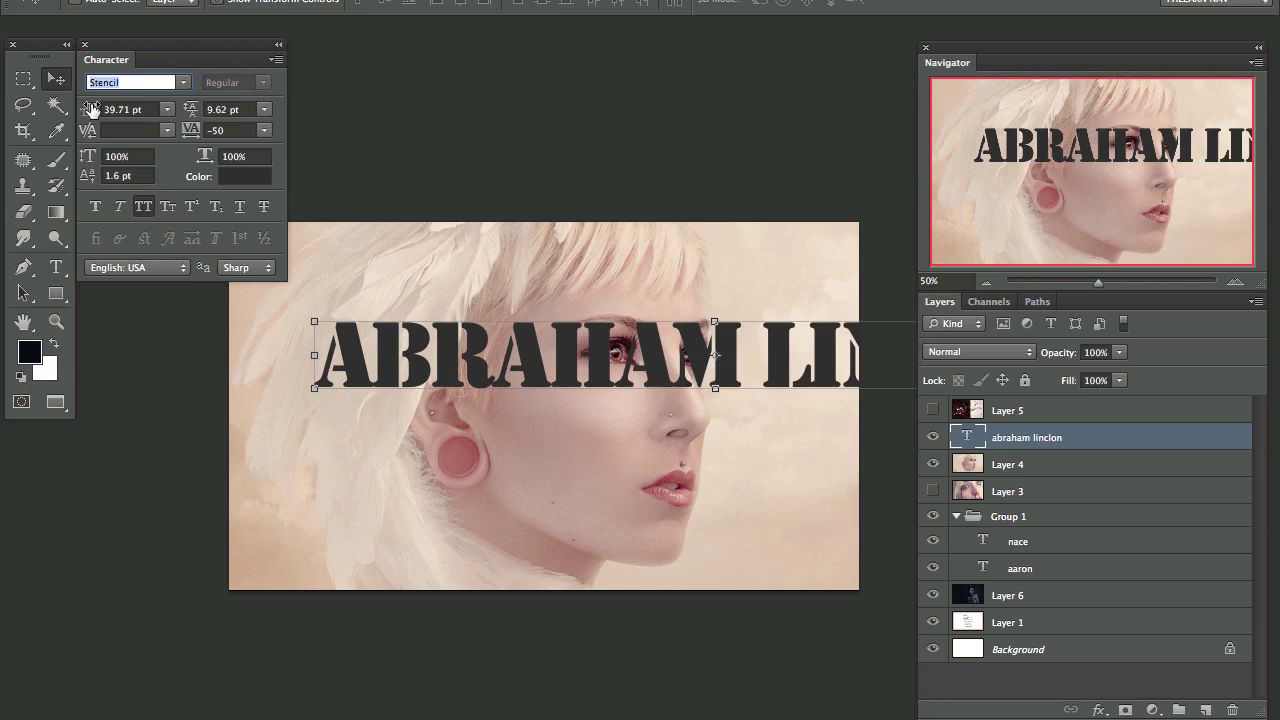
pyautogui.press('Down')
pyautogui.press('Down')
pyautogui.press('Down')
pyautogui.press('Down')
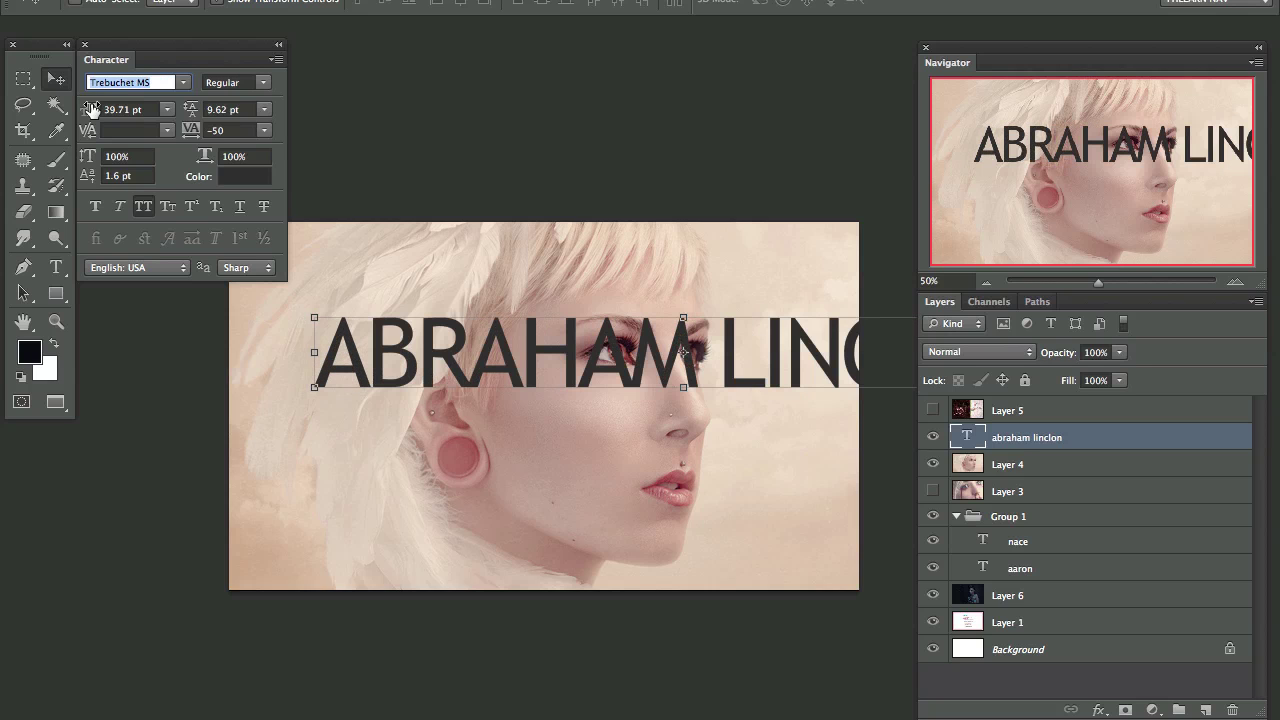
pyautogui.press('Down')
pyautogui.press('Down')
pyautogui.press('Down')
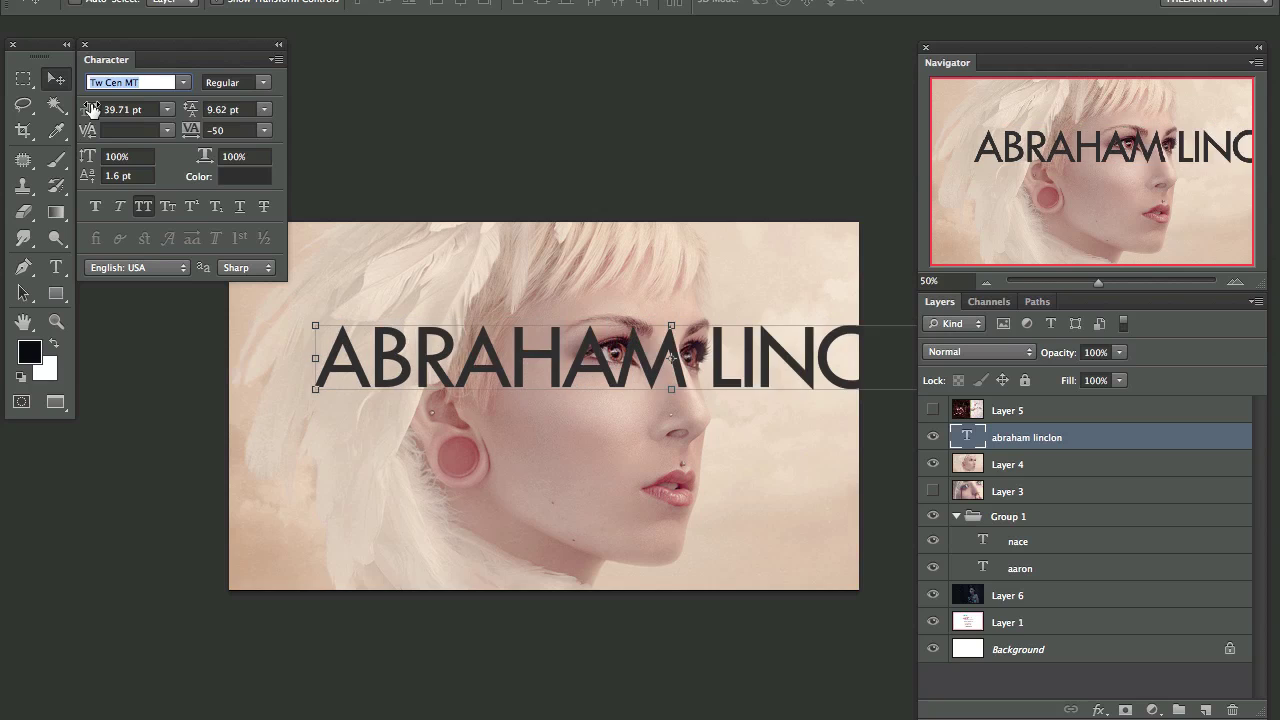
pyautogui.press('Down')
pyautogui.press('Down')
pyautogui.press('Down')
pyautogui.press('Down')
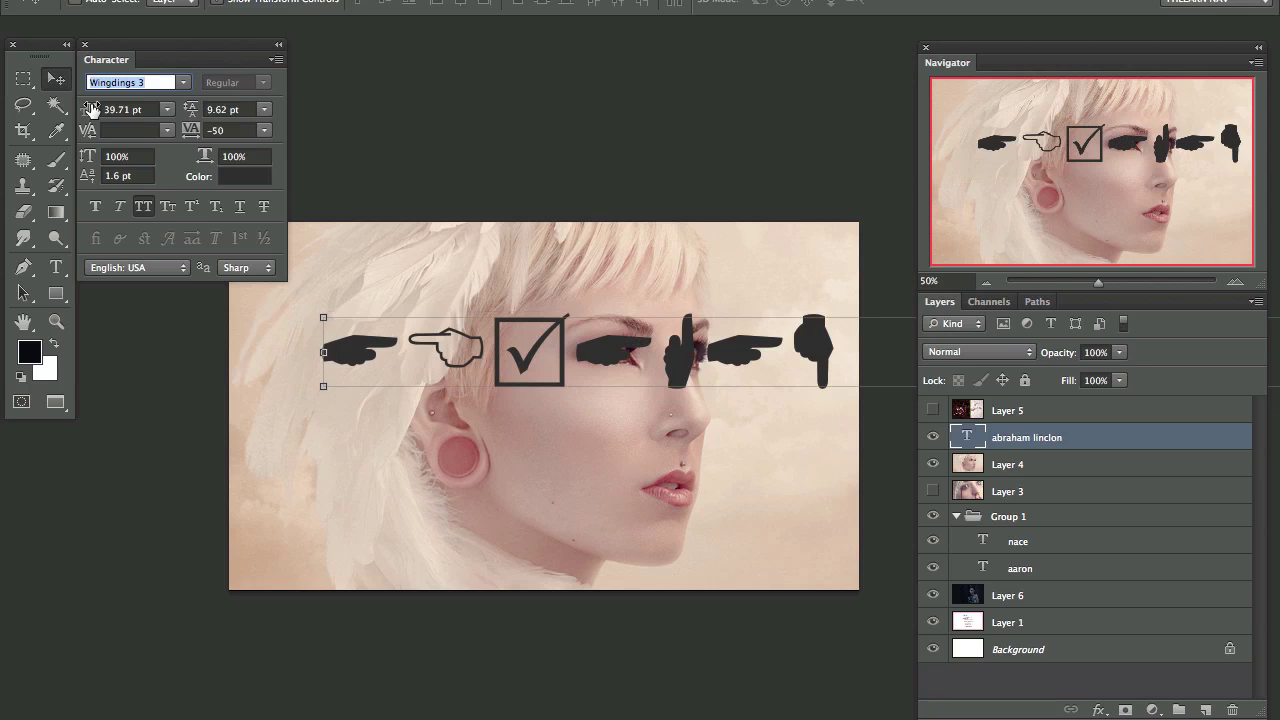
pyautogui.press('Down')
pyautogui.press('Down')
pyautogui.press('Down')
pyautogui.press('Up')
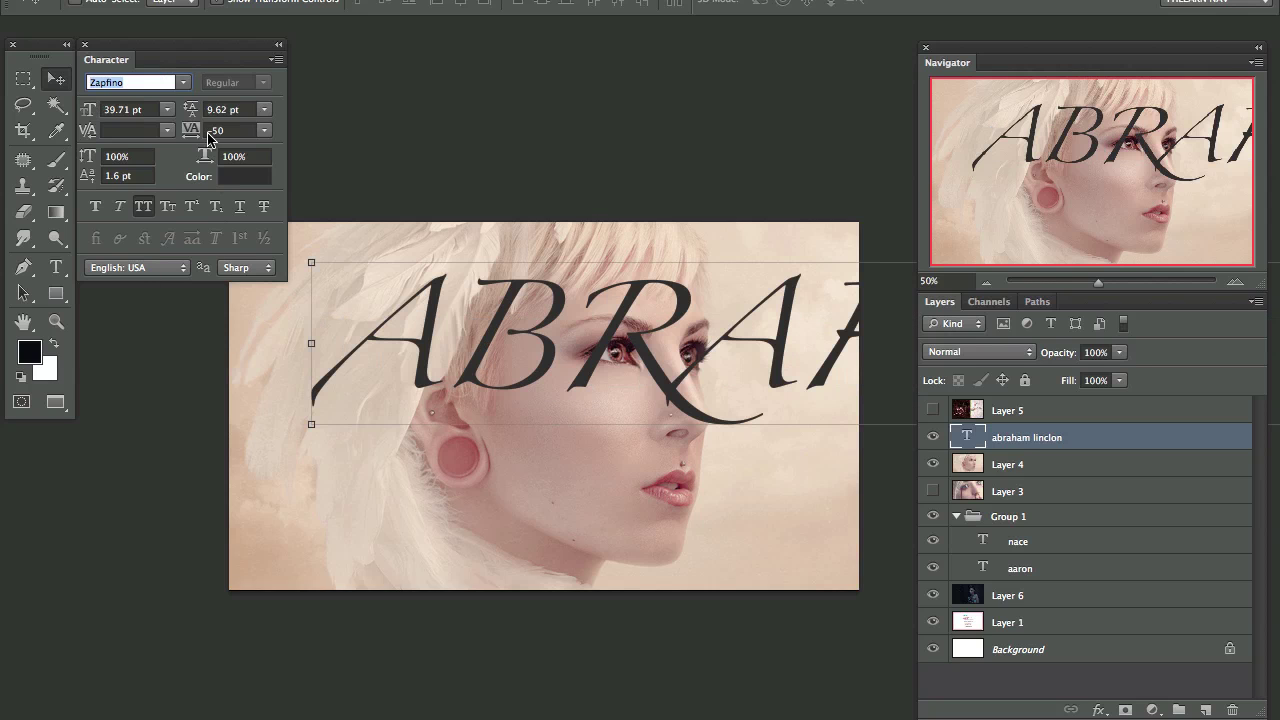
# Step: Return to the top of the font list and settle the name on Arial
pyautogui.click(186, 80)
pyautogui.scroll(3, 200, 76)
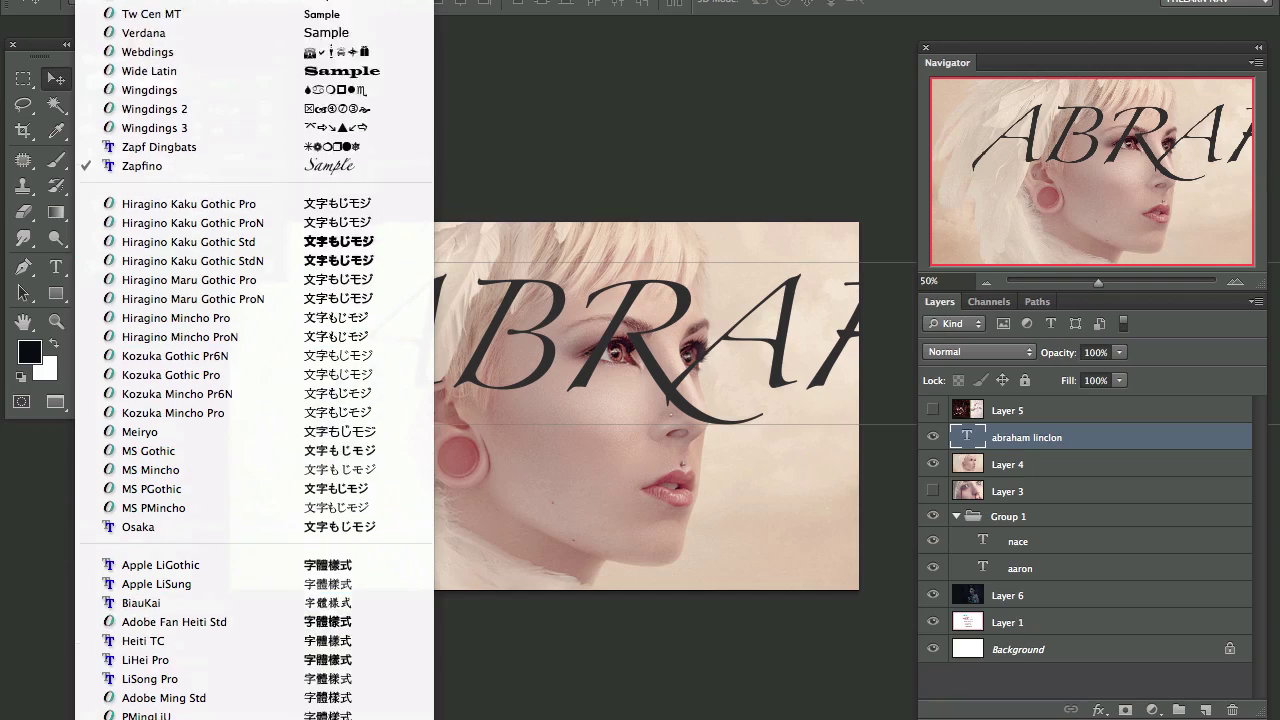
pyautogui.scroll(20, 254, 360)
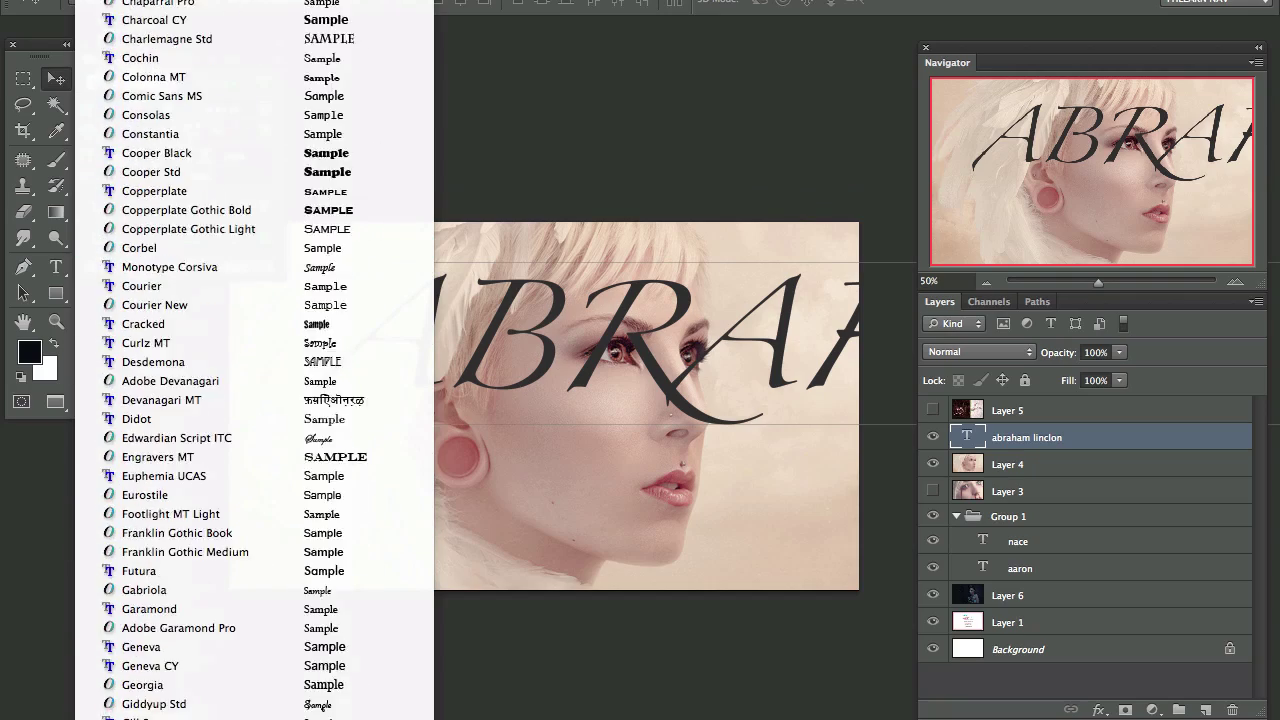
pyautogui.scroll(10, 254, 360)
pyautogui.click(200, 20)
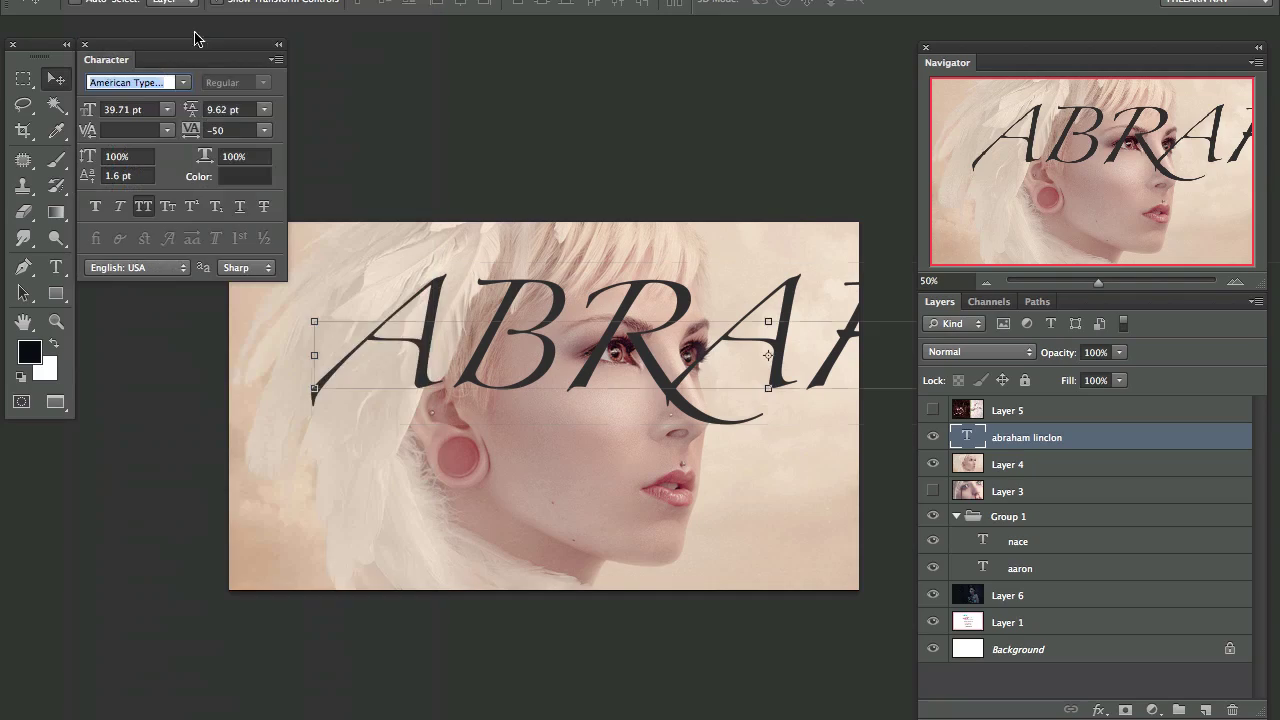
pyautogui.press('Down')
pyautogui.press('Down')
pyautogui.press('Down')
pyautogui.press('Down')
pyautogui.press('Down')
pyautogui.press('Down')
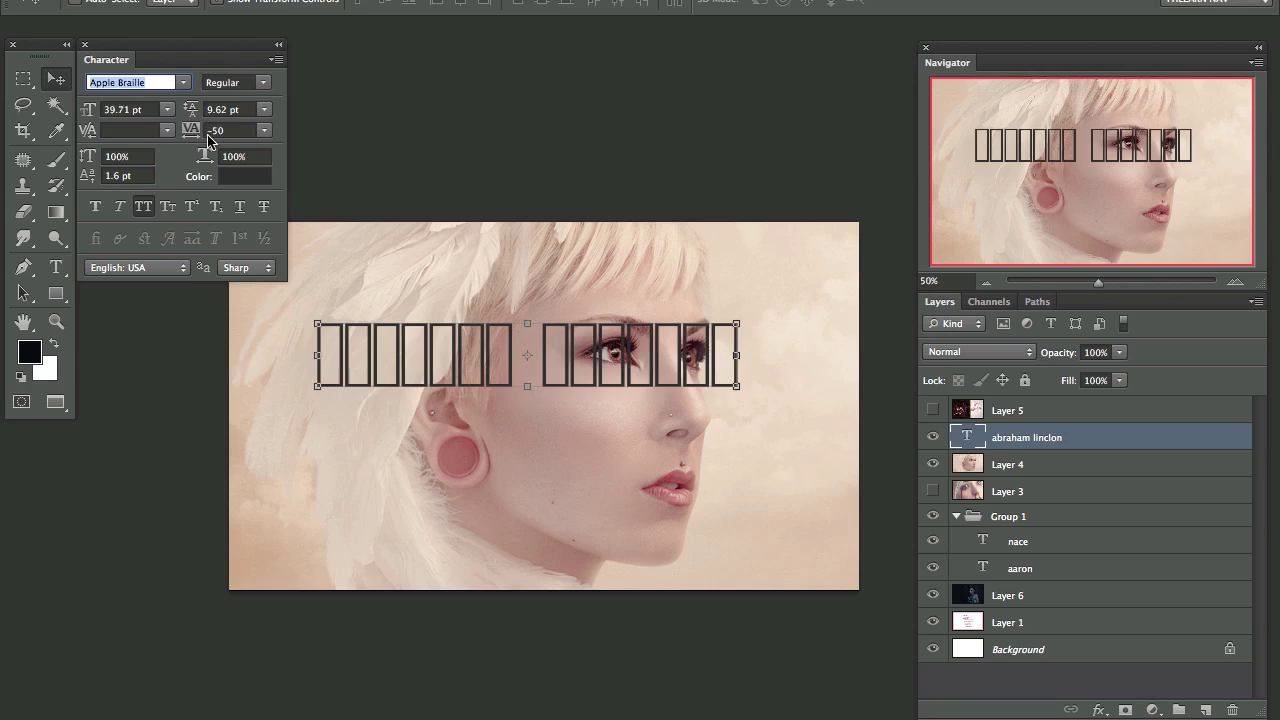
pyautogui.press('Down')
pyautogui.press('Up')
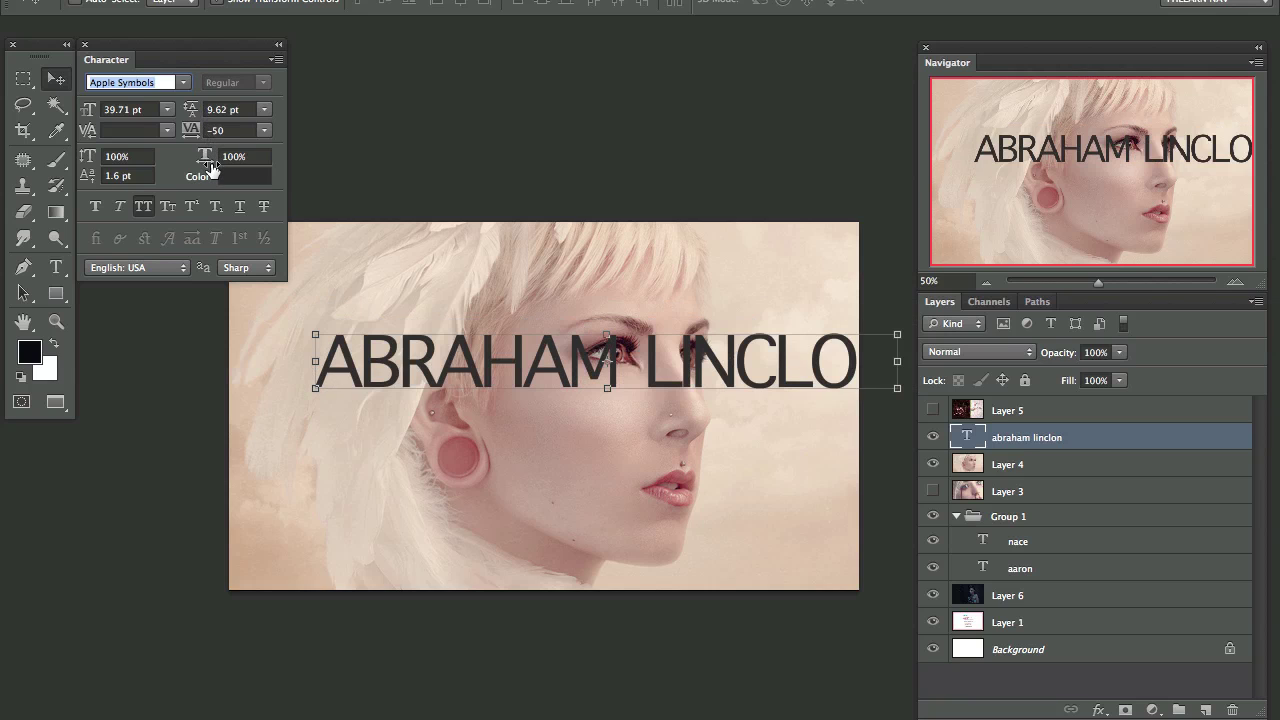
pyautogui.press('Down')
# Step: Keep the Regular style, tighten tracking to -100, and move the name down-left
pyautogui.click(270, 79)
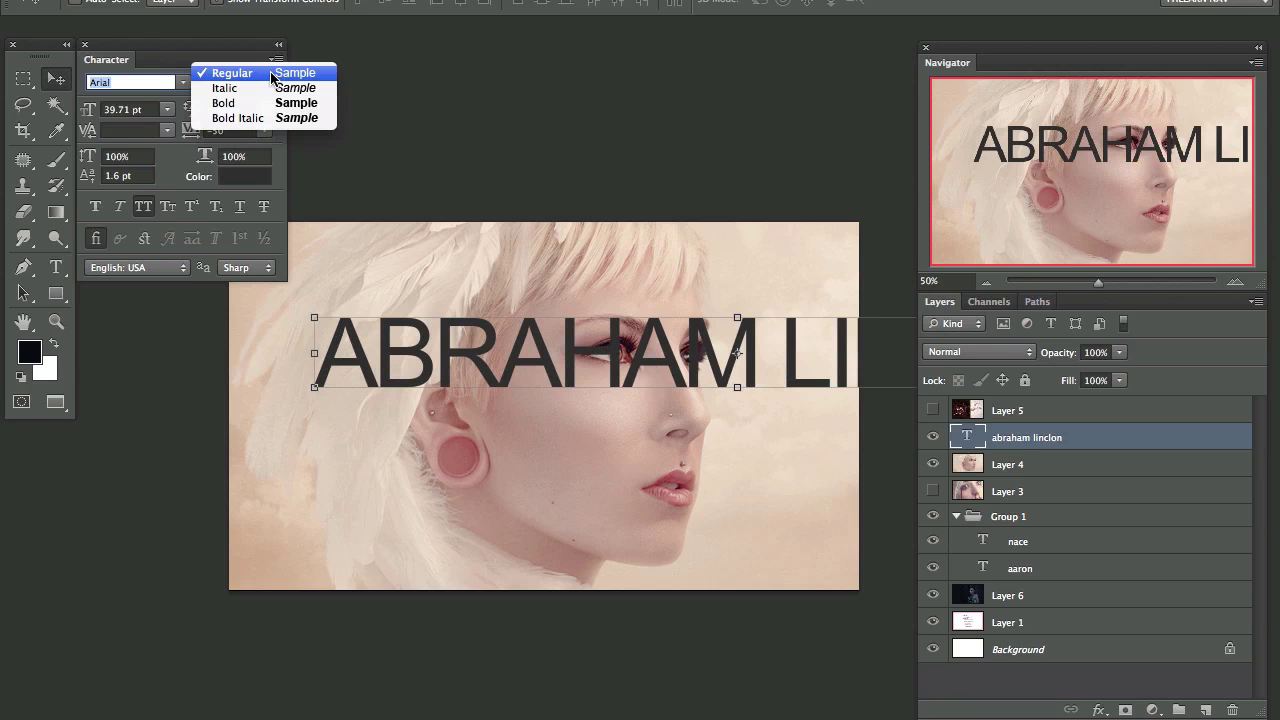
pyautogui.click(252, 72)
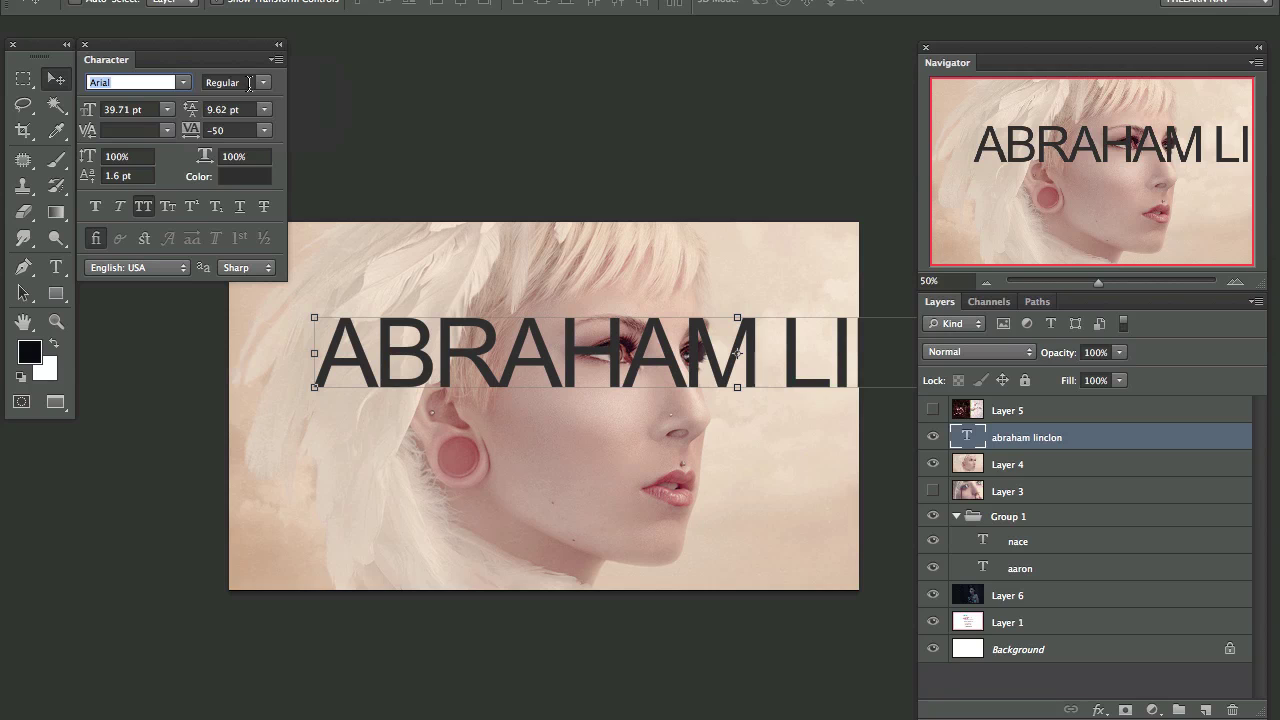
pyautogui.click(266, 133)
pyautogui.click(252, 142)
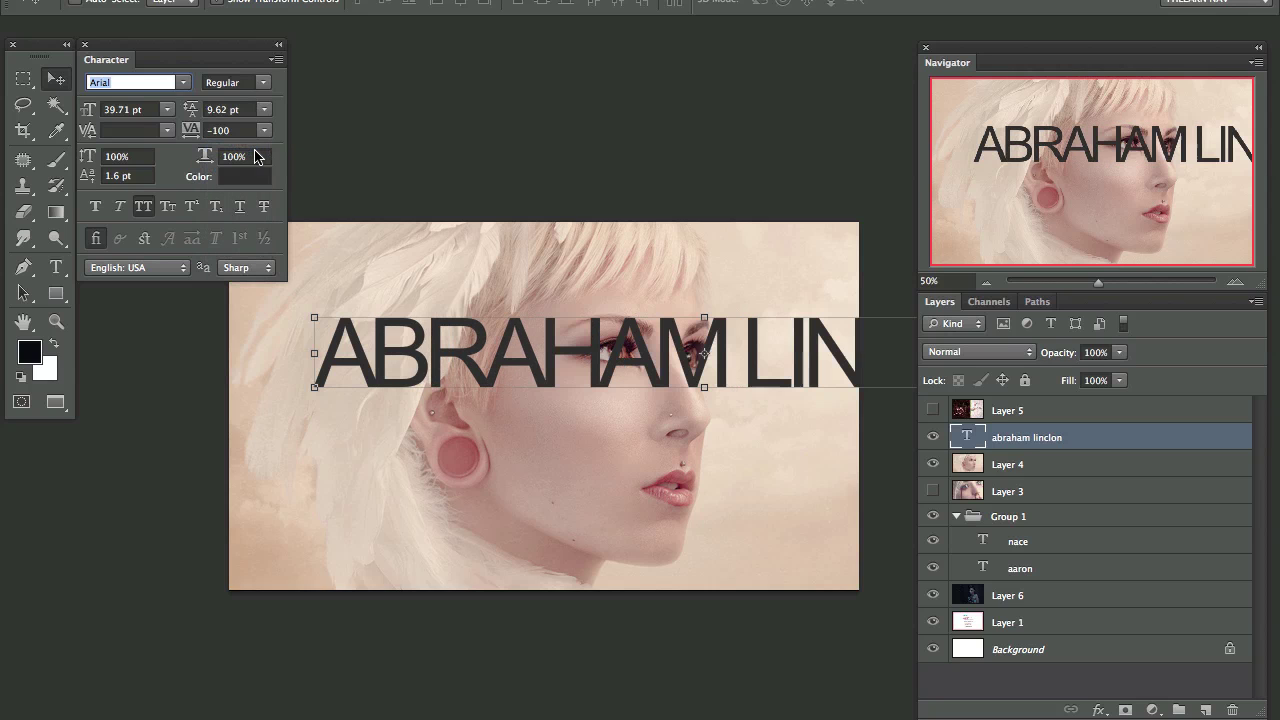
pyautogui.moveTo(600, 356); pyautogui.dragTo(531, 418)
# Step: Turn off All Caps so the name is lowercase and set tracking to -50
pyautogui.click(142, 210)
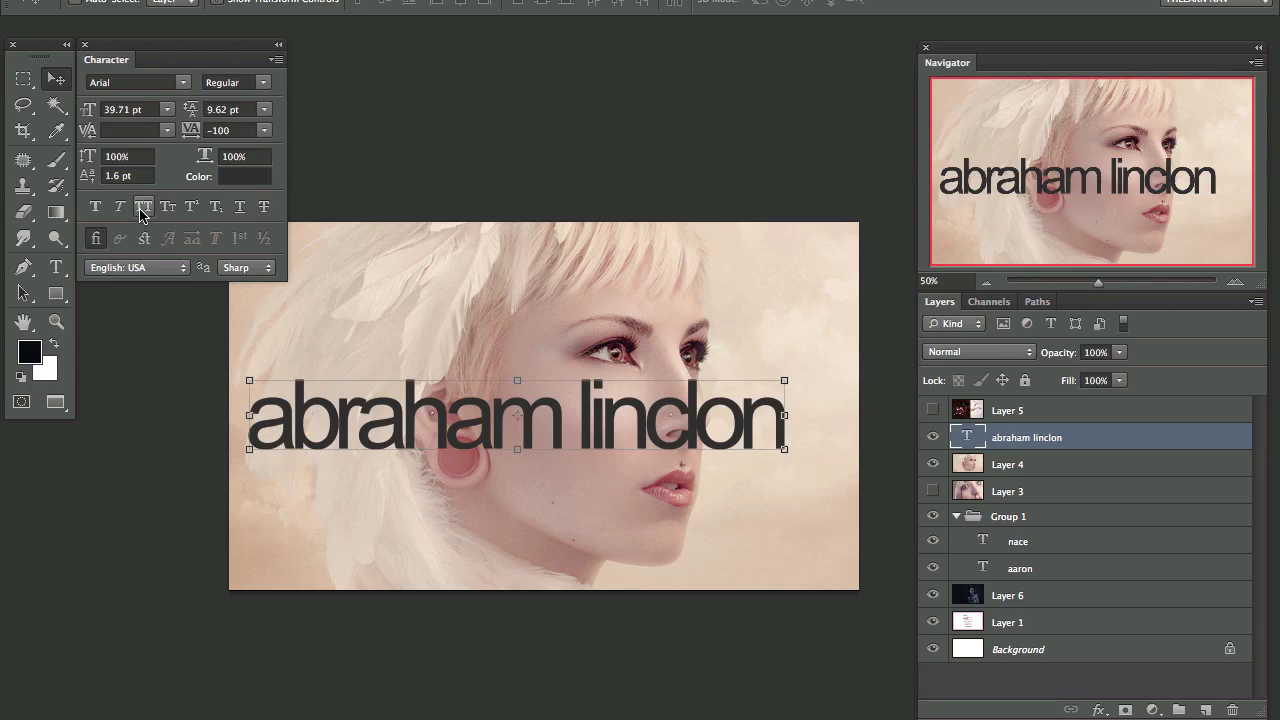
pyautogui.click(264, 130)
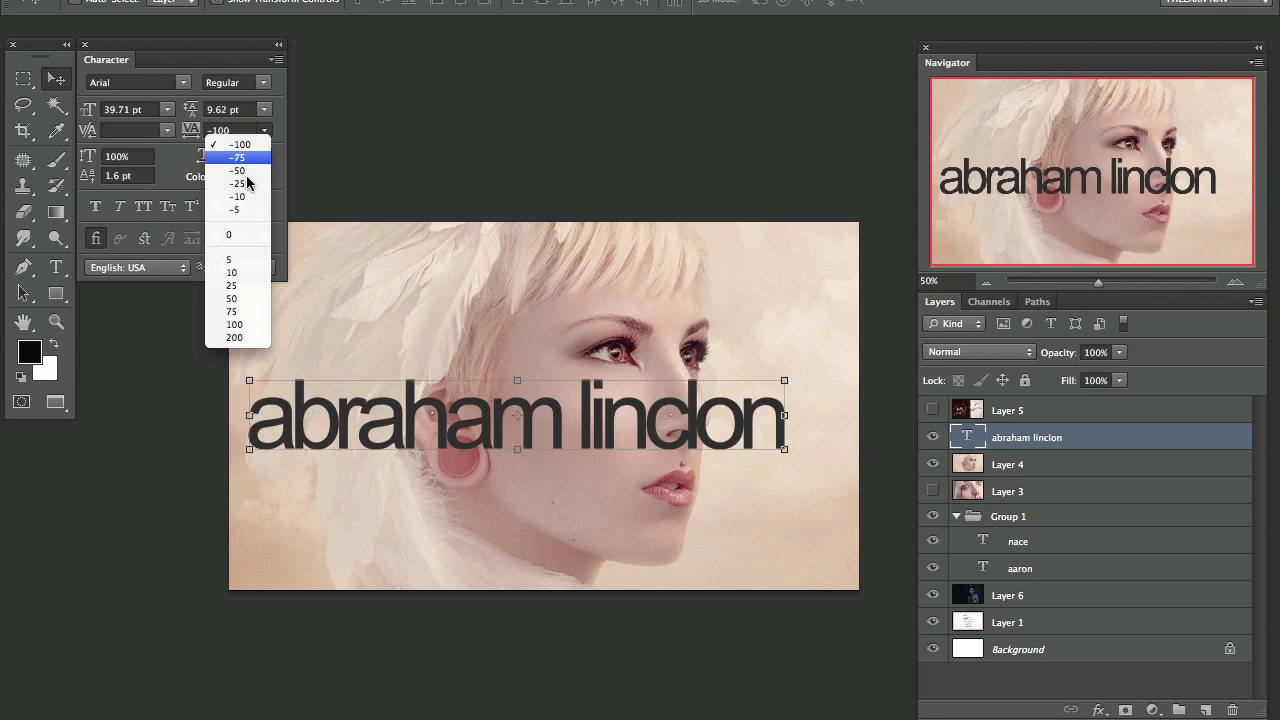
pyautogui.click(239, 230)
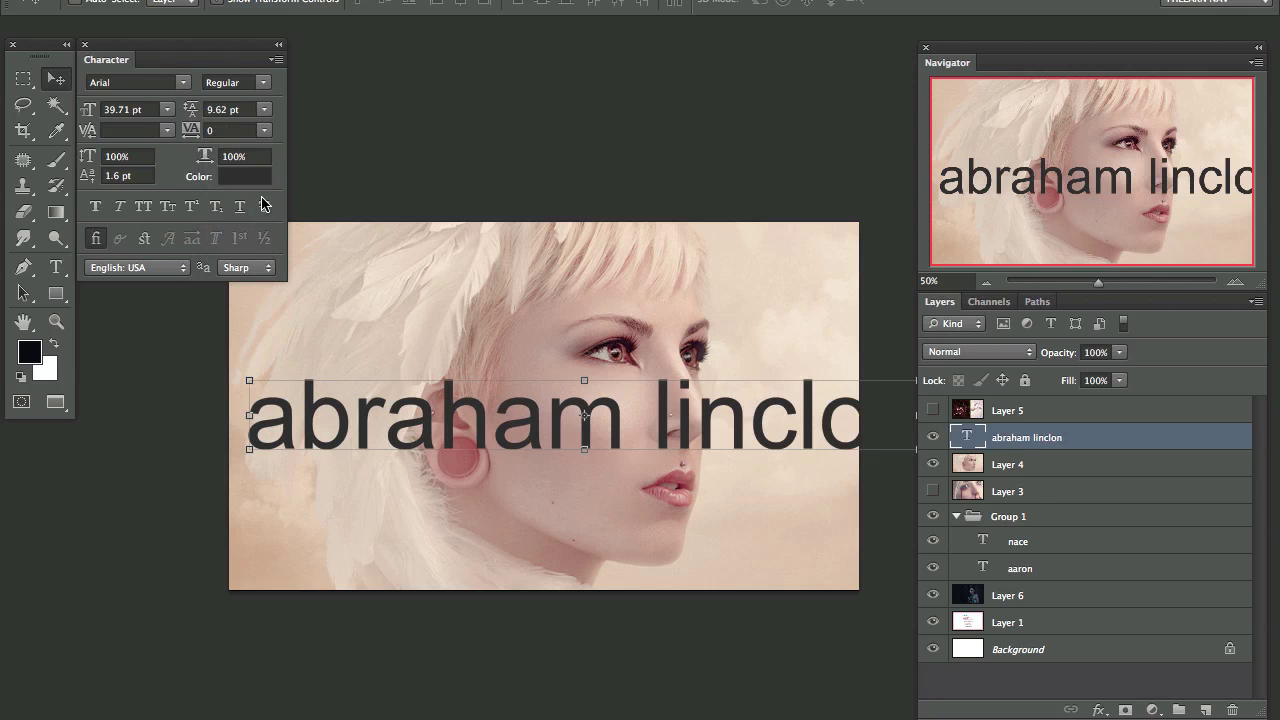
pyautogui.click(264, 130)
pyautogui.click(252, 172)
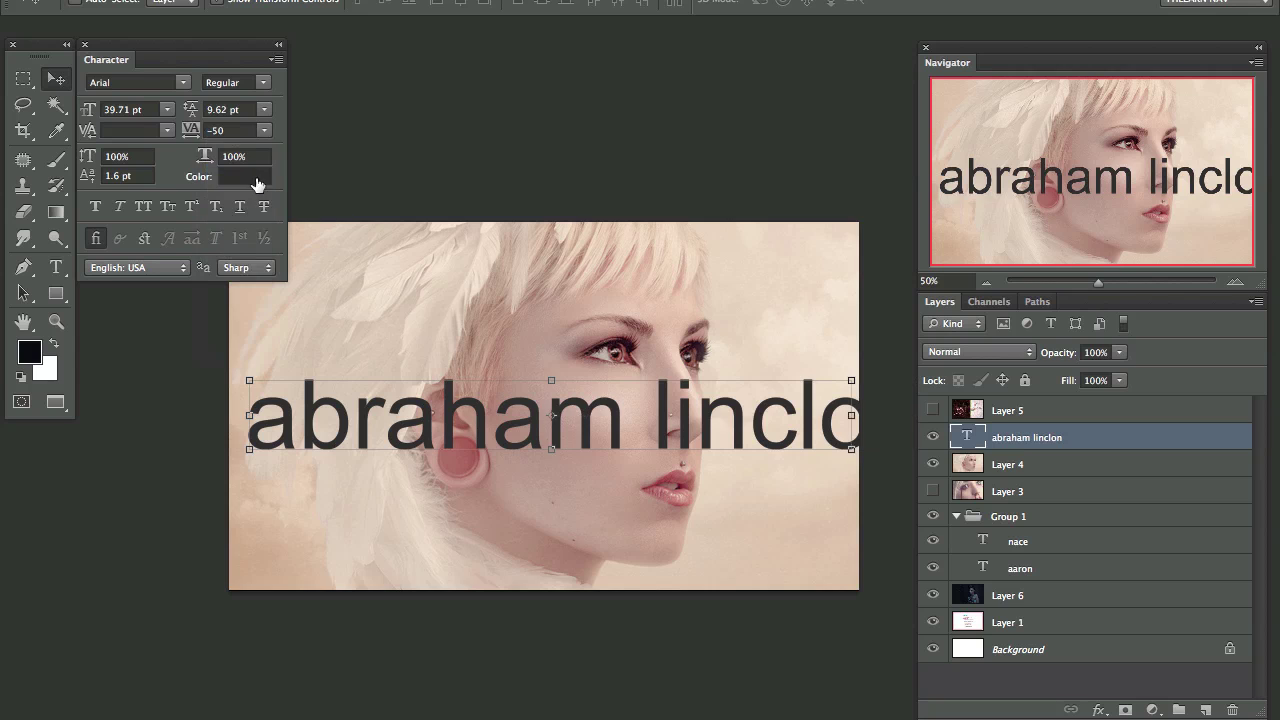
pyautogui.moveTo(558, 443); pyautogui.dragTo(536, 393)
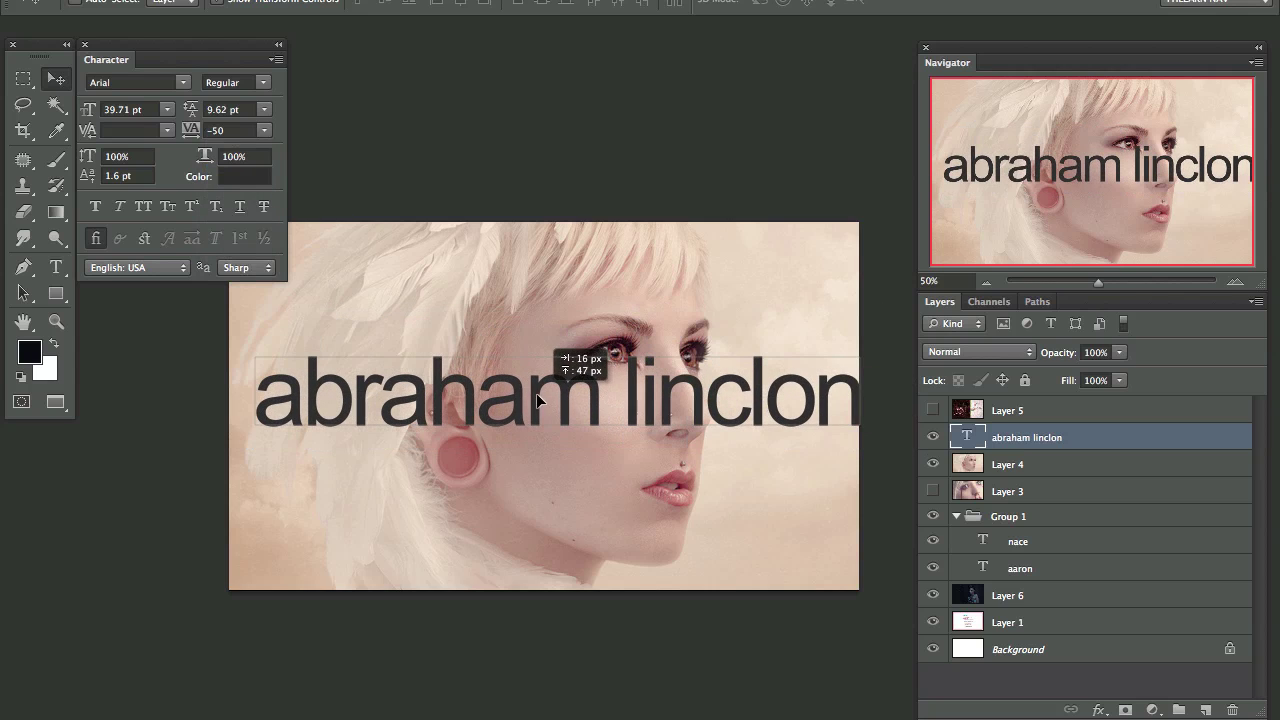
# Step: Scale the name to 36.46 pt across the face and shift it right
pyautogui.moveTo(860, 350); pyautogui.dragTo(802, 402)
pyautogui.press('Return')
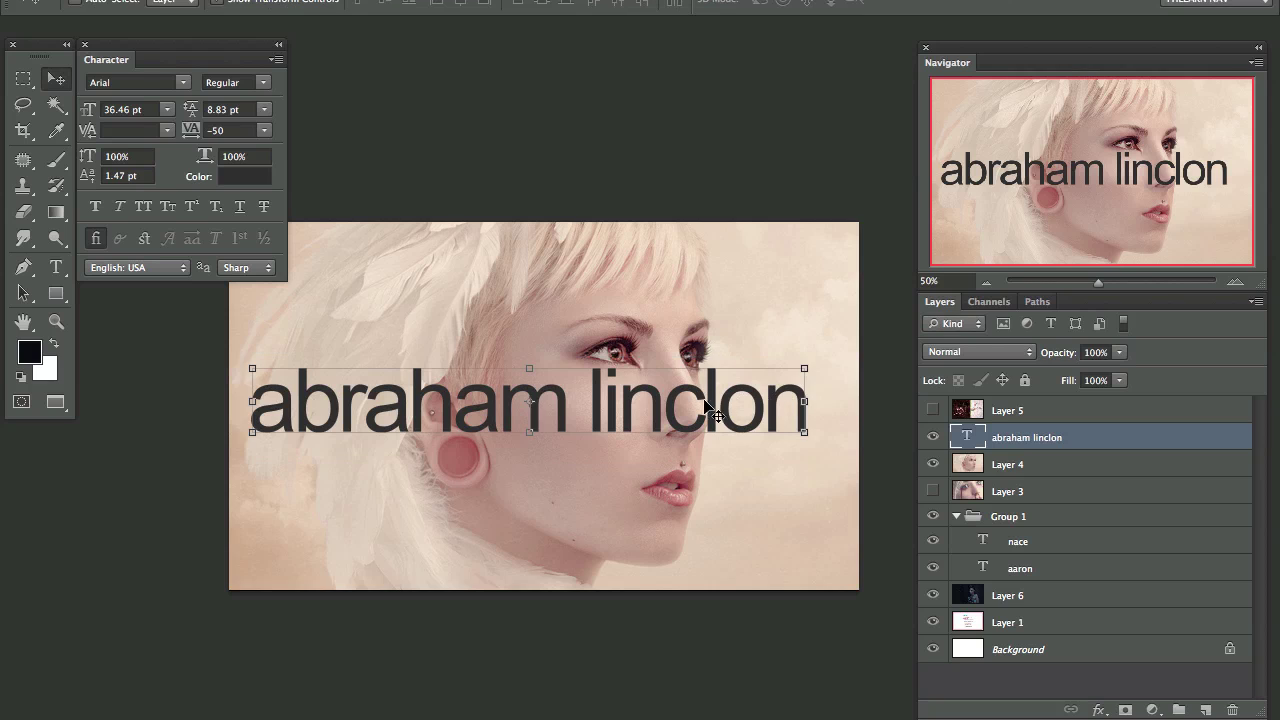
pyautogui.moveTo(714, 414); pyautogui.dragTo(743, 402)
pyautogui.hotkey('ctrl', 't')
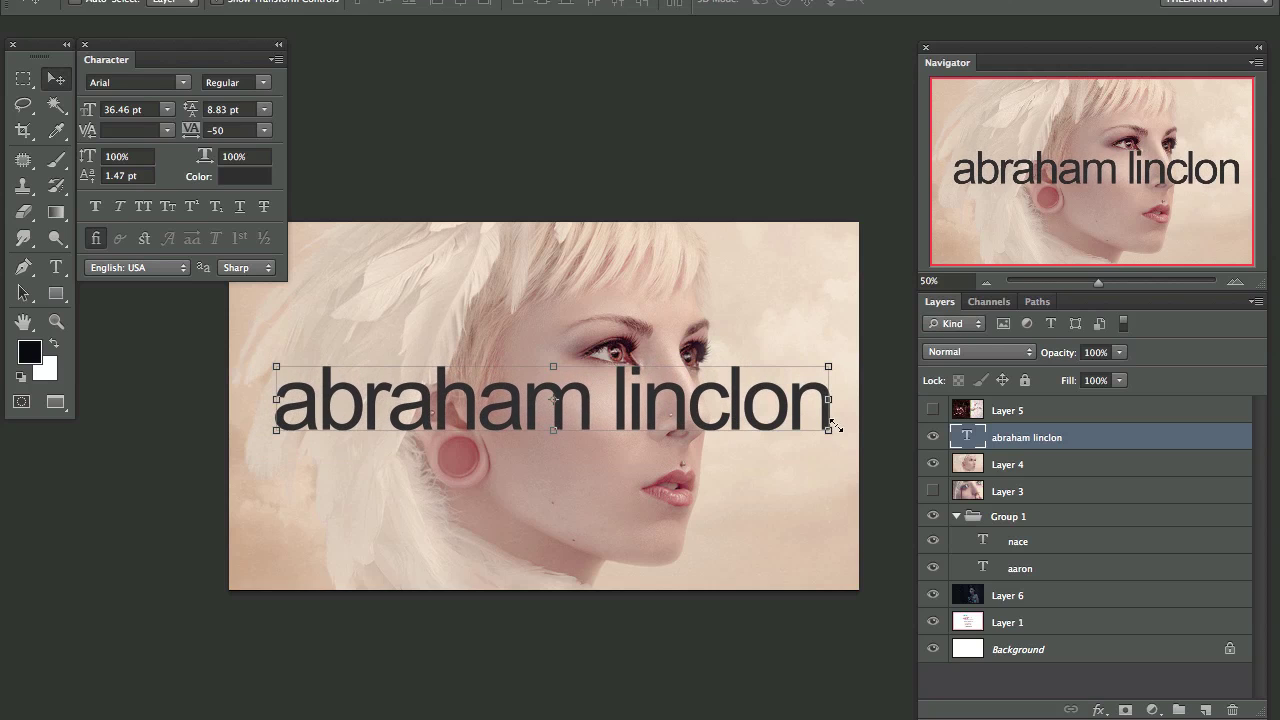
# Step: Try Ayuthaya, Birch Std and Calisto MT on the name, settling on Century Gothic
pyautogui.click(183, 84)
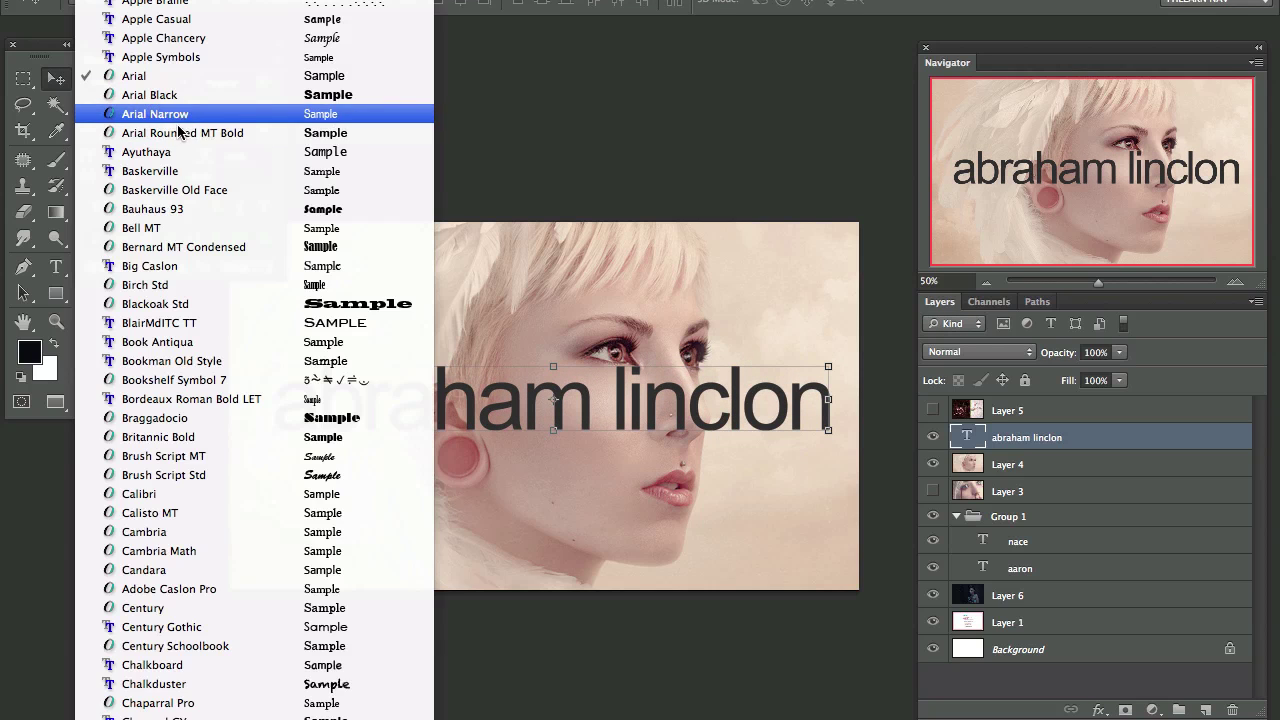
pyautogui.click(182, 166)
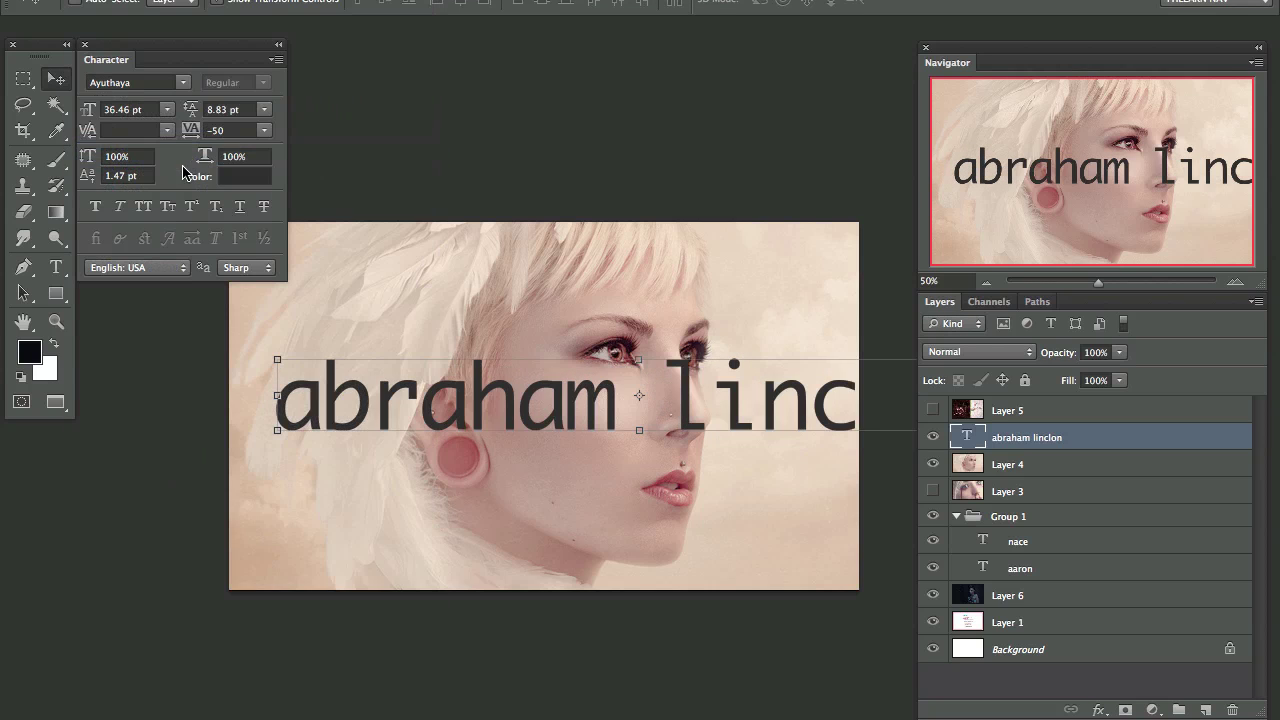
pyautogui.click(166, 109)
pyautogui.click(151, 80)
pyautogui.press('Down')
pyautogui.press('Down')
pyautogui.press('Down')
pyautogui.press('Down')
pyautogui.press('Down')
pyautogui.press('Down')
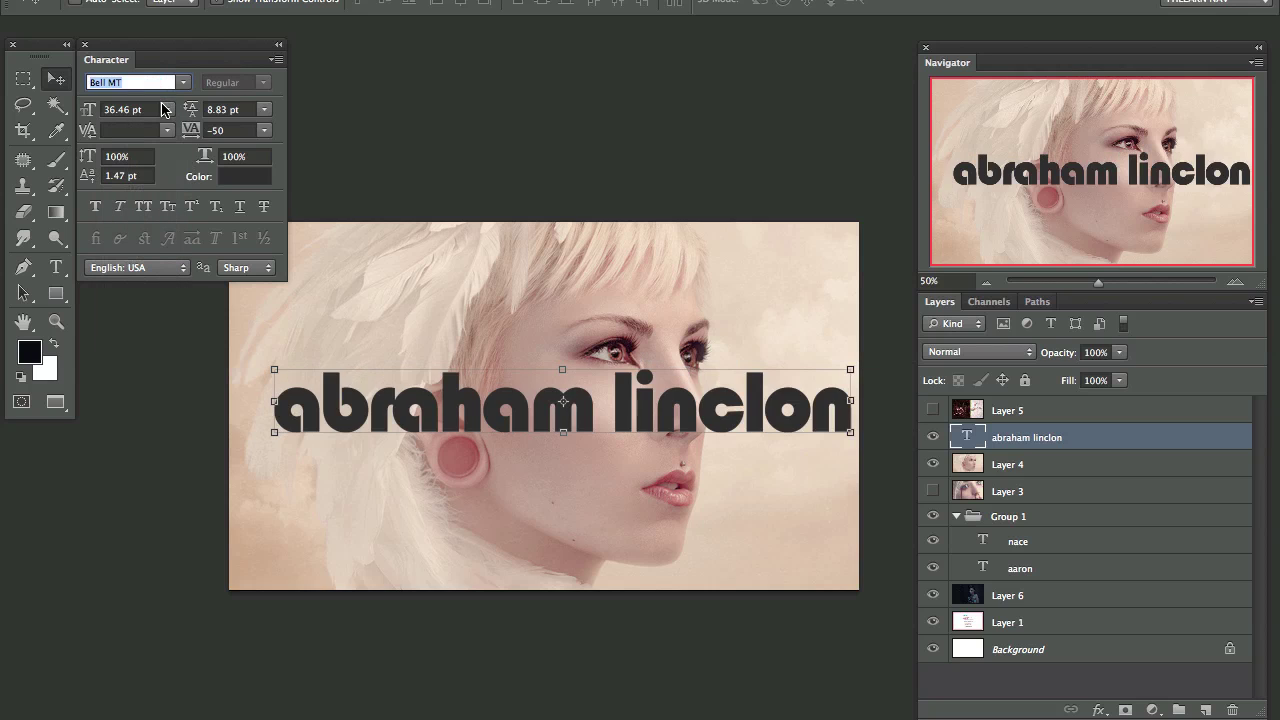
pyautogui.press('Down')
pyautogui.press('Down')
pyautogui.press('Down')
pyautogui.press('Down')
pyautogui.press('Down')
pyautogui.press('Down')
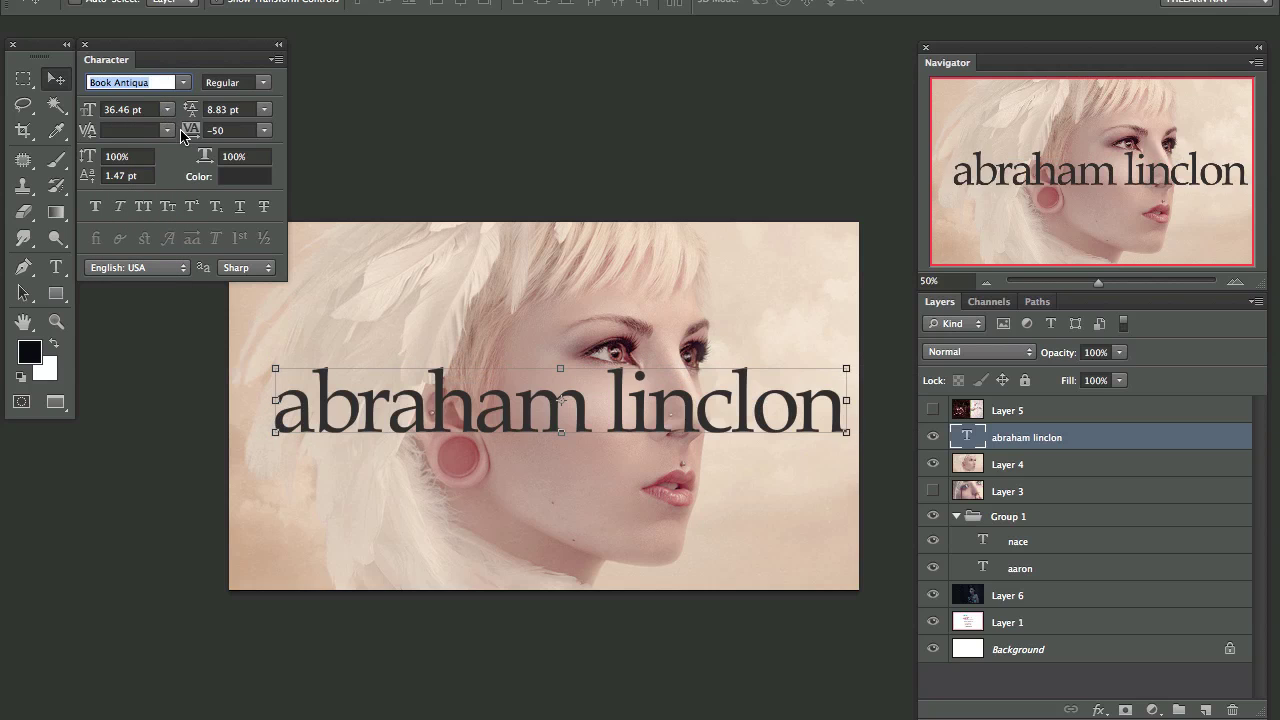
pyautogui.press('Down')
pyautogui.press('Down')
pyautogui.press('Down')
pyautogui.press('Down')
pyautogui.press('Down')
pyautogui.press('Down')
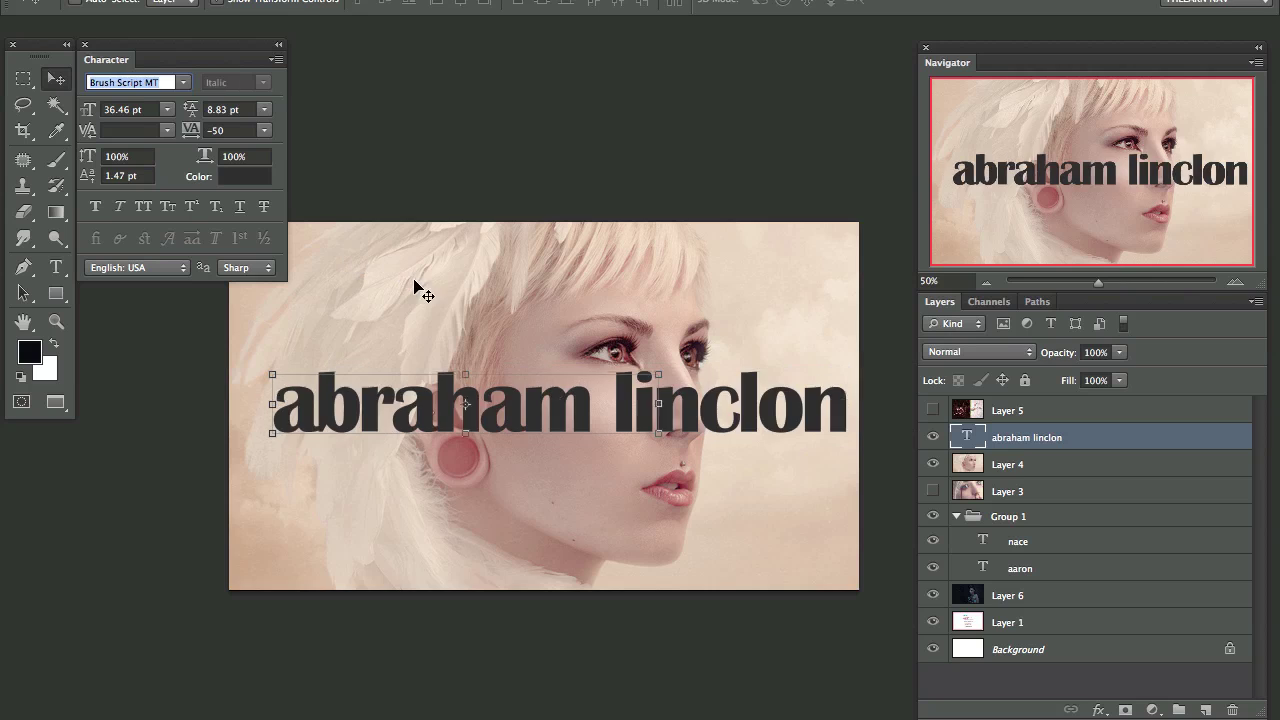
pyautogui.press('Down')
pyautogui.press('Down')
pyautogui.press('Down')
pyautogui.press('Down')
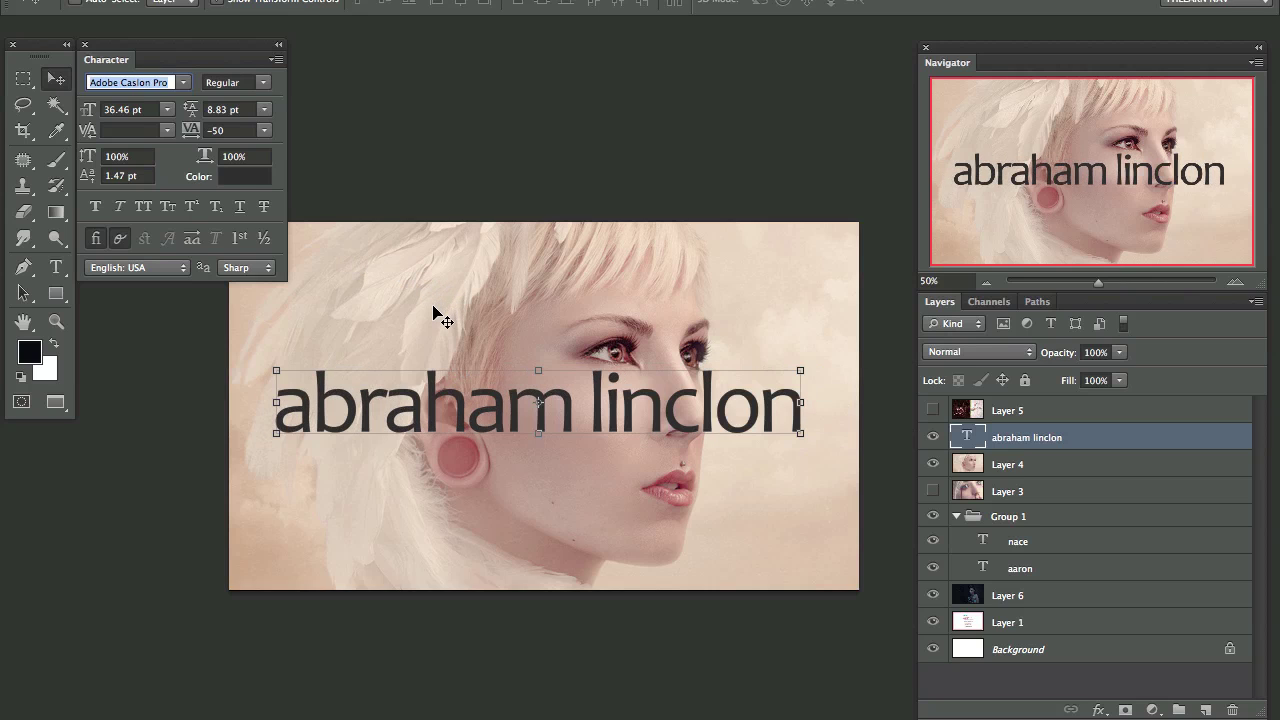
pyautogui.press('Up')
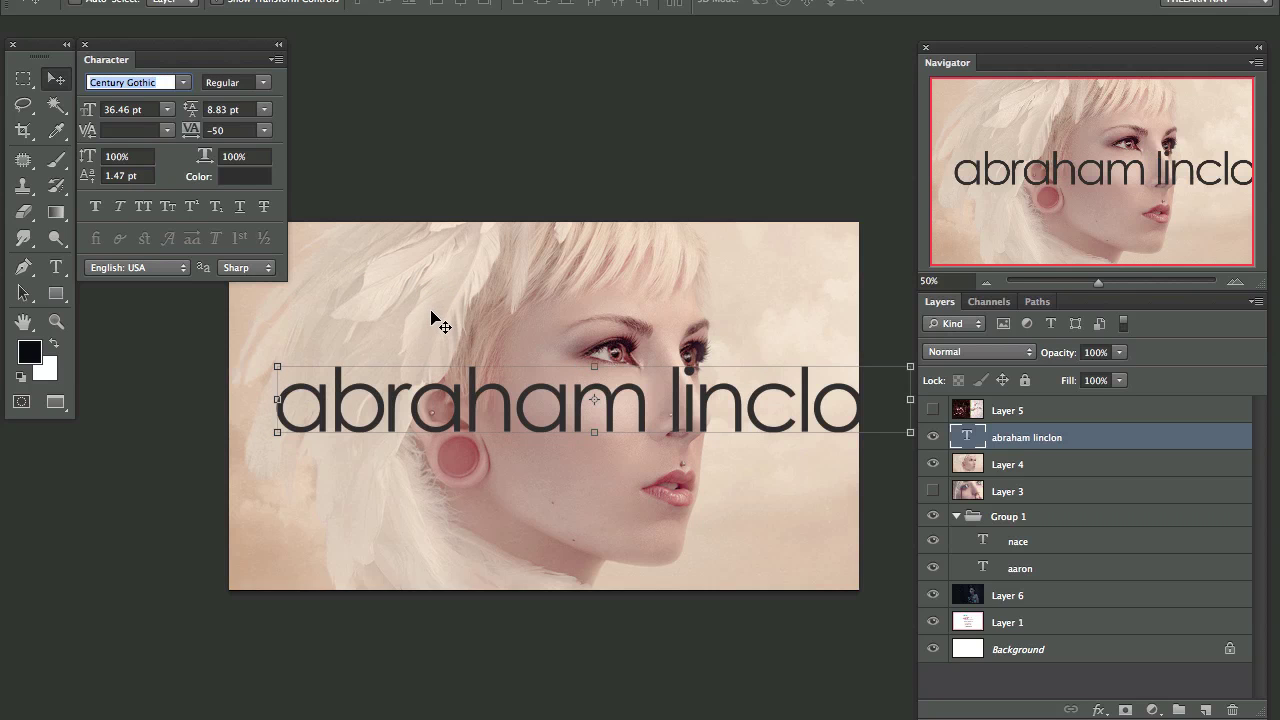
pyautogui.press('Down')
# Step: Shrink the Century Gothic name from 36.46 pt to 18.78 pt and place it bottom-left
pyautogui.press('Up')
pyautogui.moveTo(700, 434); pyautogui.dragTo(698, 412)
pyautogui.hotkey('ctrl', 't')
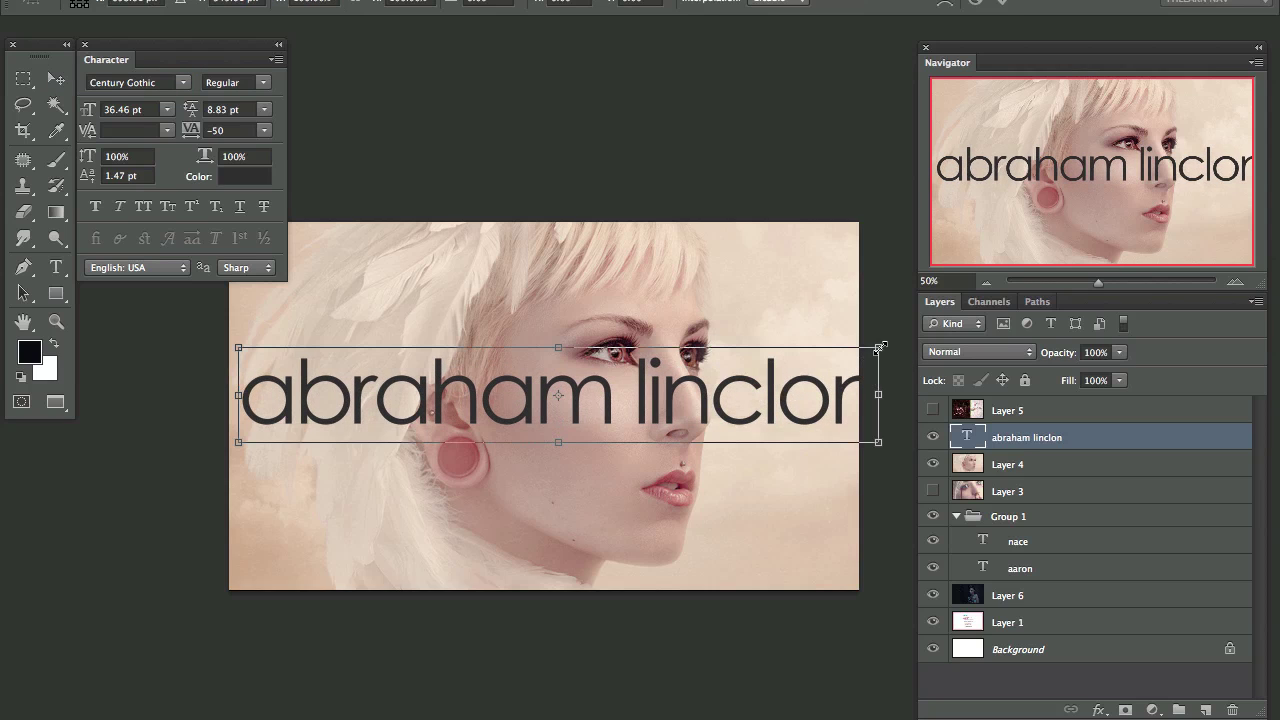
pyautogui.moveTo(880, 347); pyautogui.dragTo(570, 396)
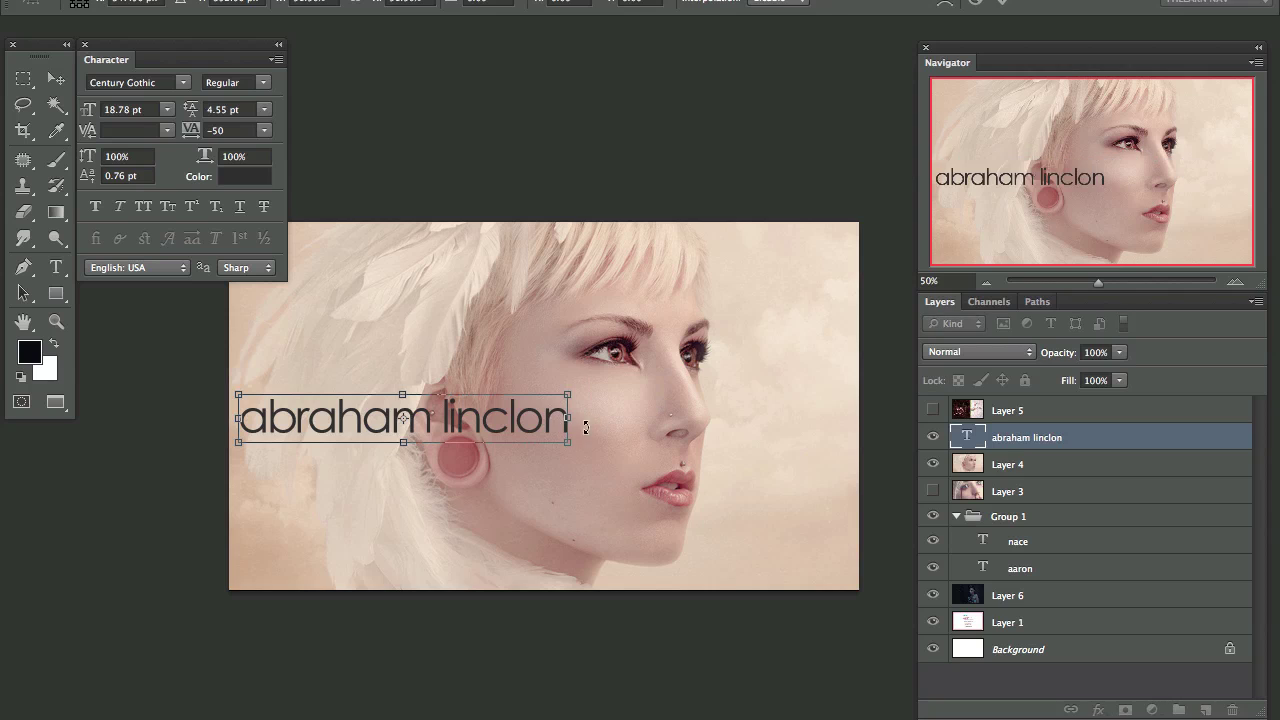
pyautogui.press('Return')
pyautogui.moveTo(474, 422); pyautogui.dragTo(479, 571)
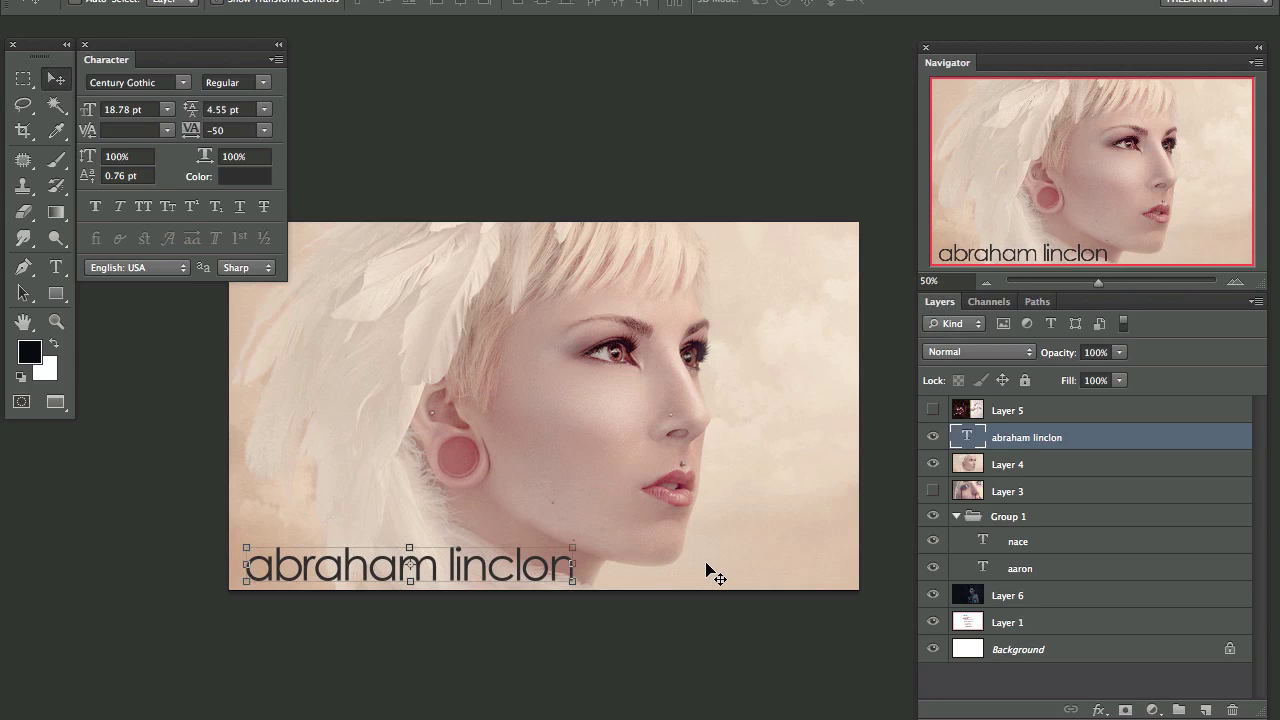
pyautogui.moveTo(640, 580); pyautogui.dragTo(632, 559)
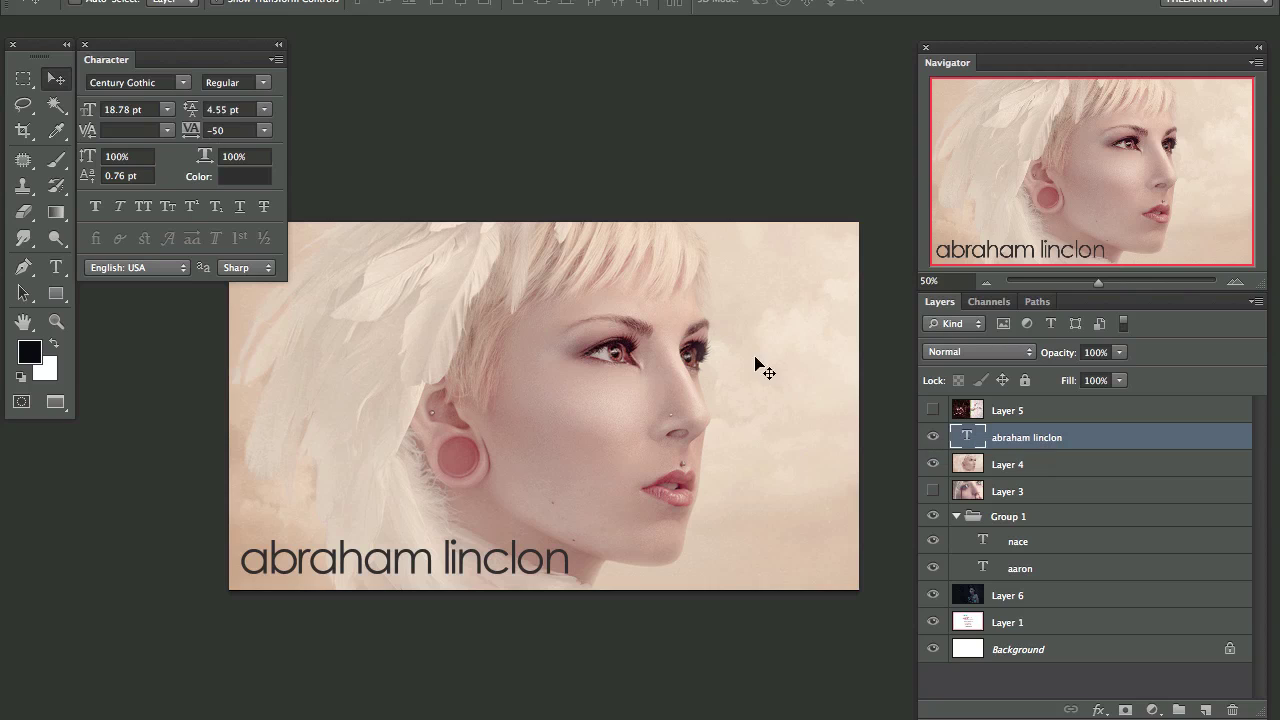
# Step: Hide the portrait card and group Group 1 with Layer 6 into a new group
pyautogui.moveTo(933, 440); pyautogui.dragTo(948, 488)
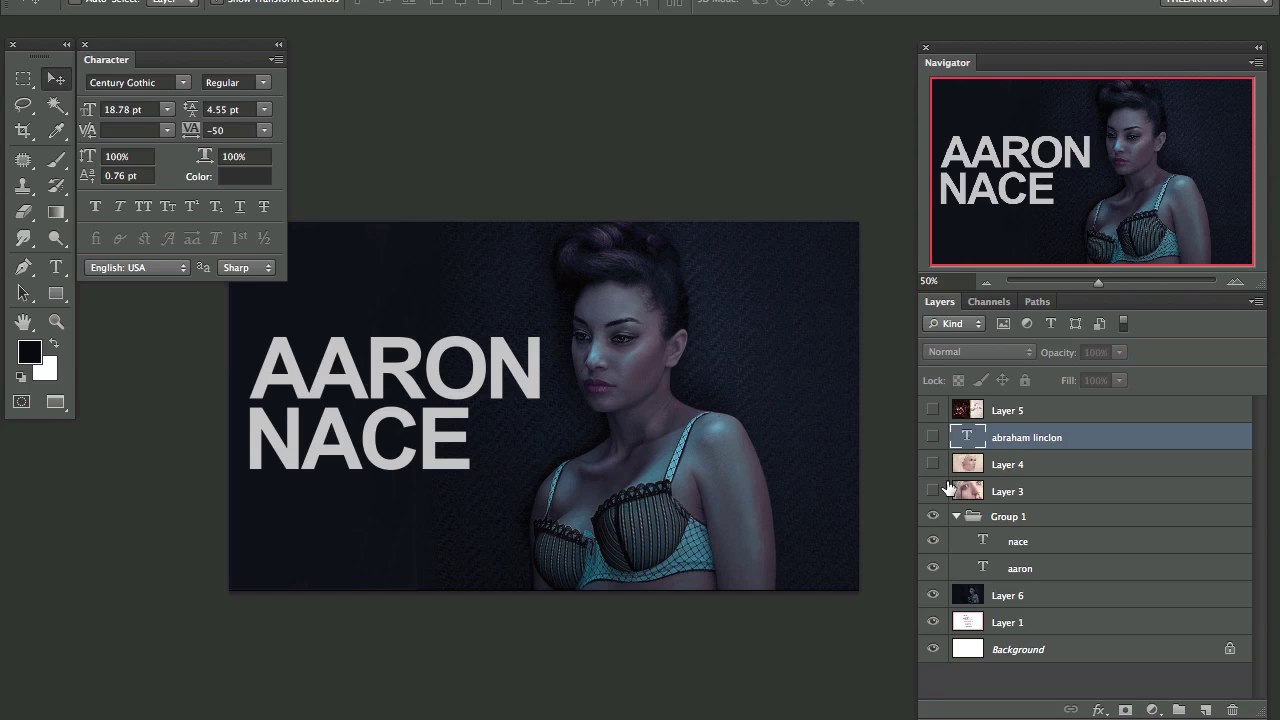
pyautogui.click(956, 516)
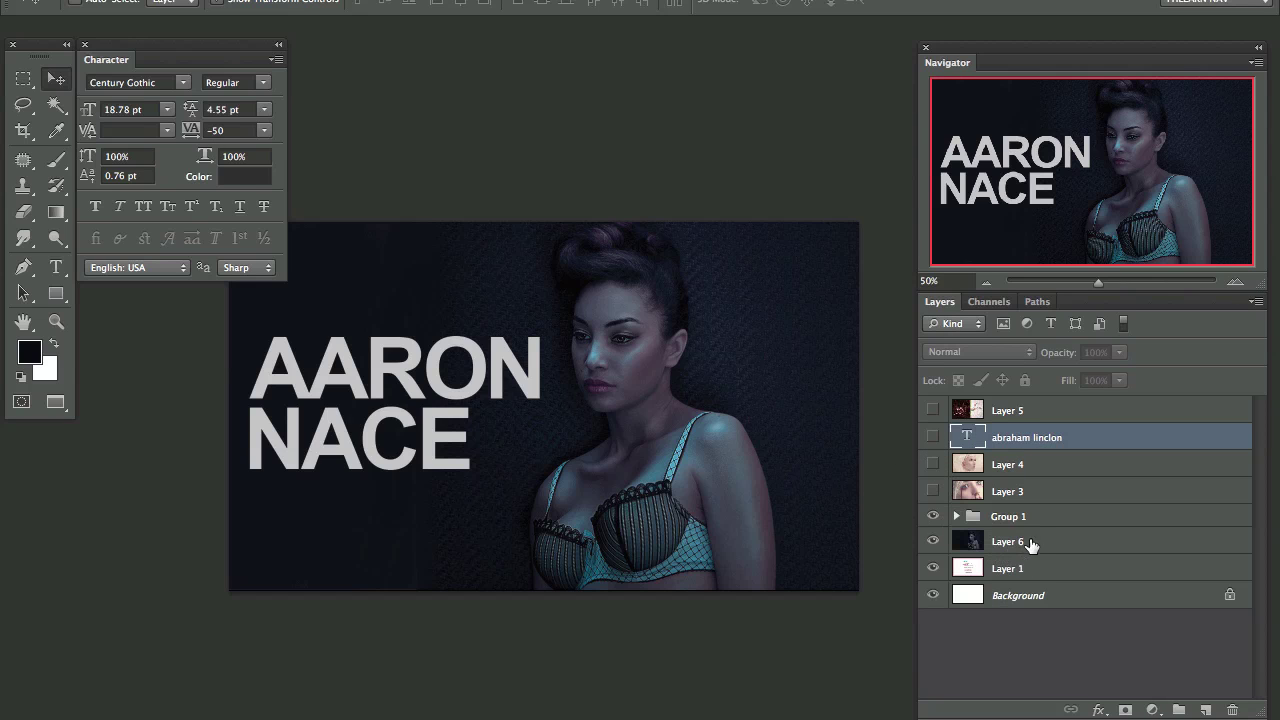
pyautogui.keyDown('shift'); pyautogui.click(1030, 543); pyautogui.keyUp('shift')
pyautogui.click(1030, 524)
pyautogui.keyDown('shift'); pyautogui.click(1022, 543); pyautogui.keyUp('shift')
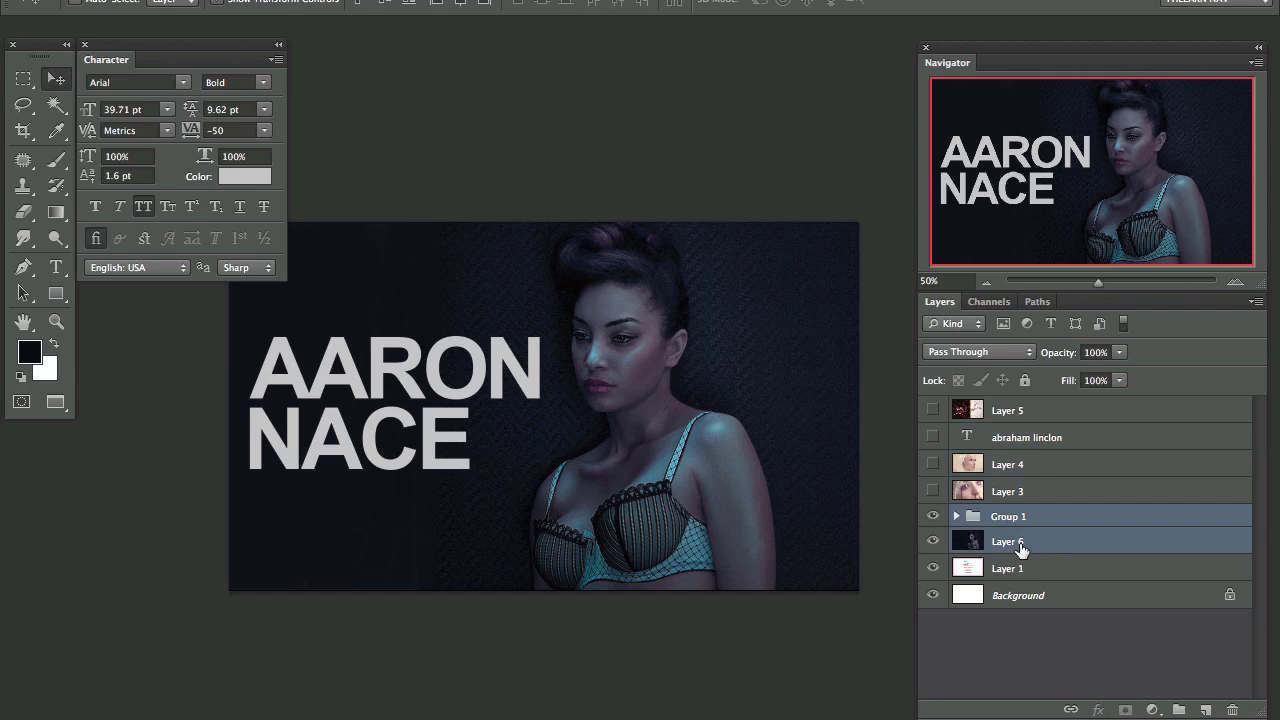
pyautogui.hotkey('ctrl', 'g')
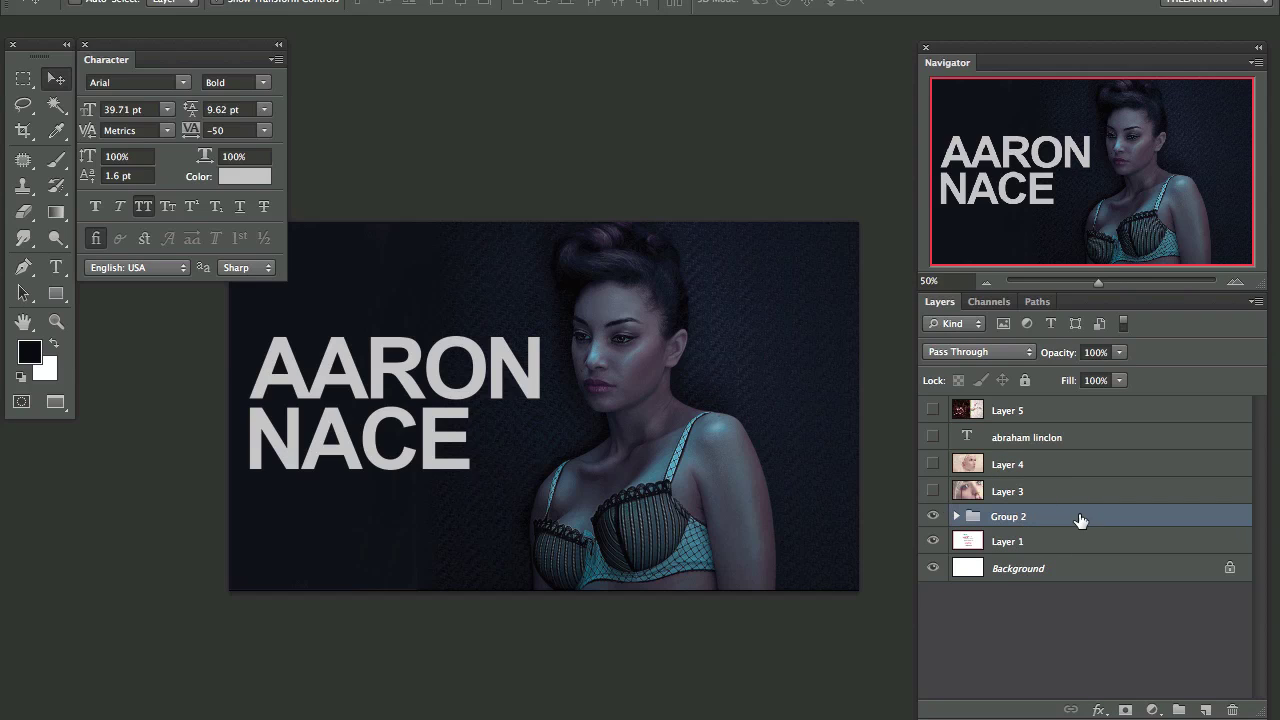
# Step: Add a new layer filled with dark navy above the photo group
pyautogui.hotkey('ctrl', 'shift', 'alt', 'n')
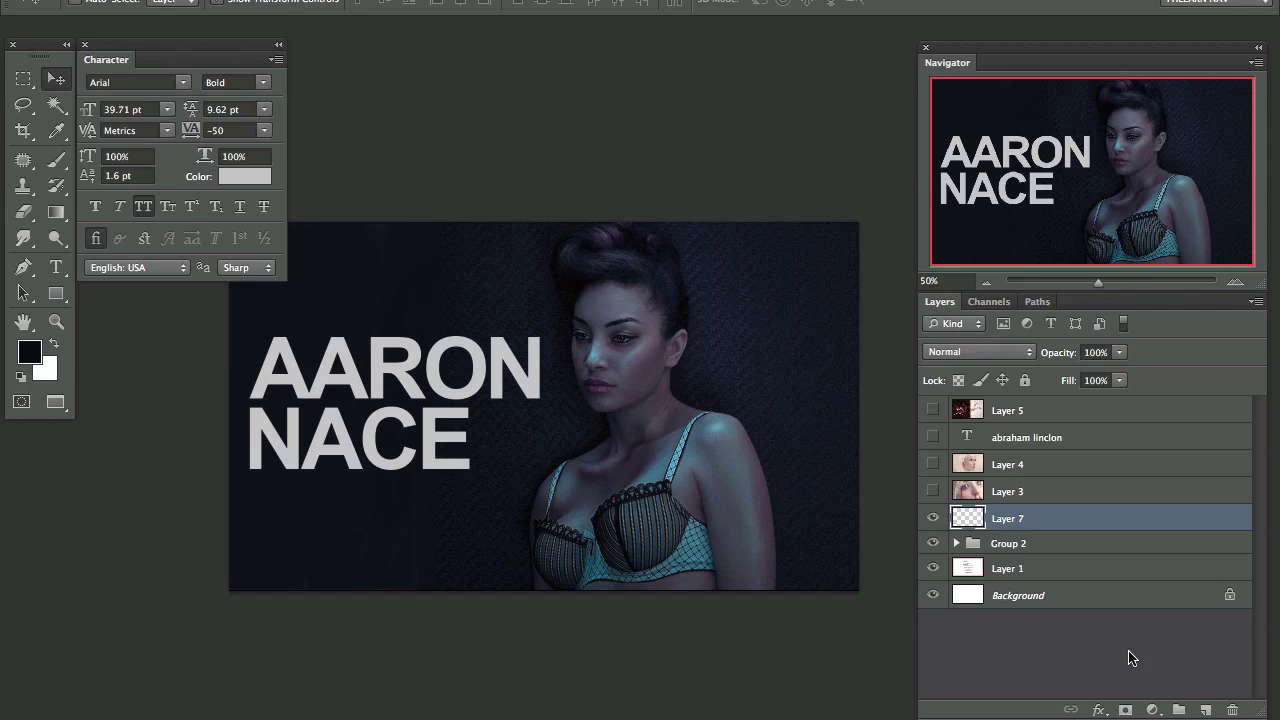
pyautogui.hotkey('alt', 'BackSpace')
pyautogui.hotkey('ctrl', 'BackSpace')
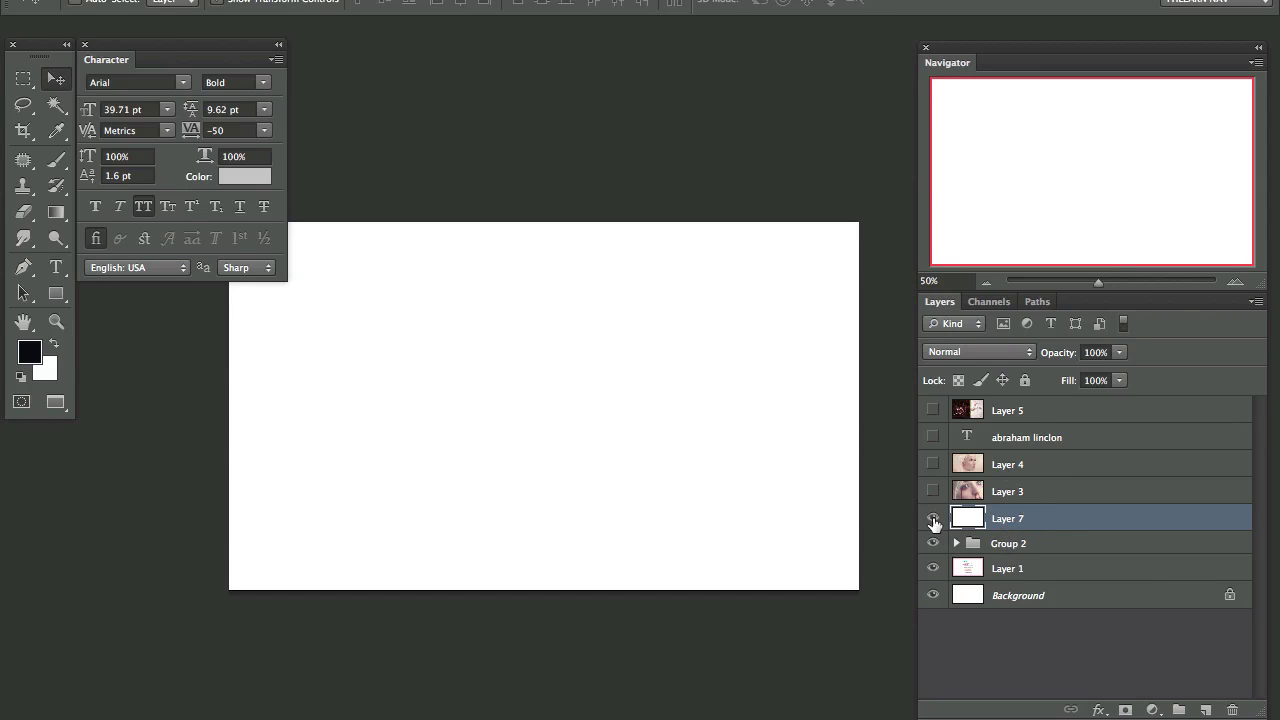
pyautogui.hotkey('alt', 'BackSpace')
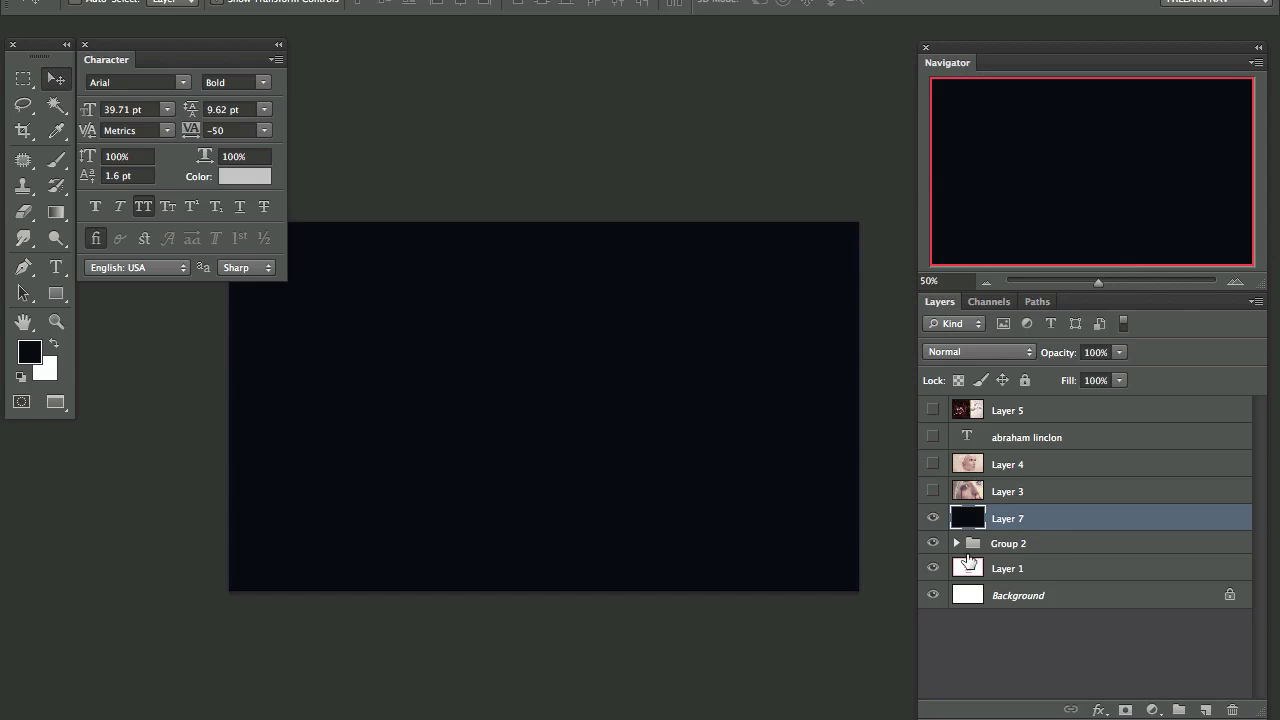
# Step: Duplicate the name text group above the dark layer and make Group 2 visible again
pyautogui.click(956, 543)
pyautogui.click(1040, 568)
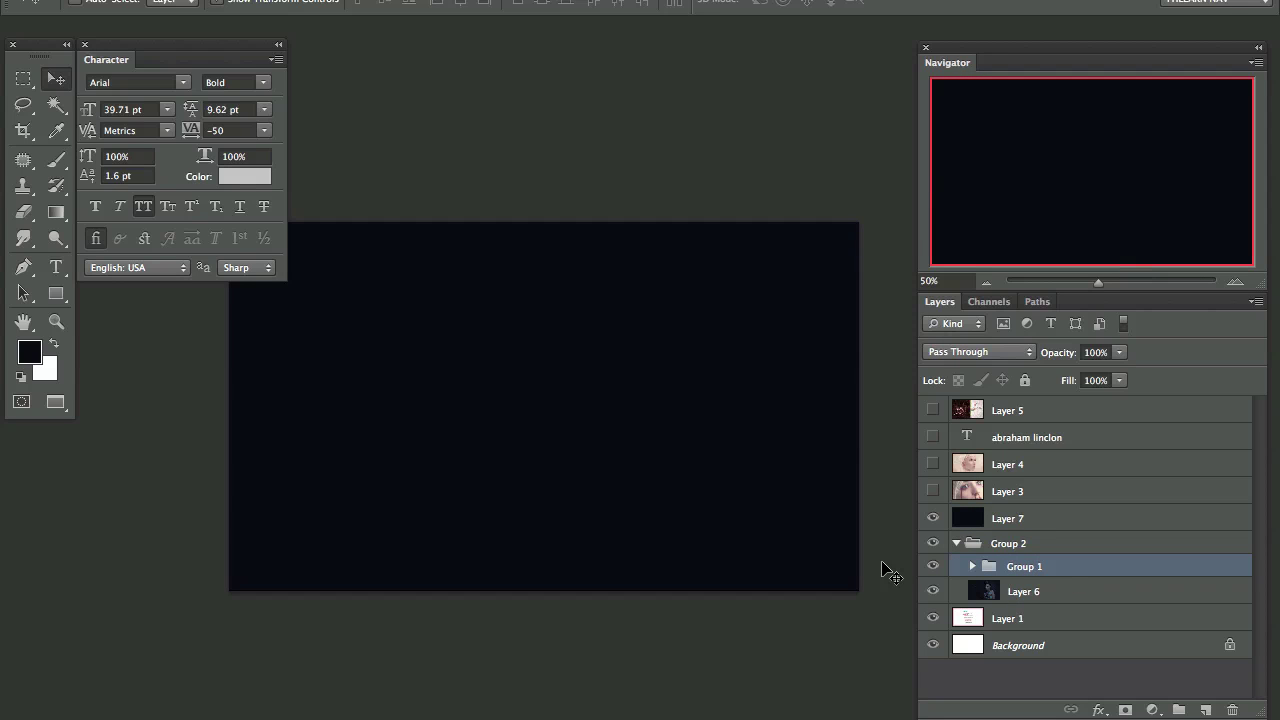
pyautogui.hotkey('ctrl', 'j')
pyautogui.hotkey('ctrl', ']')
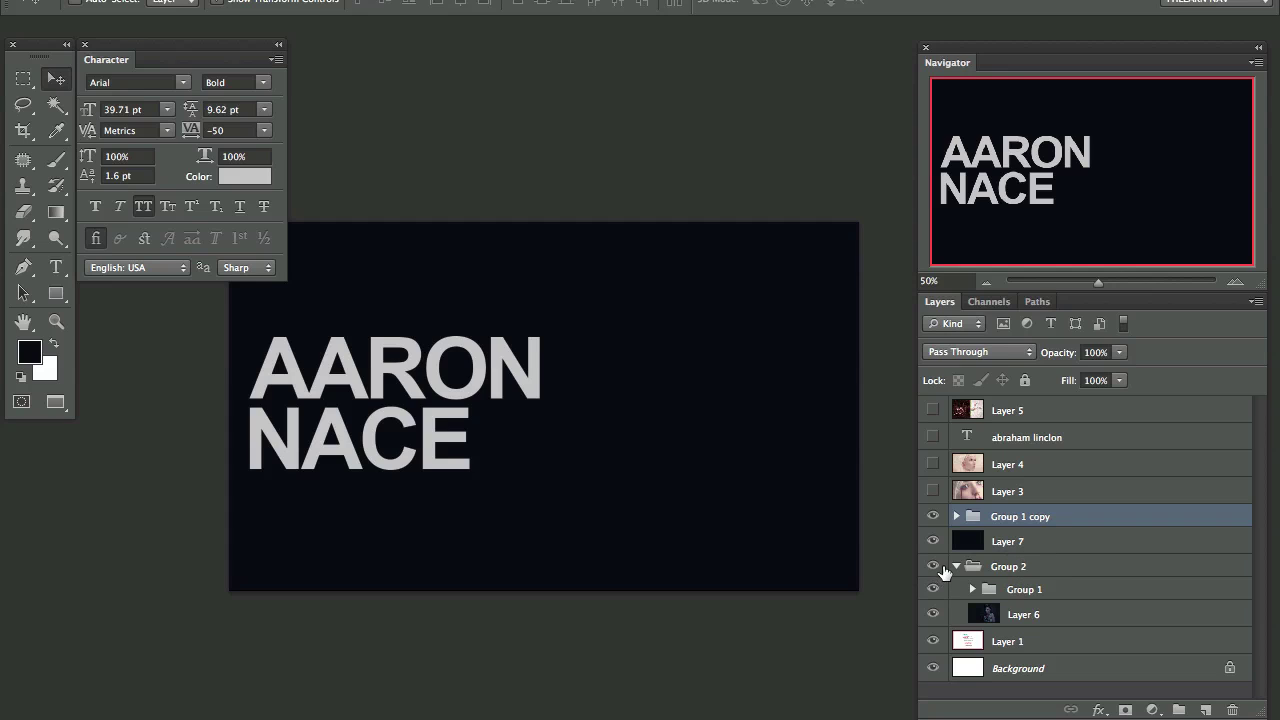
pyautogui.click(932, 567)
pyautogui.click(1028, 543)
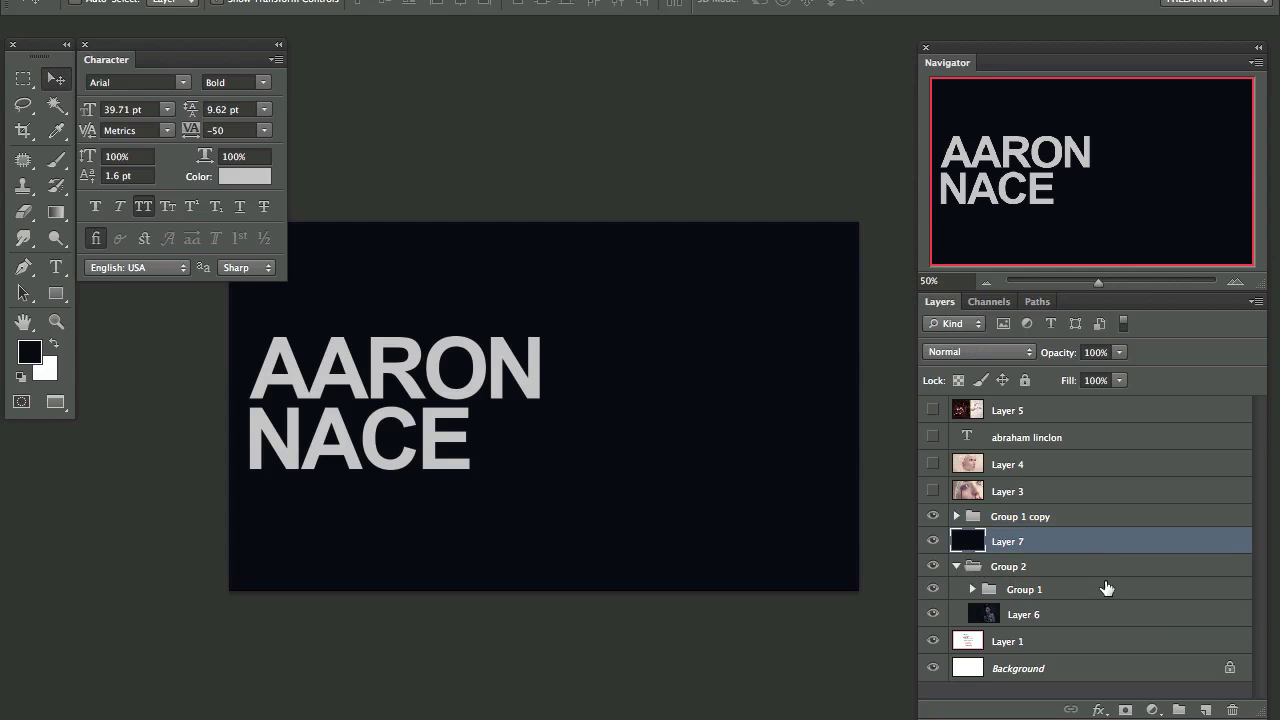
# Step: Type the email address below the name, reduce its size, and colour it grey
pyautogui.press('t')
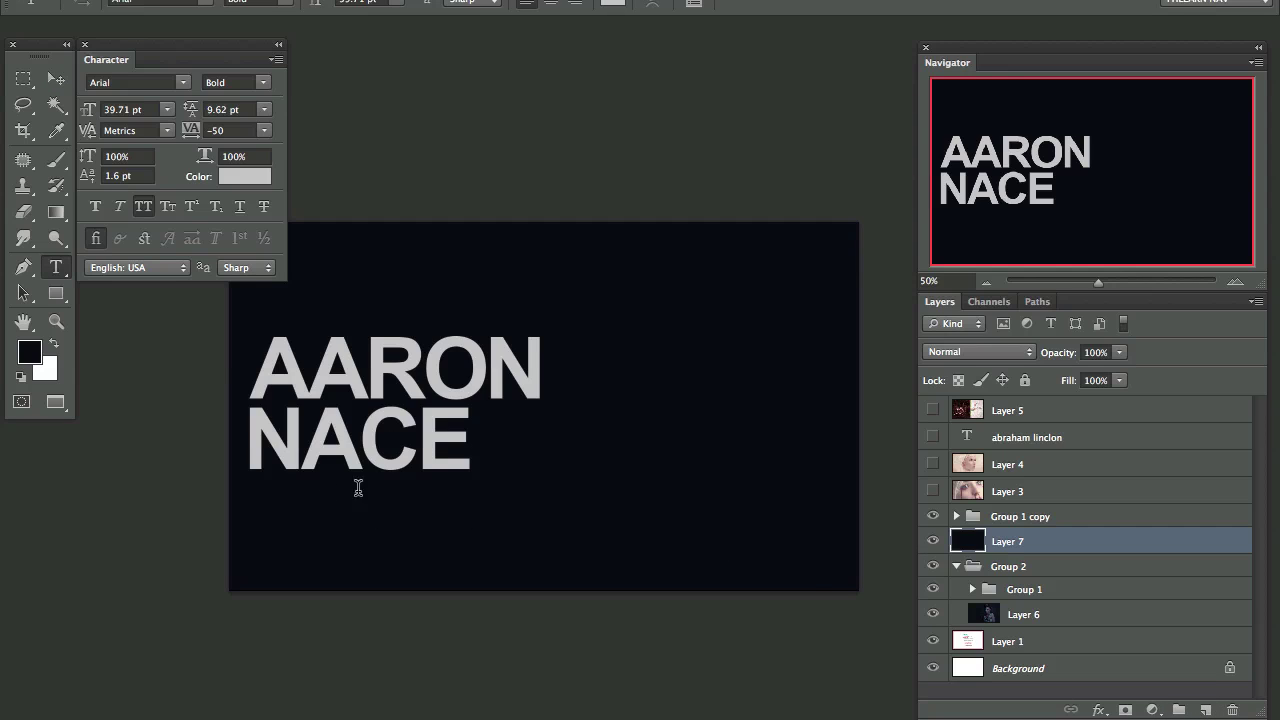
pyautogui.click(298, 530)
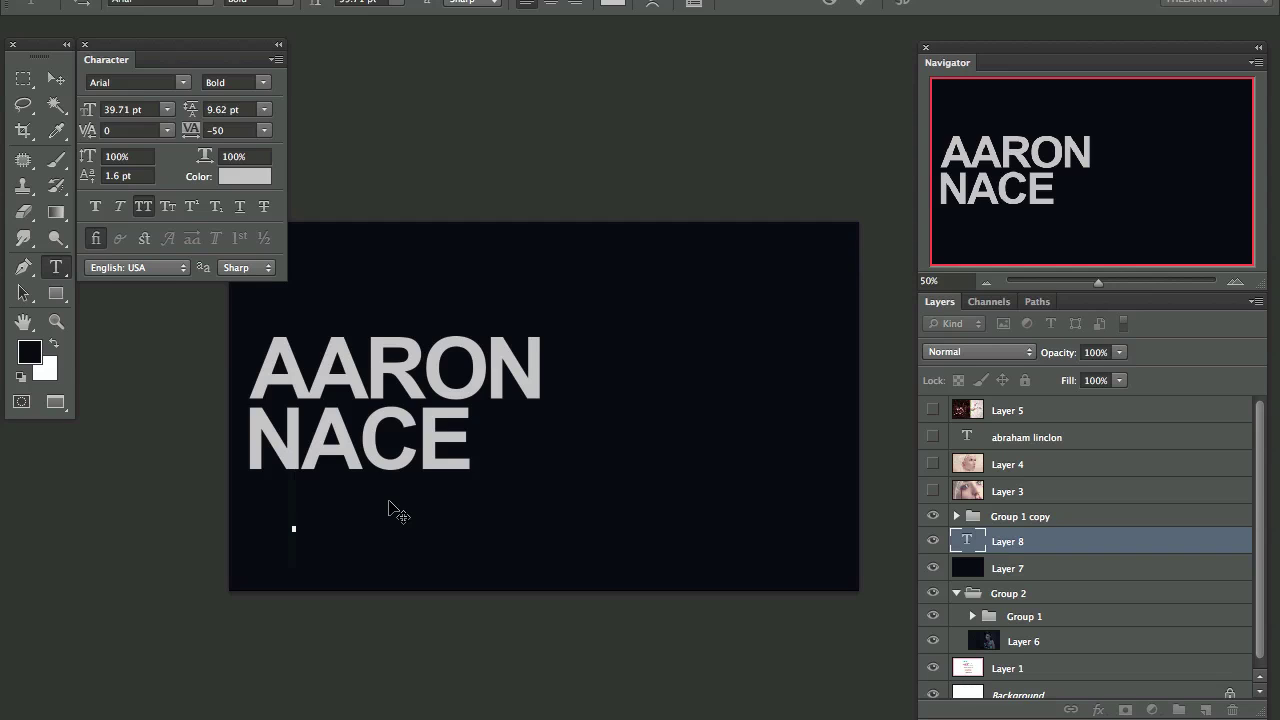
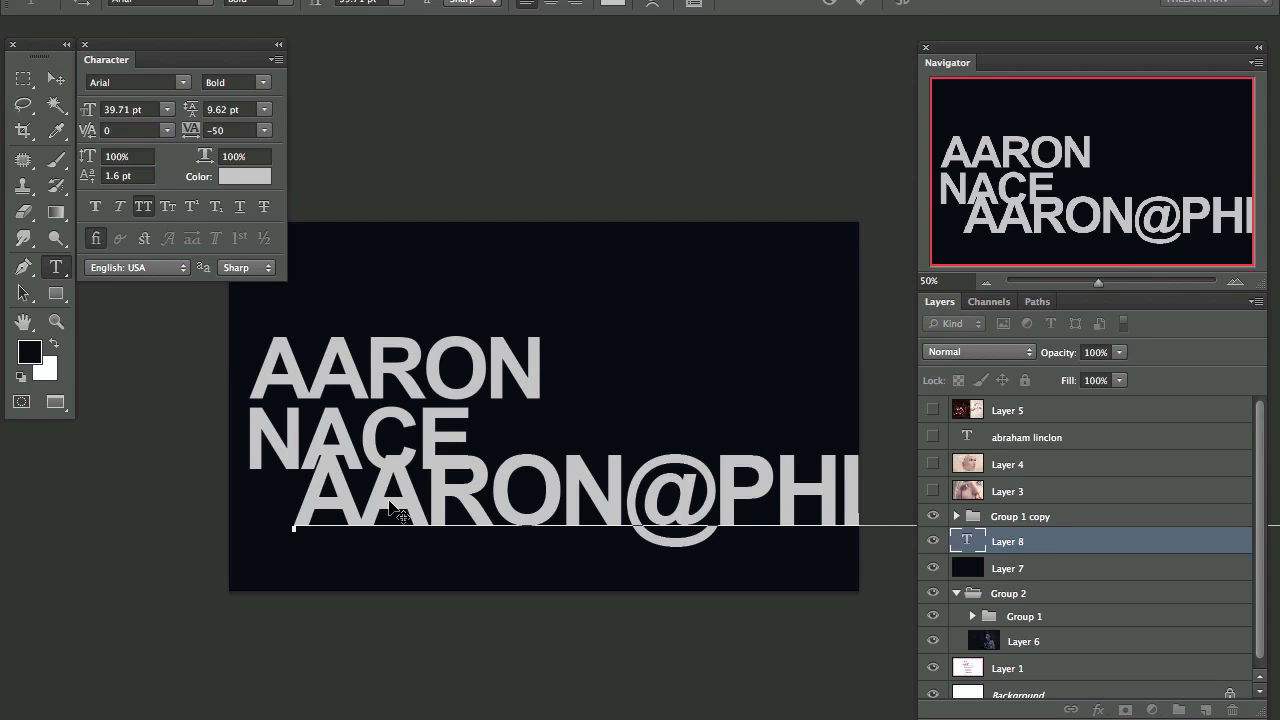
pyautogui.hotkey('ctrl', 'Return')
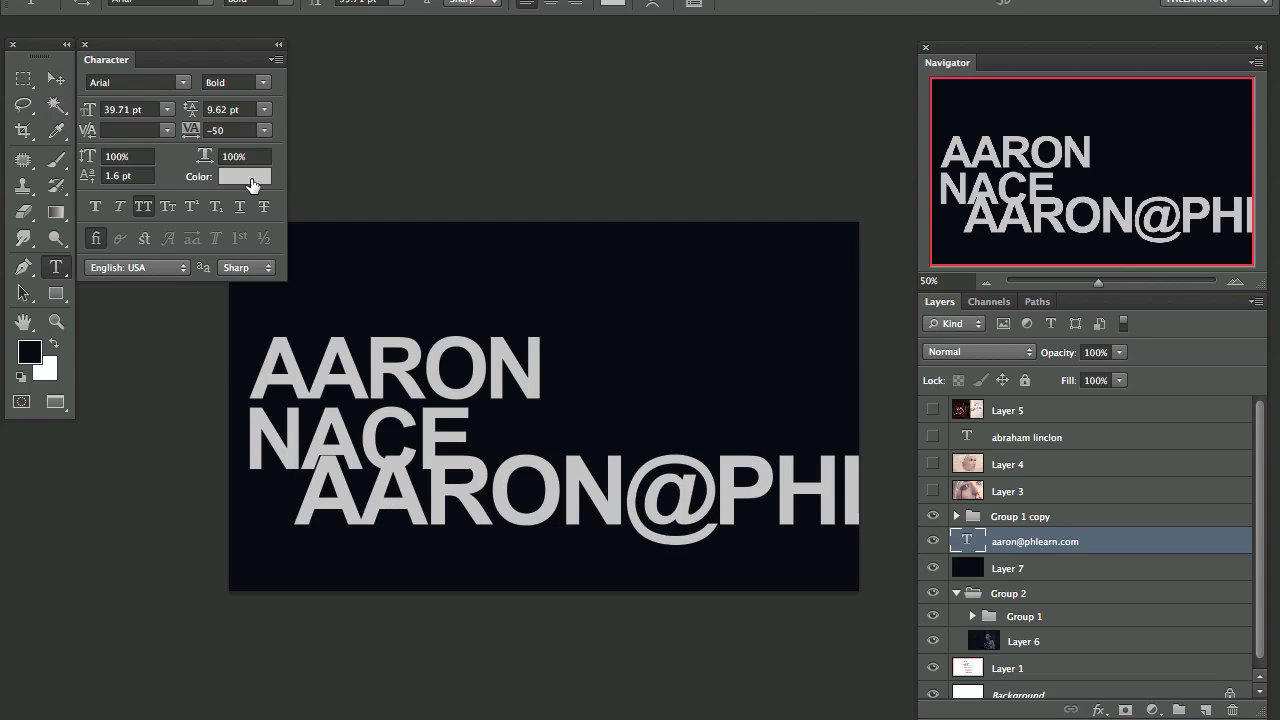
pyautogui.moveTo(89, 112); pyautogui.dragTo(84, 124)
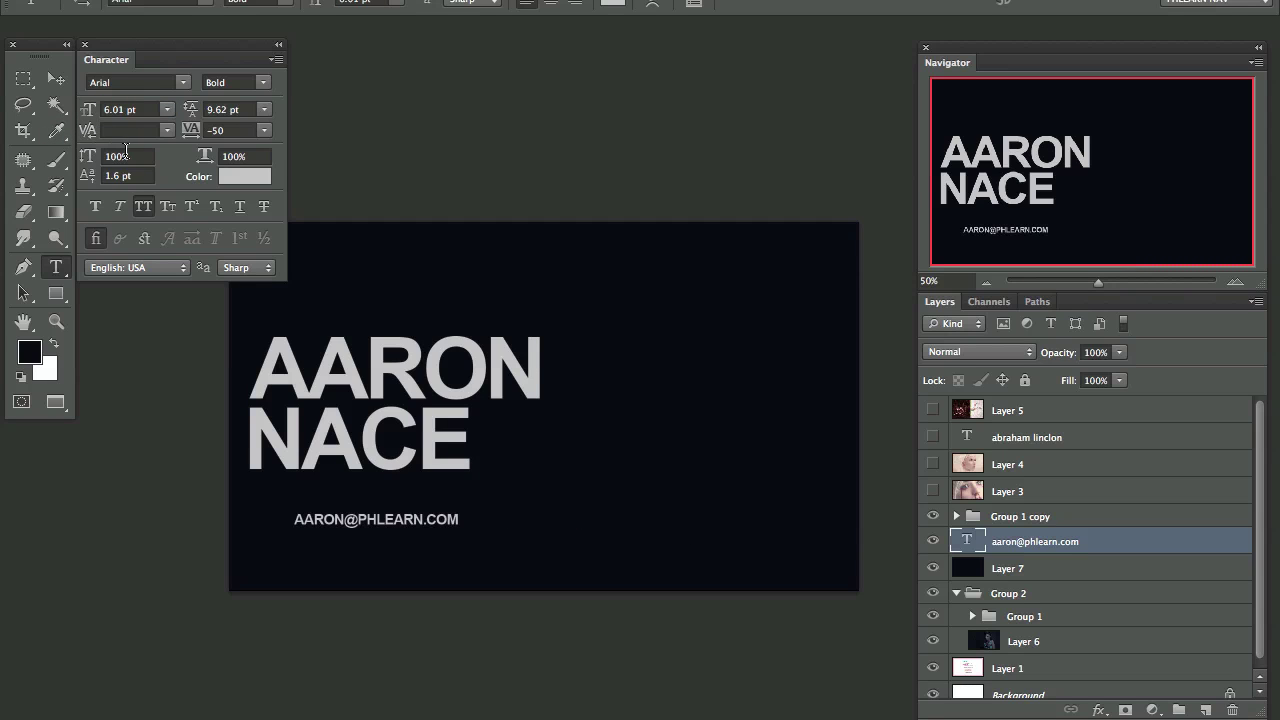
pyautogui.click(244, 176)
pyautogui.moveTo(363, 271); pyautogui.dragTo(331, 333)
pyautogui.click(796, 179)
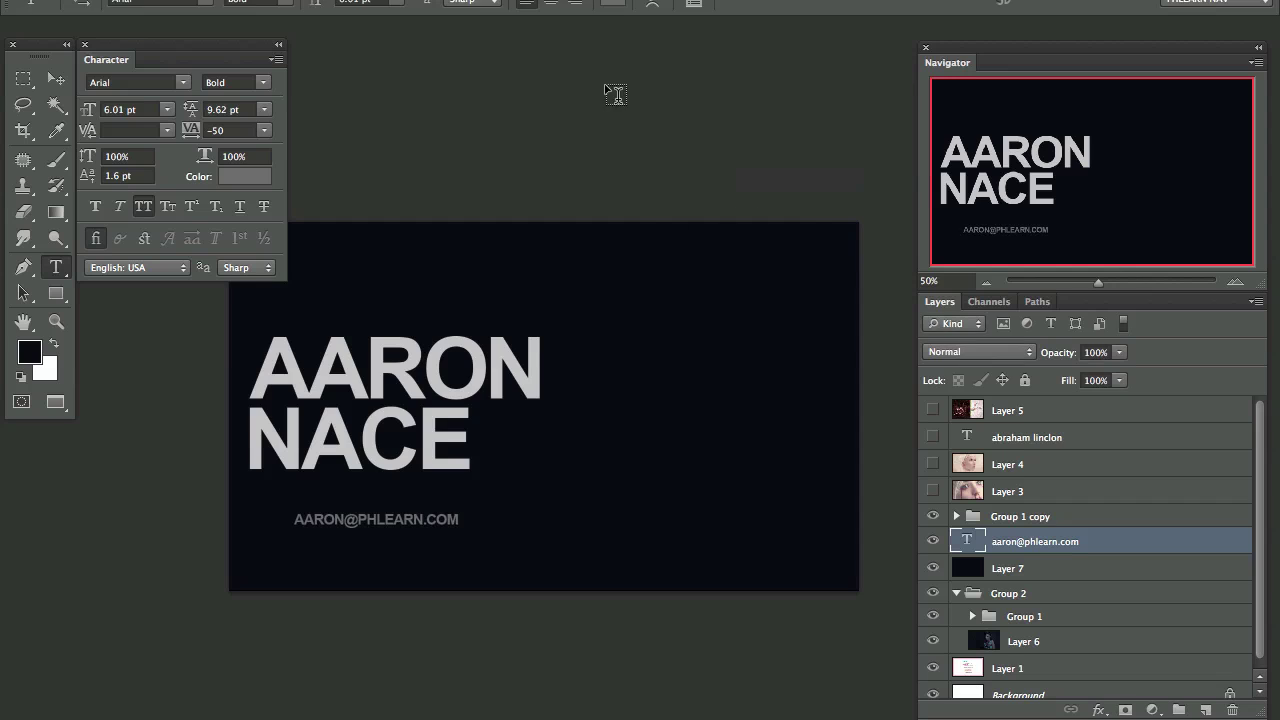
# Step: Align the email text under the name and scale it up to 8.09 pt
pyautogui.press('v')
pyautogui.moveTo(510, 580); pyautogui.dragTo(473, 540)
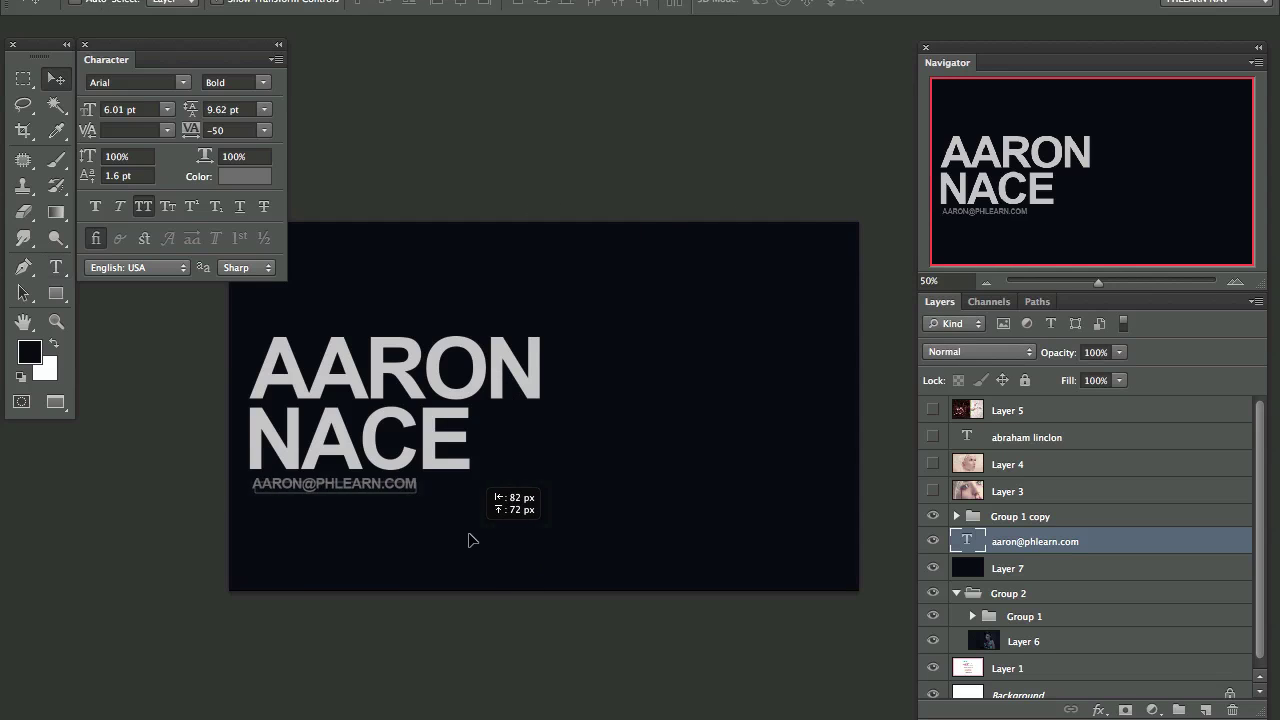
pyautogui.press('Left')
pyautogui.press('Left')
pyautogui.press('Left')
pyautogui.press('Down')
pyautogui.hotkey('ctrl', 't')
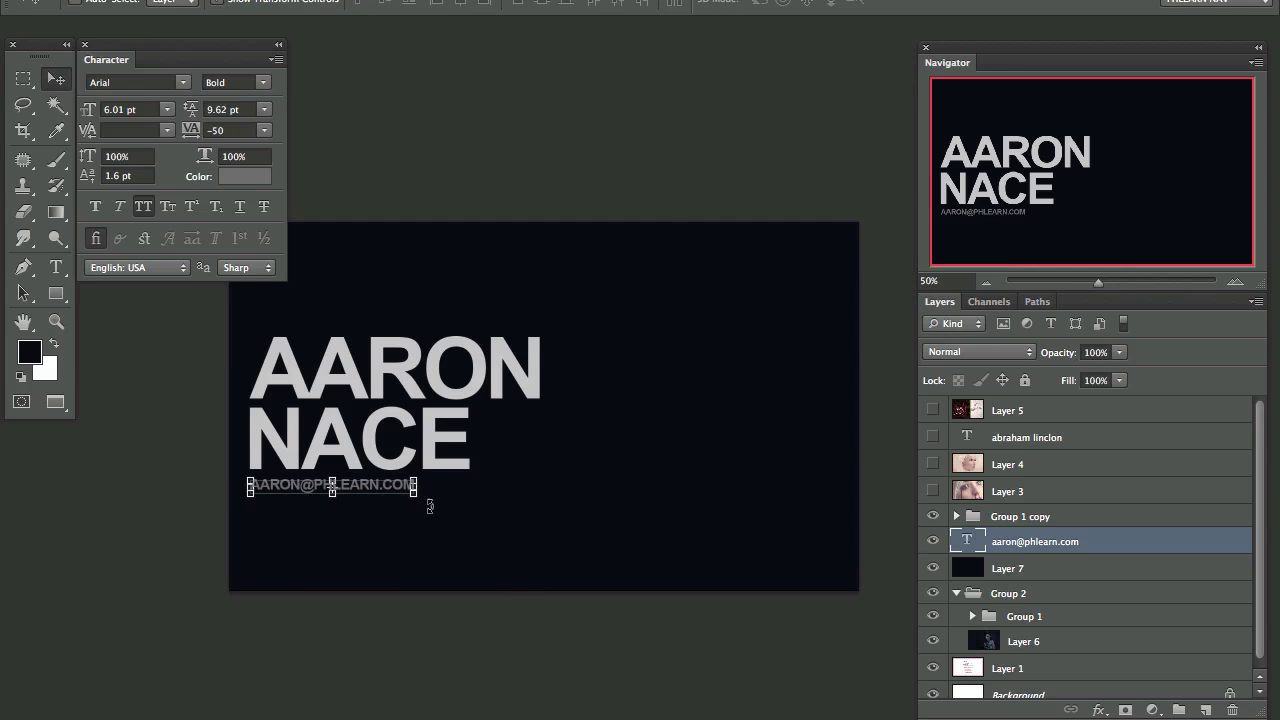
pyautogui.moveTo(416, 494); pyautogui.dragTo(481, 504)
pyautogui.press('Return')
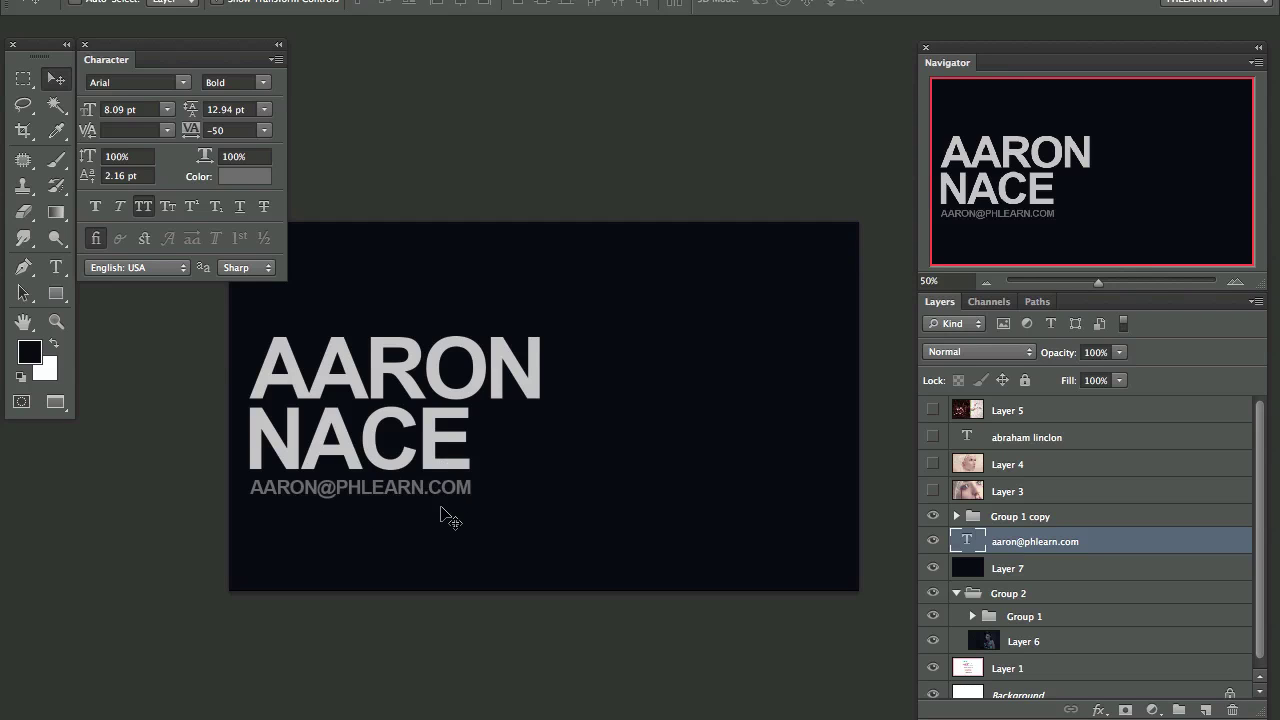
# Step: Duplicate the email line just beneath it and replace the copy's text with the phone number
pyautogui.moveTo(1148, 544); pyautogui.dragTo(1207, 709)
pyautogui.moveTo(525, 436); pyautogui.dragTo(531, 477)
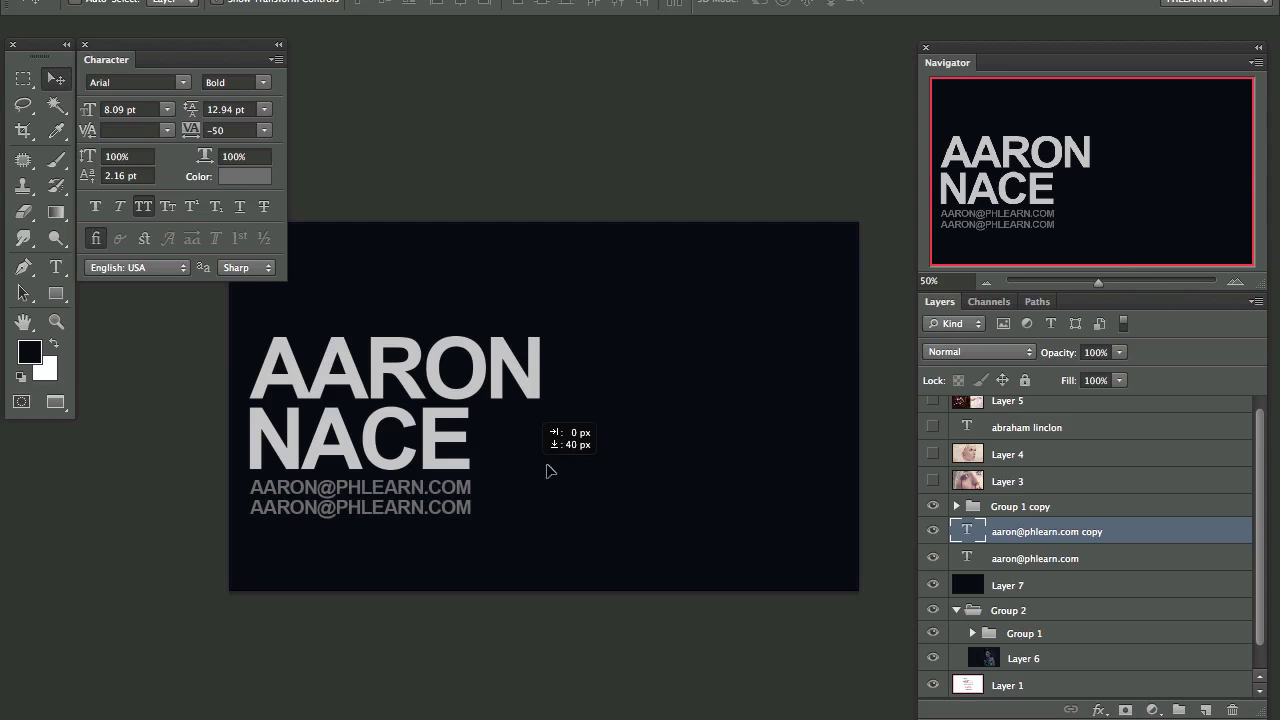
pyautogui.doubleClick(967, 531)
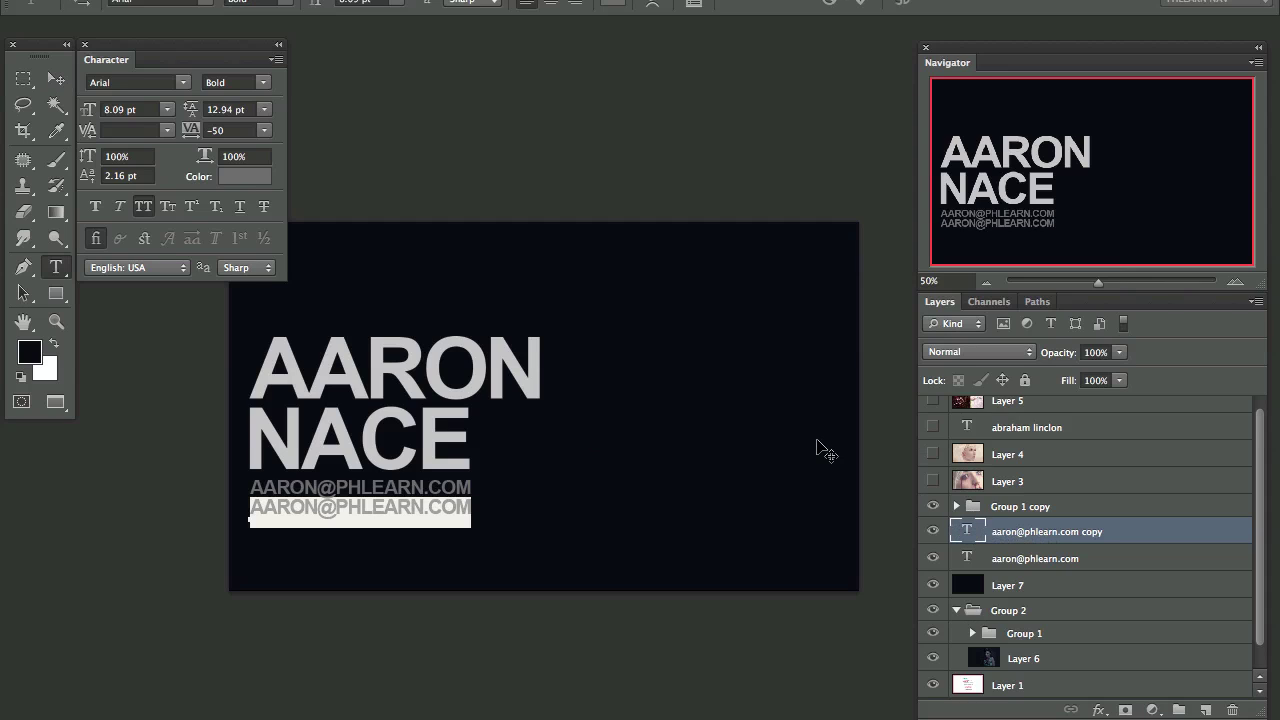
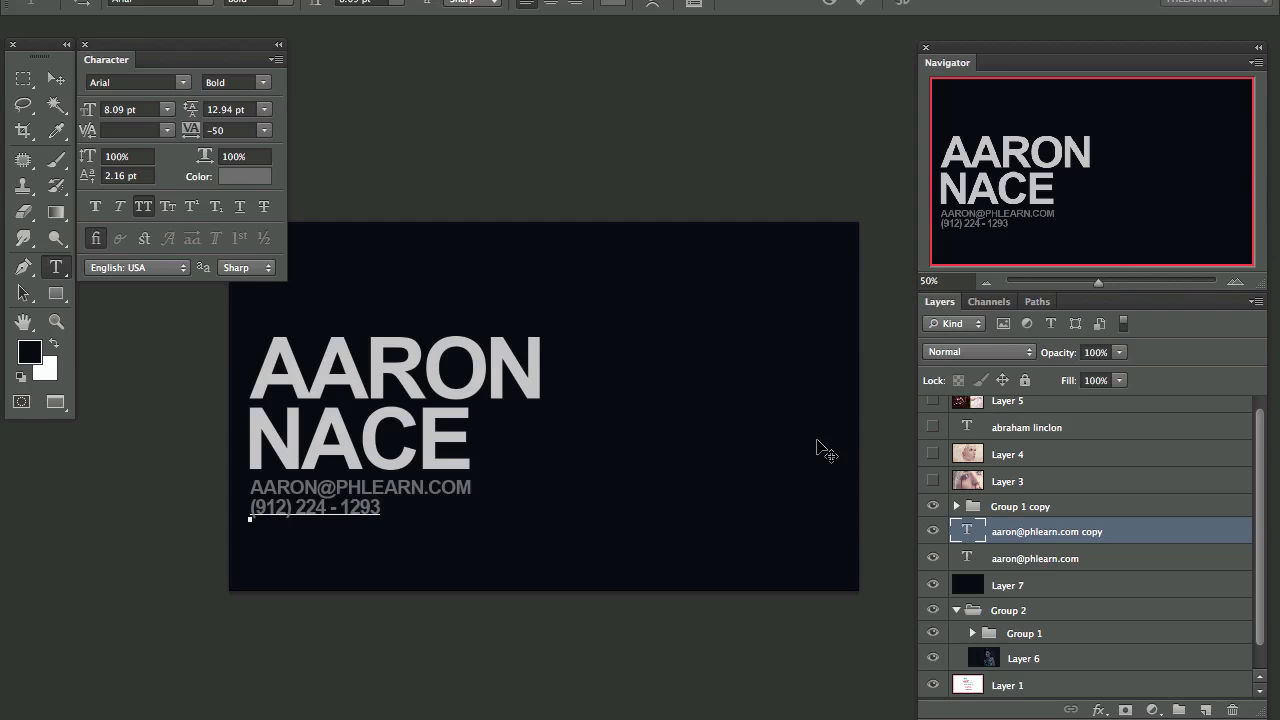
pyautogui.hotkey('ctrl', 'Return')
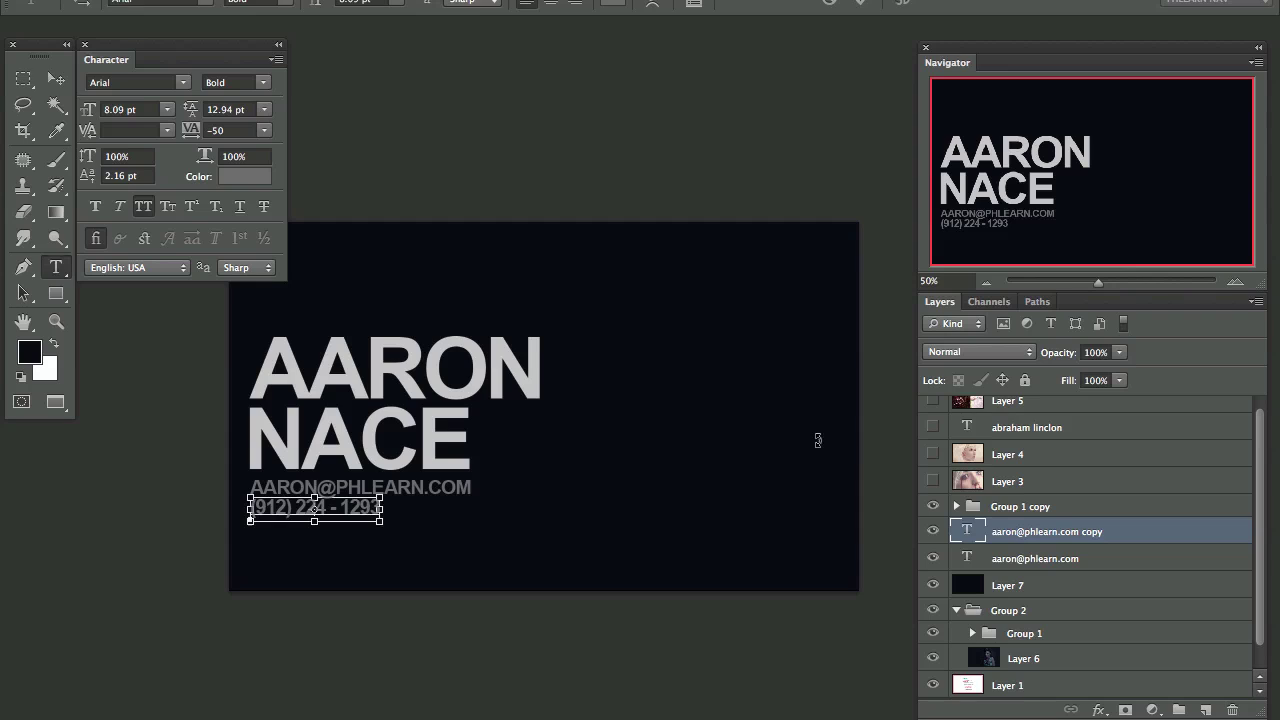
pyautogui.press('v')
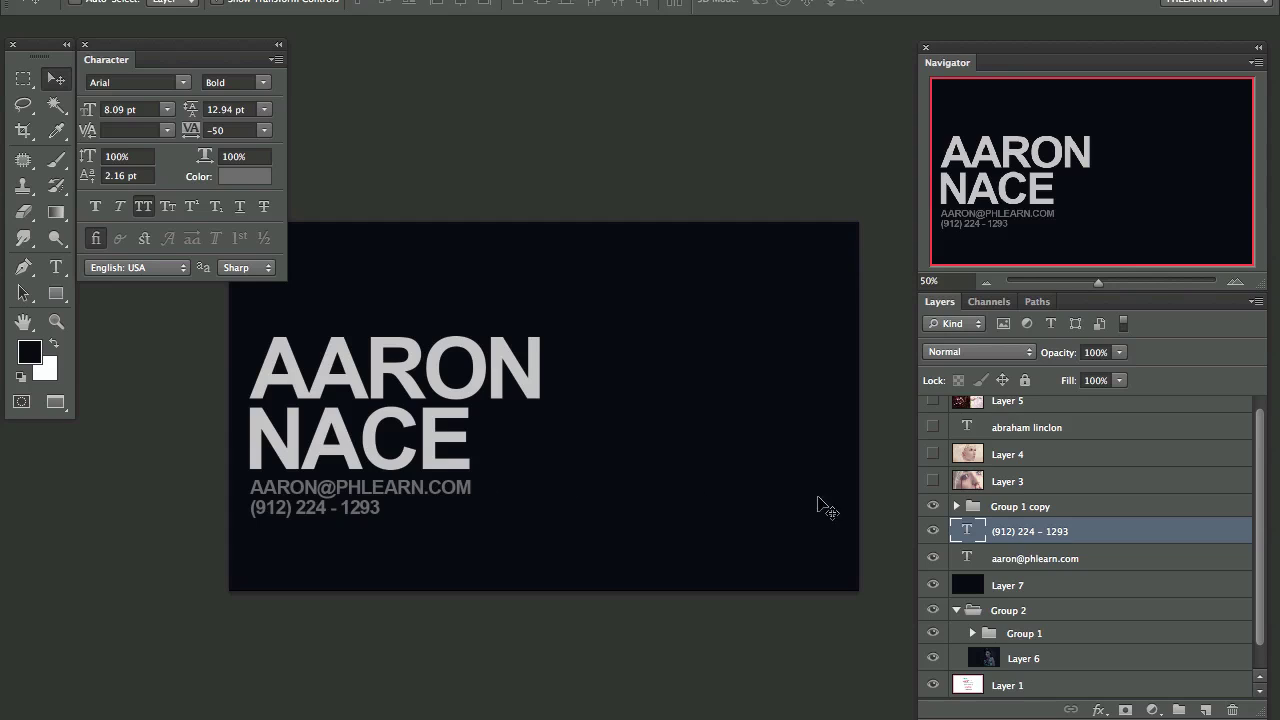
# Step: Left-align the surname through email text layers in the name group copy
pyautogui.click(957, 507)
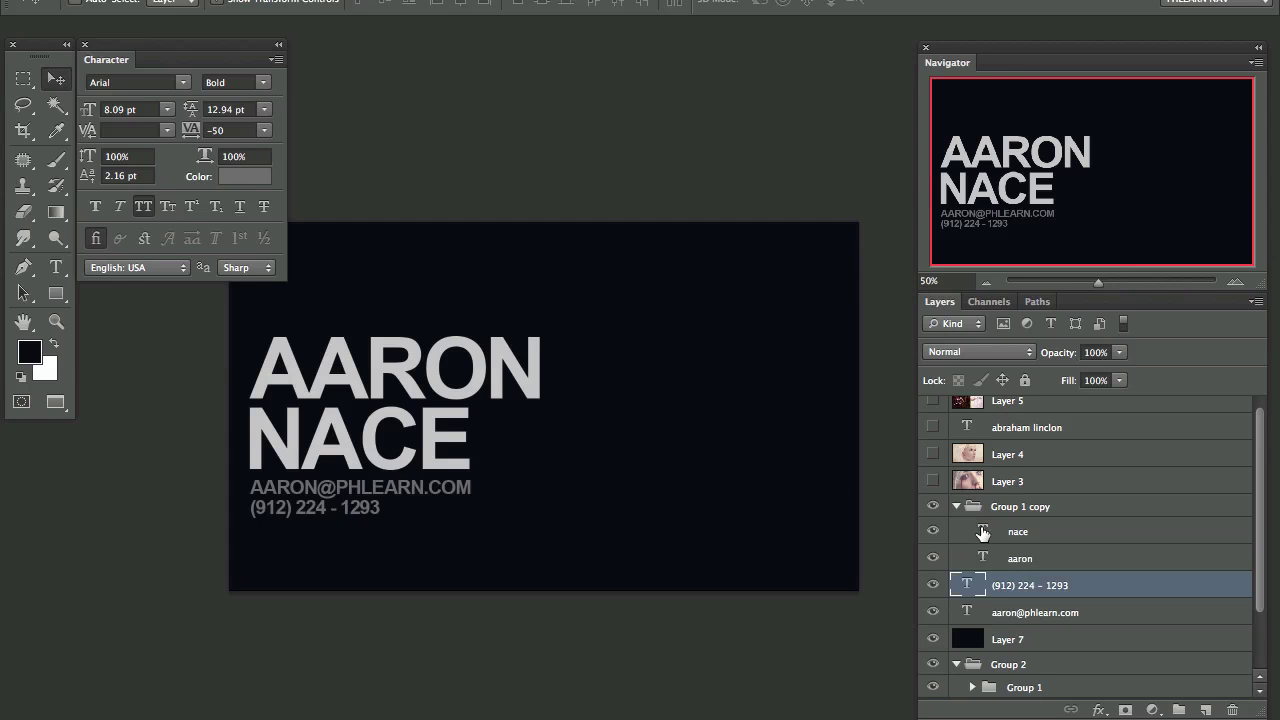
pyautogui.click(1020, 531)
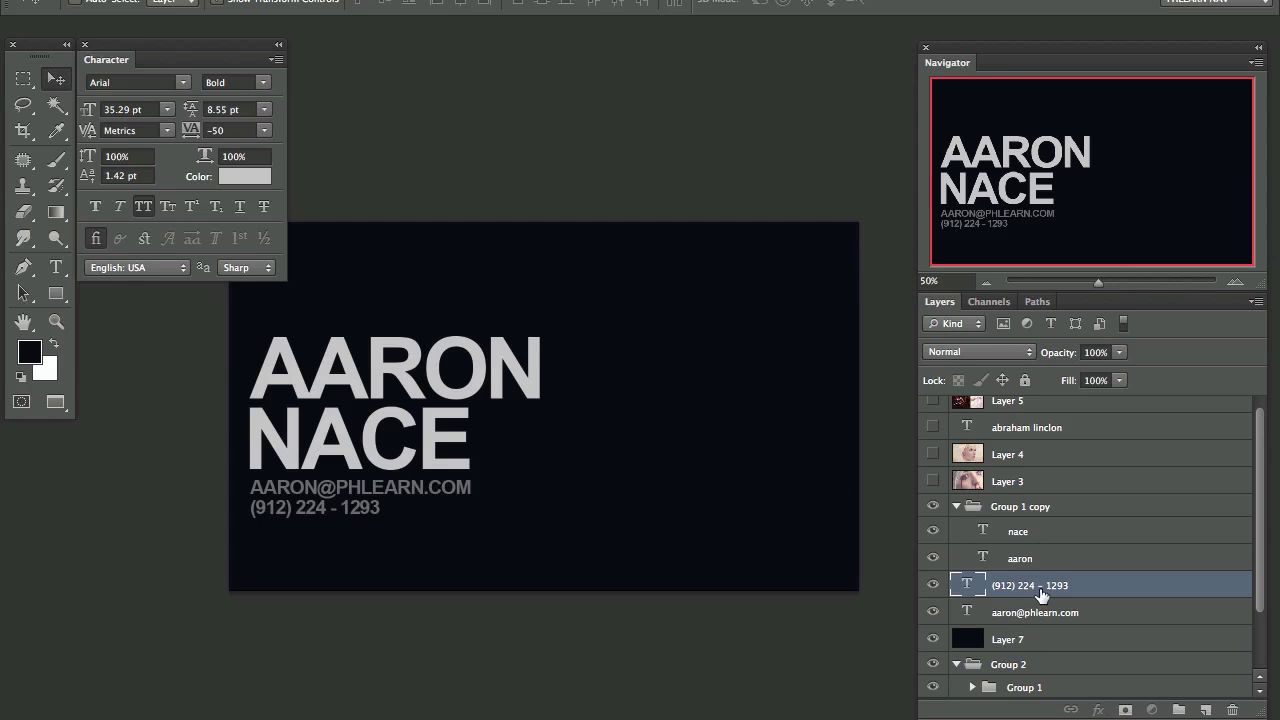
pyautogui.keyDown('shift'); pyautogui.click(1042, 617); pyautogui.keyUp('shift')
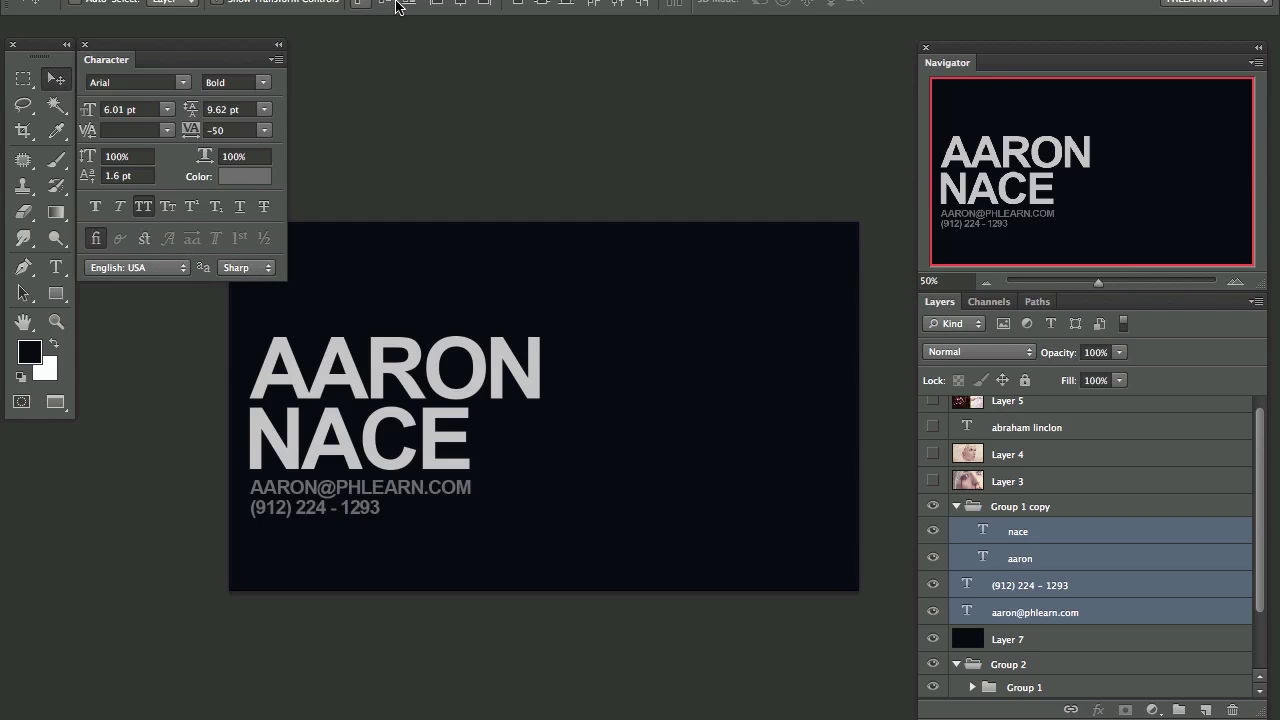
pyautogui.click(437, 3)
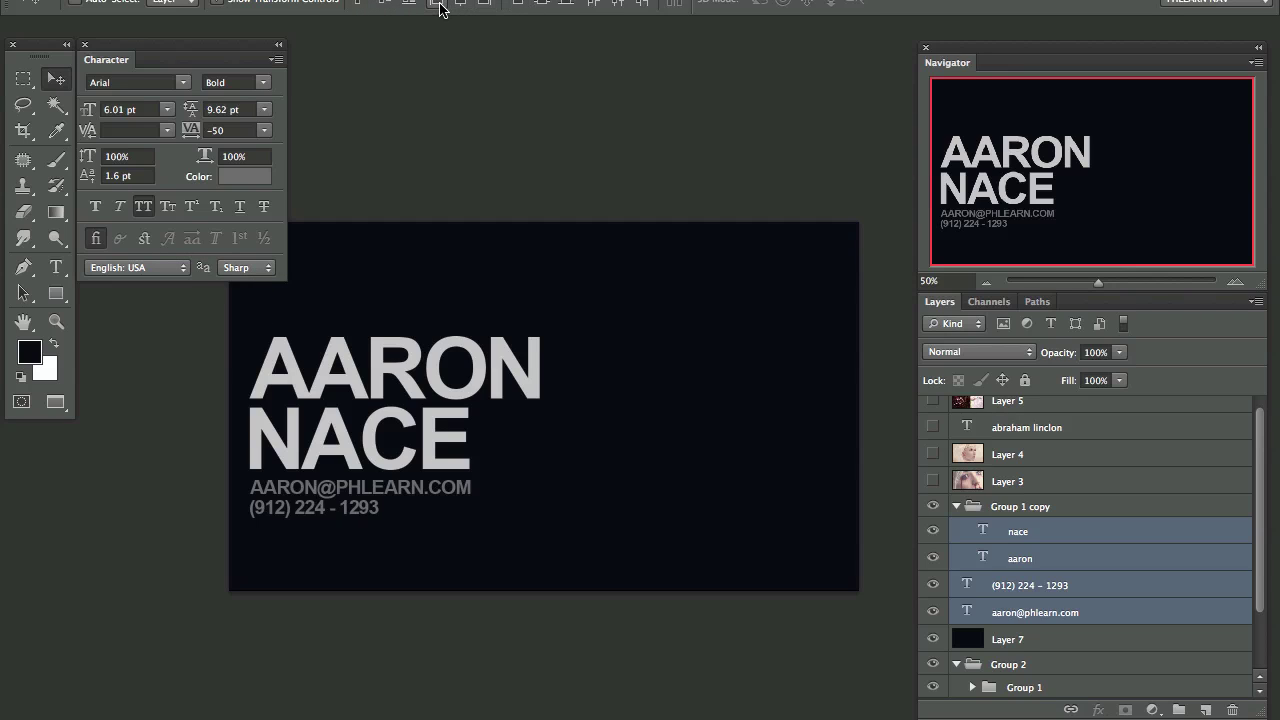
# Step: Duplicate the surname text layer, then undo that duplicate
pyautogui.click(1068, 531)
pyautogui.moveTo(1071, 531); pyautogui.dragTo(1205, 709)
pyautogui.hotkey('shift', 'Down')
pyautogui.hotkey('shift', 'Down')
pyautogui.hotkey('shift', 'Down')
pyautogui.hotkey('shift', 'Down')
pyautogui.hotkey('shift', 'Down')
pyautogui.hotkey('shift', 'Down')
pyautogui.hotkey('shift', 'Down')
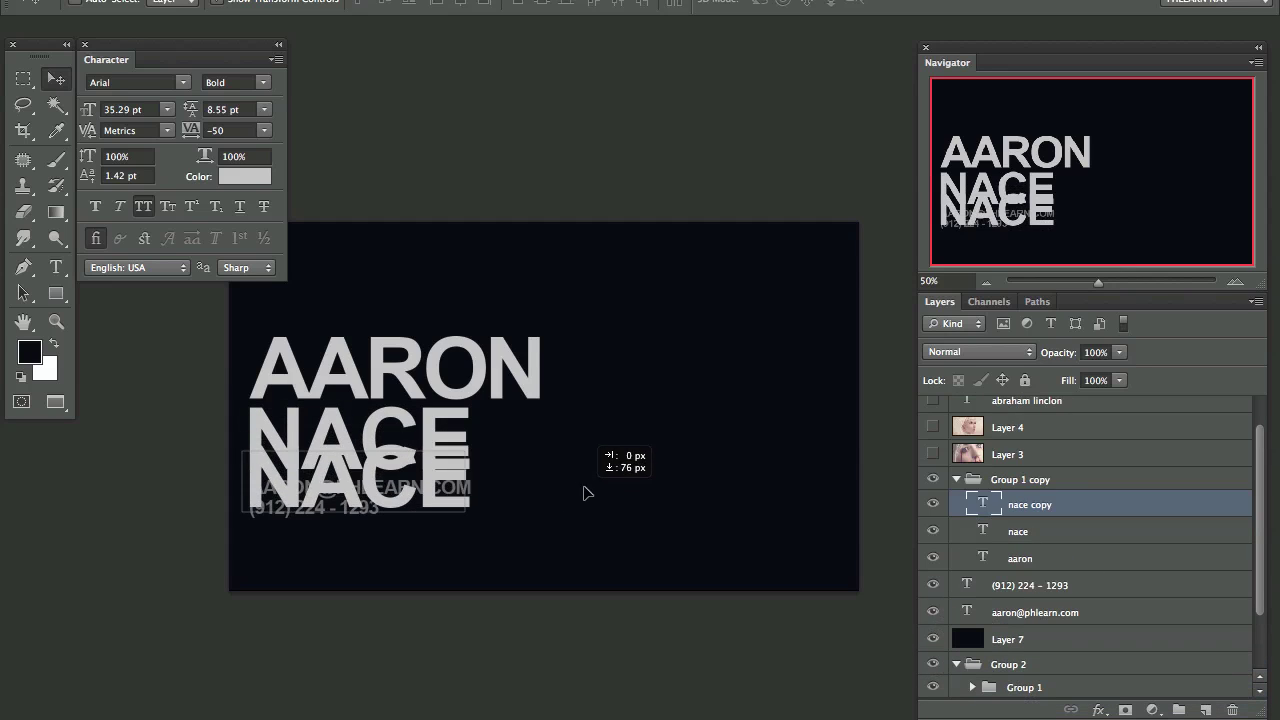
pyautogui.hotkey('ctrl', 'z')
pyautogui.click(1064, 533)
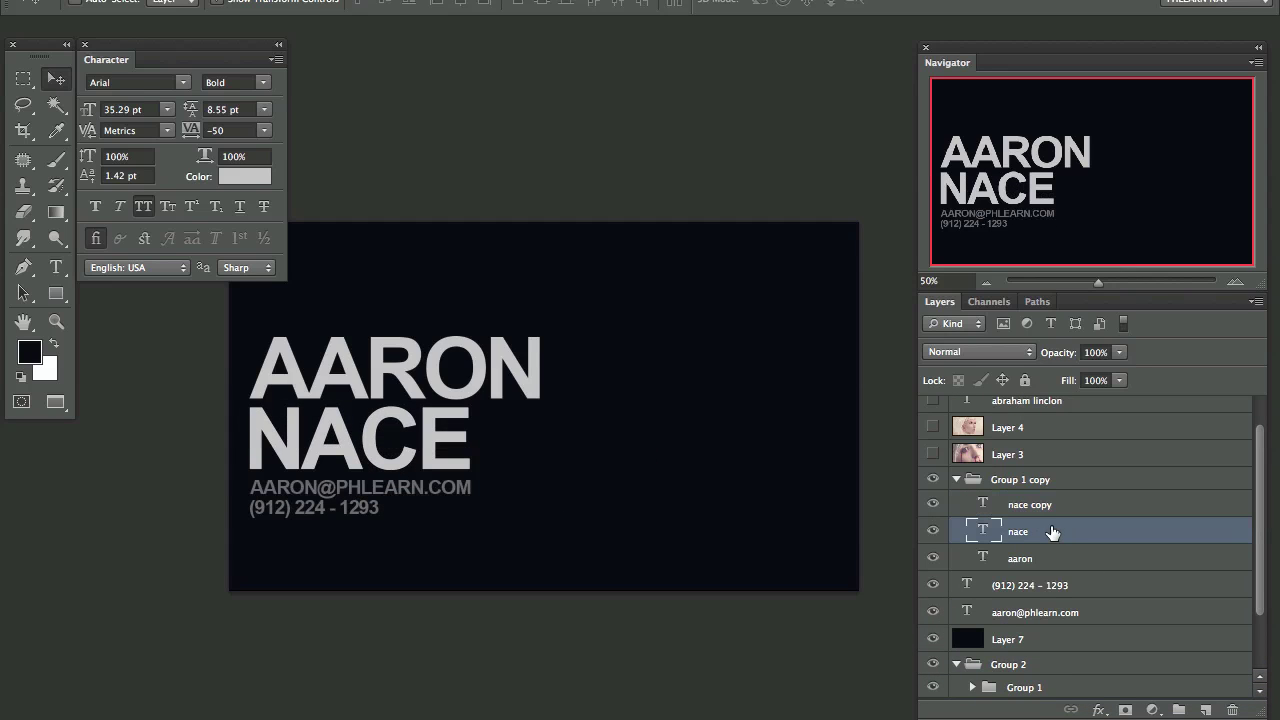
pyautogui.hotkey('ctrl', 'alt', 'z')
# Step: Duplicate the phone number layer below itself, retype it as PORTRAITS, and nudge it up
pyautogui.click(1054, 558)
pyautogui.moveTo(1075, 567); pyautogui.dragTo(1204, 709)
pyautogui.hotkey('shift', 'Down')
pyautogui.hotkey('shift', 'Down')
pyautogui.hotkey('shift', 'Down')
pyautogui.hotkey('shift', 'Down')
pyautogui.hotkey('shift', 'Down')
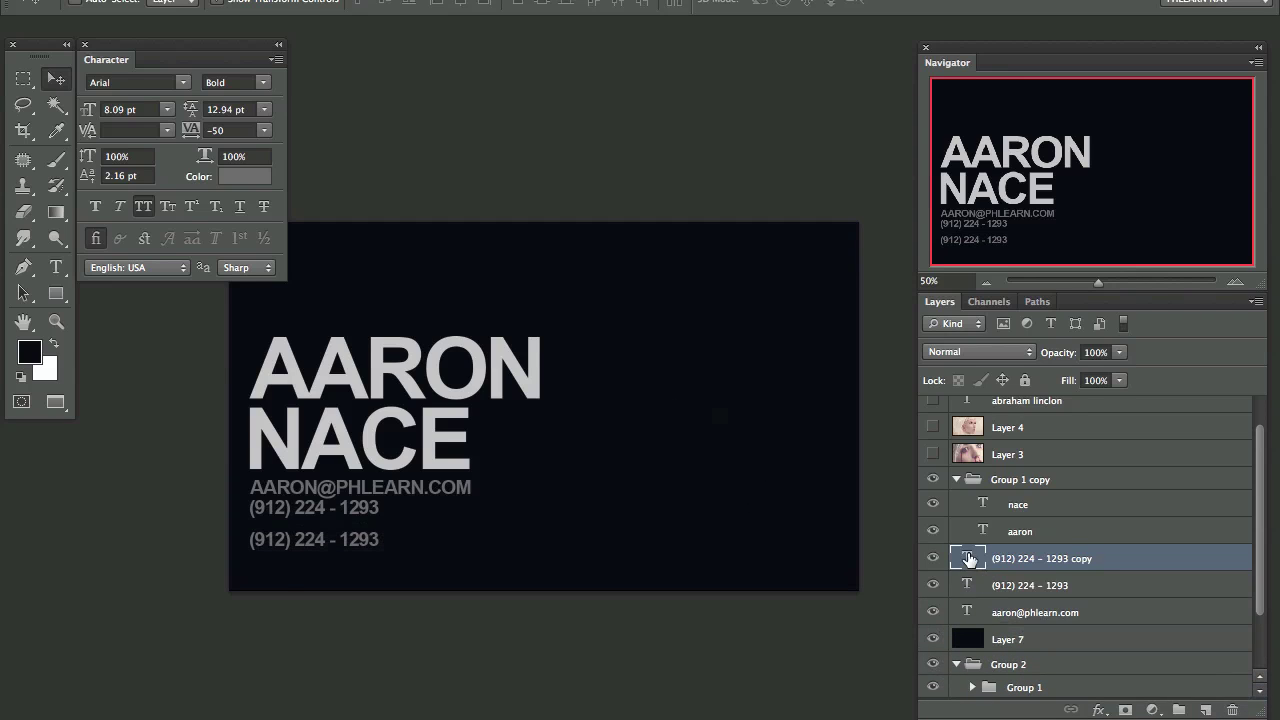
pyautogui.doubleClick(968, 558)
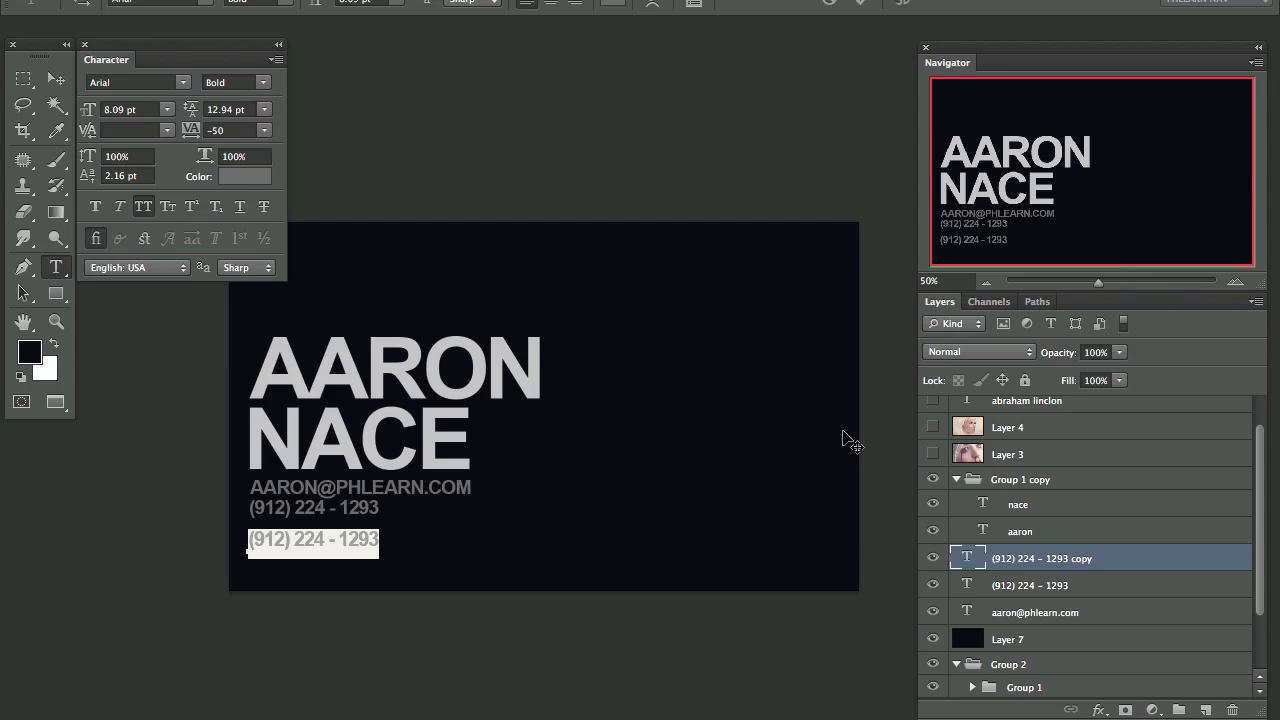
pyautogui.write('PO')
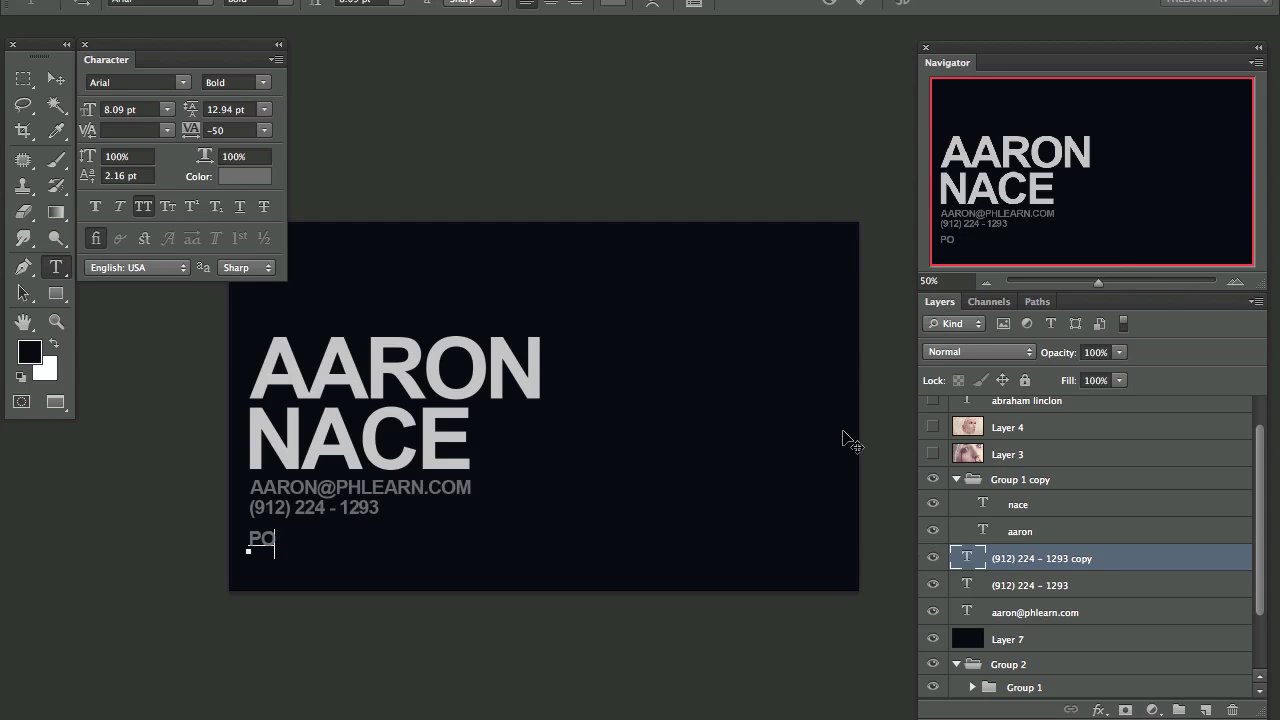
pyautogui.write('RTRAITS')
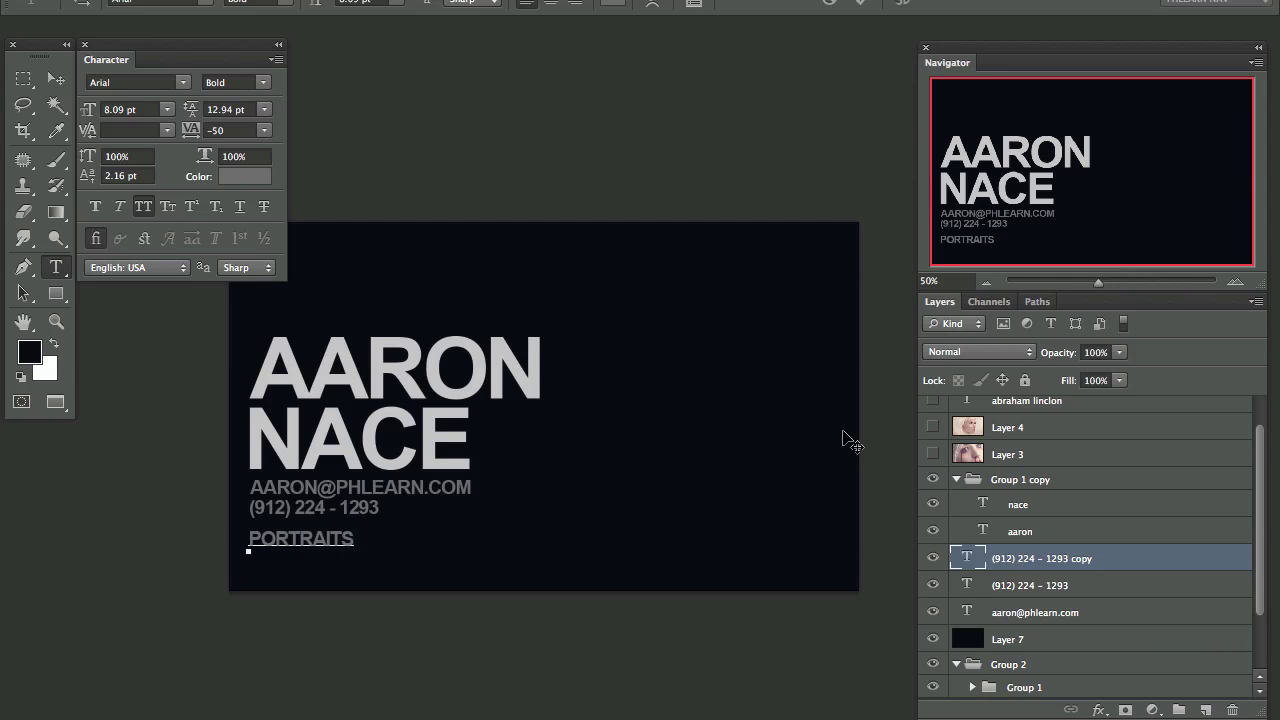
pyautogui.hotkey('ctrl', 'Return')
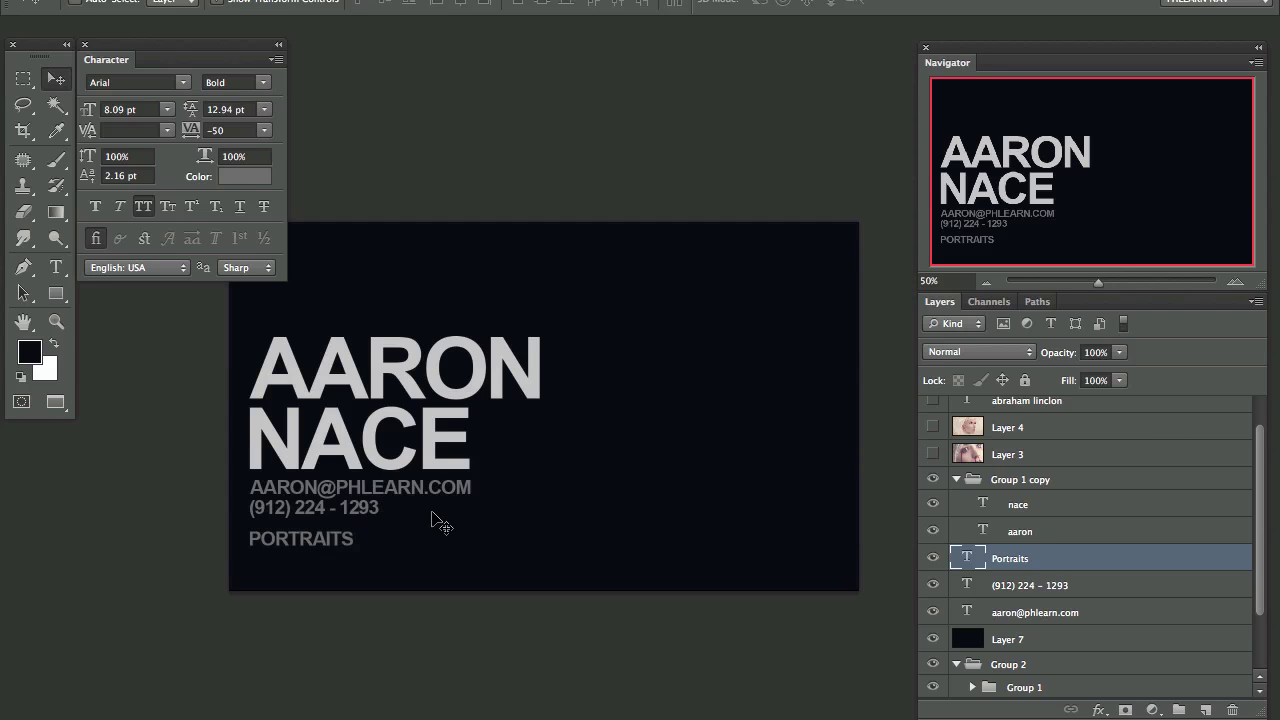
pyautogui.press('Up')
pyautogui.press('Up')
pyautogui.press('Up')
pyautogui.press('Up')
pyautogui.press('Up')
pyautogui.press('Up')
pyautogui.press('Up')
pyautogui.press('Up')
pyautogui.press('Up')
pyautogui.press('Up')
pyautogui.press('Up')
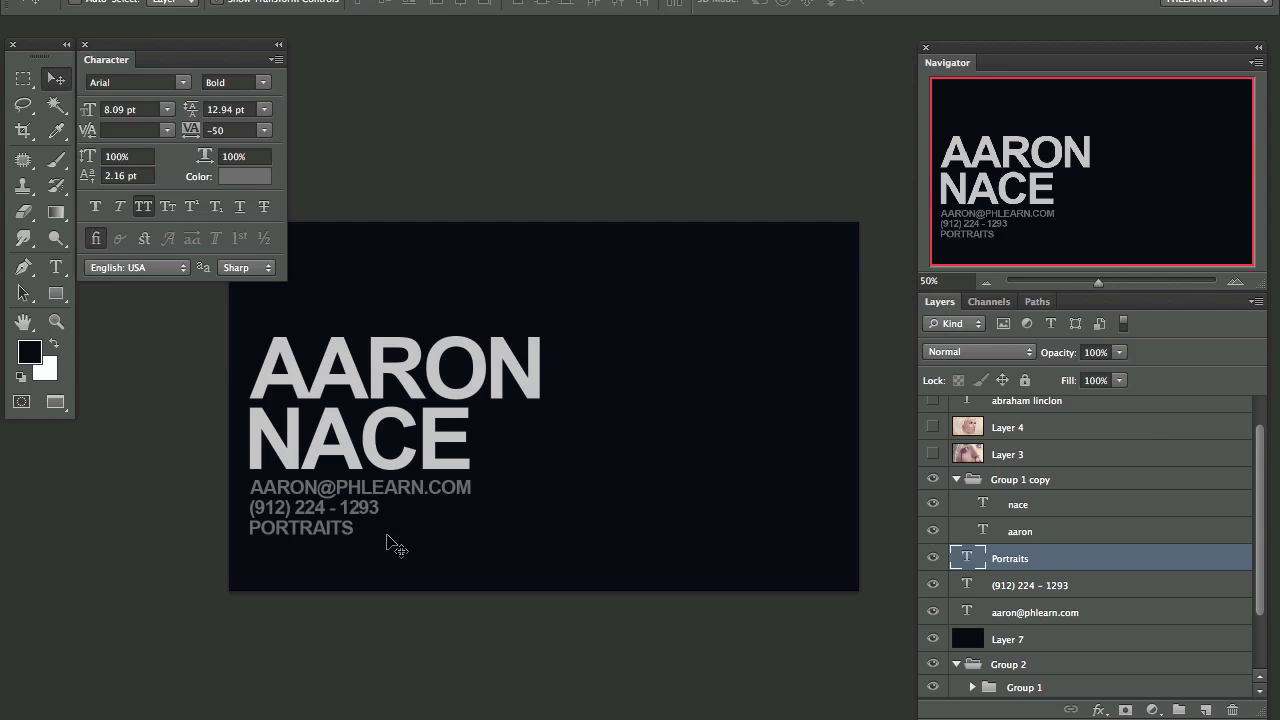
# Step: Change the PORTRAITS line to read PHLEARN.COM
pyautogui.doubleClick(963, 557)
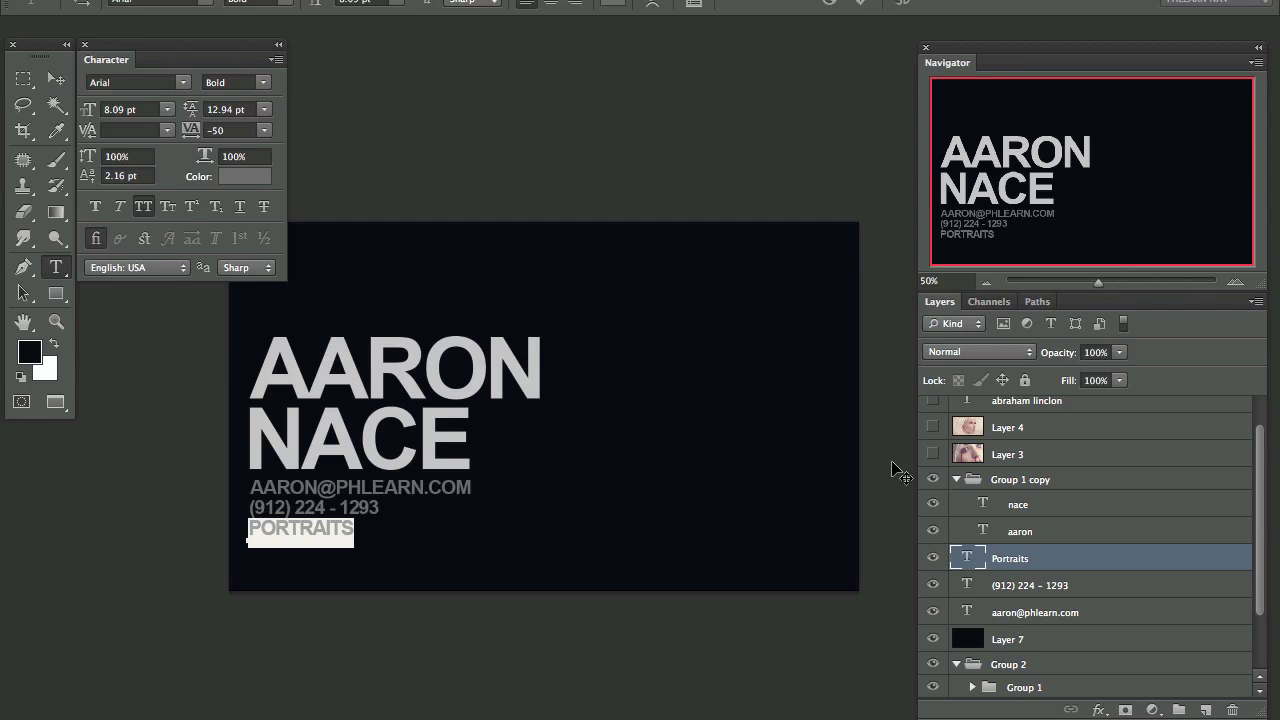
pyautogui.write('PHLARN')
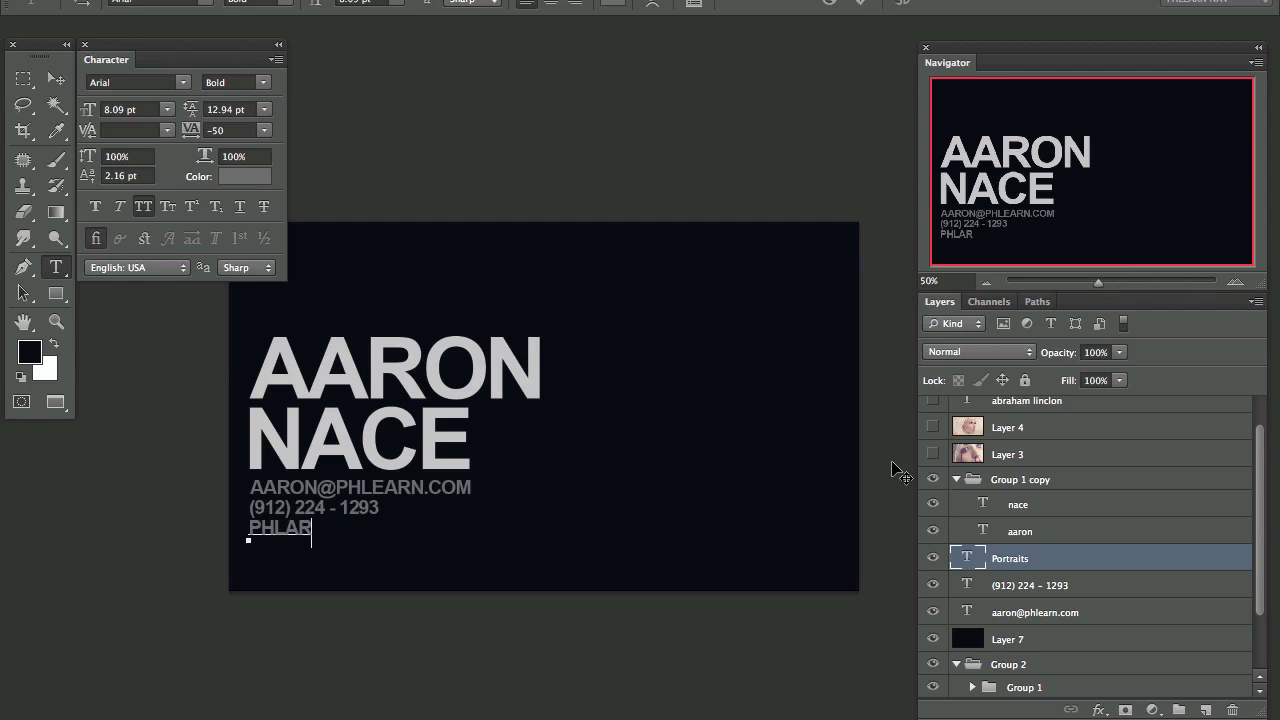
pyautogui.press('BackSpace')
pyautogui.press('BackSpace')
pyautogui.write('earn.com')
pyautogui.hotkey('ctrl', 'Return')
pyautogui.press('v')
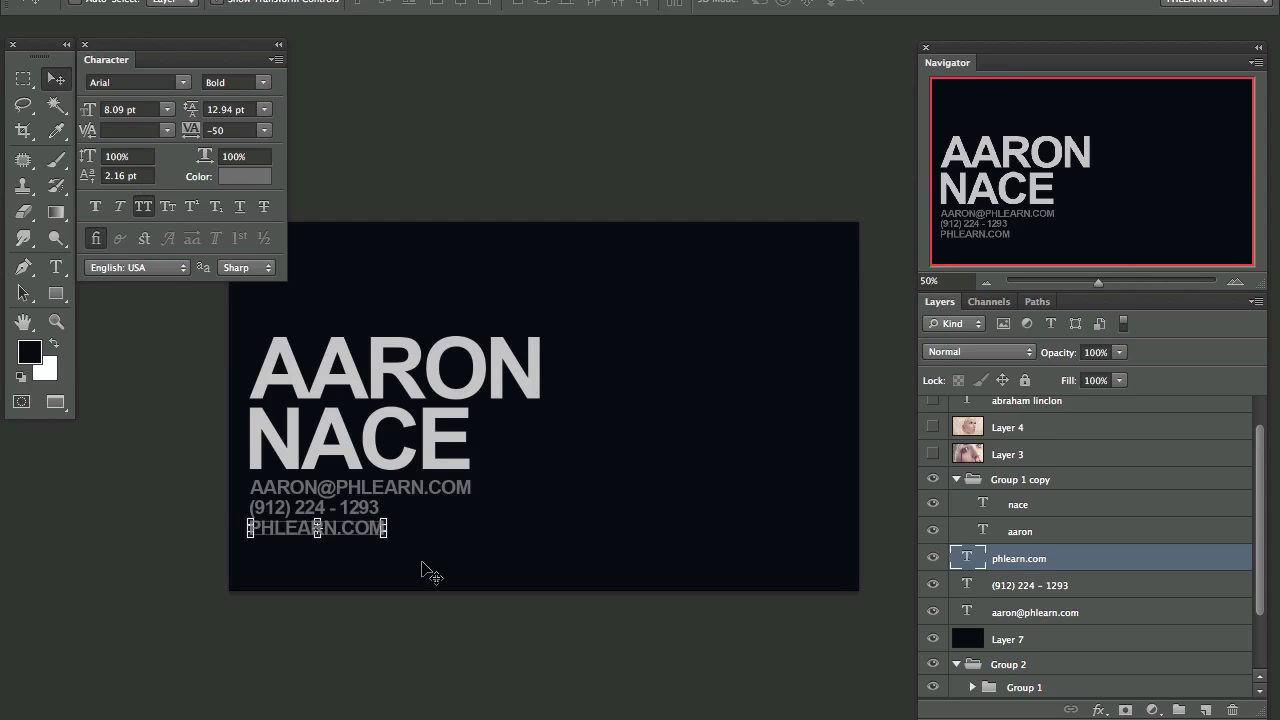
# Step: Move PHLEARN.COM under the email and push the phone number down below it
pyautogui.press('Up')
pyautogui.press('Up')
pyautogui.press('Up')
pyautogui.press('Up')
pyautogui.press('Up')
pyautogui.press('Up')
pyautogui.press('Up')
pyautogui.press('Up')
pyautogui.press('Up')
pyautogui.press('Up')
pyautogui.press('Up')
pyautogui.press('Up')
pyautogui.press('Up')
pyautogui.press('Up')
pyautogui.press('Up')
pyautogui.press('Up')
pyautogui.press('Up')
pyautogui.press('Up')
pyautogui.press('Up')
pyautogui.press('Up')
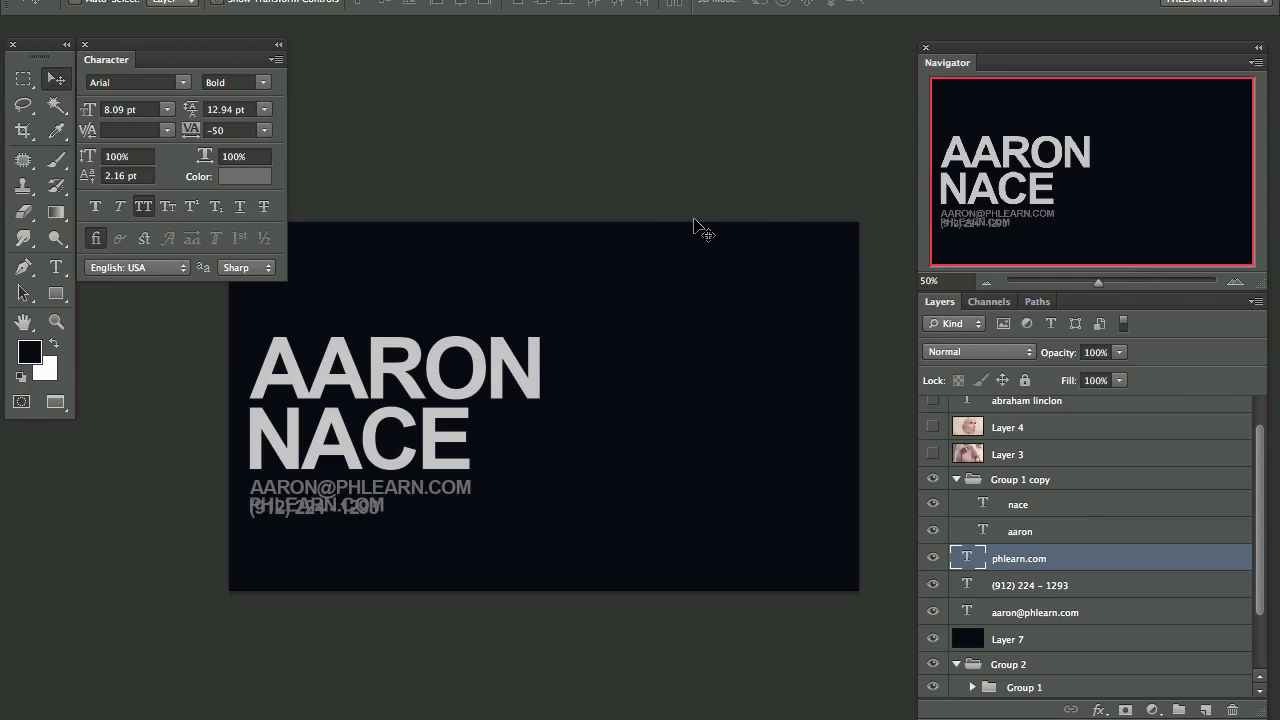
pyautogui.click(1030, 587)
pyautogui.press('Down')
pyautogui.press('Down')
pyautogui.press('Down')
pyautogui.press('Down')
pyautogui.press('Down')
pyautogui.press('Down')
pyautogui.press('Down')
pyautogui.press('Down')
pyautogui.press('Down')
pyautogui.press('Down')
pyautogui.press('Down')
pyautogui.press('Down')
pyautogui.press('Down')
pyautogui.press('Down')
pyautogui.press('Down')
pyautogui.press('Down')
pyautogui.press('Down')
pyautogui.press('Down')
pyautogui.press('Down')
pyautogui.press('Down')
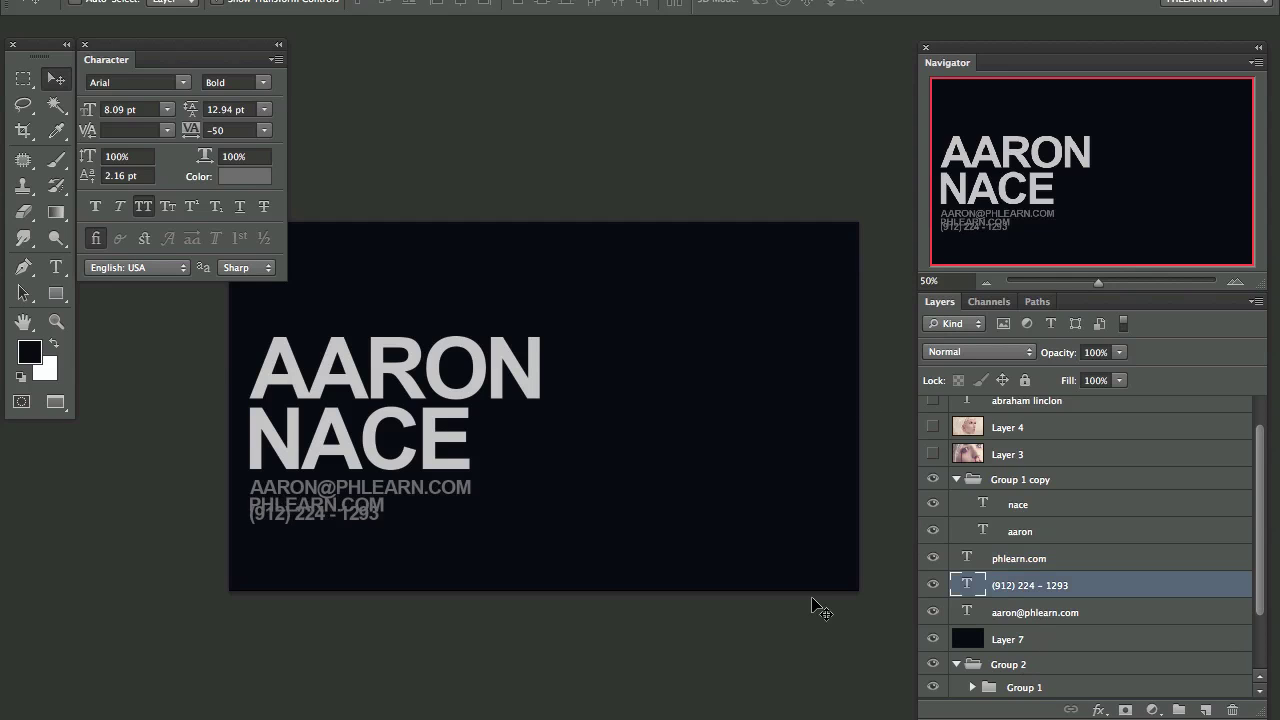
pyautogui.press('Down')
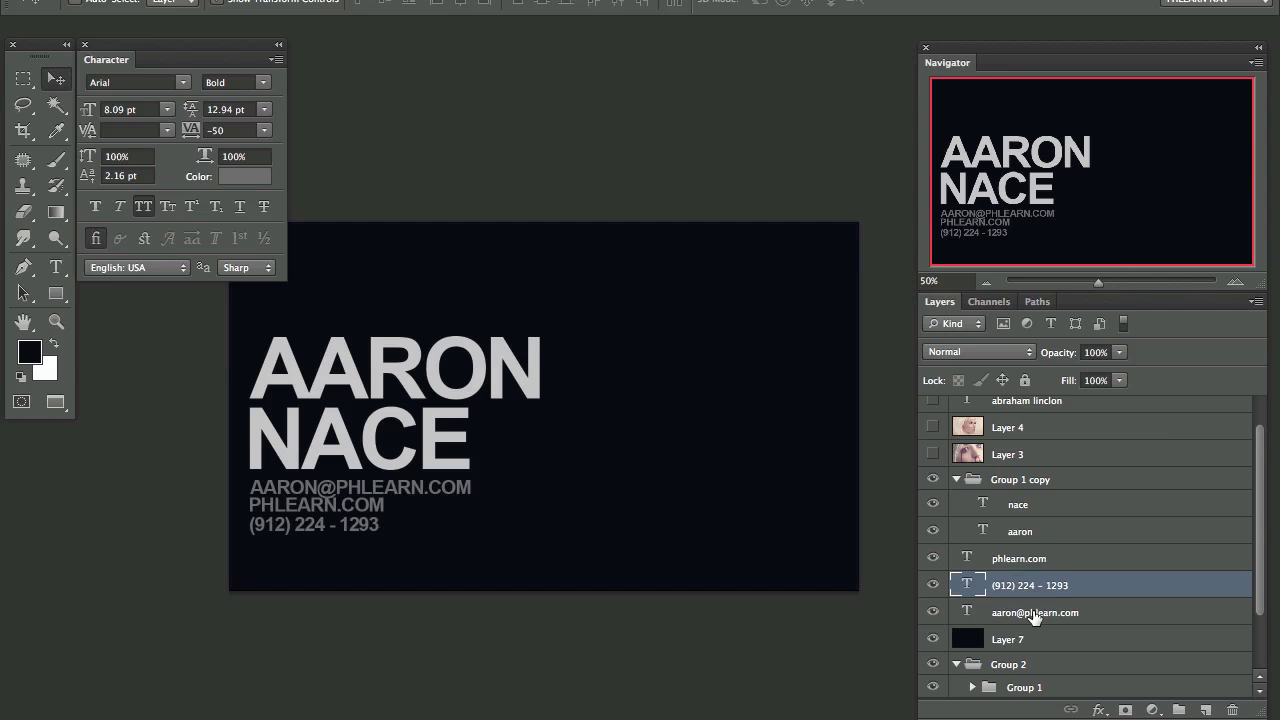
# Step: Distribute the email, PHLEARN.COM and phone lines evenly, left-align them, and nudge PHLEARN.COM up
pyautogui.click(990, 564)
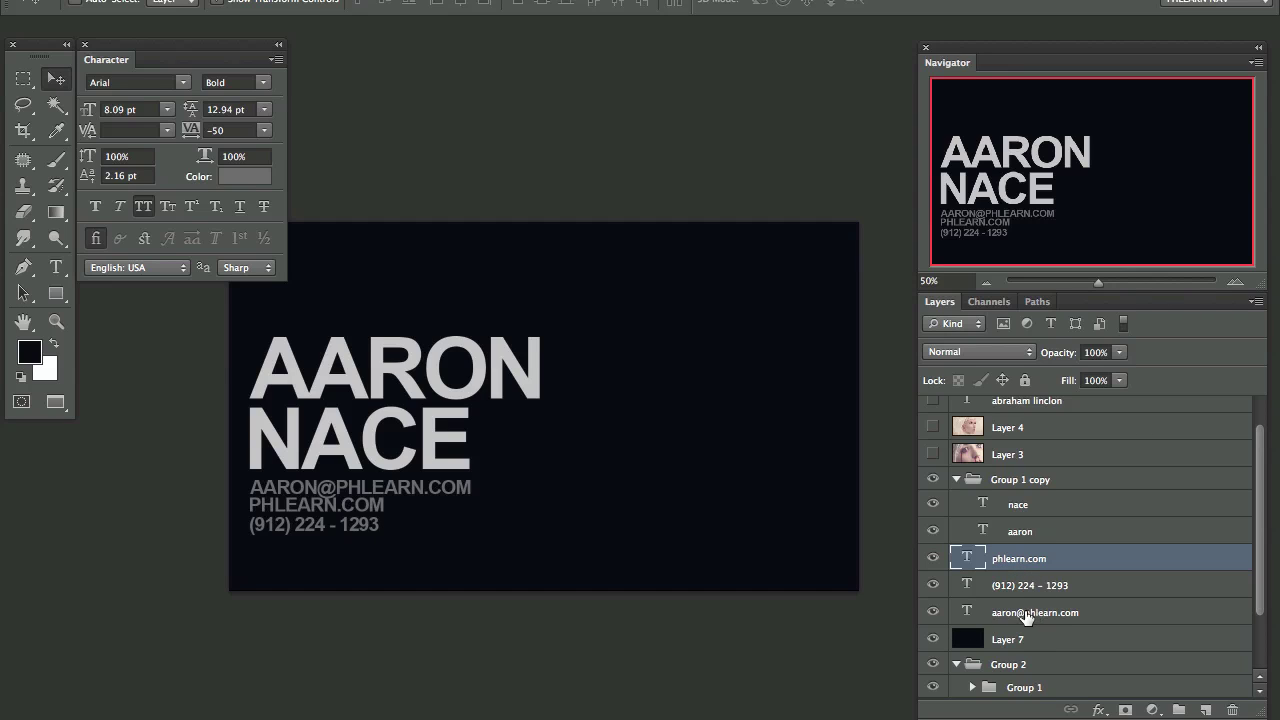
pyautogui.keyDown('shift'); pyautogui.click(1026, 614); pyautogui.keyUp('shift')
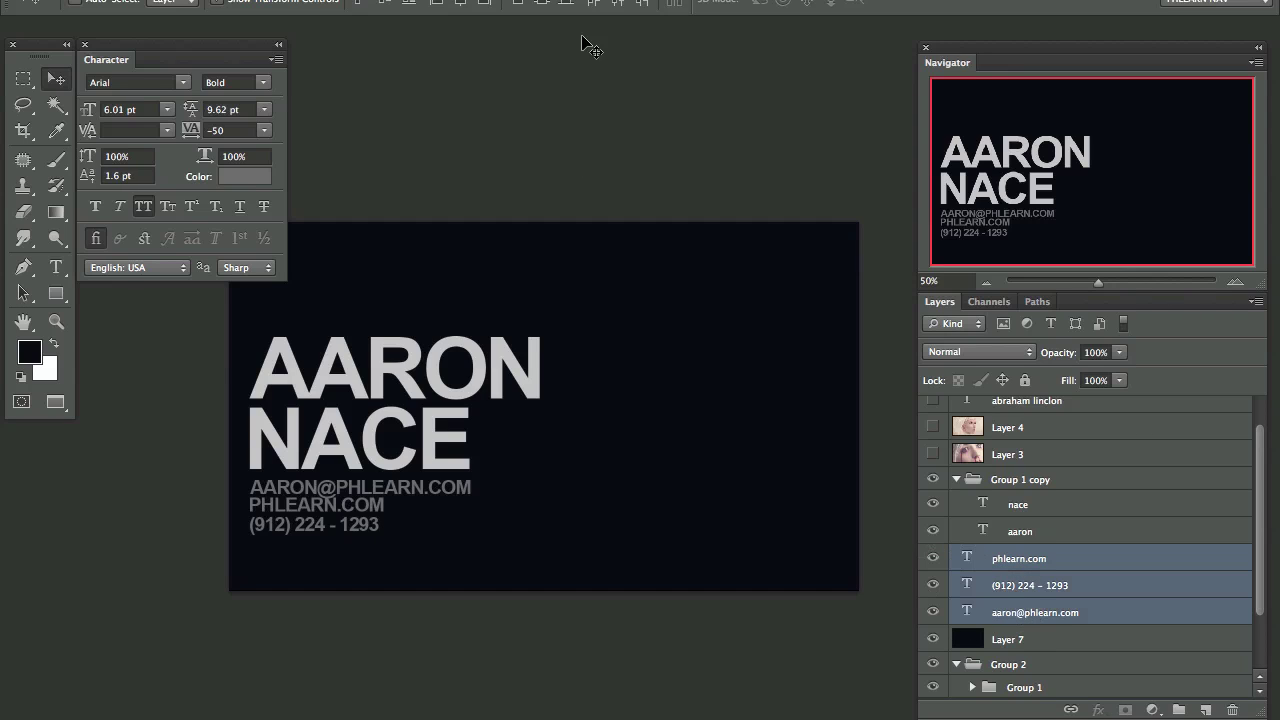
pyautogui.click(545, 5)
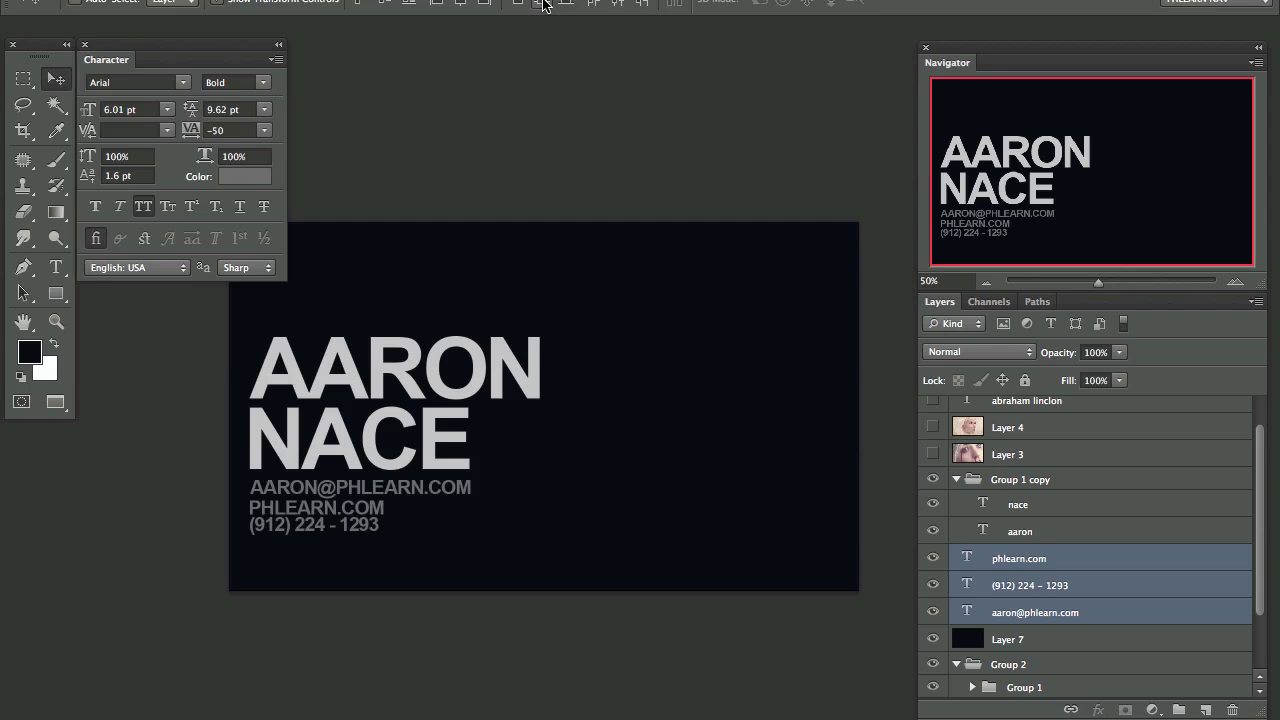
pyautogui.click(435, 5)
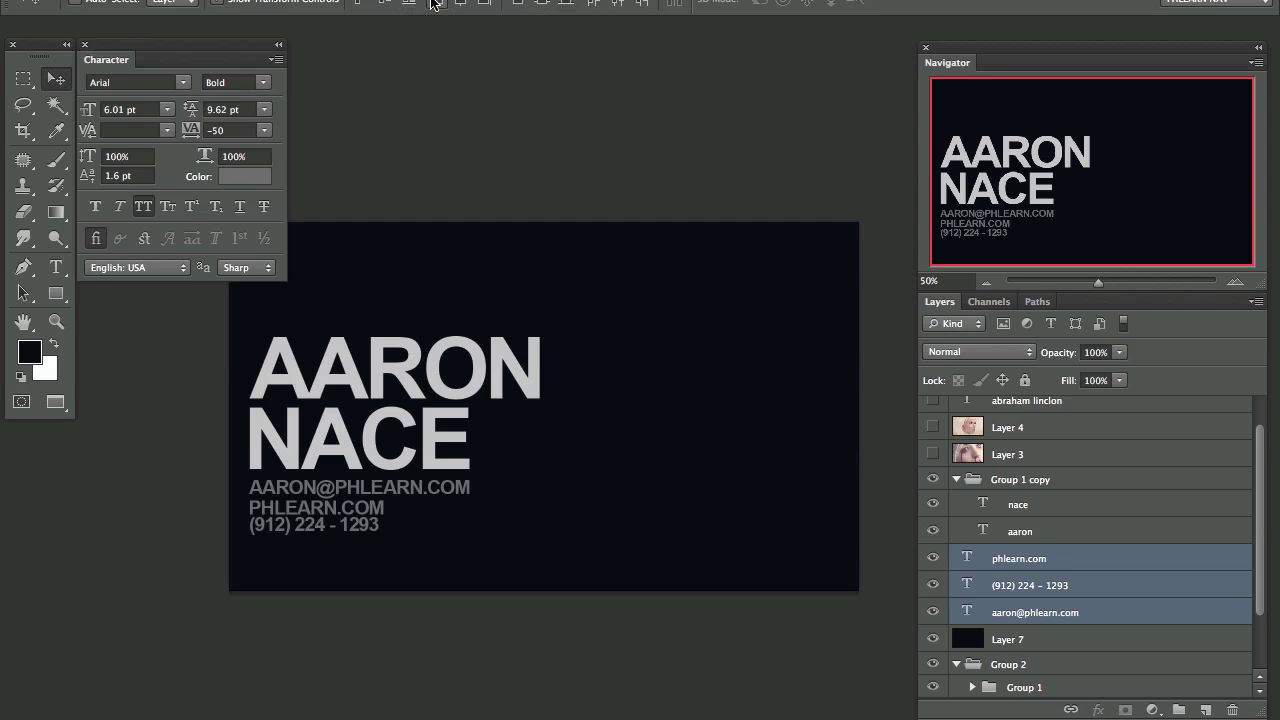
pyautogui.click(1042, 566)
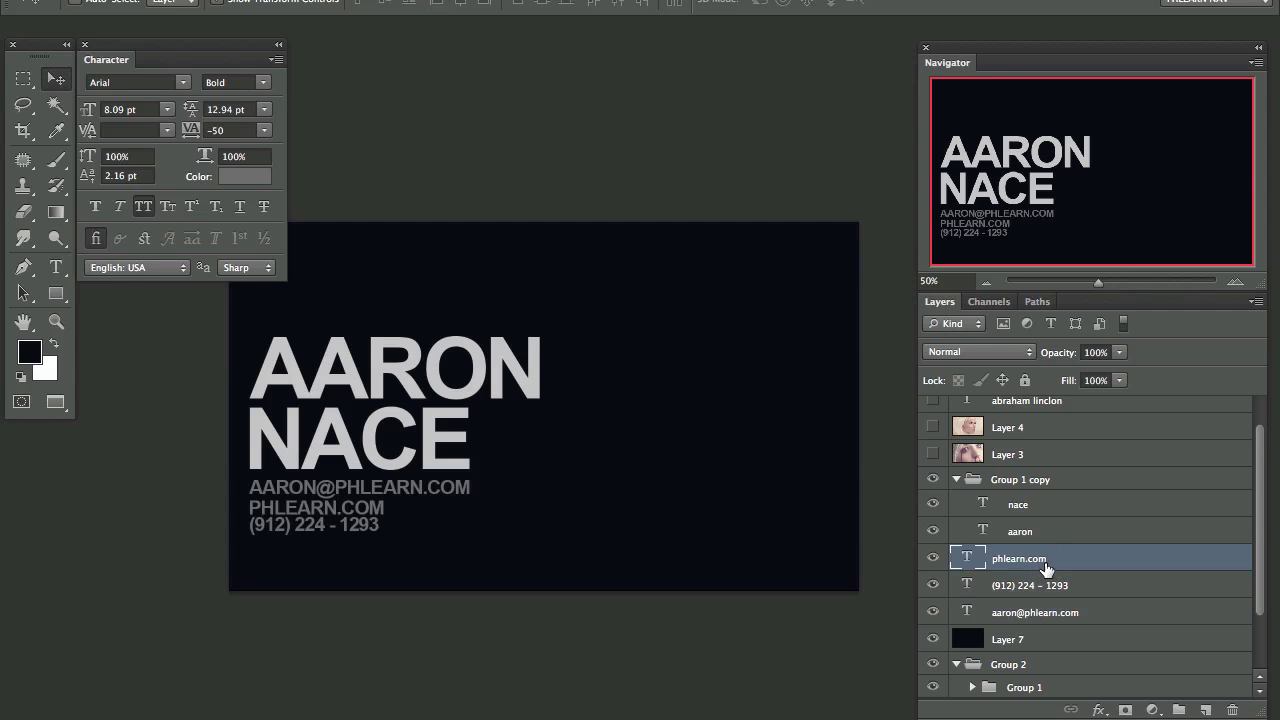
pyautogui.press('Up')
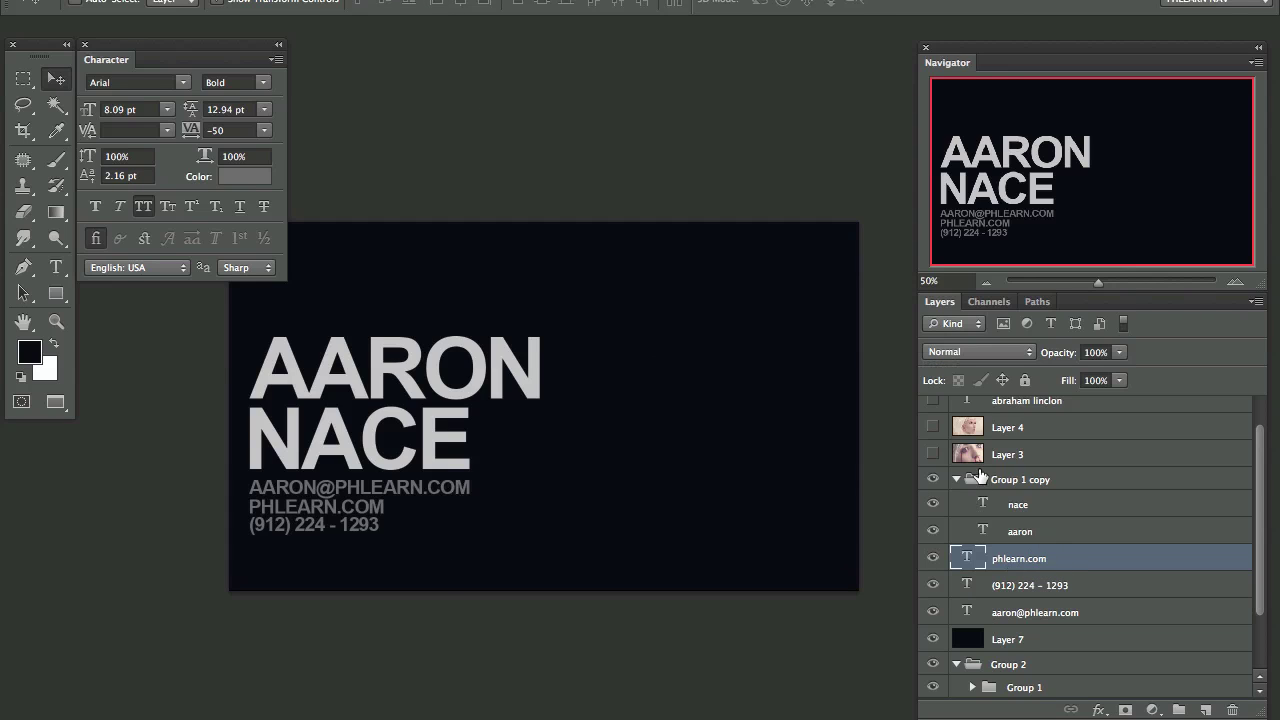
# Step: Group Group 1 copy, the contact text layers and background Layer 7 into Group 3
pyautogui.click(957, 480)
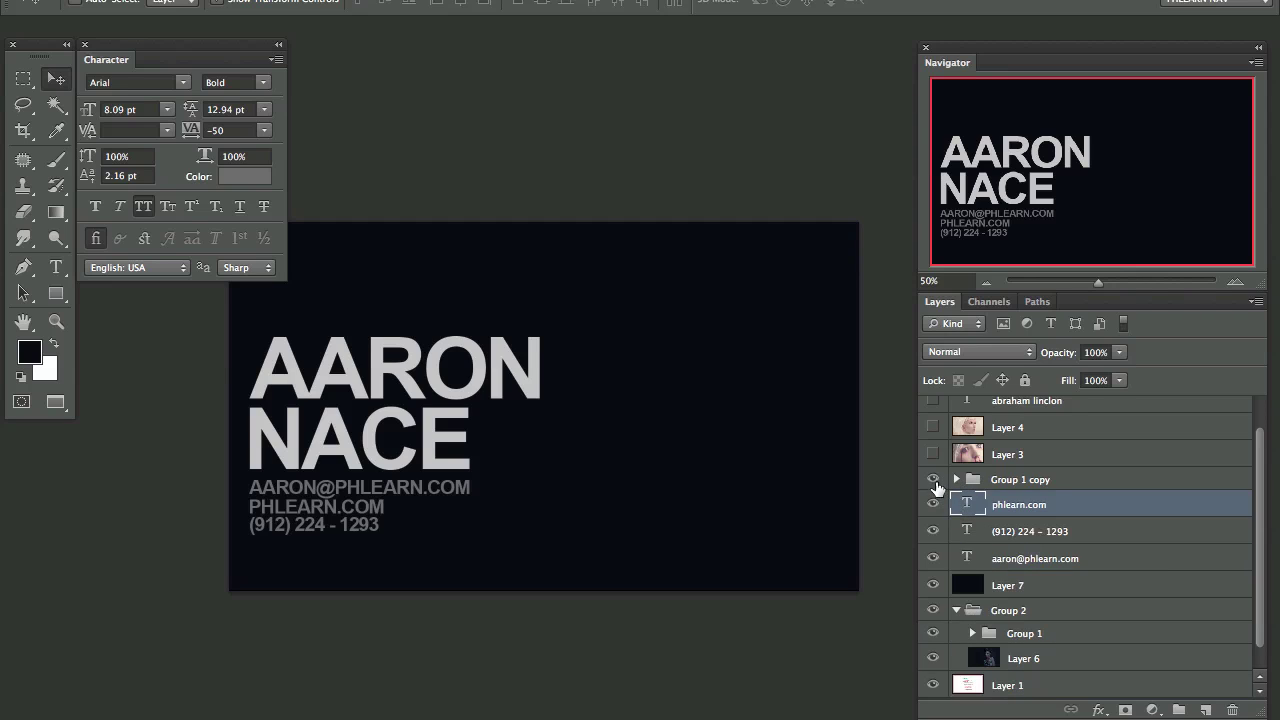
pyautogui.click(933, 480)
pyautogui.click(933, 480)
pyautogui.click(1020, 482)
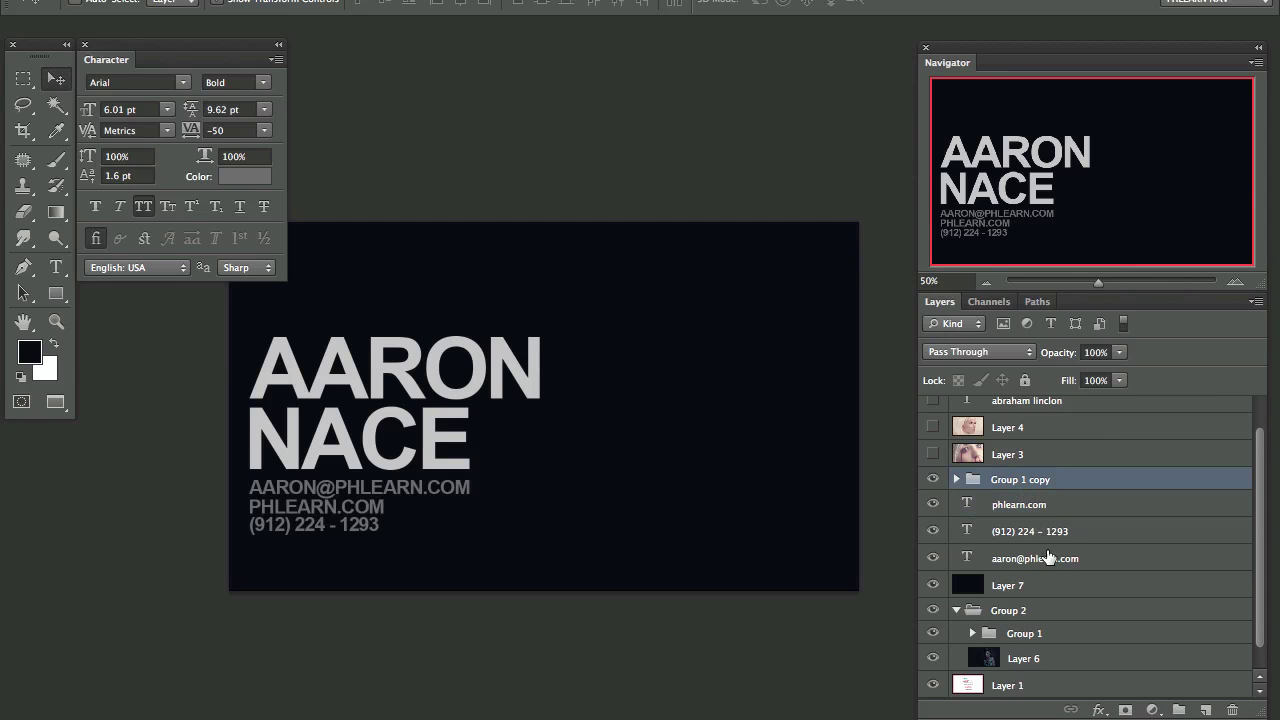
pyautogui.keyDown('shift'); pyautogui.click(1048, 557); pyautogui.keyUp('shift')
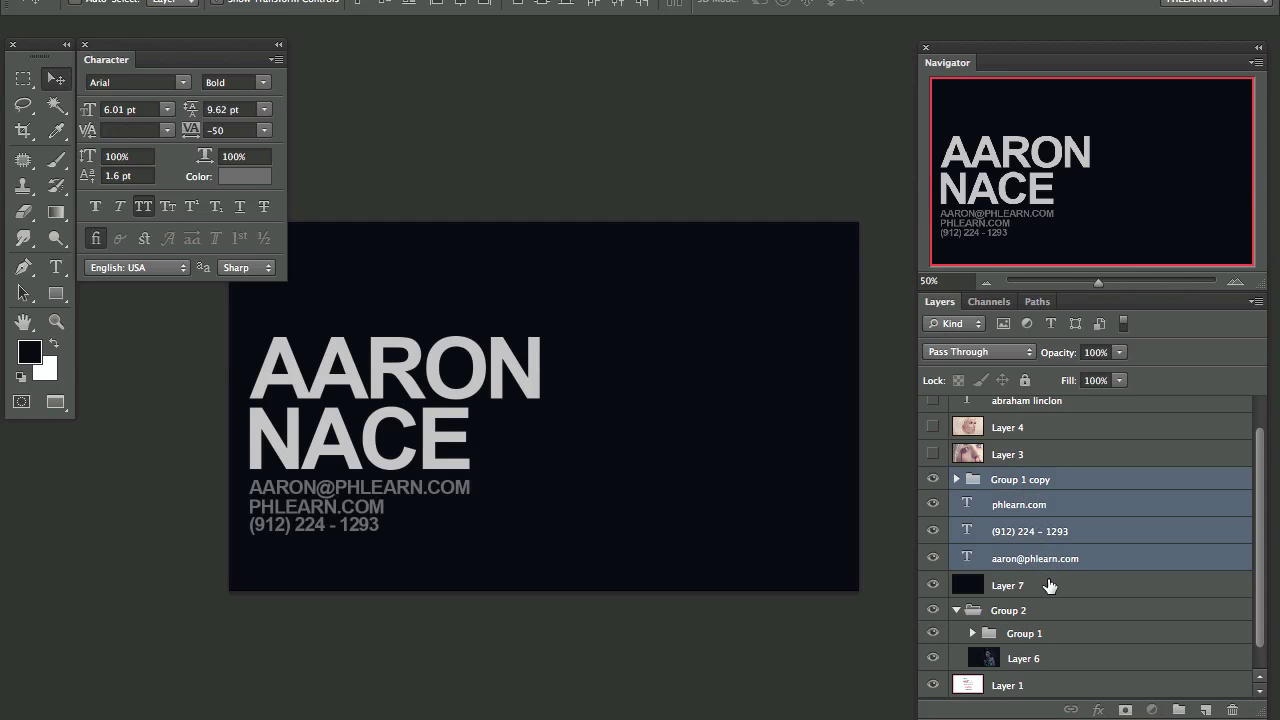
pyautogui.click(1044, 590)
pyautogui.keyDown('shift'); pyautogui.click(1046, 488); pyautogui.keyUp('shift')
pyautogui.hotkey('ctrl', 'g')
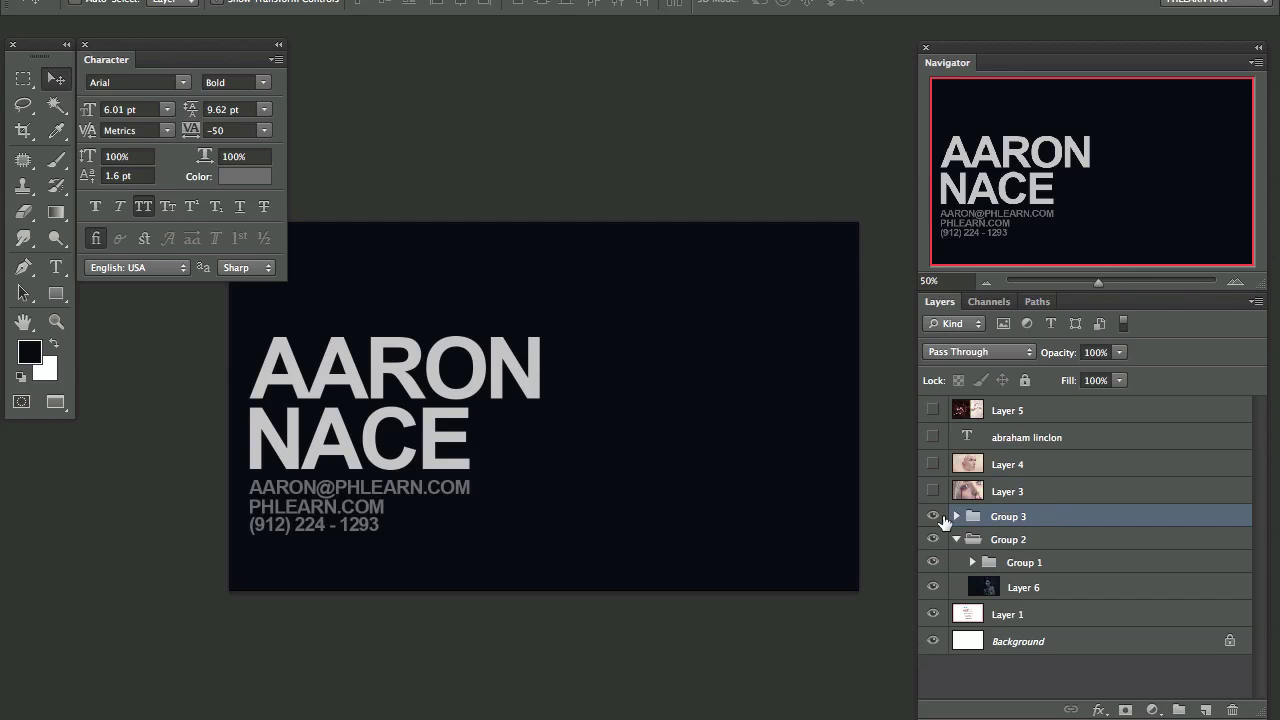
# Step: Toggle Group 3's visibility repeatedly to compare the back side with the photo
pyautogui.click(932, 519)
pyautogui.click(932, 520)
pyautogui.click(932, 521)
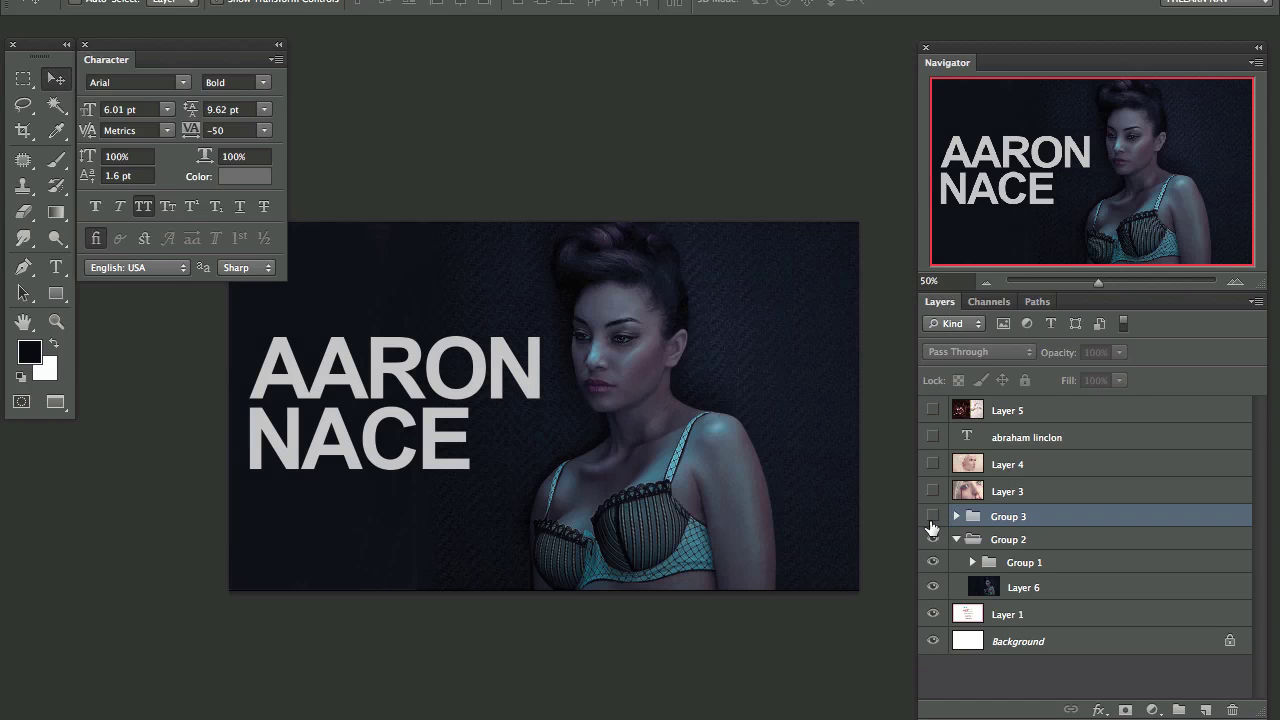
pyautogui.click(932, 520)
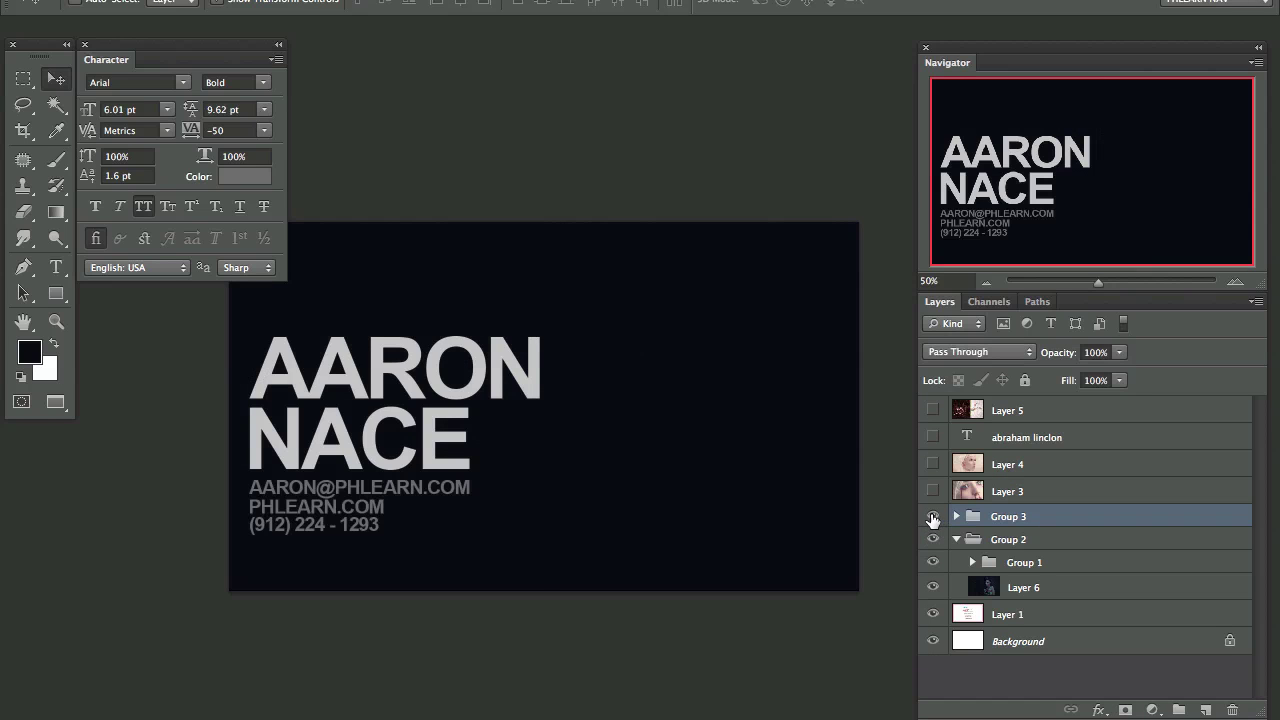
pyautogui.click(932, 519)
pyautogui.click(932, 519)
pyautogui.click(932, 519)
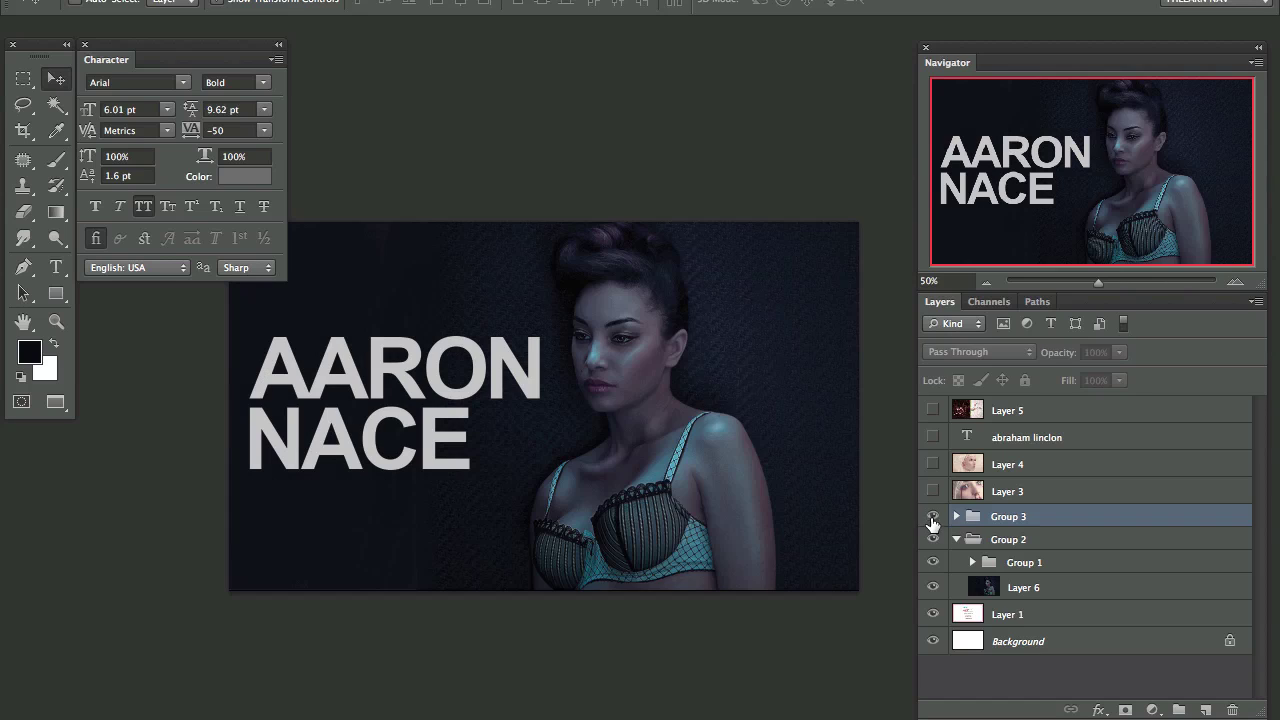
pyautogui.click(932, 518)
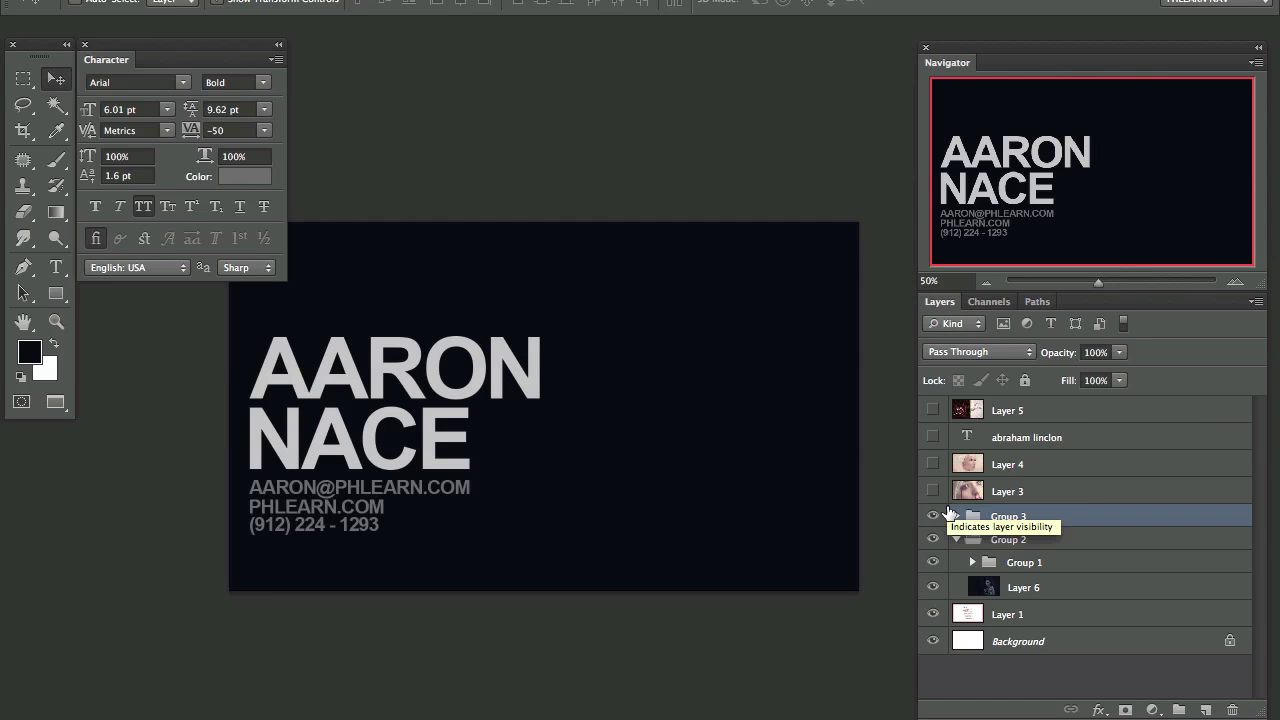
# Step: Briefly check Layer 4's portrait and name text, then hide Group 3 to show the portrait front
pyautogui.click(932, 464)
pyautogui.click(932, 437)
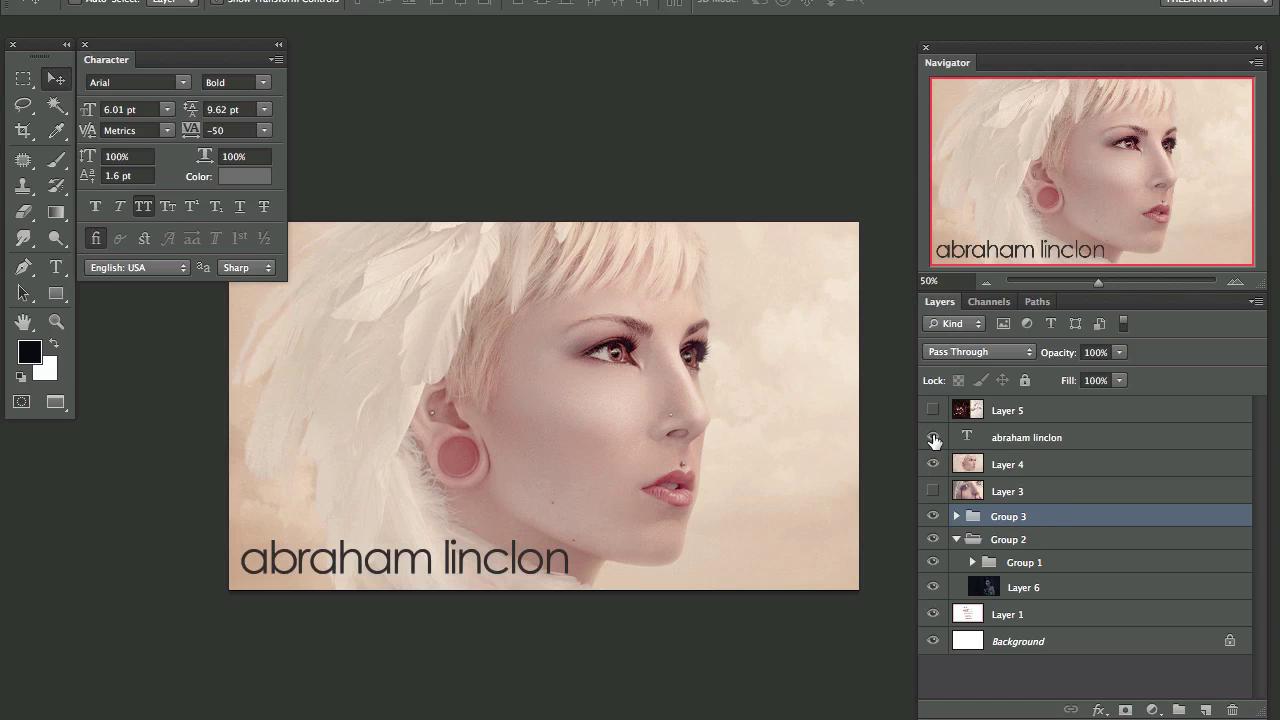
pyautogui.click(932, 437)
pyautogui.click(932, 464)
pyautogui.click(934, 516)
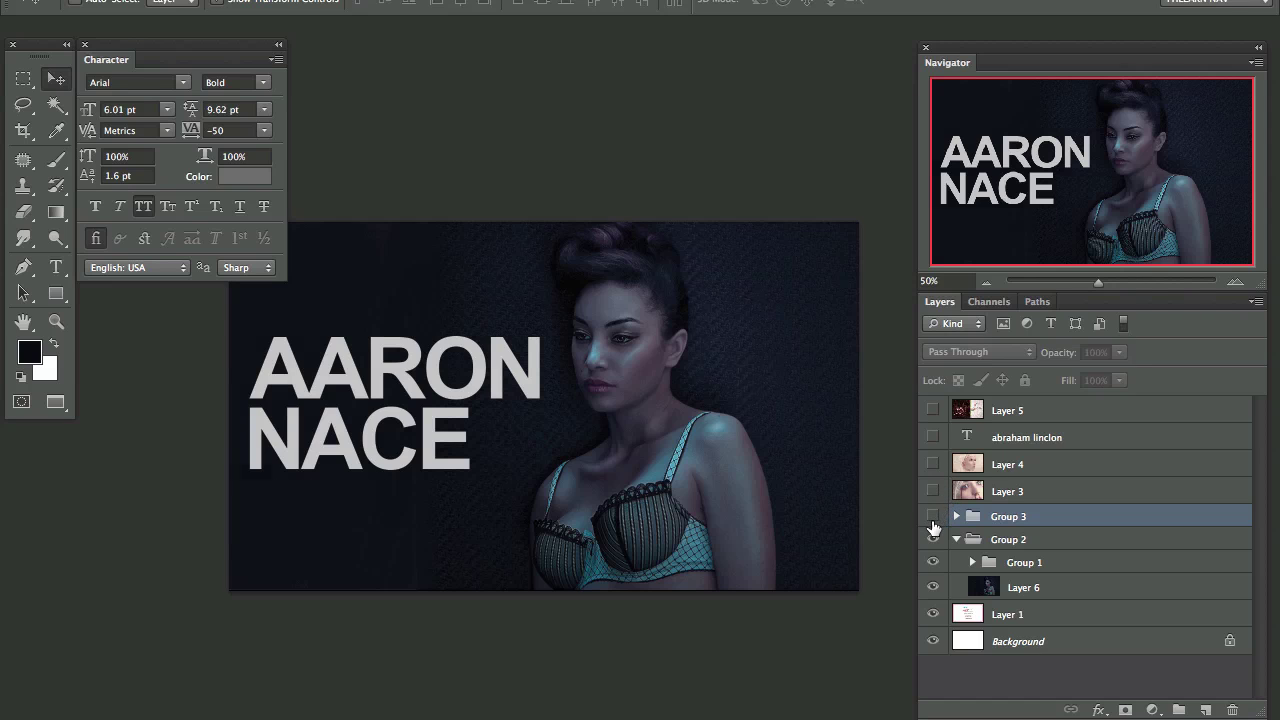